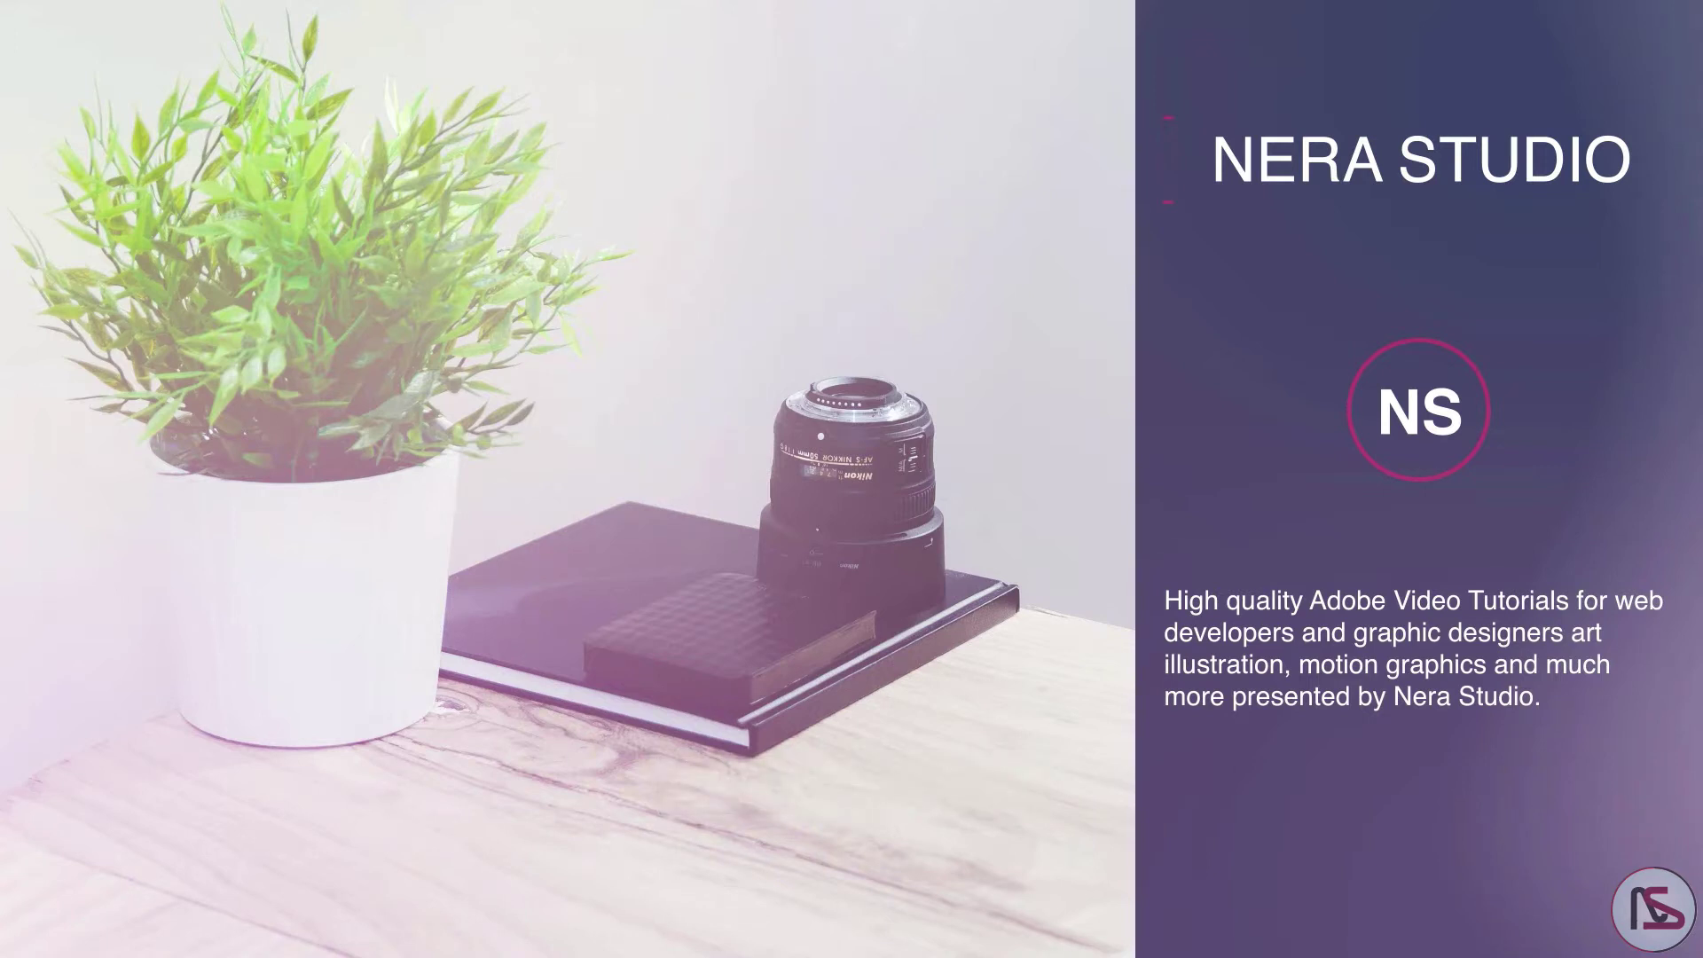
Switch to Finder and look at the template files in the MOTION TEMPLATES v1.1 folder
{"action": "mouse_move", "coordinate": [630, 429]}
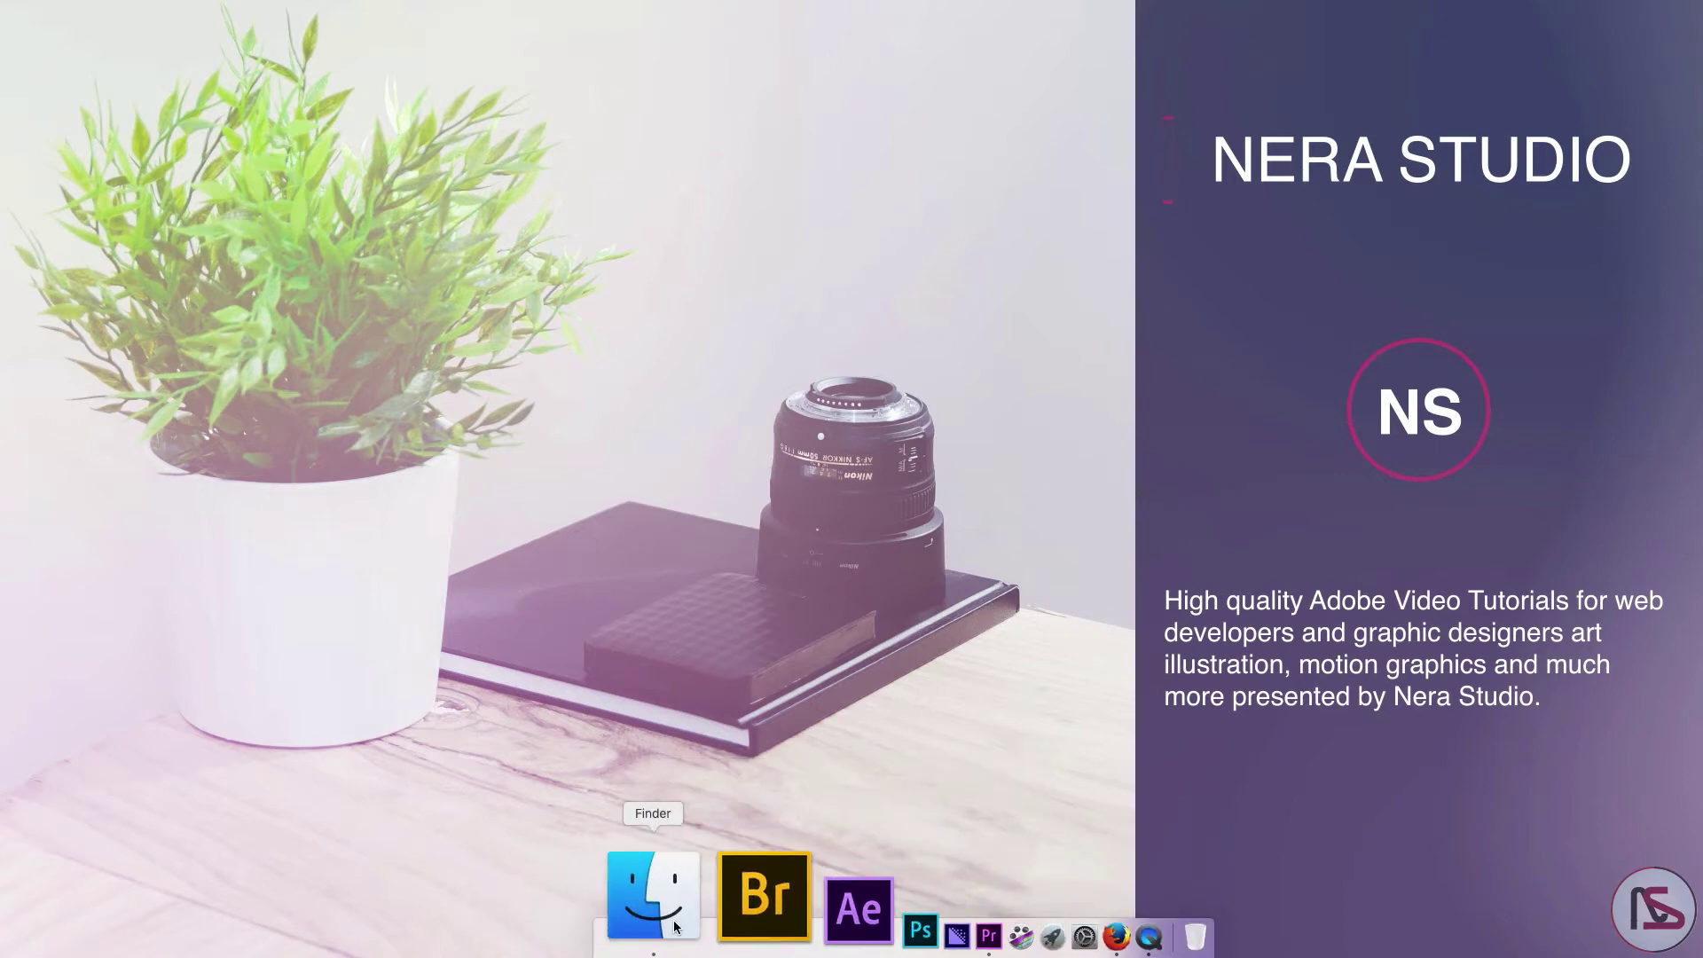
{"action": "left_click", "coordinate": [681, 924]}
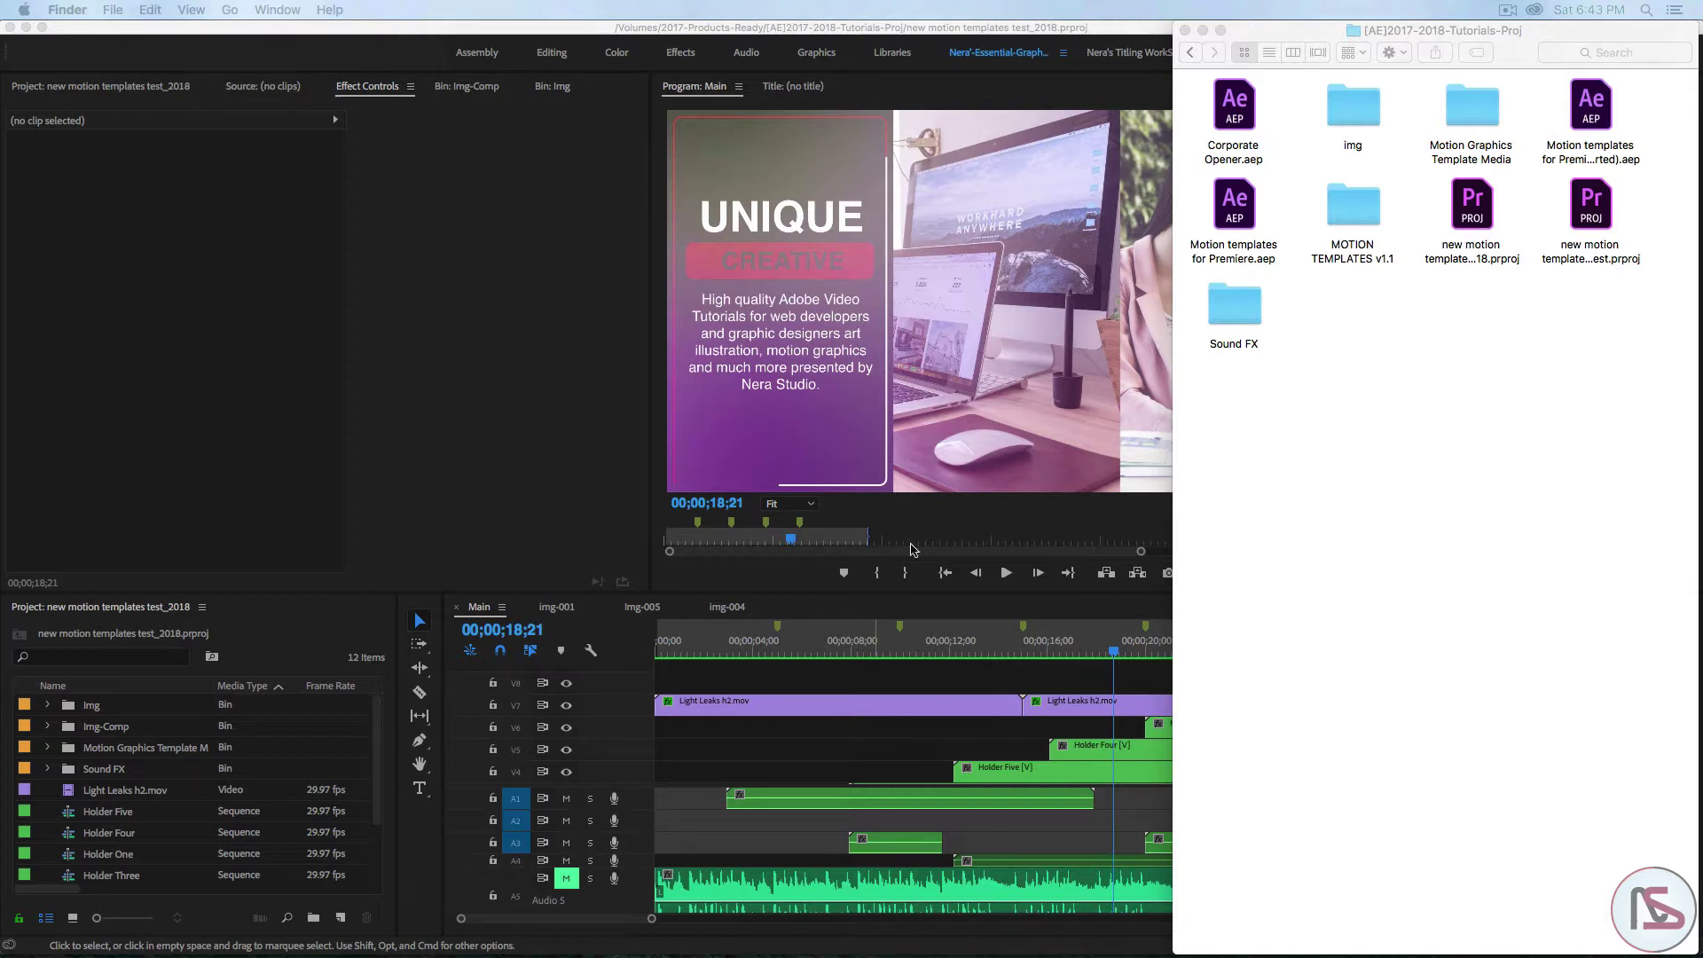
{"action": "left_click", "coordinate": [604, 518]}
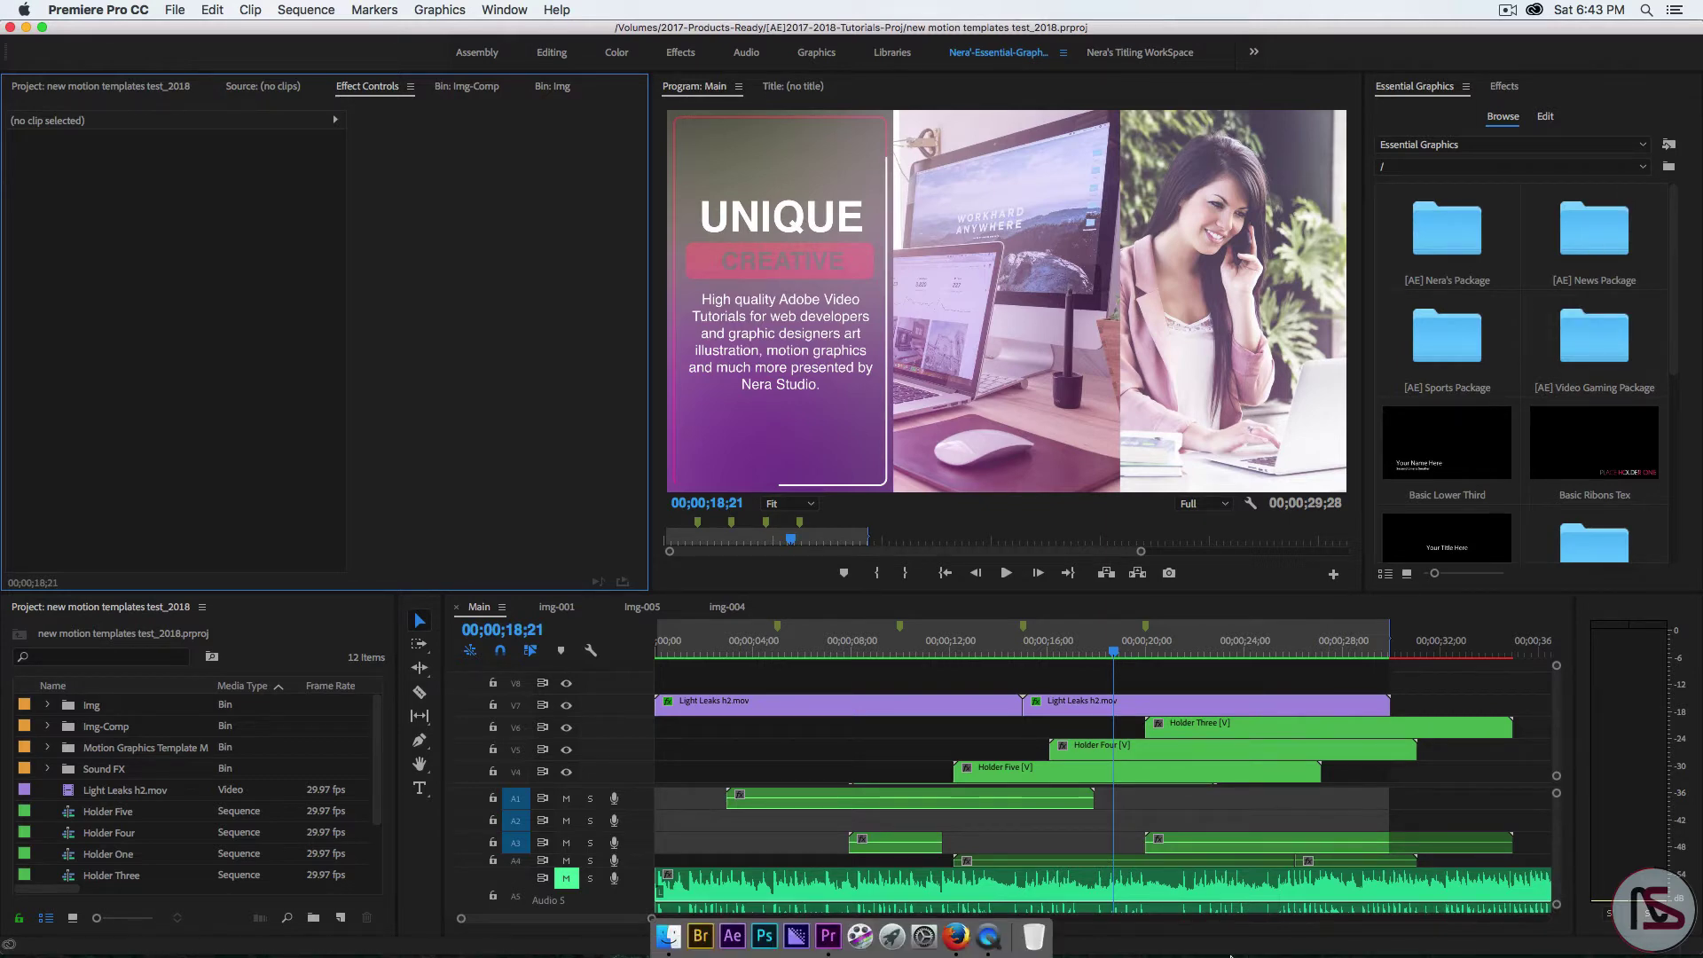
{"action": "left_click", "coordinate": [667, 927]}
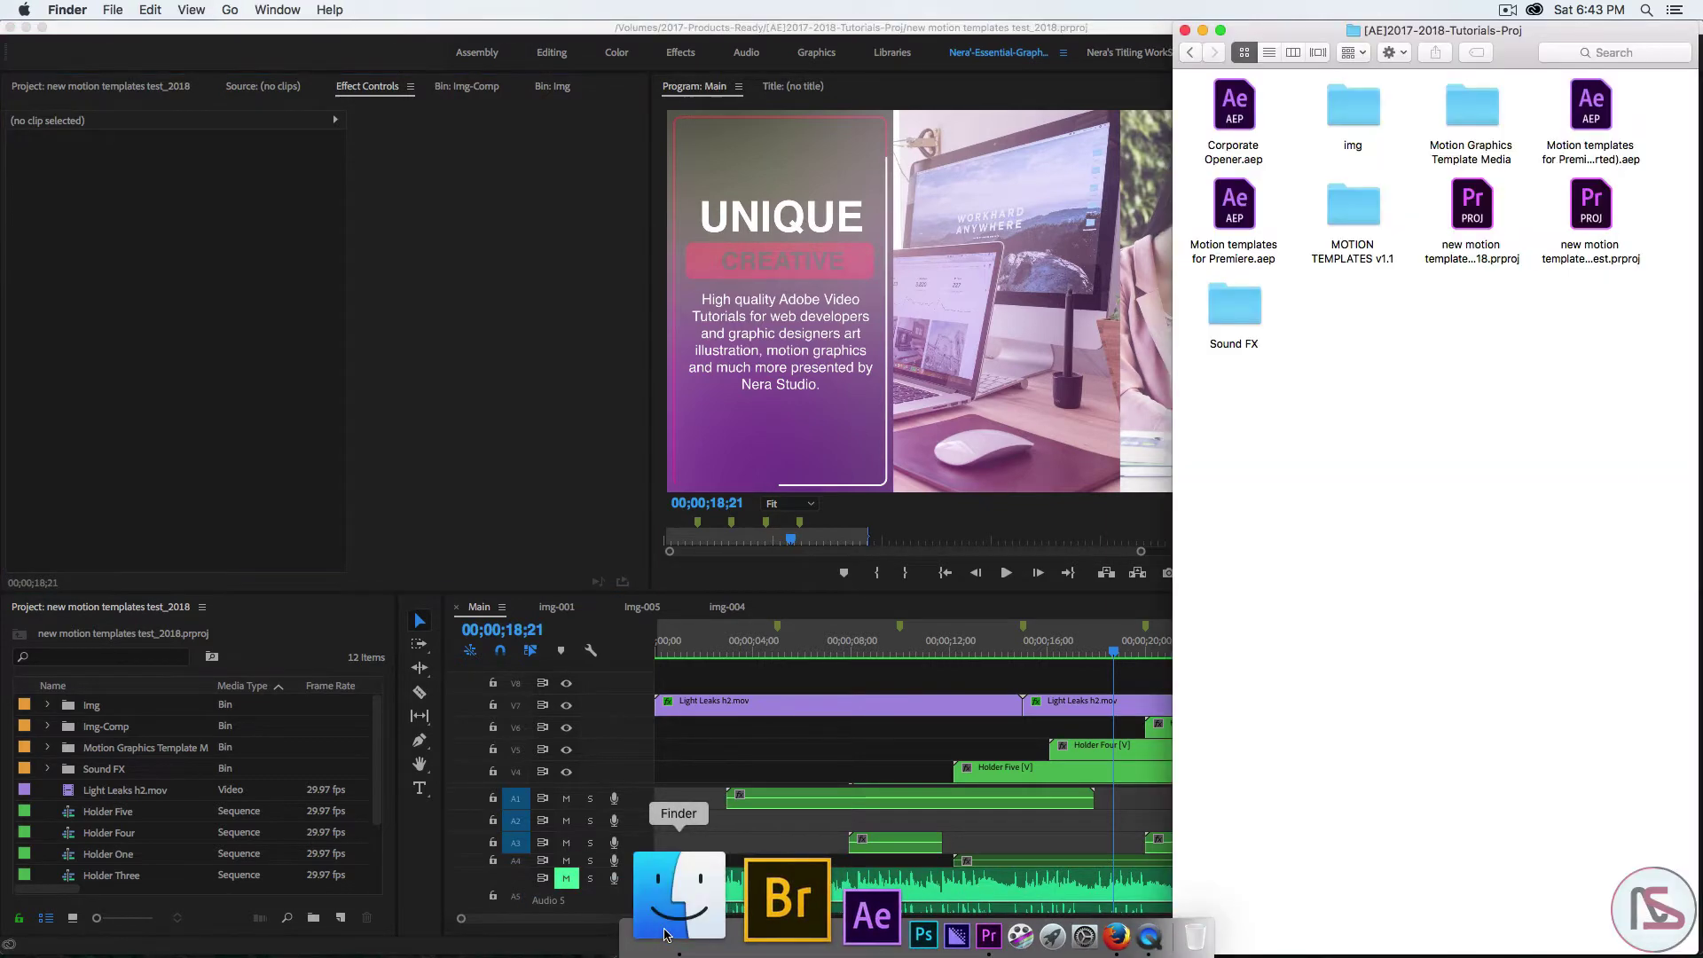
{"action": "double_click", "coordinate": [1365, 206]}
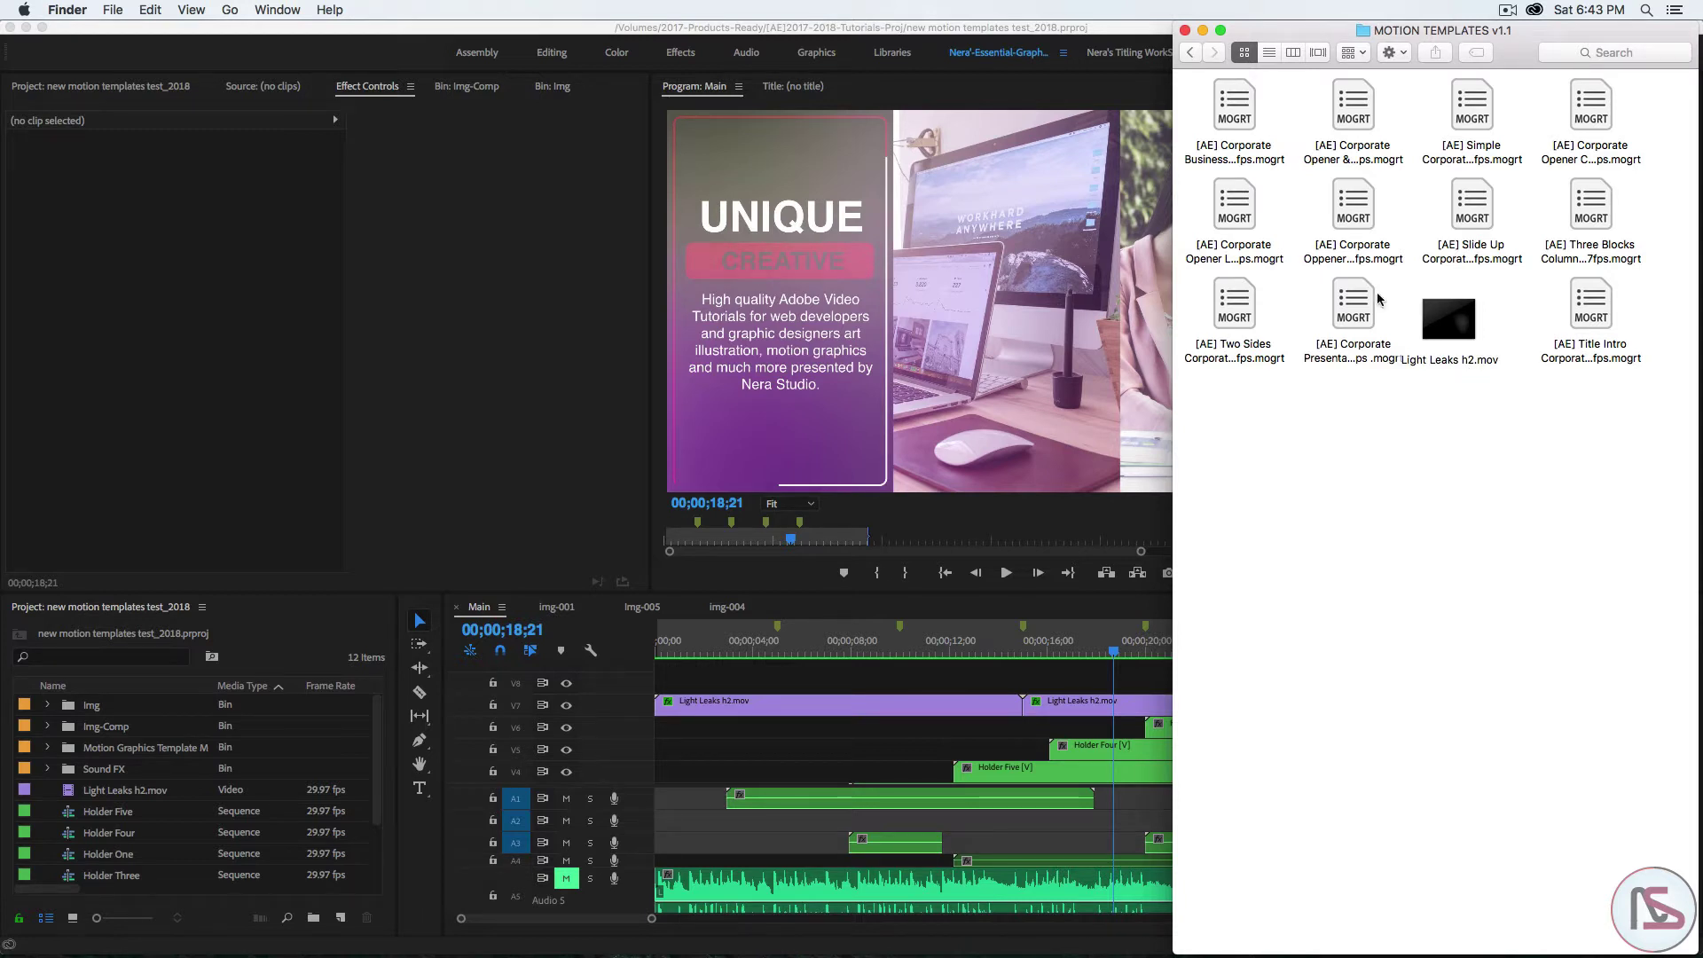
{"action": "left_click", "coordinate": [532, 293]}
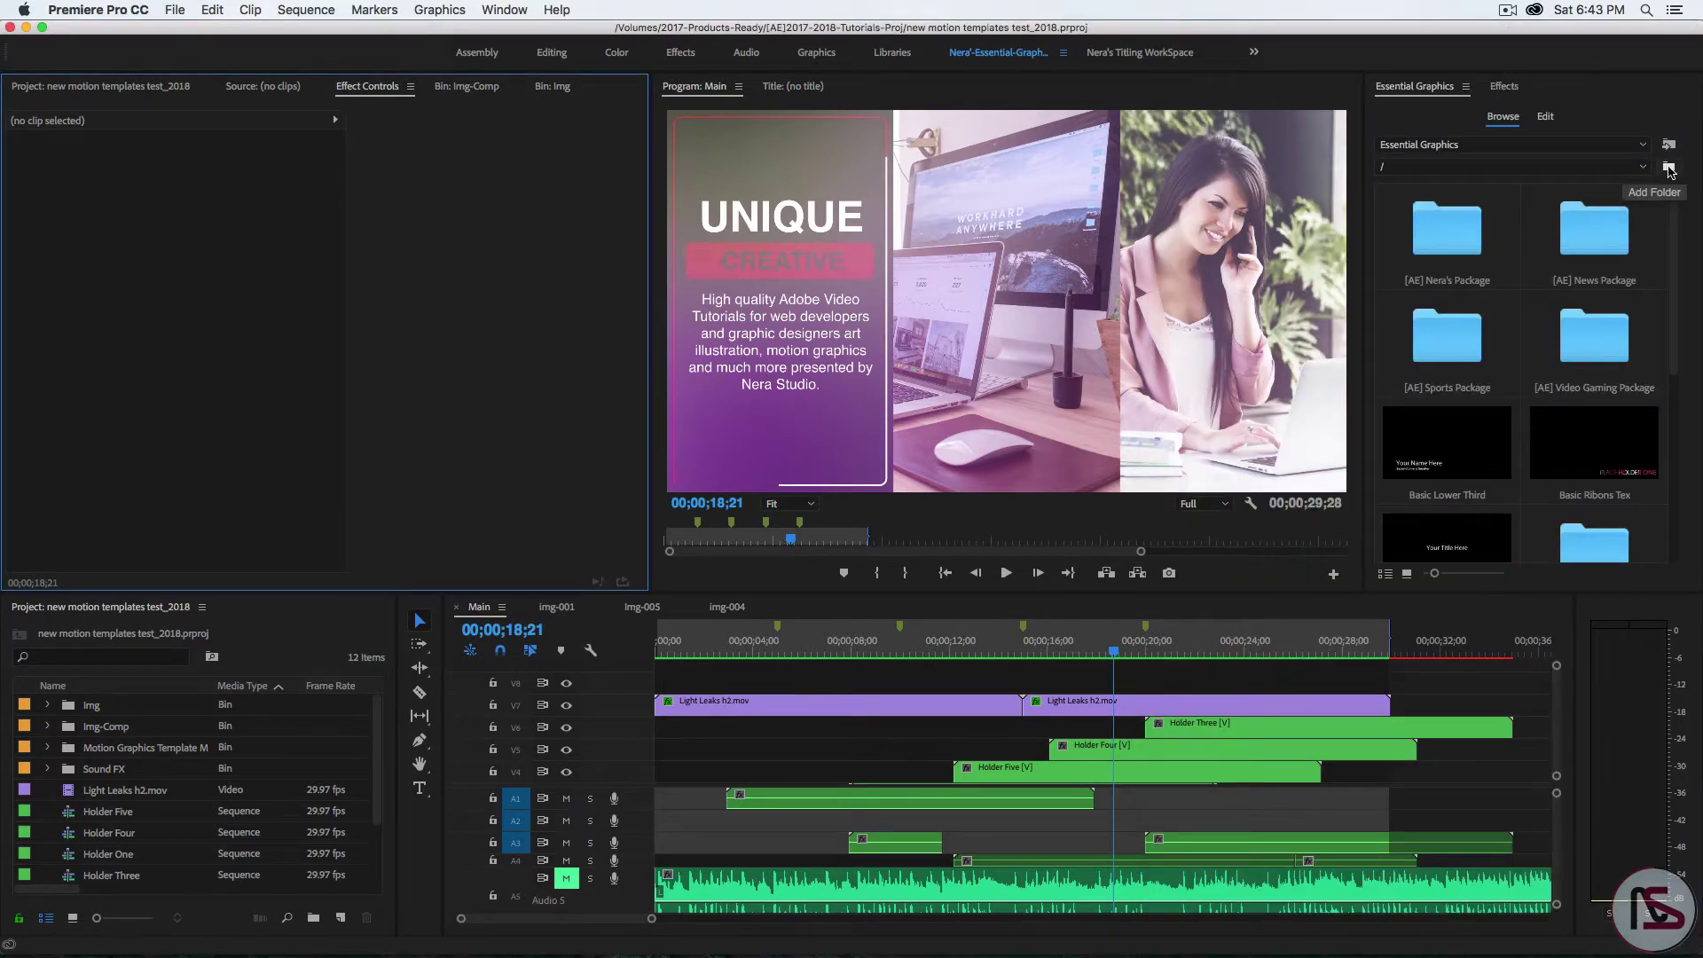
{"action": "left_click", "coordinate": [1668, 149]}
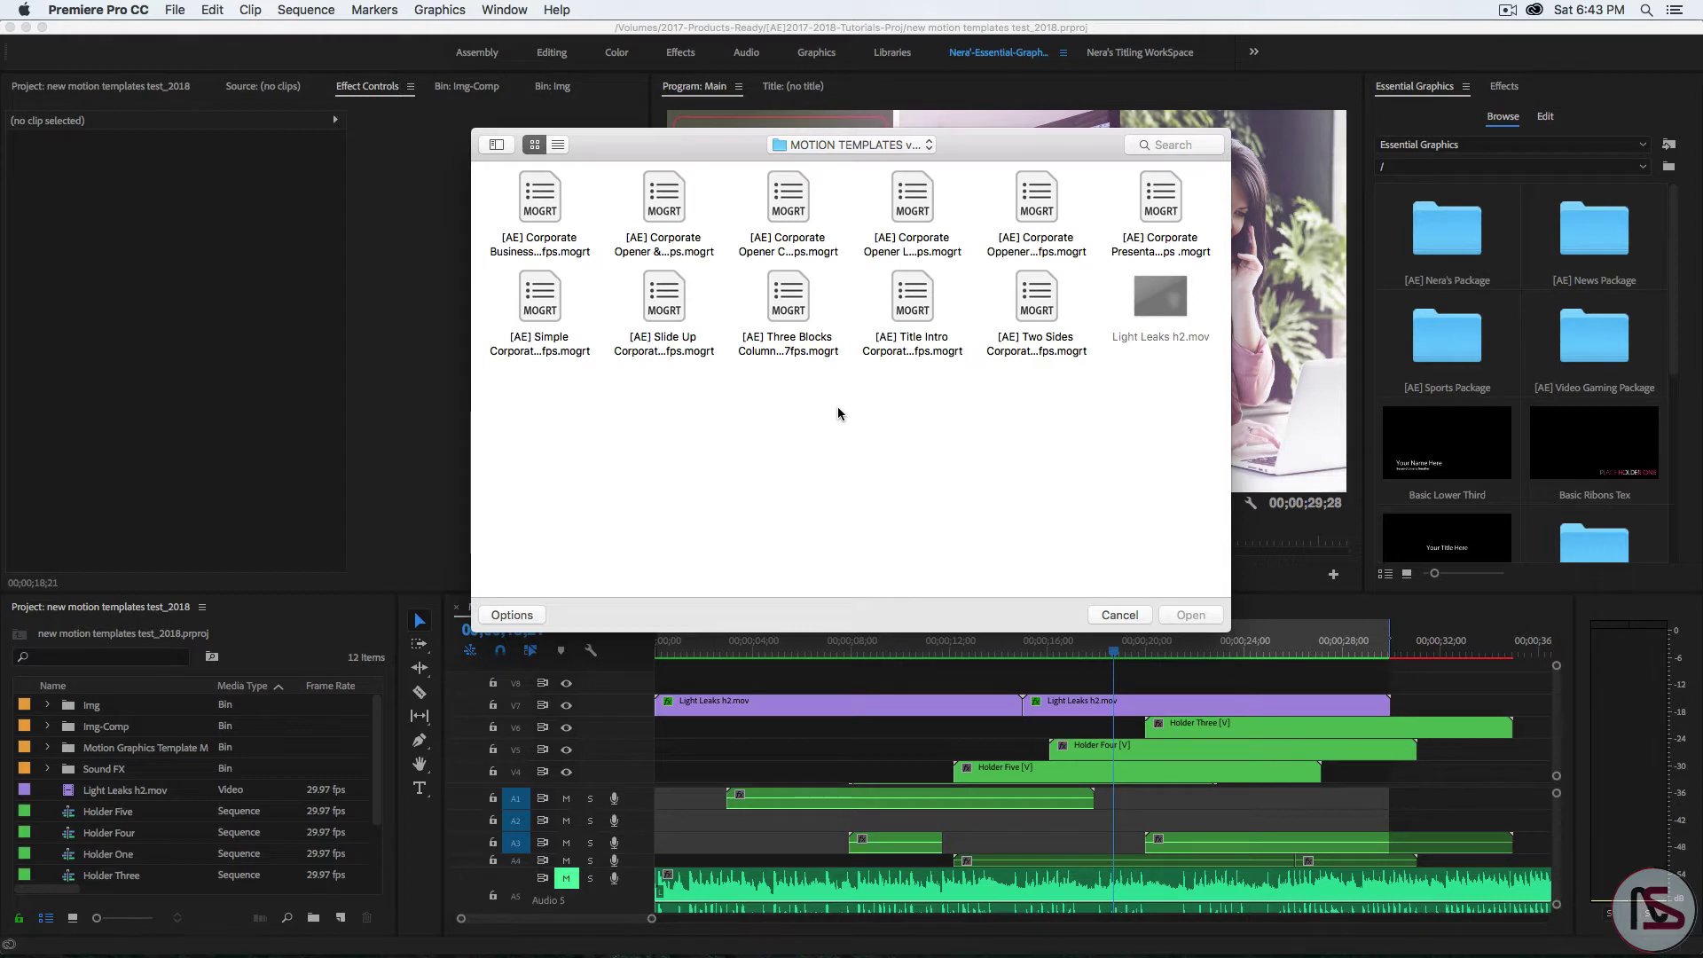
{"action": "left_click", "coordinate": [531, 218]}
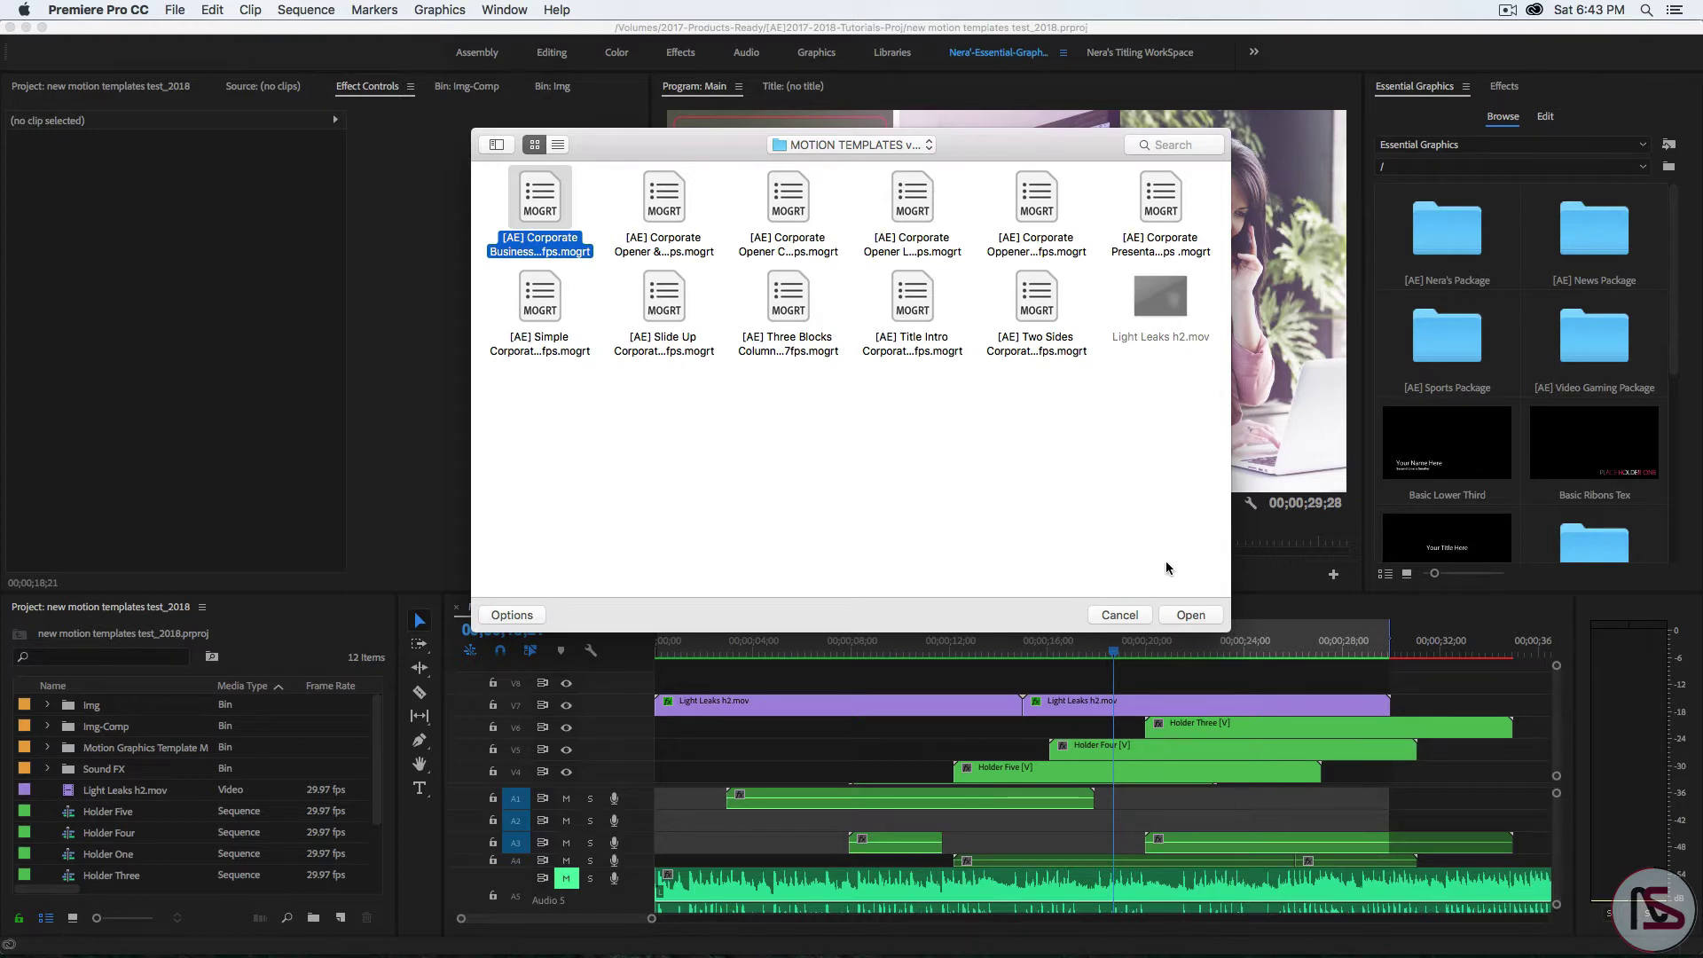
{"action": "left_click", "coordinate": [1119, 616]}
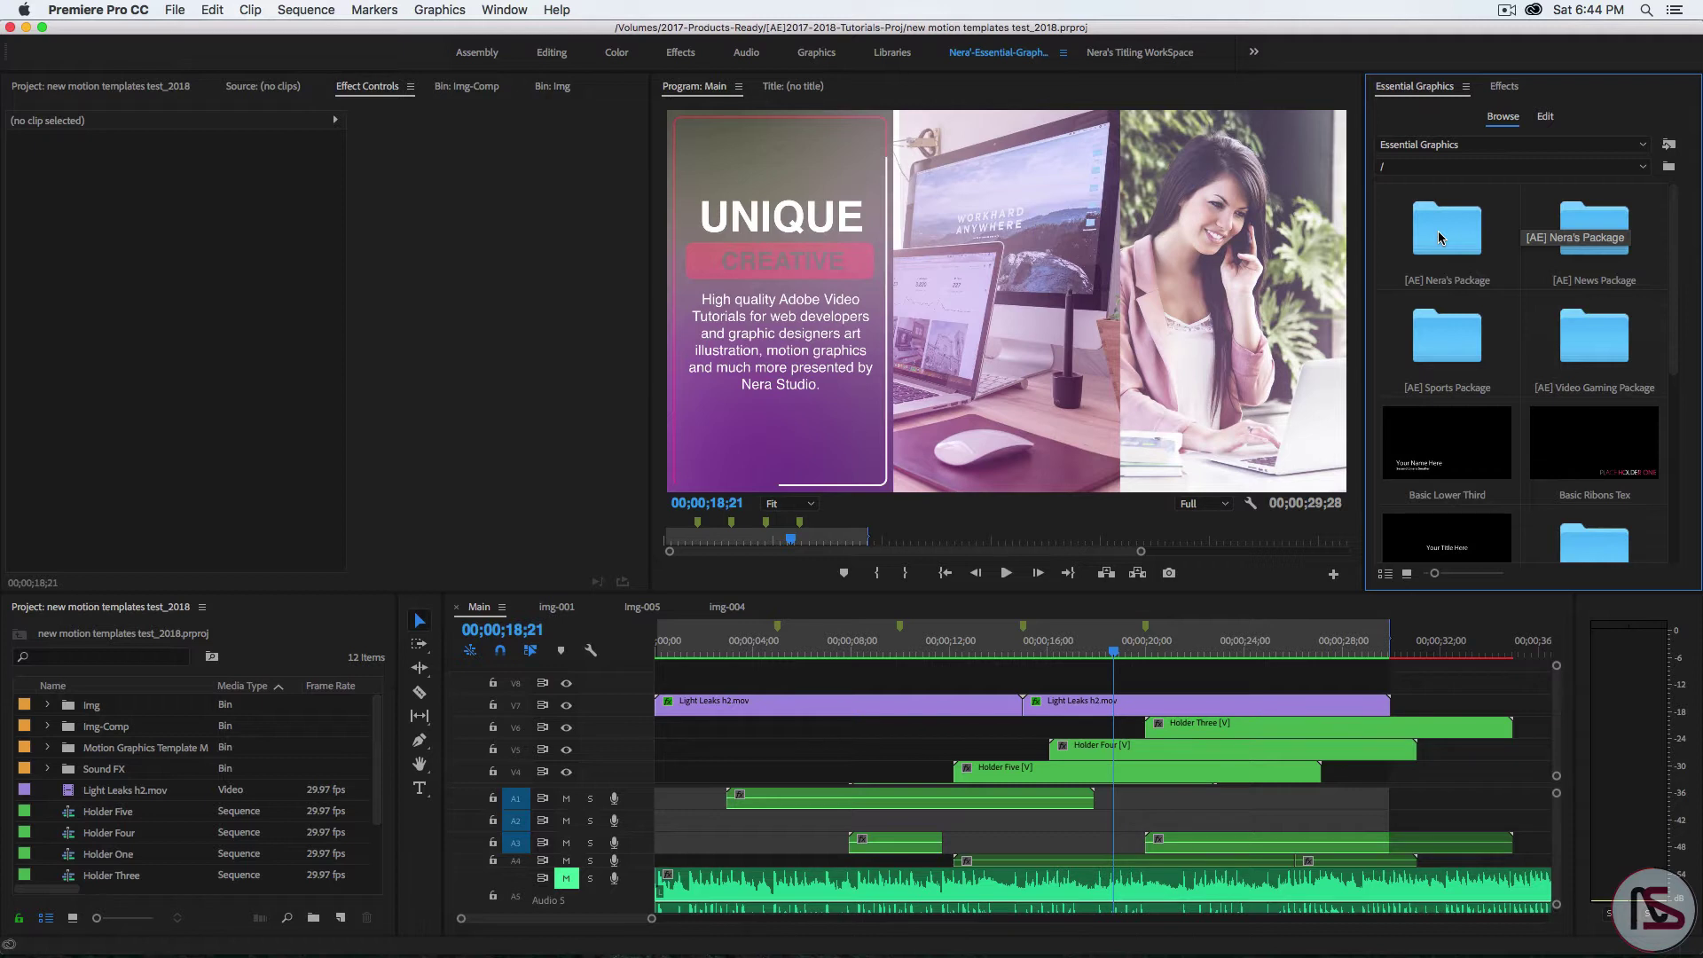
{"action": "left_click", "coordinate": [1668, 166]}
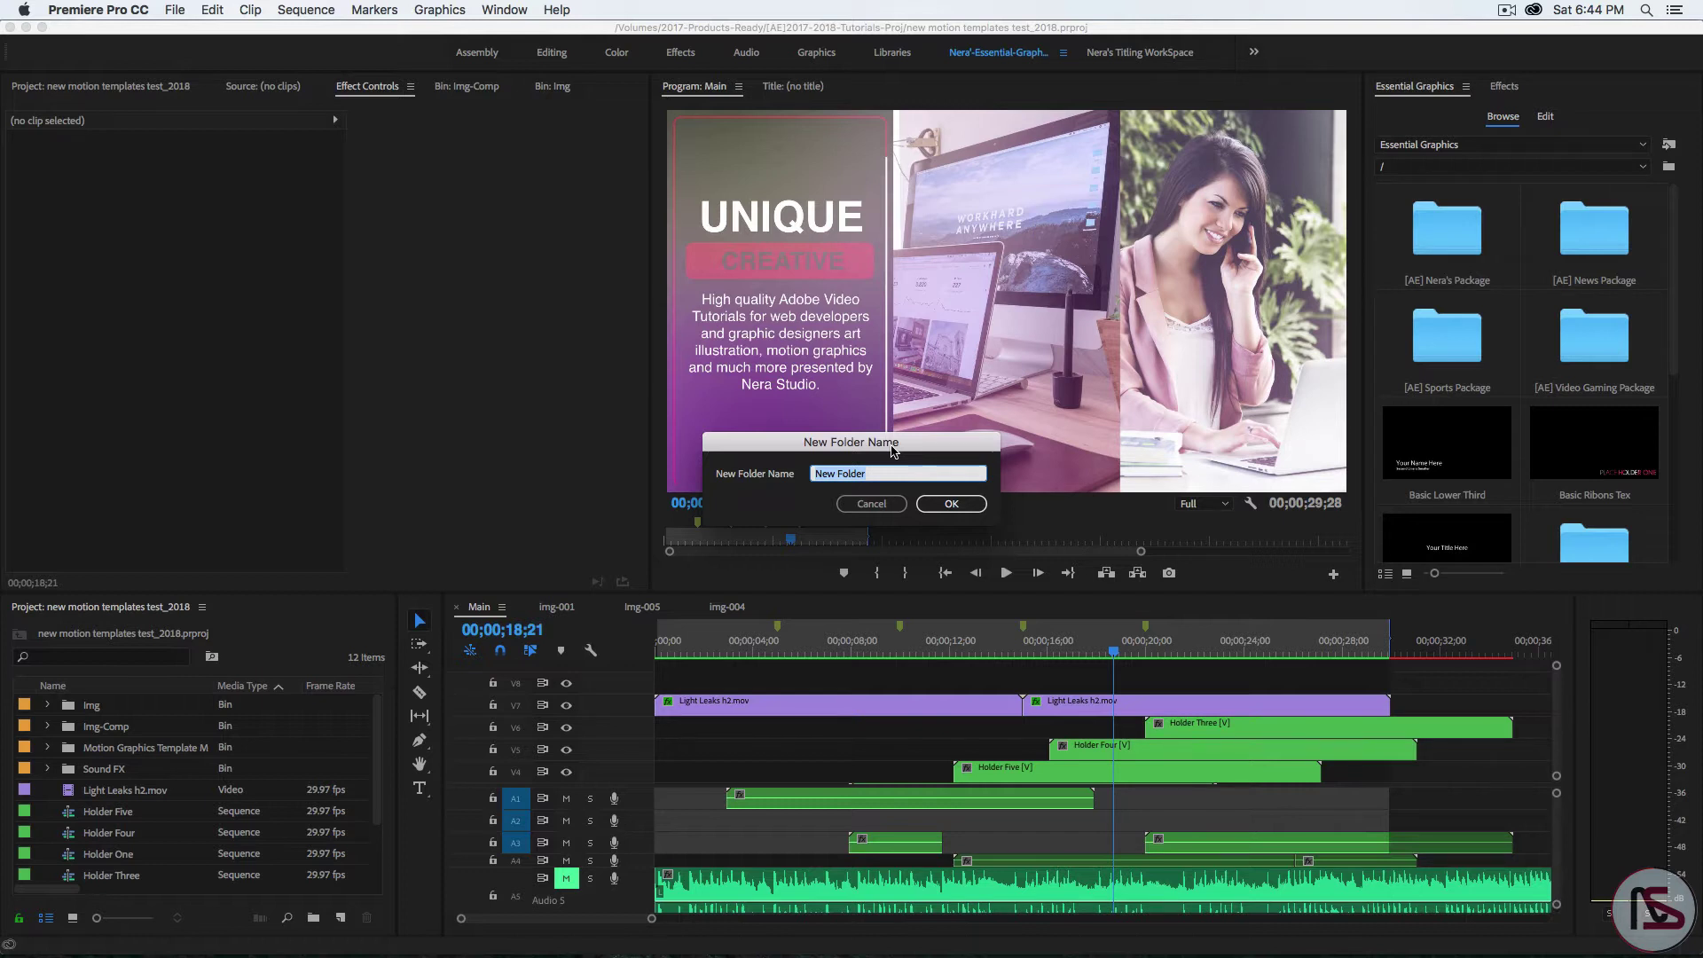
{"action": "left_click", "coordinate": [864, 505]}
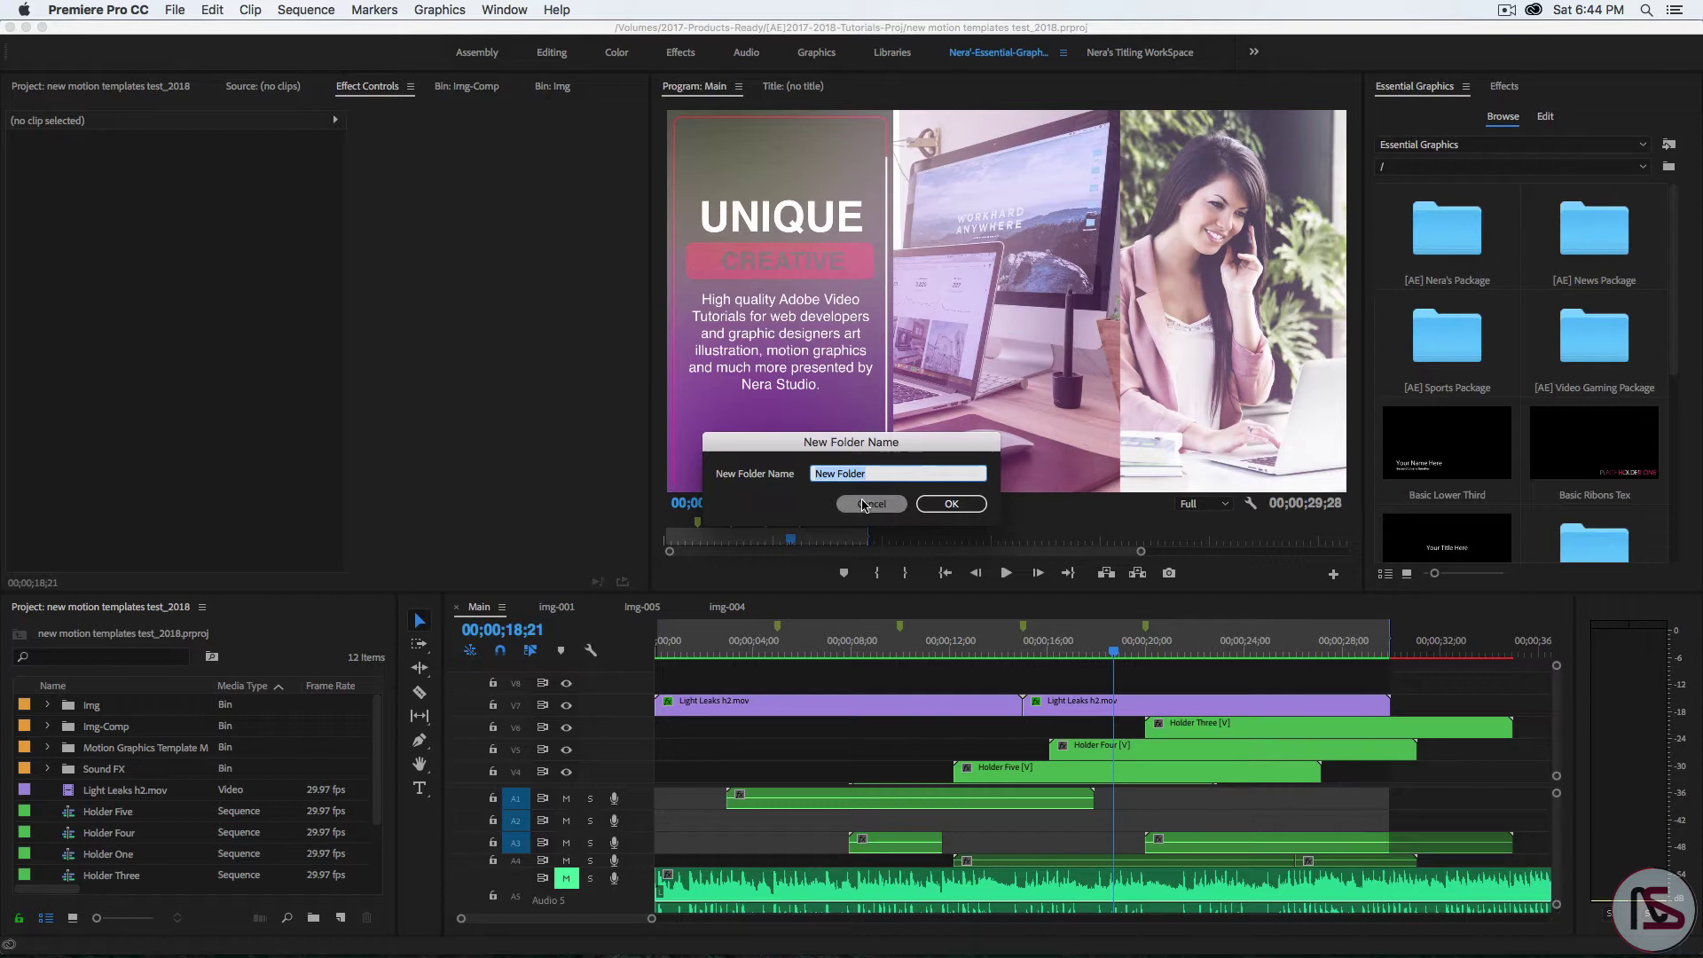
Open the [AE] Nera's Package folder in Essential Graphics and look through its templates in an enlarged view
{"action": "double_click", "coordinate": [1447, 233]}
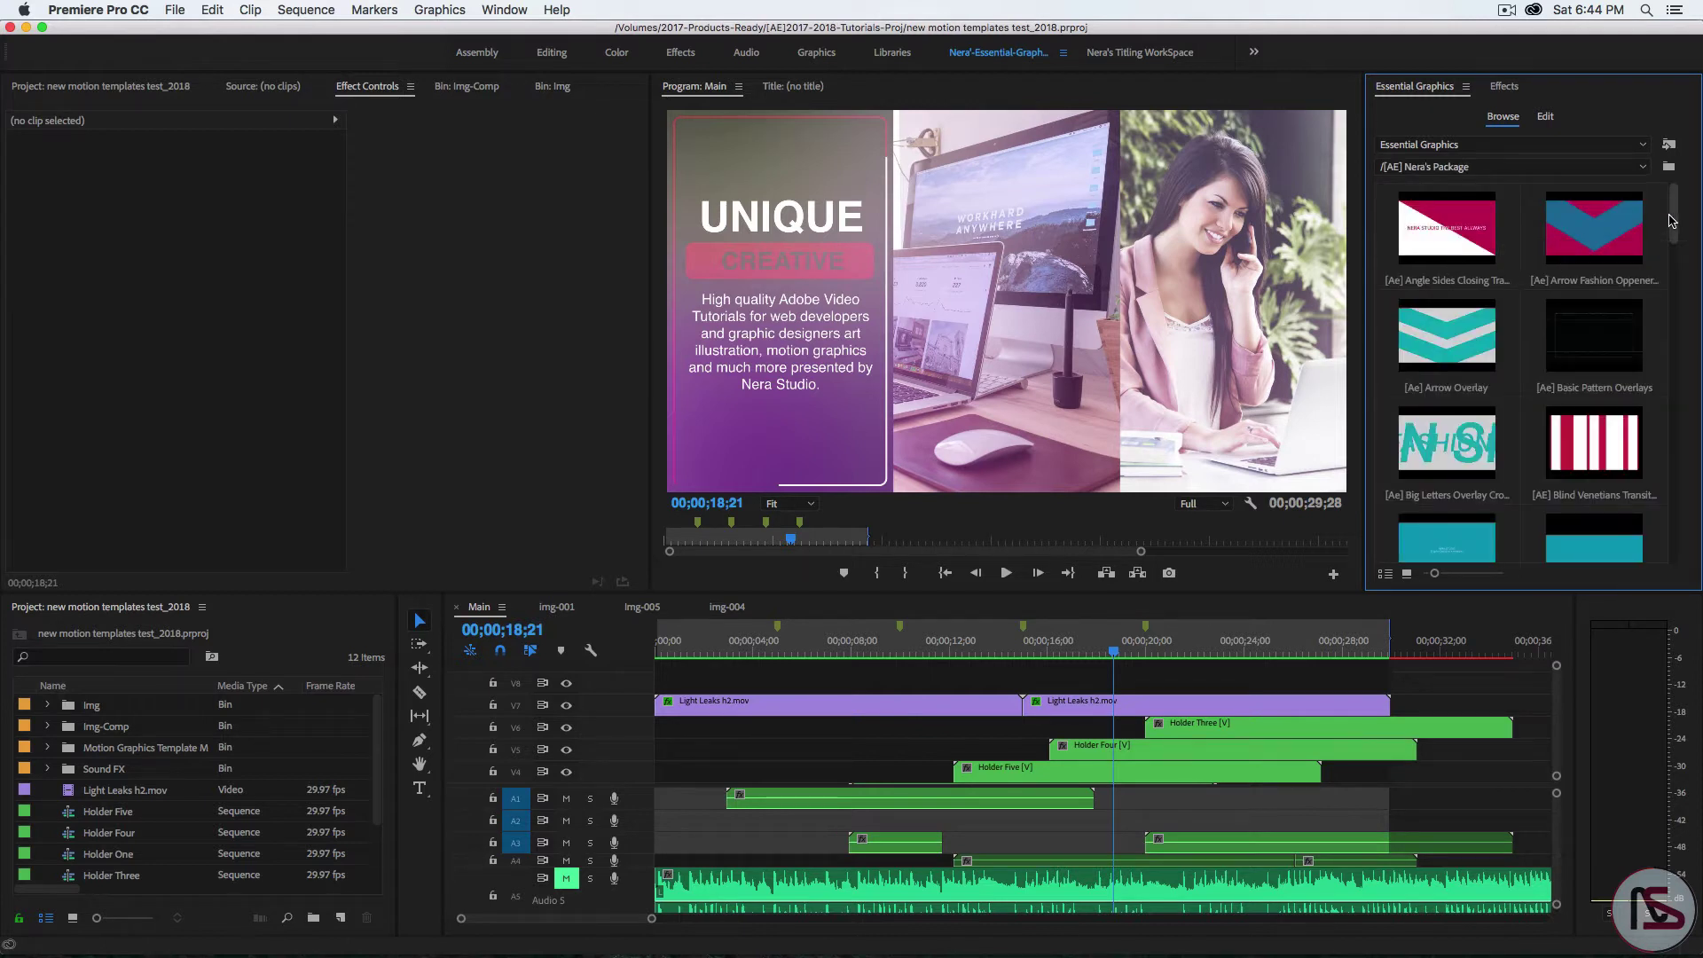
{"action": "scroll", "coordinate": [1671, 220], "scroll_direction": "down", "scroll_amount": 10}
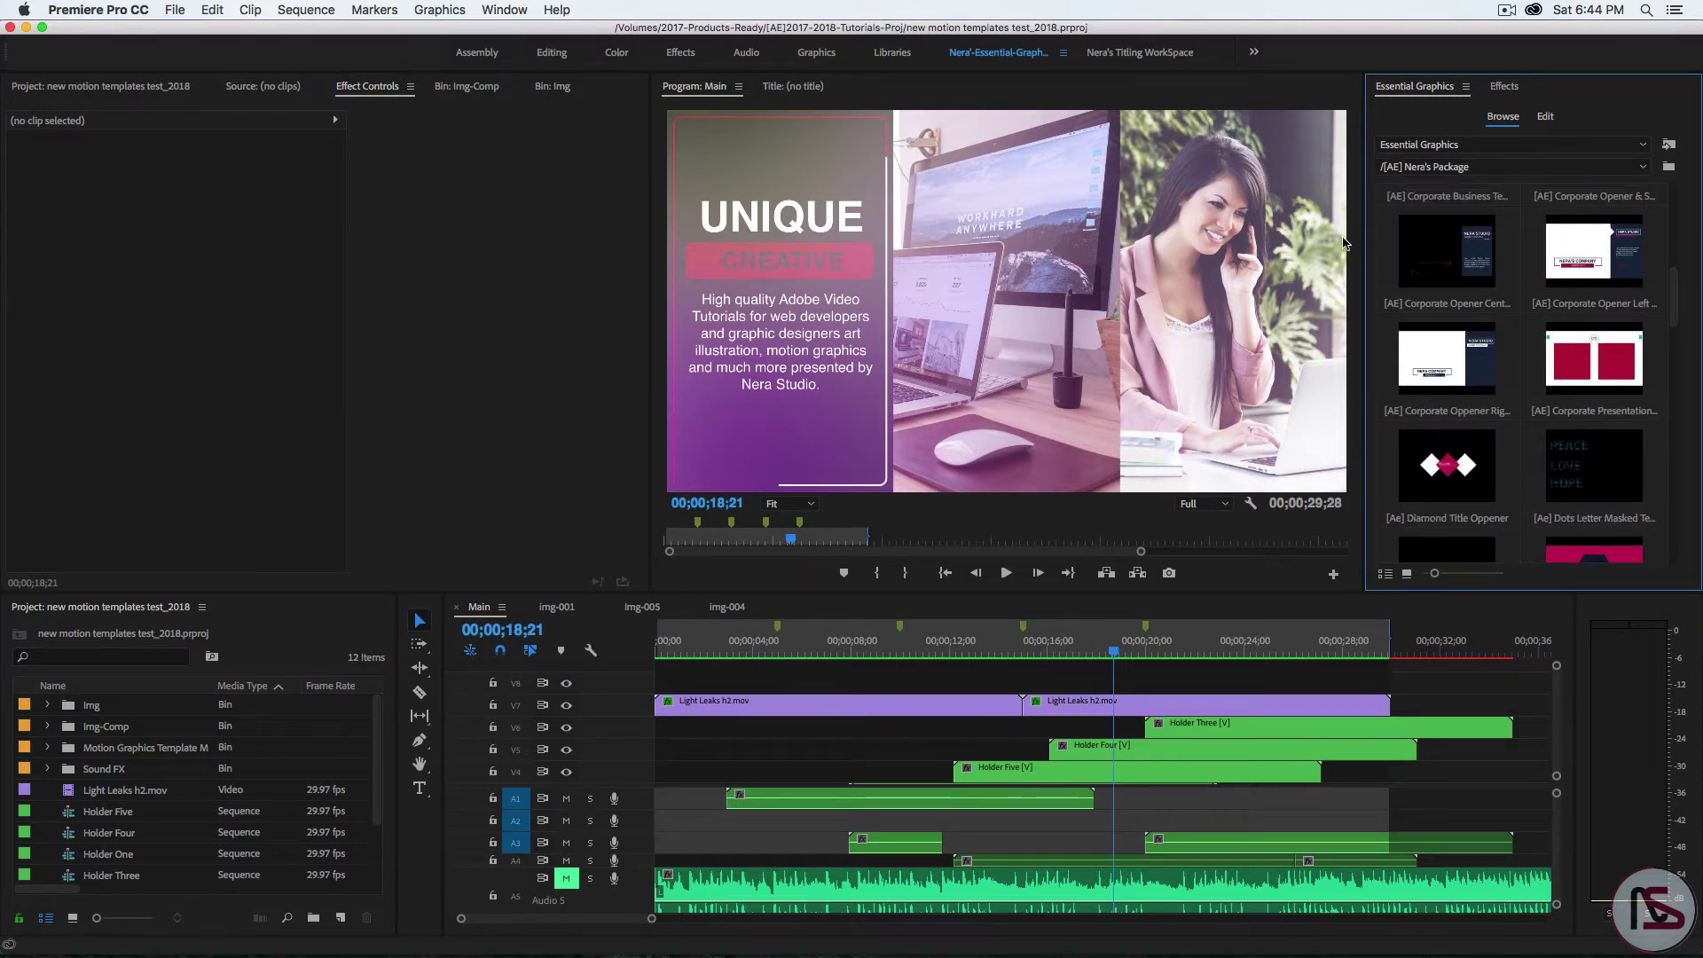
{"action": "key", "text": "grave"}
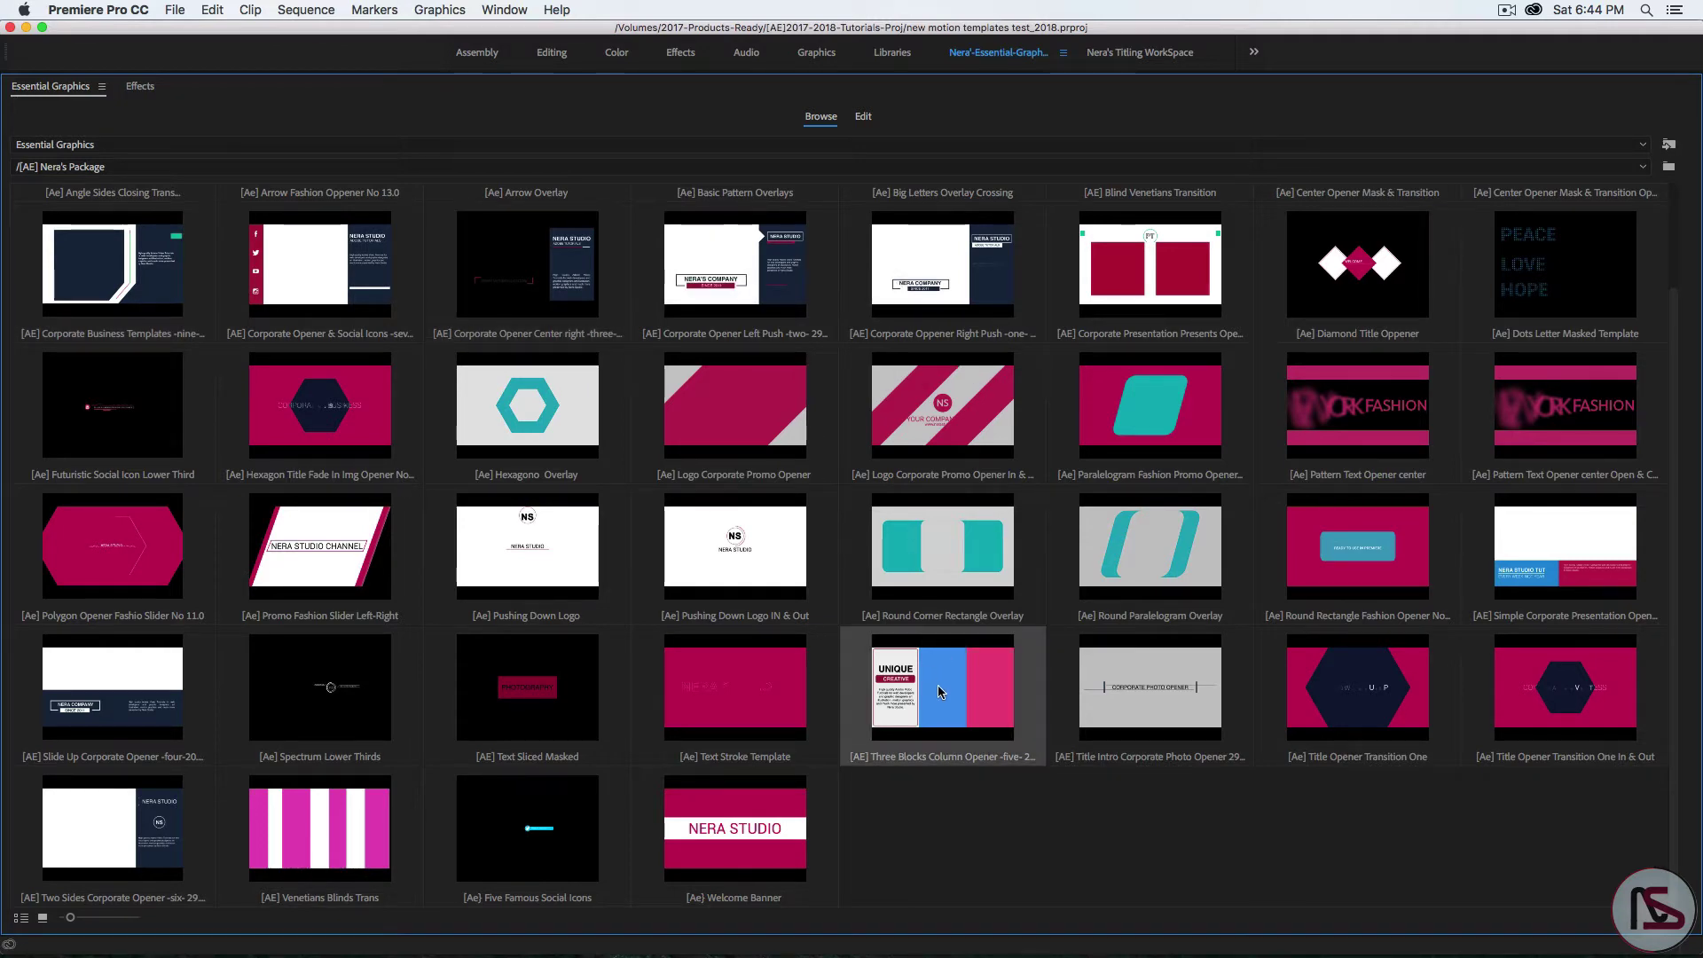
{"action": "key", "text": "grave"}
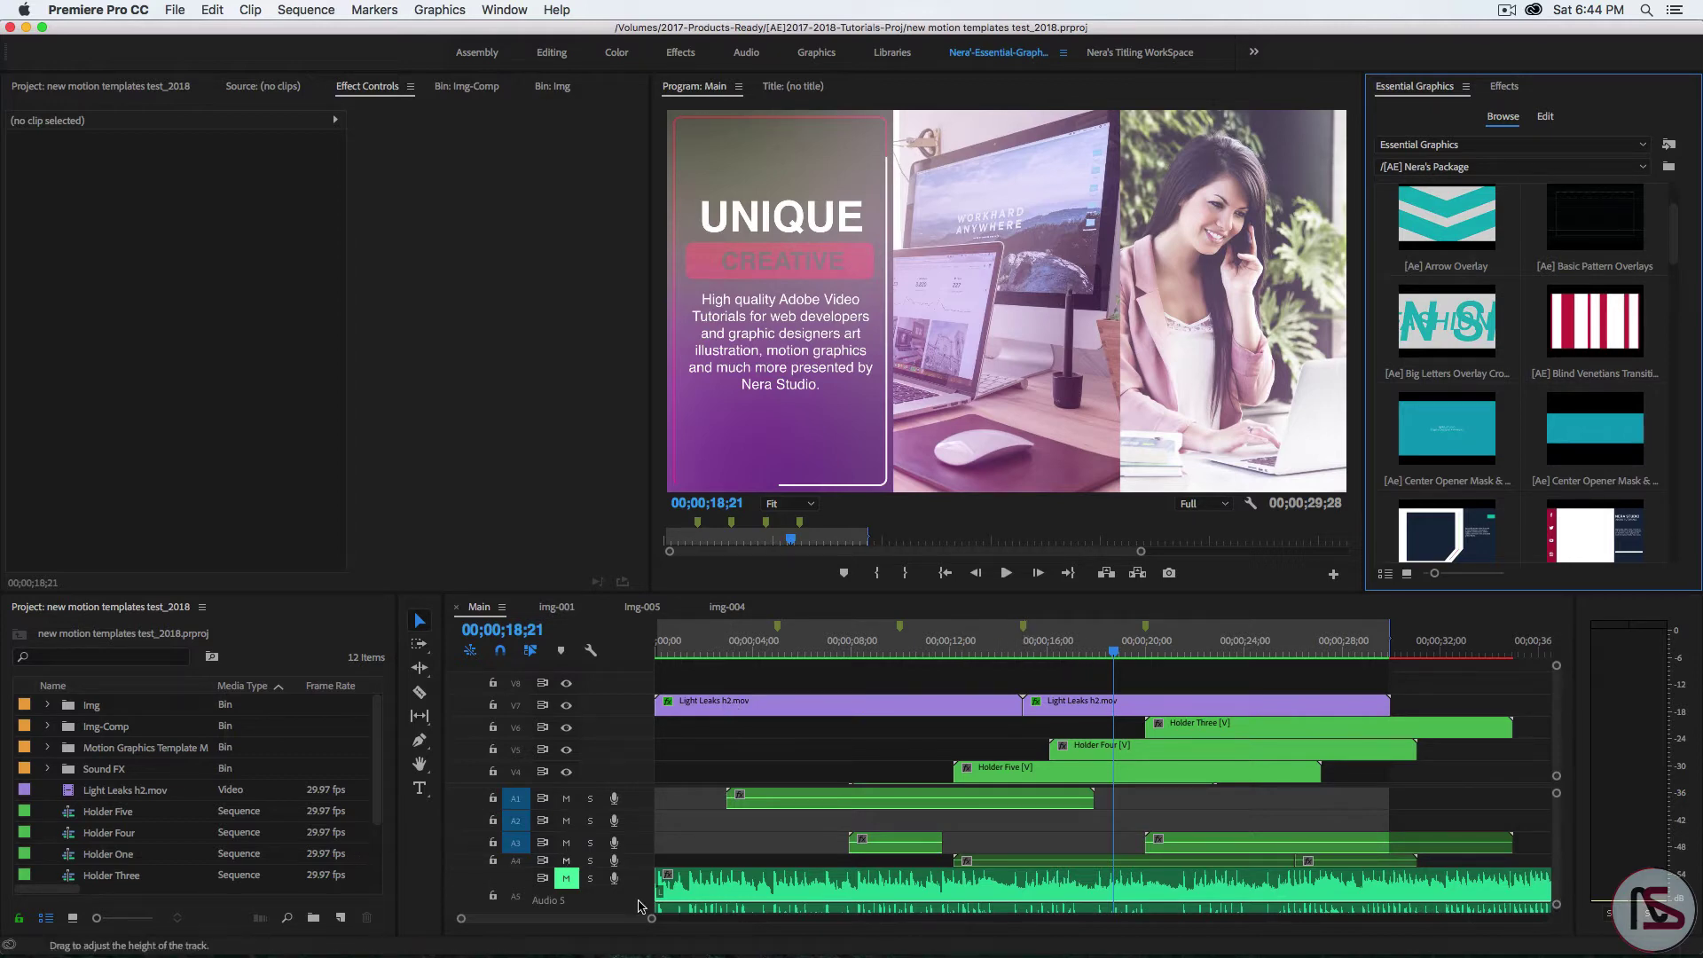
Create a new sequence named Holder Seven with the DSLR 1080p30 preset
{"action": "left_click", "coordinate": [383, 898]}
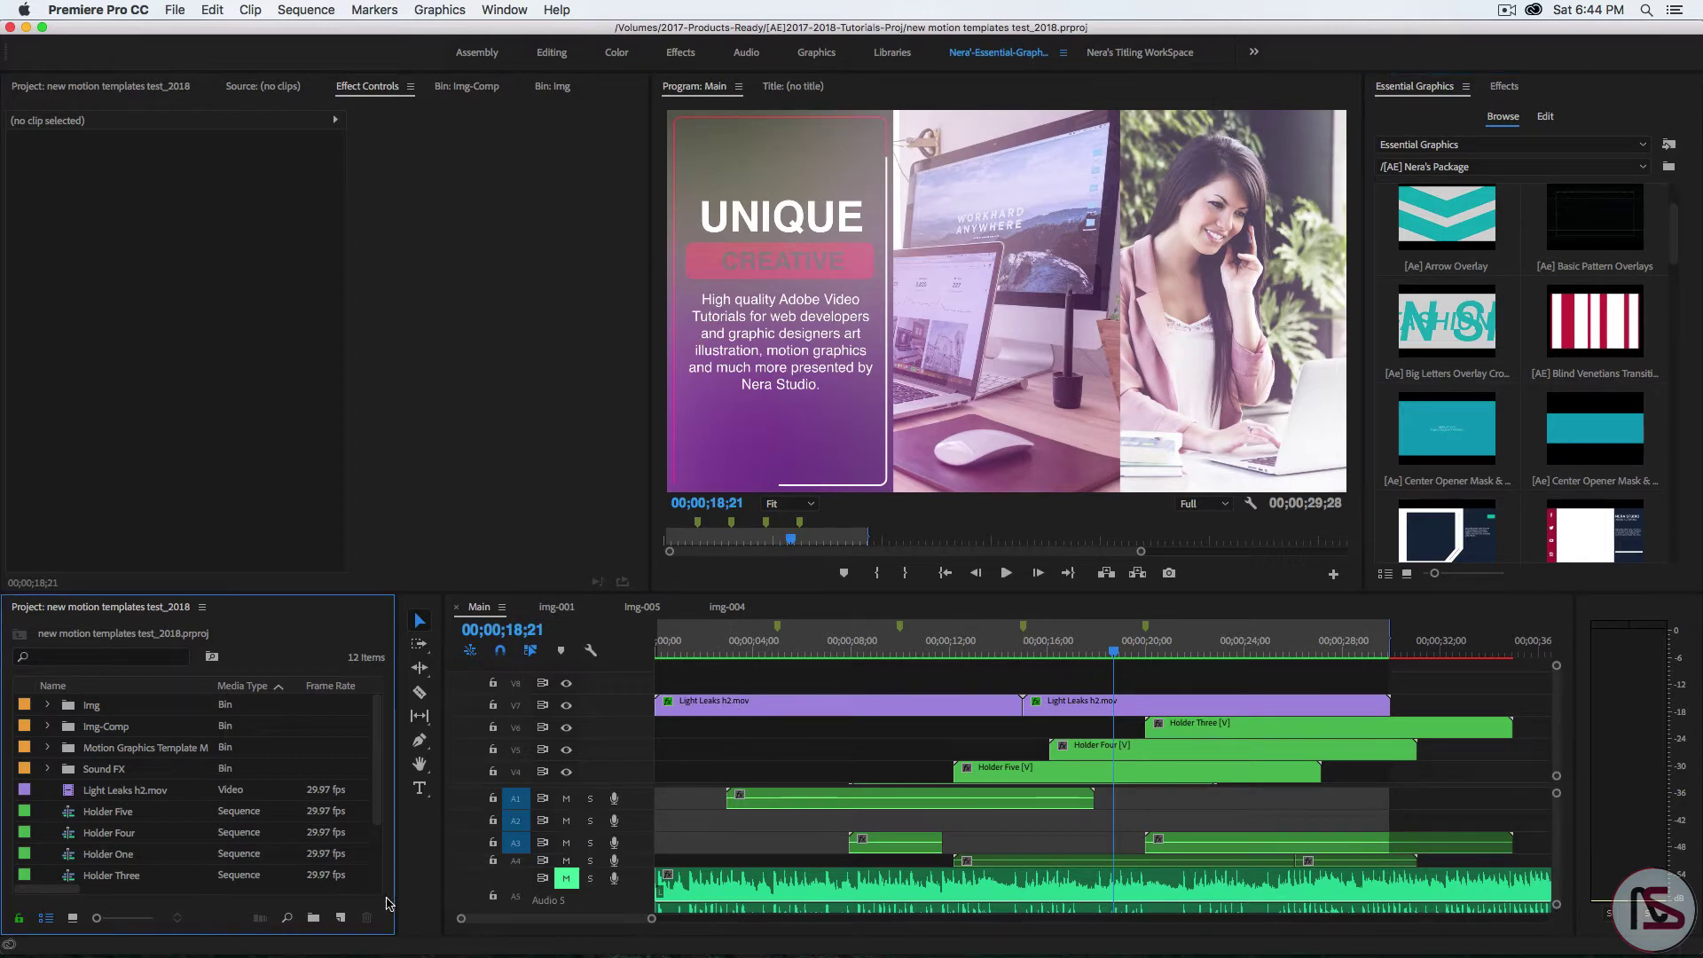
{"action": "key", "text": "super+n"}
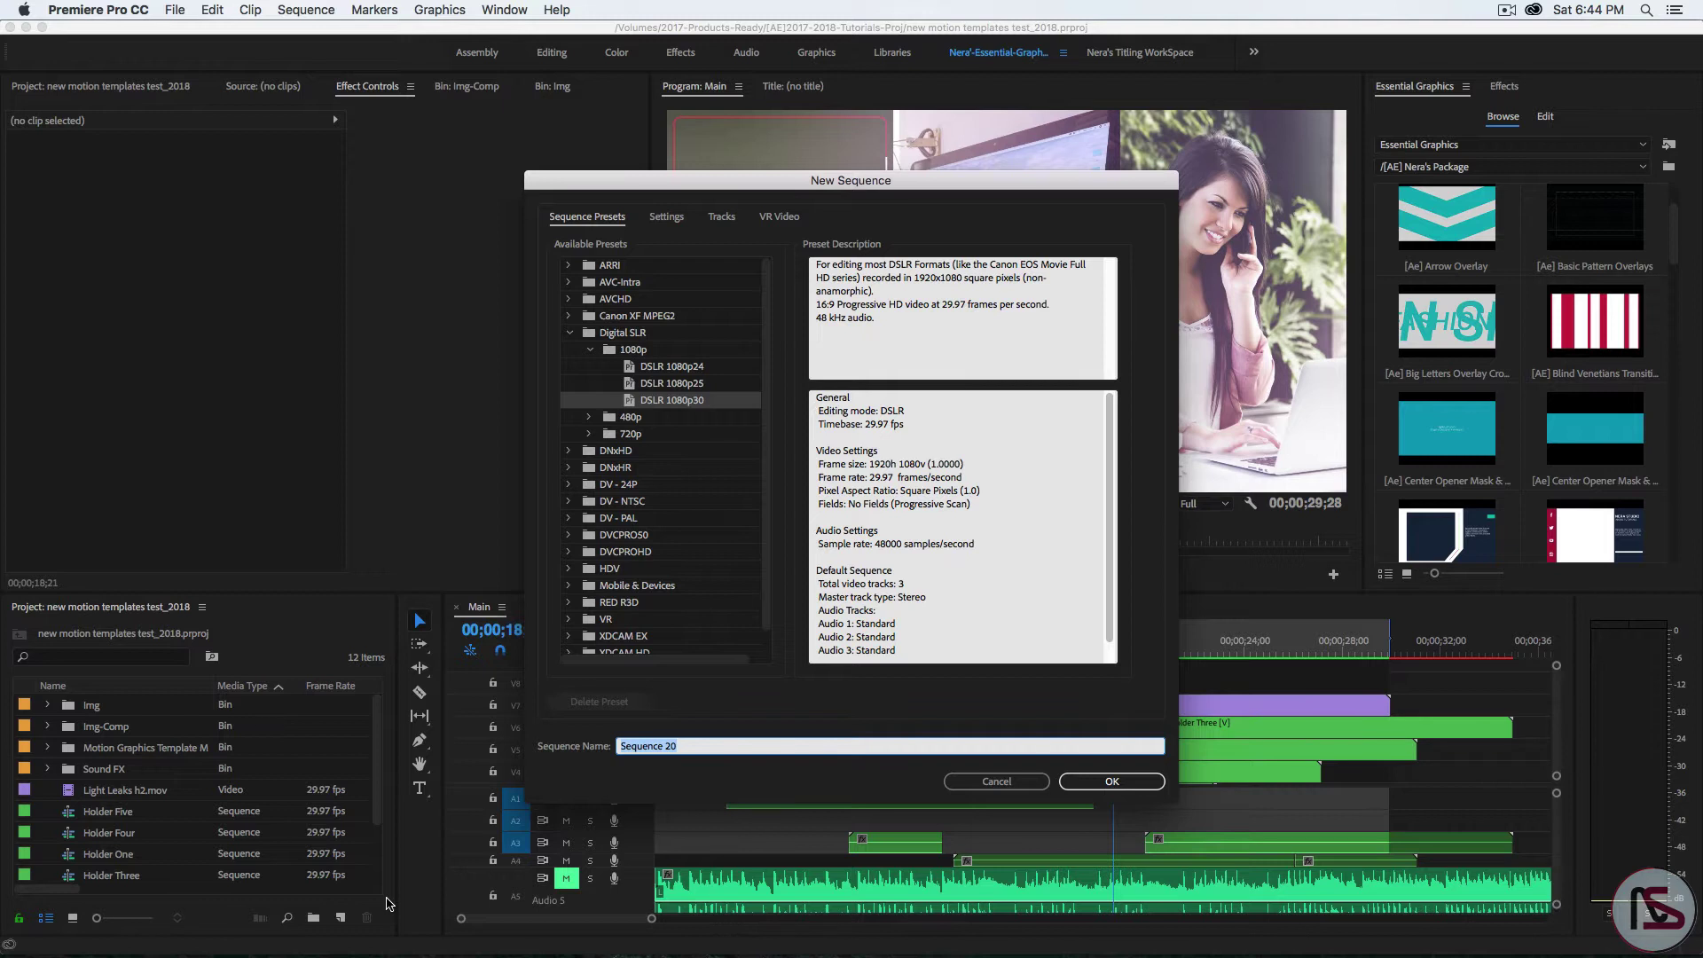
{"action": "type", "text": "Holder Seven"}
{"action": "left_click", "coordinate": [1113, 782]}
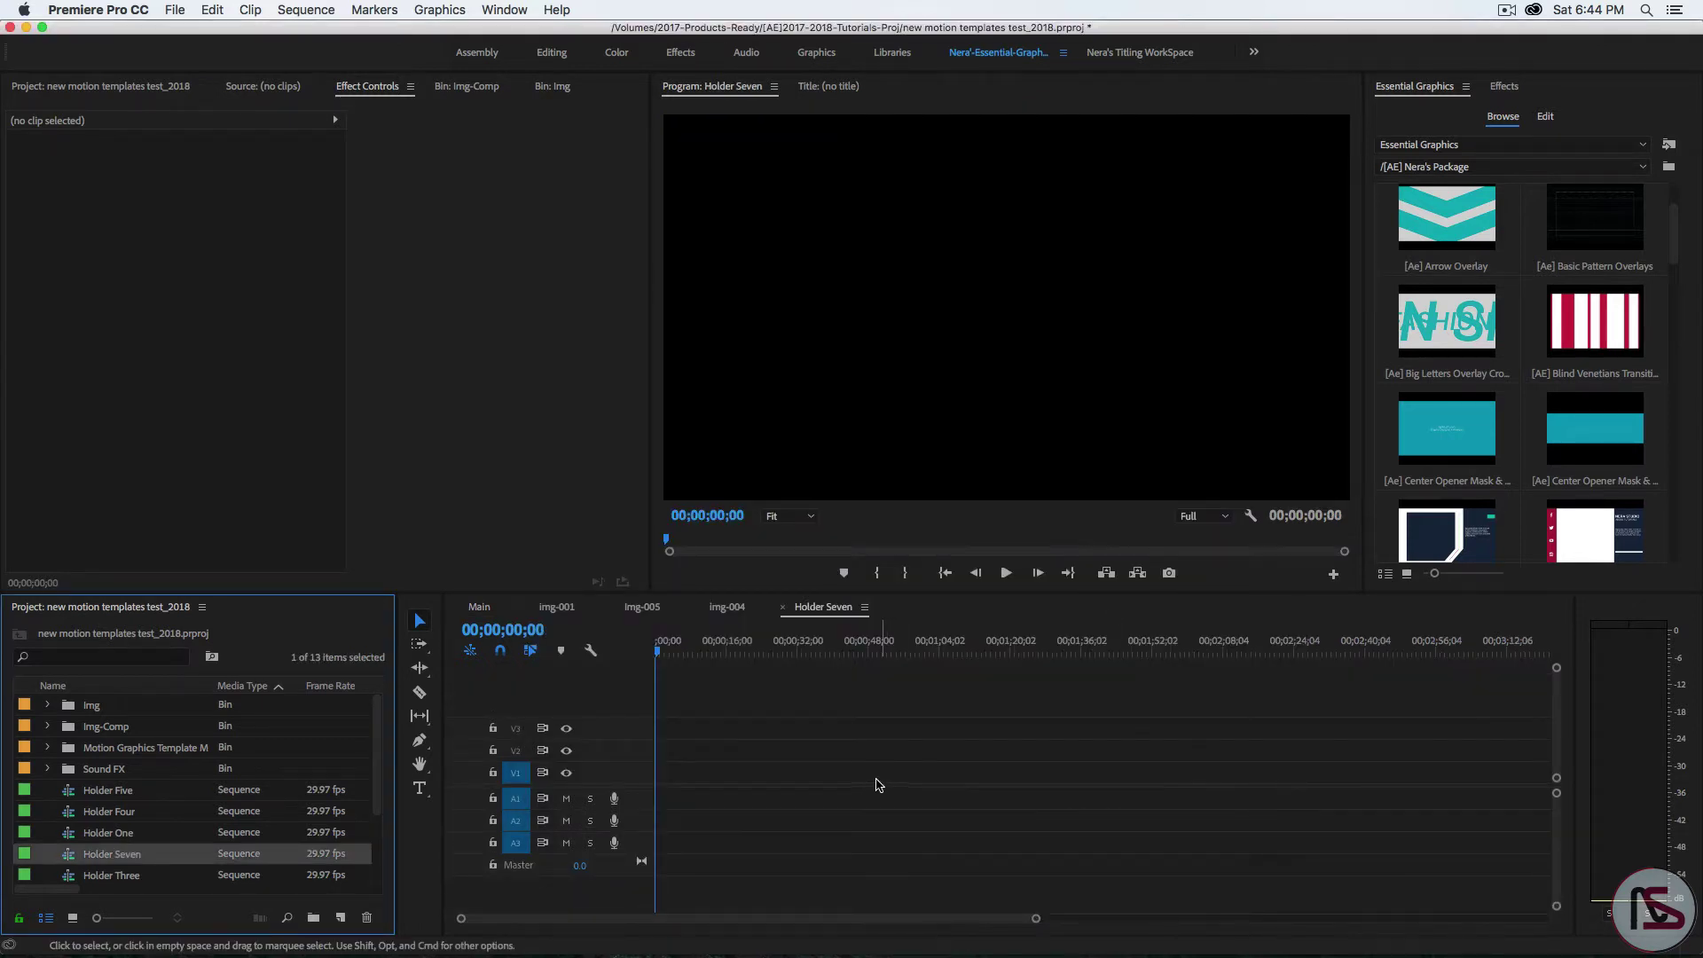
Place the Three Blocks Column Opener template at the start of V2, preview it to about 4 seconds, and select its clip
{"action": "left_click_drag", "start_coordinate": [1675, 240], "coordinate": [1672, 492]}
{"action": "left_click_drag", "start_coordinate": [1449, 492], "coordinate": [655, 760]}
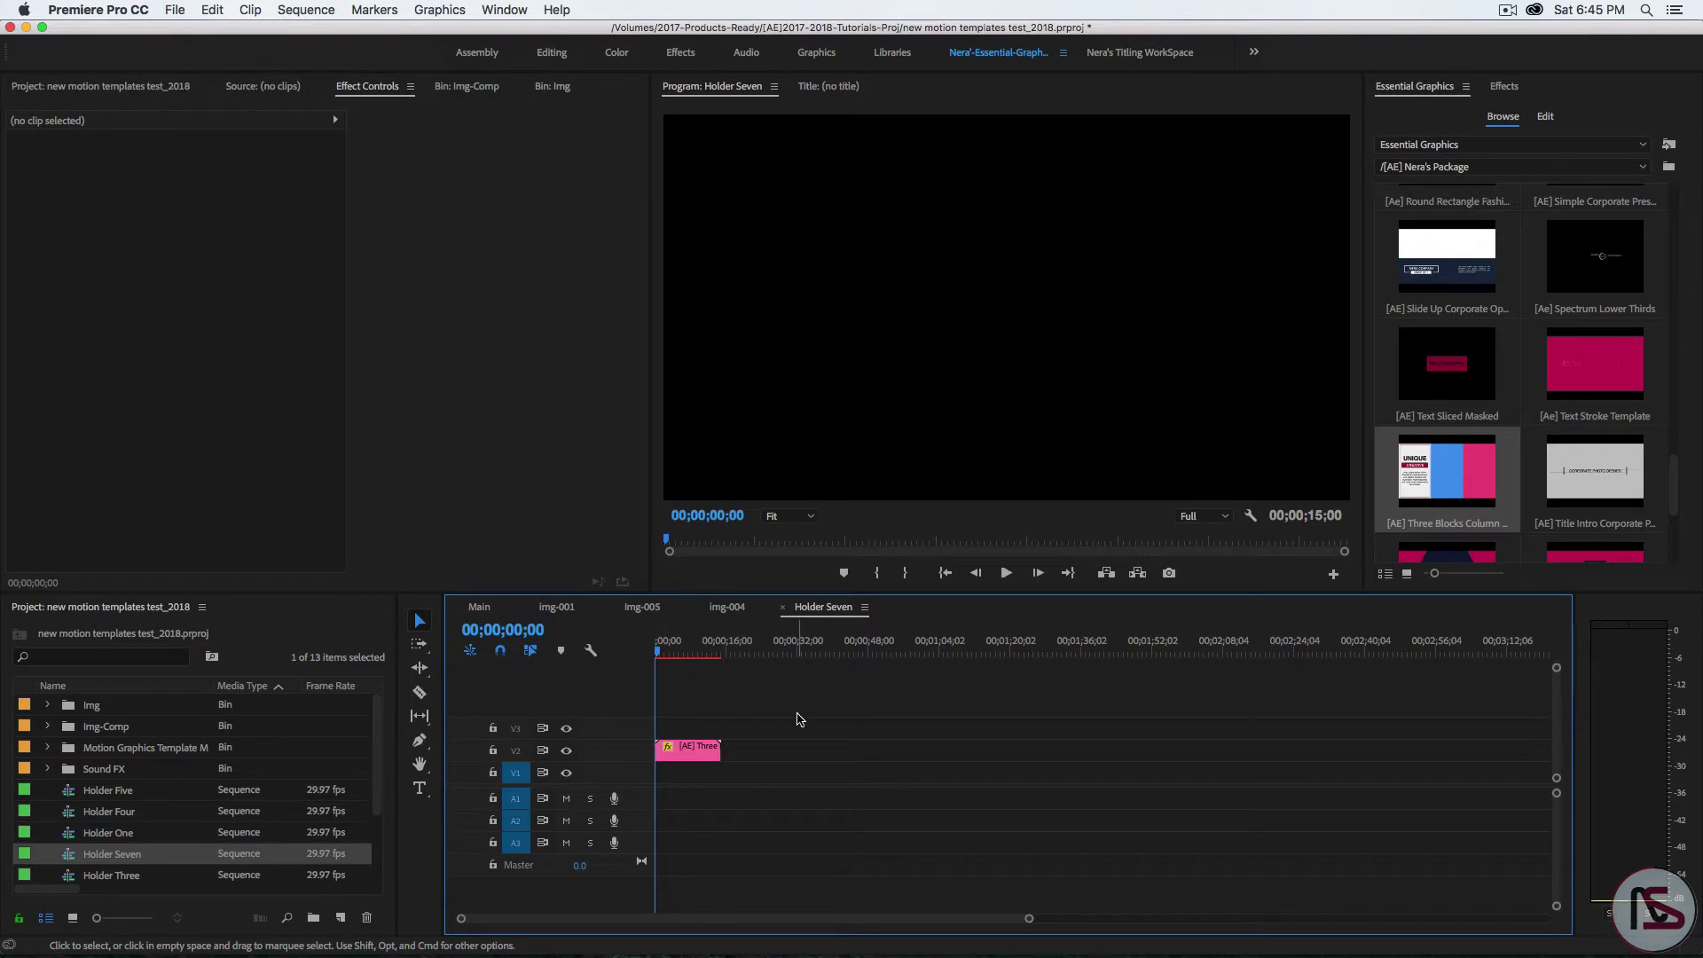
{"action": "key", "text": "="}
{"action": "key", "text": "="}
{"action": "left_click_drag", "start_coordinate": [659, 654], "coordinate": [741, 665]}
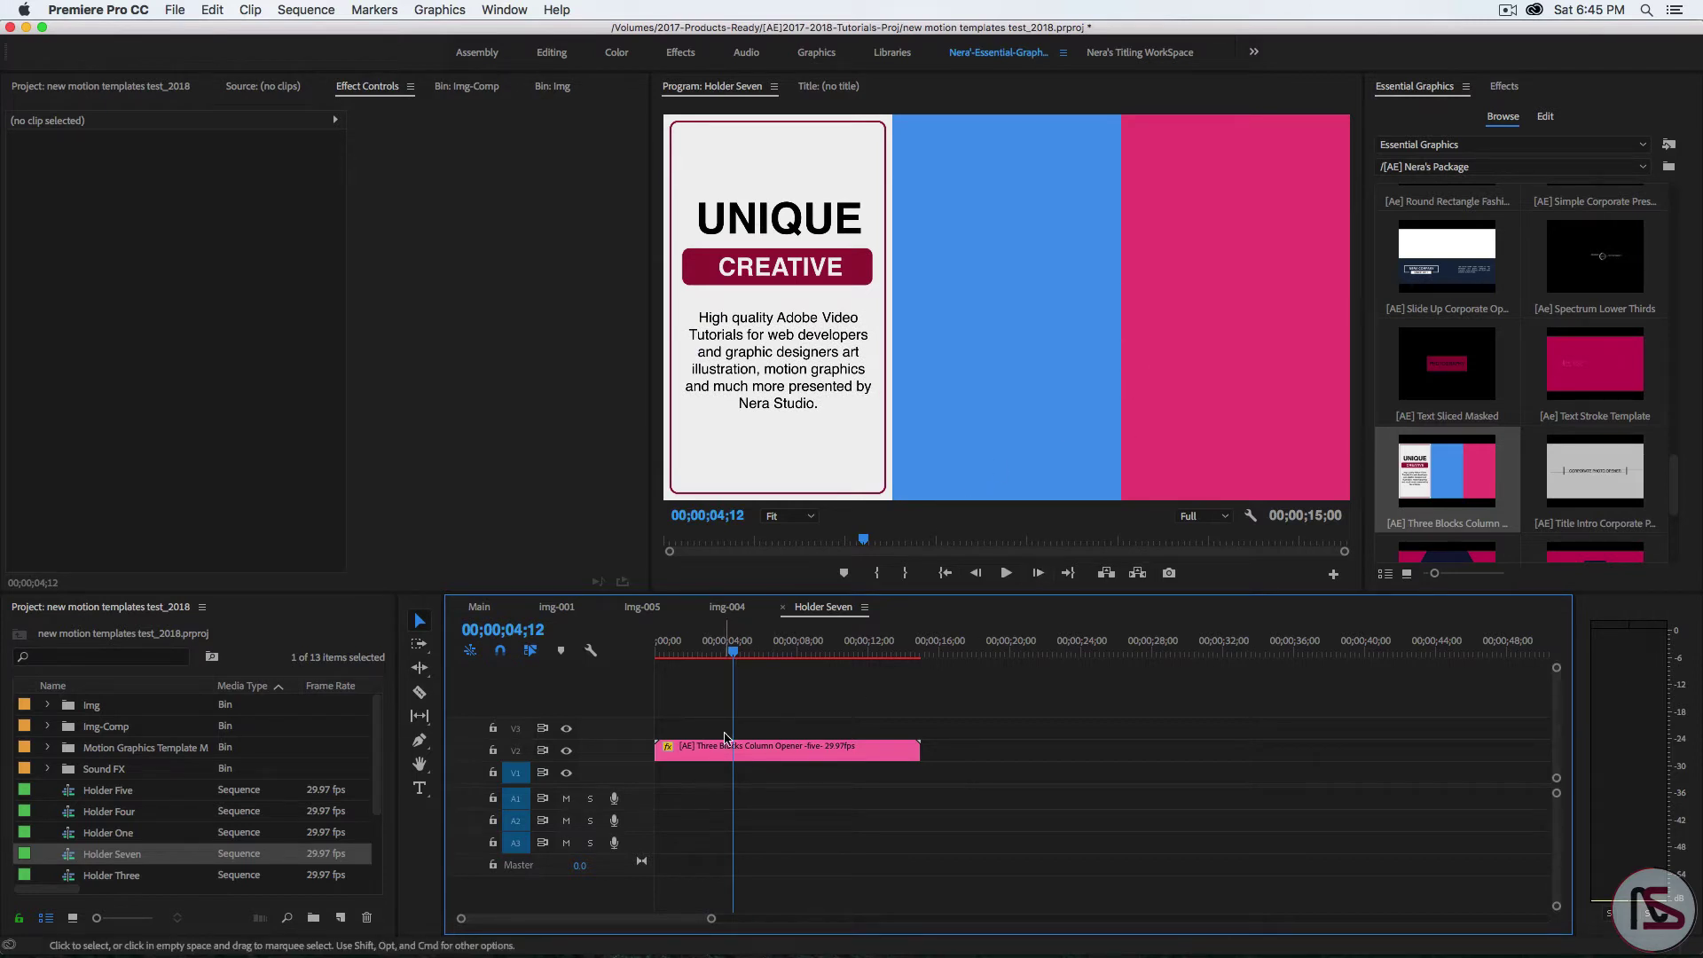
{"action": "left_click", "coordinate": [780, 751]}
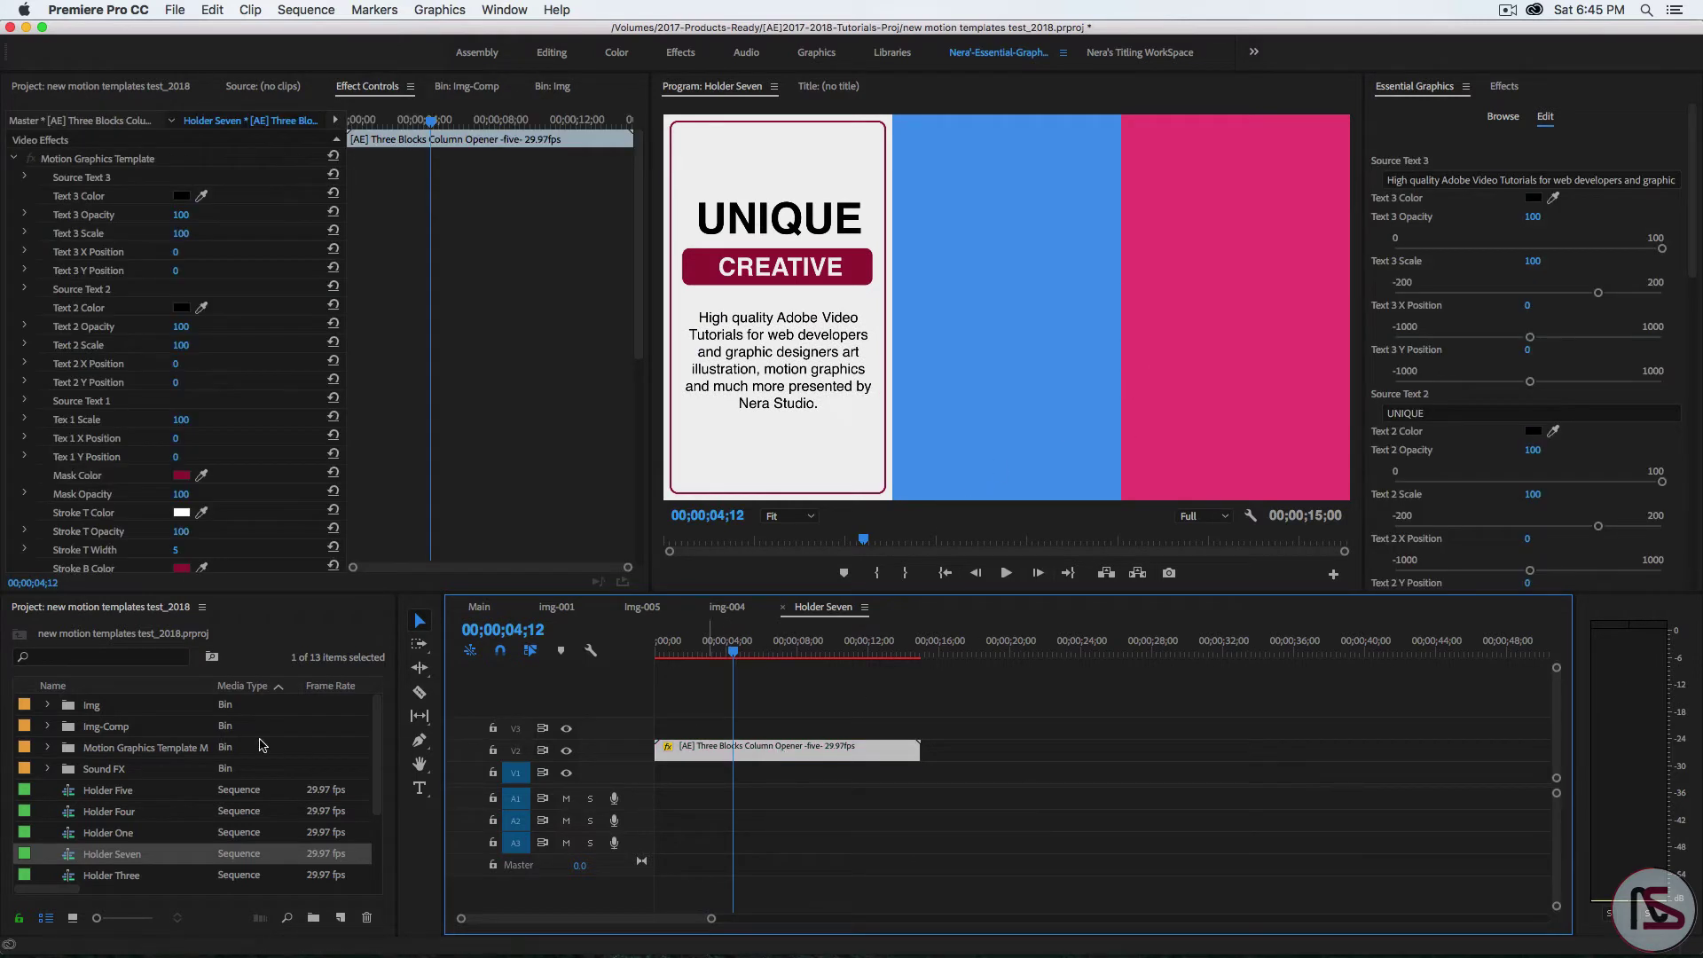
Look through the Img and Img-Comp bins and view the img-005 and img-004 sequences
{"action": "double_click", "coordinate": [68, 709]}
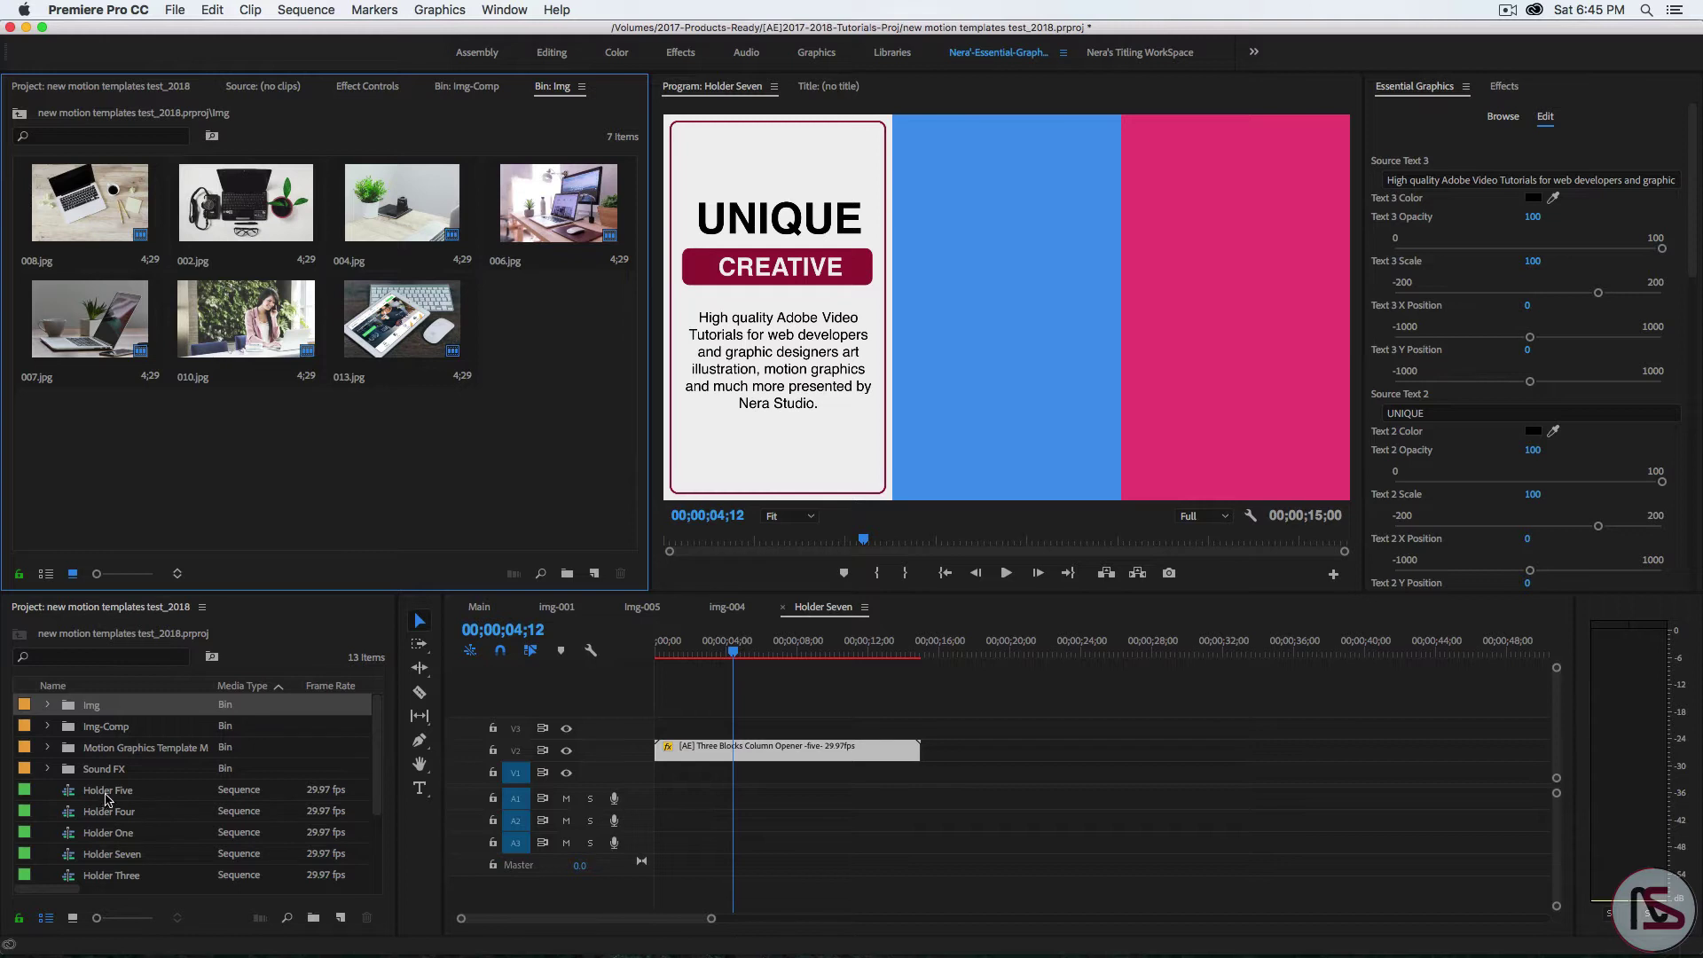
{"action": "double_click", "coordinate": [107, 729]}
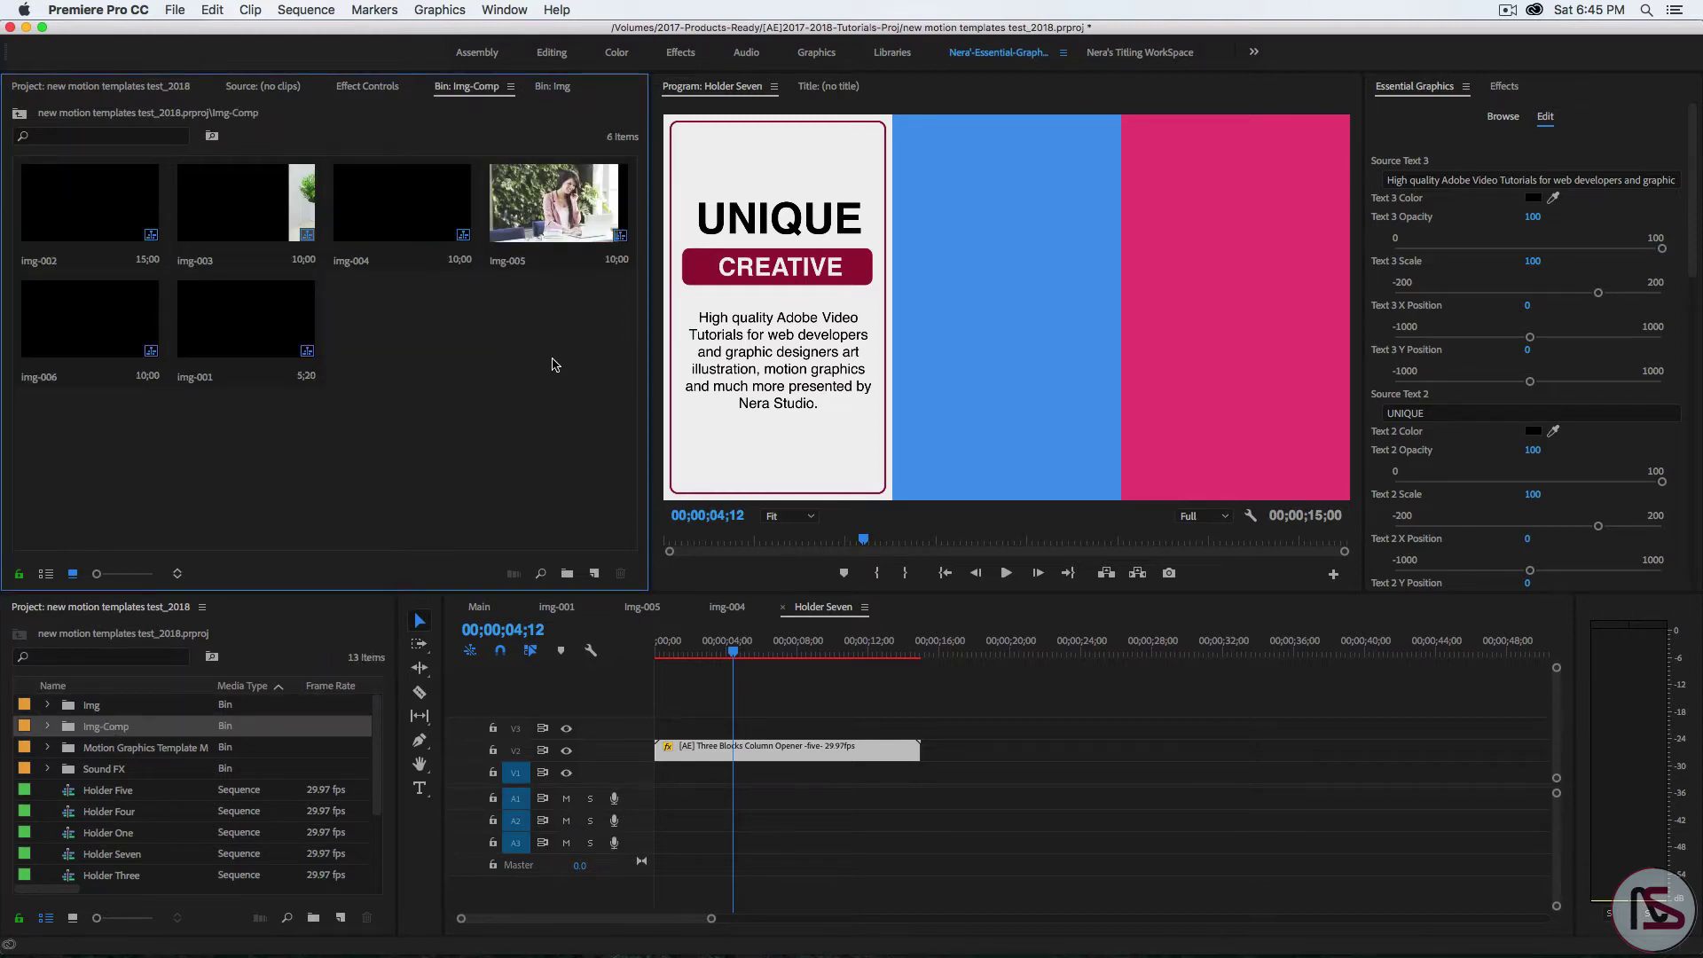
{"action": "left_click", "coordinate": [564, 211]}
{"action": "double_click", "coordinate": [564, 211]}
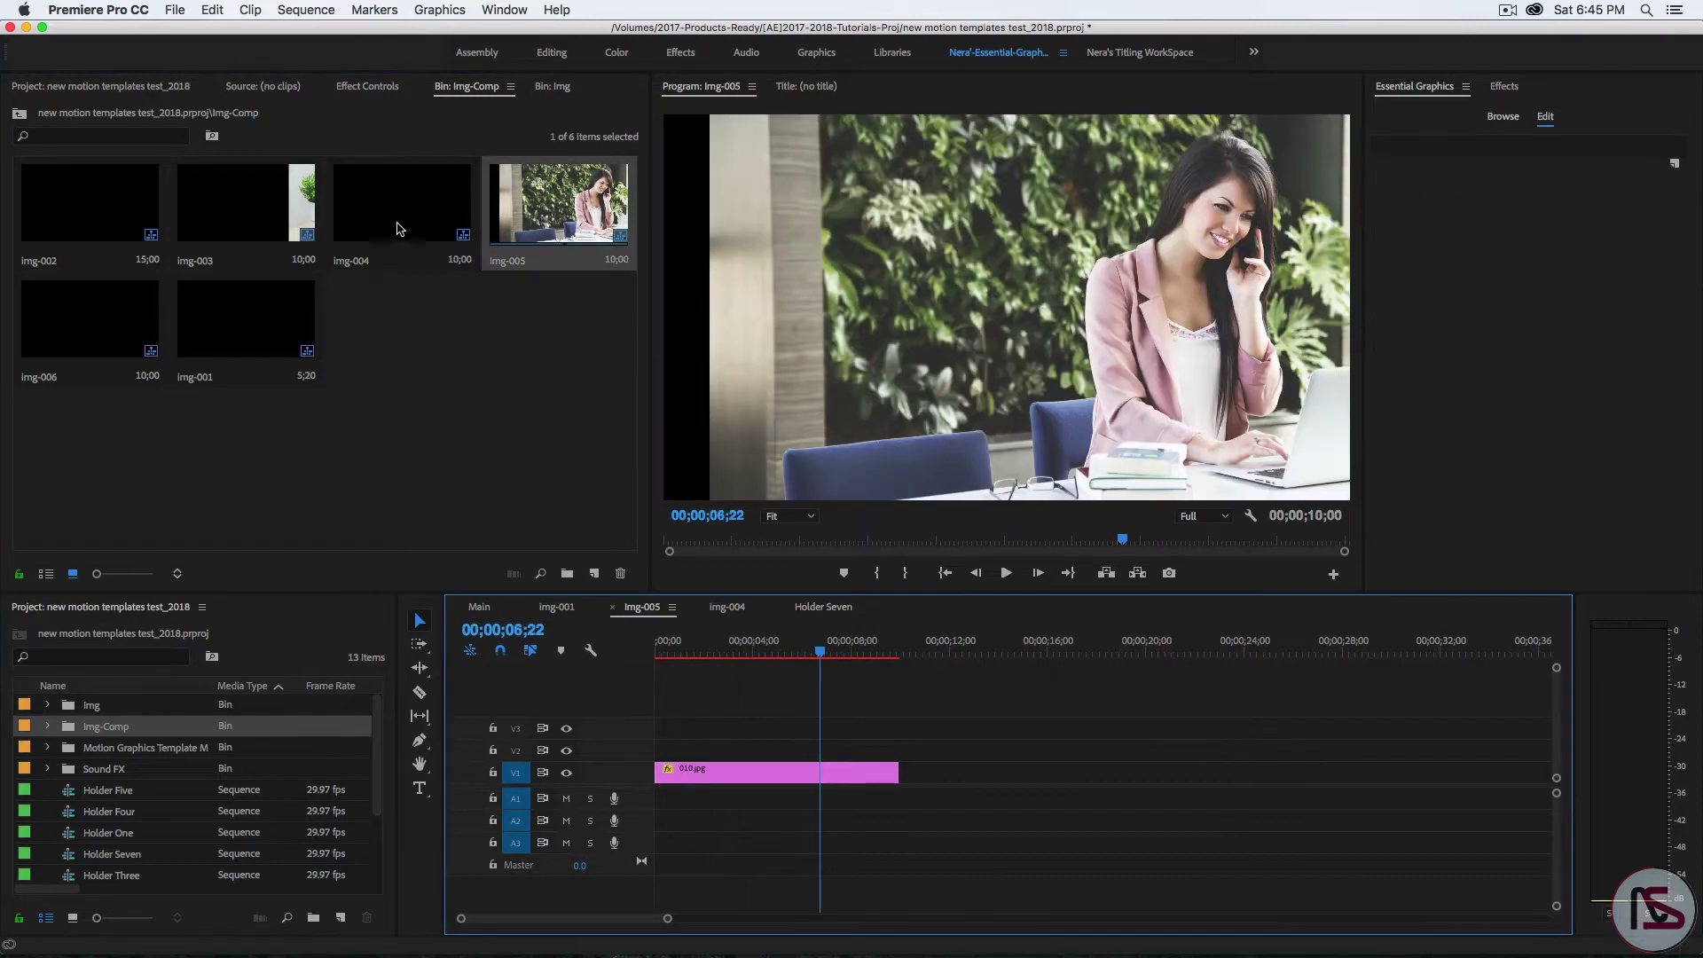
{"action": "left_click", "coordinate": [390, 224]}
{"action": "left_click", "coordinate": [687, 611]}
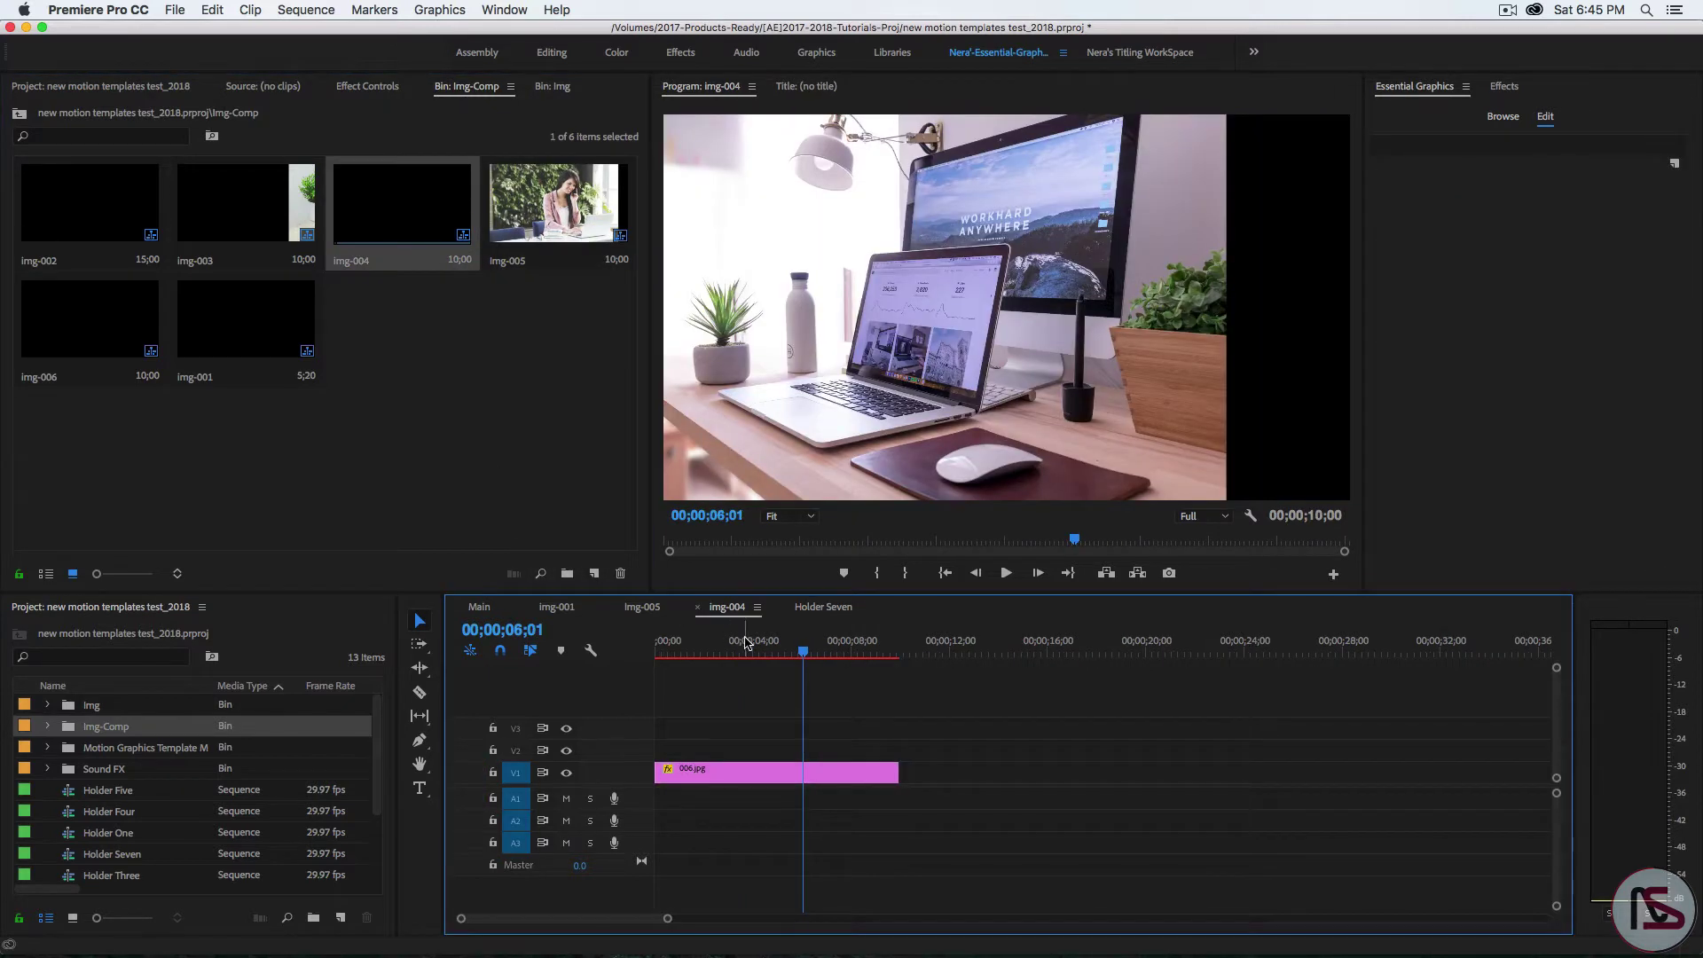
Examine the position and scale keyframes of the 006.jpg clip in img-004 by scrubbing through its animation
{"action": "left_click_drag", "start_coordinate": [801, 653], "coordinate": [737, 681]}
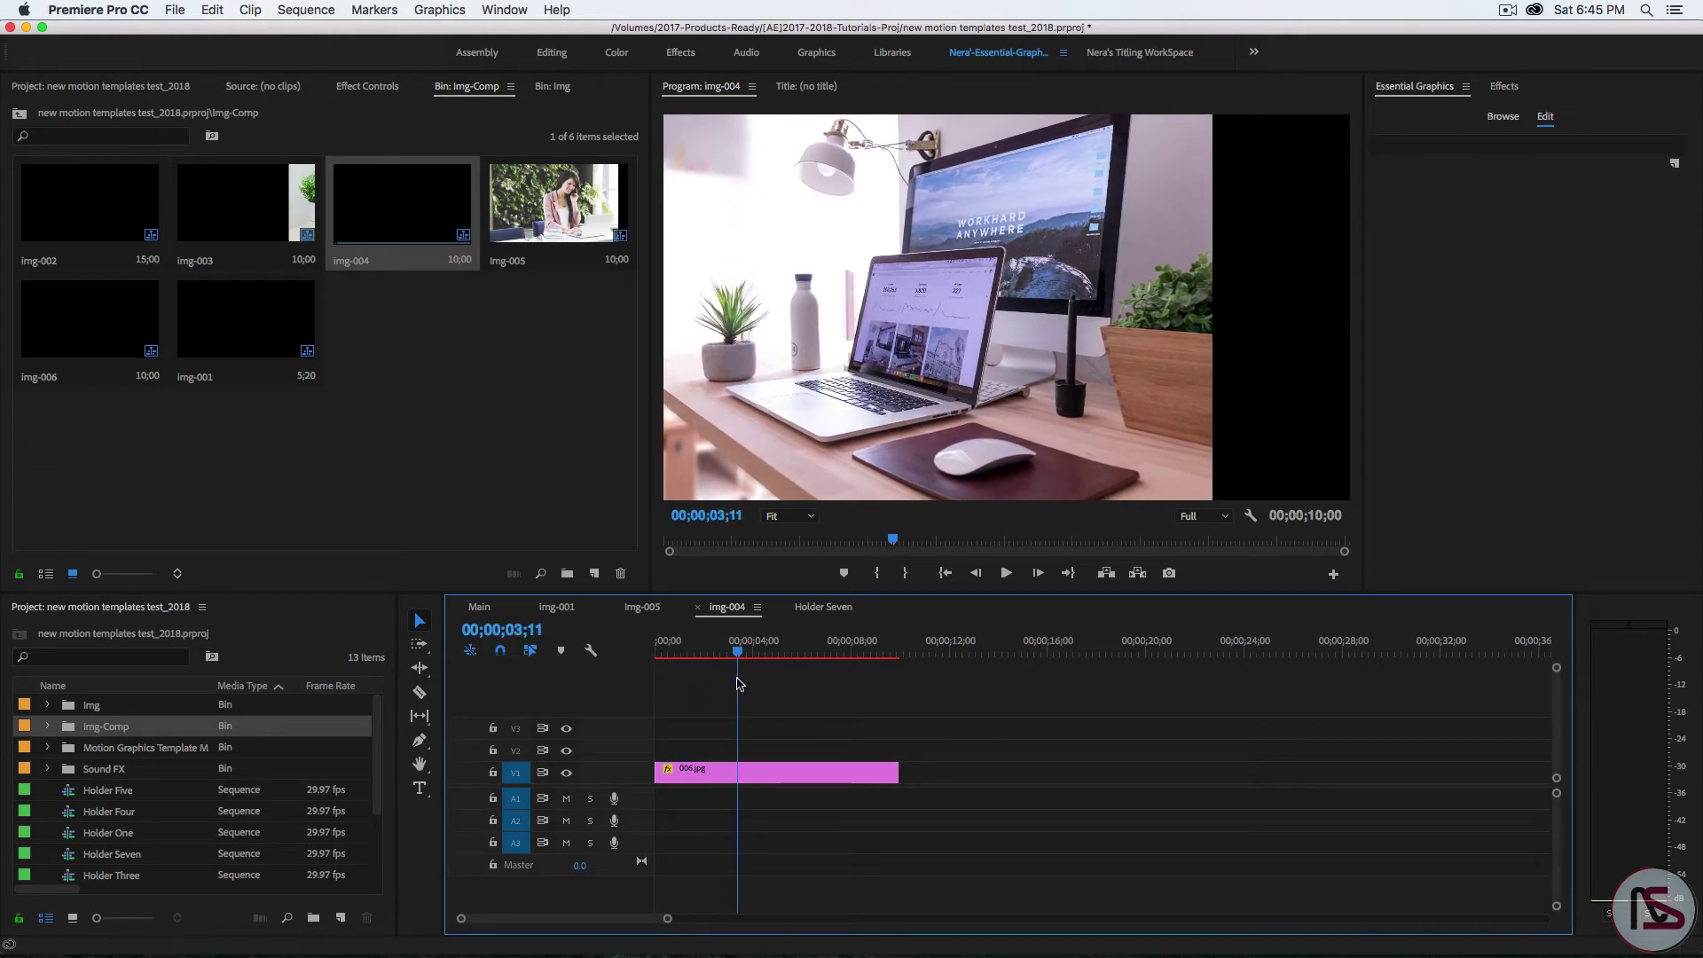
{"action": "left_click", "coordinate": [763, 772]}
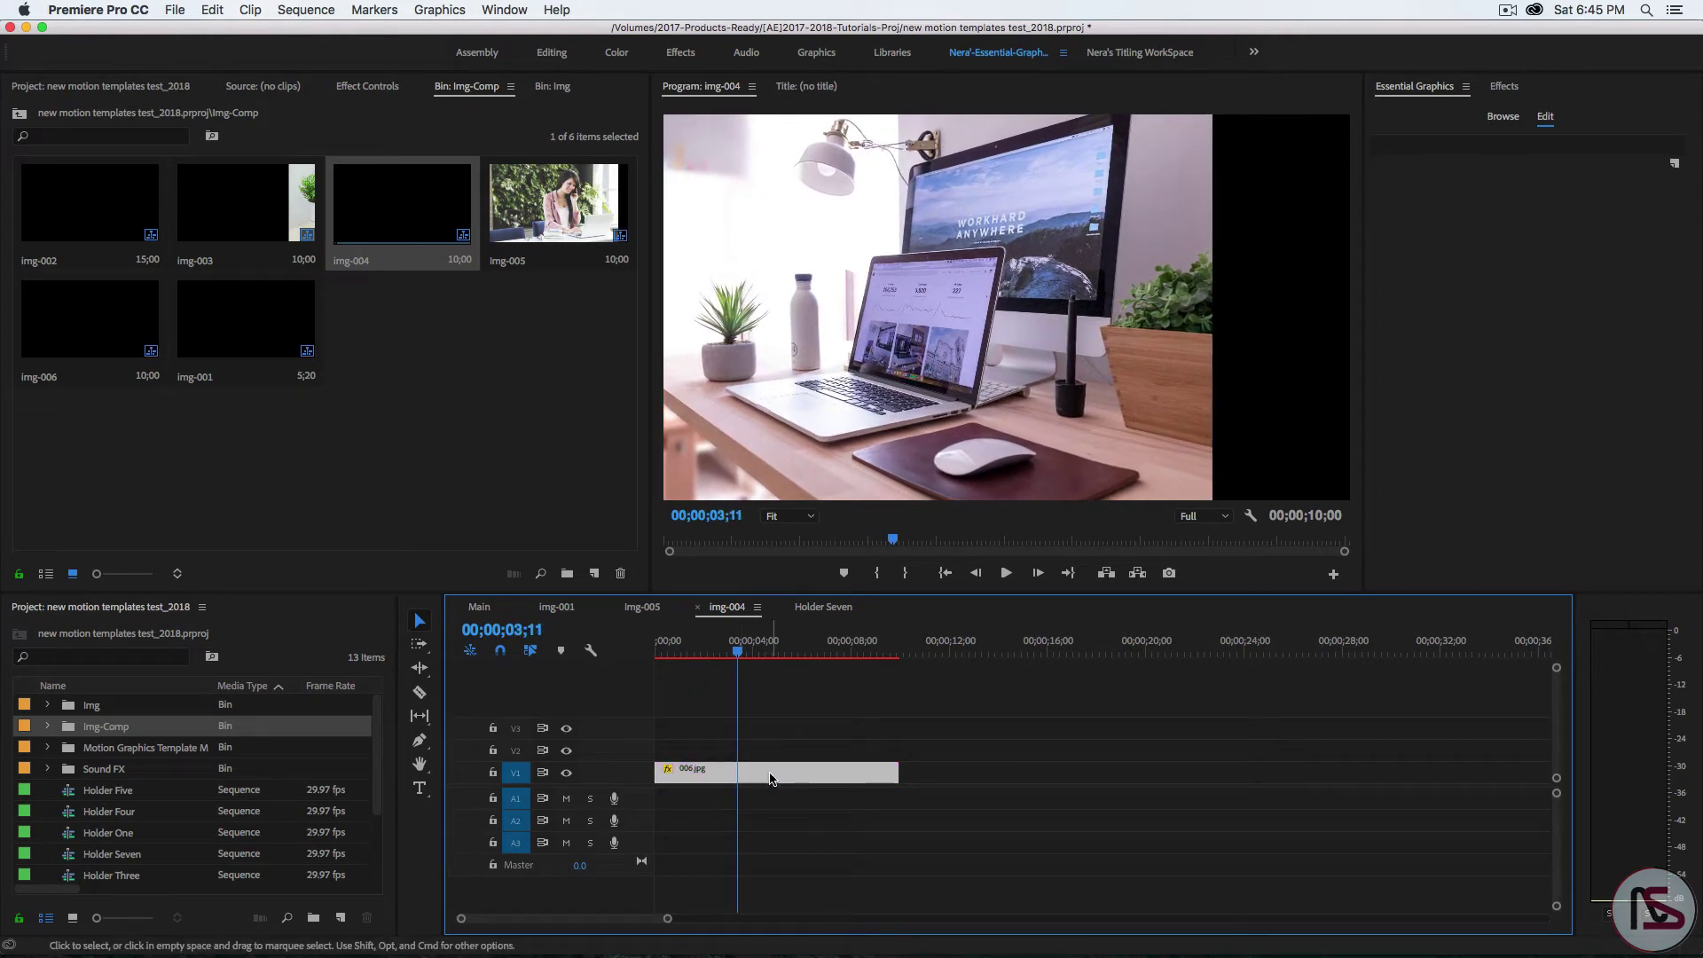
{"action": "left_click", "coordinate": [367, 86]}
{"action": "left_click", "coordinate": [13, 158]}
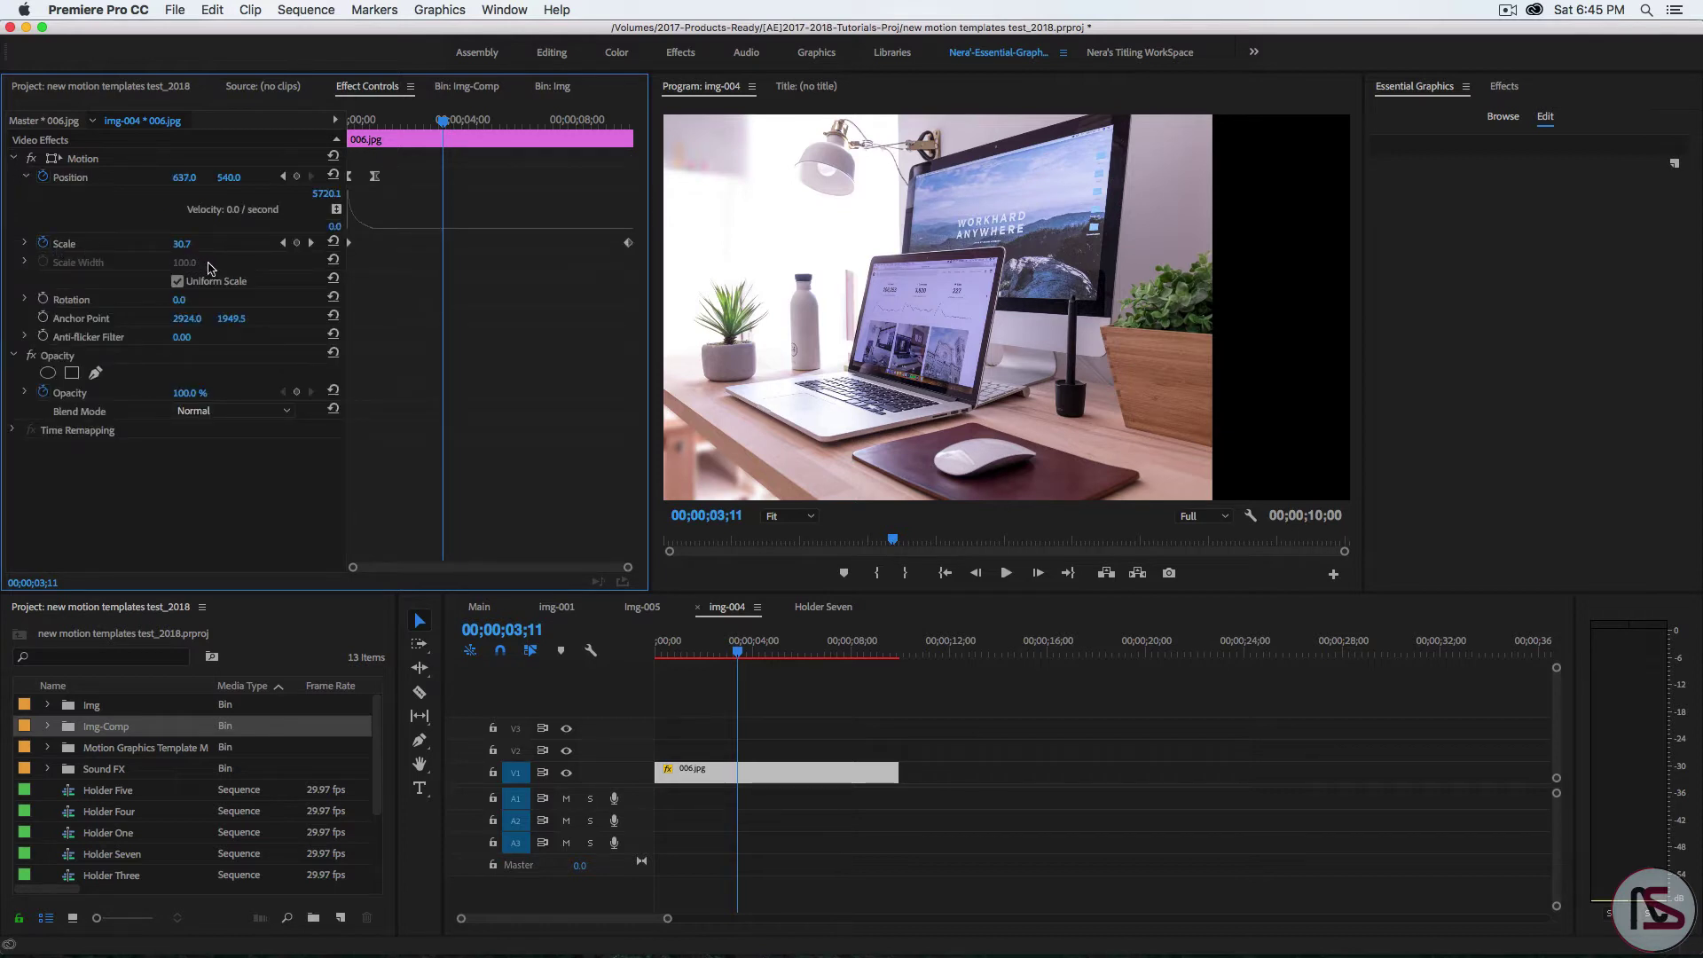
{"action": "left_click_drag", "start_coordinate": [442, 122], "coordinate": [475, 151]}
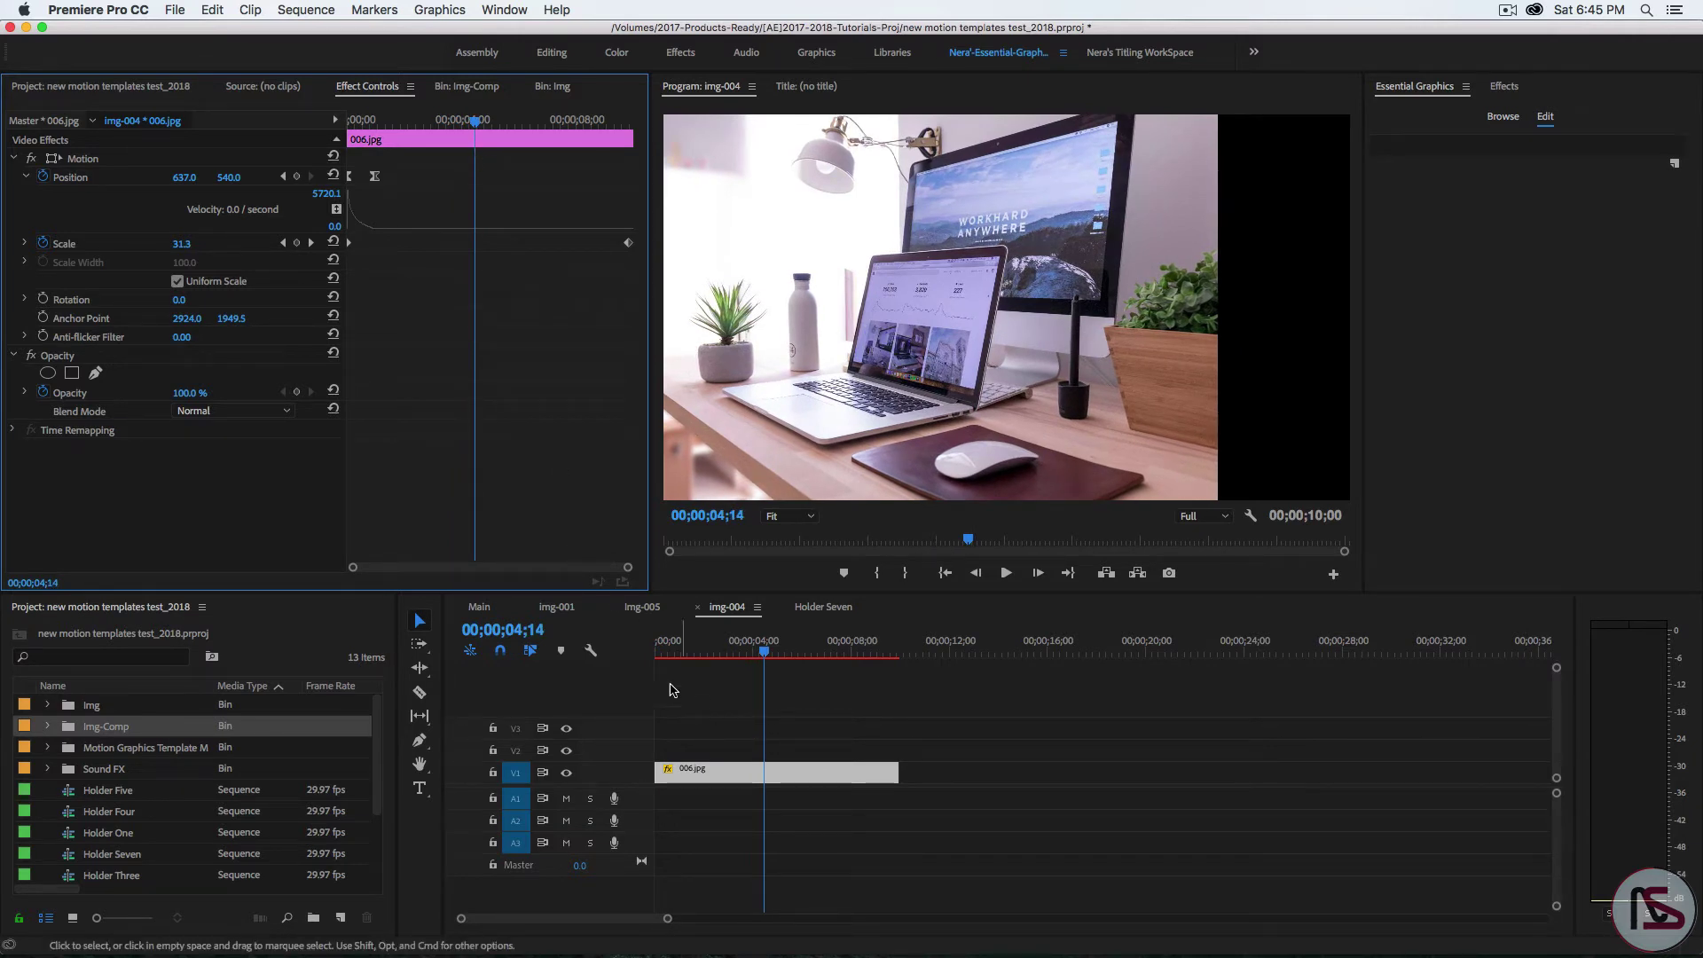
{"action": "left_click_drag", "start_coordinate": [764, 663], "coordinate": [683, 660]}
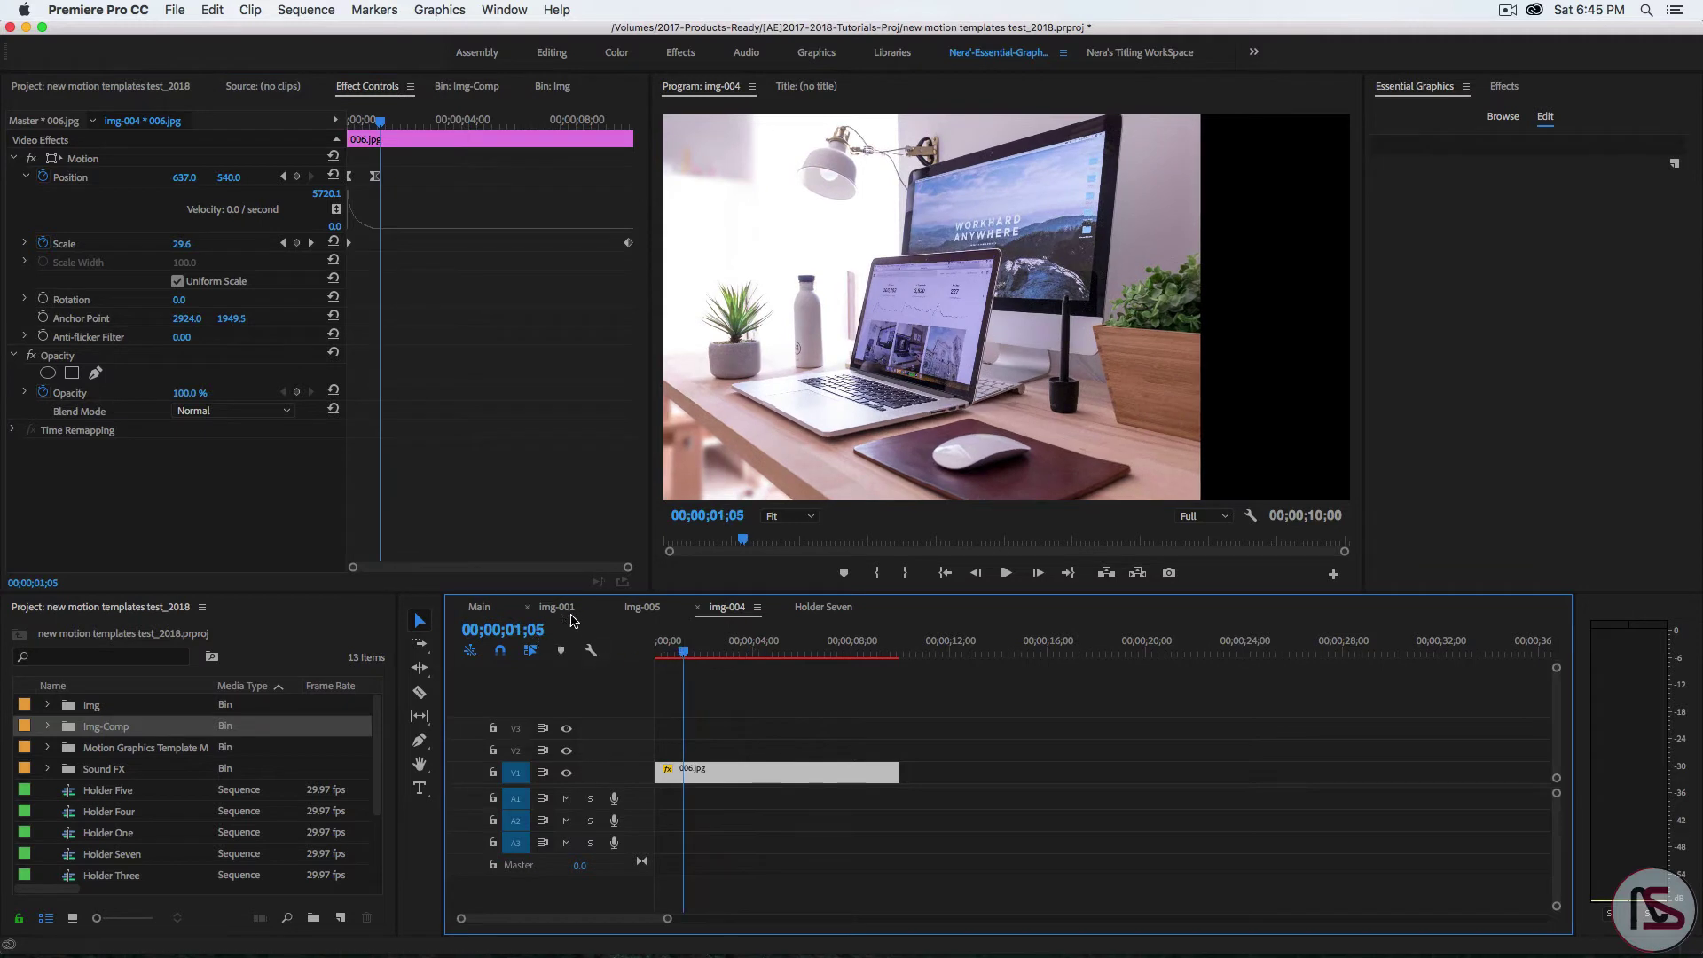
Compare the opening animation in Holder Seven with the image animation in the img-005 sequence
{"action": "left_click", "coordinate": [824, 607]}
{"action": "left_click_drag", "start_coordinate": [729, 657], "coordinate": [654, 706]}
{"action": "left_click", "coordinate": [692, 644]}
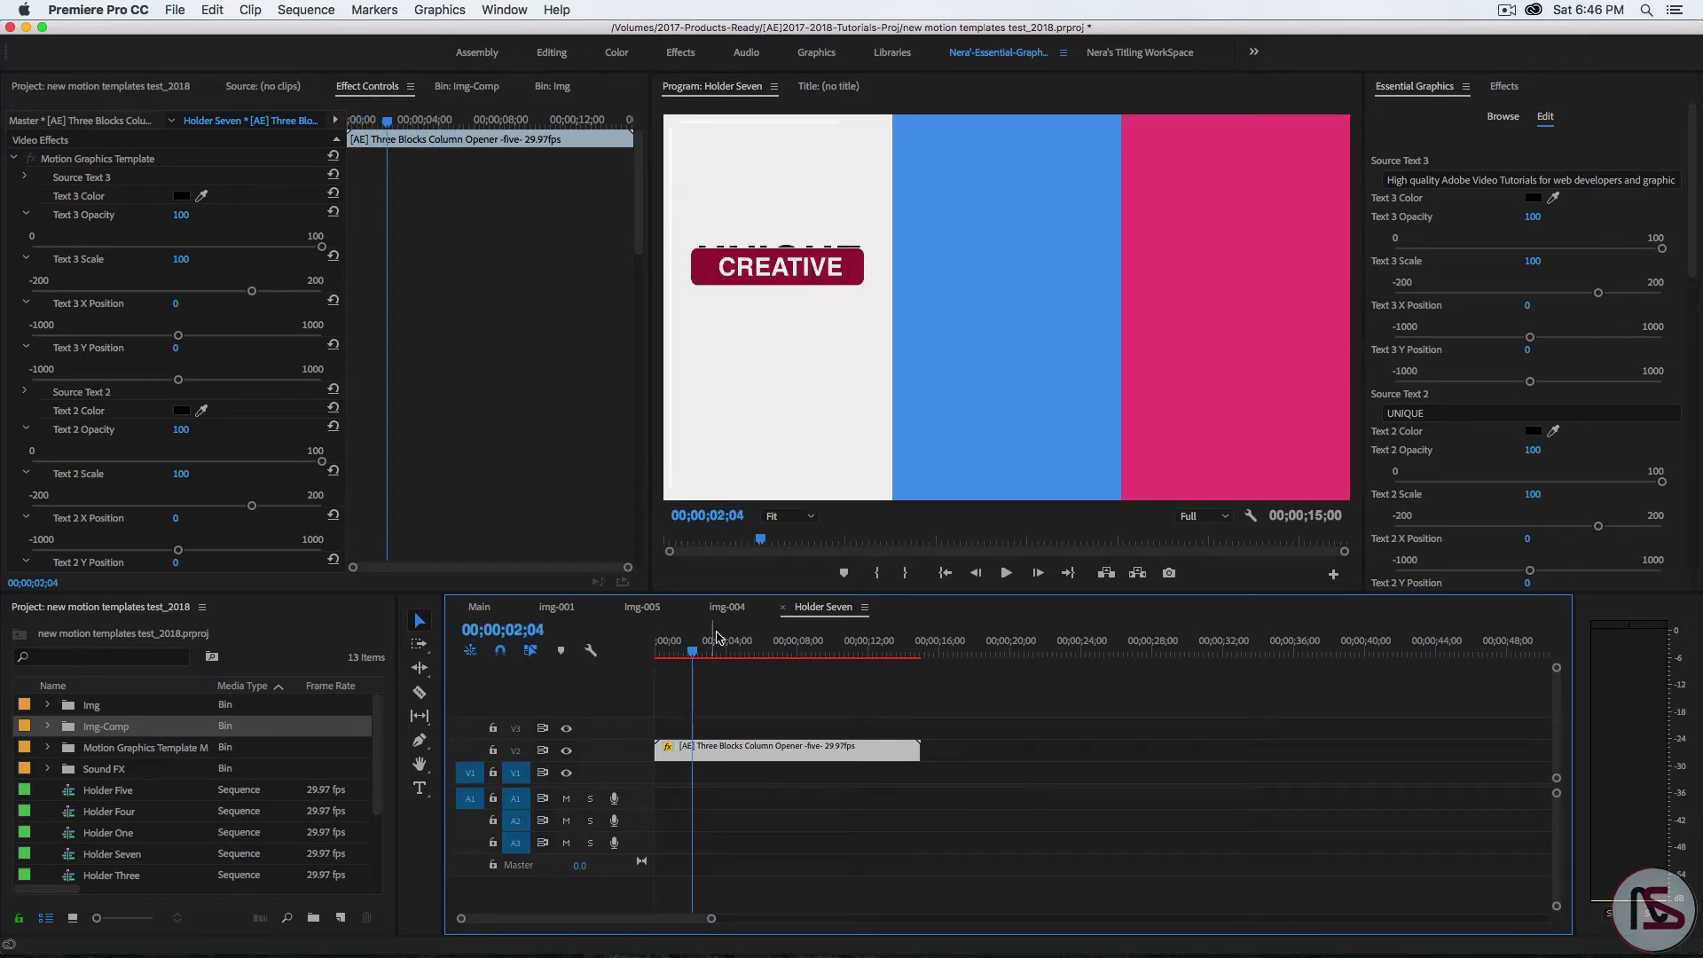
{"action": "left_click", "coordinate": [642, 607]}
{"action": "left_click_drag", "start_coordinate": [817, 653], "coordinate": [675, 661]}
{"action": "left_click", "coordinate": [814, 609]}
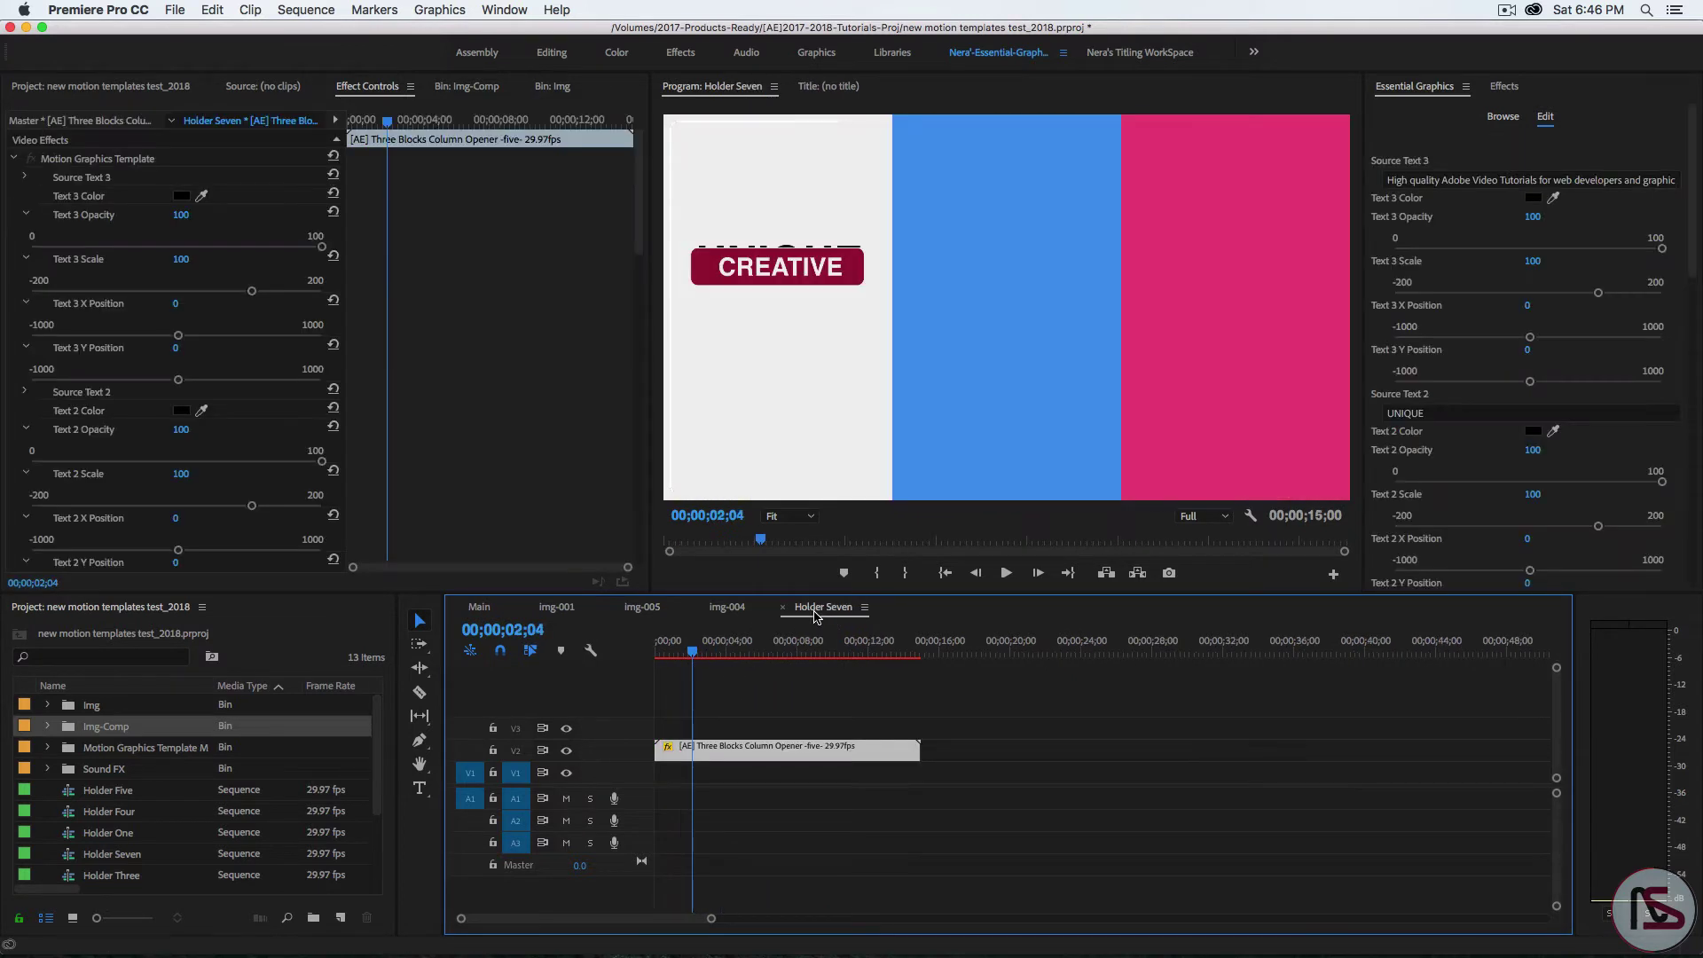
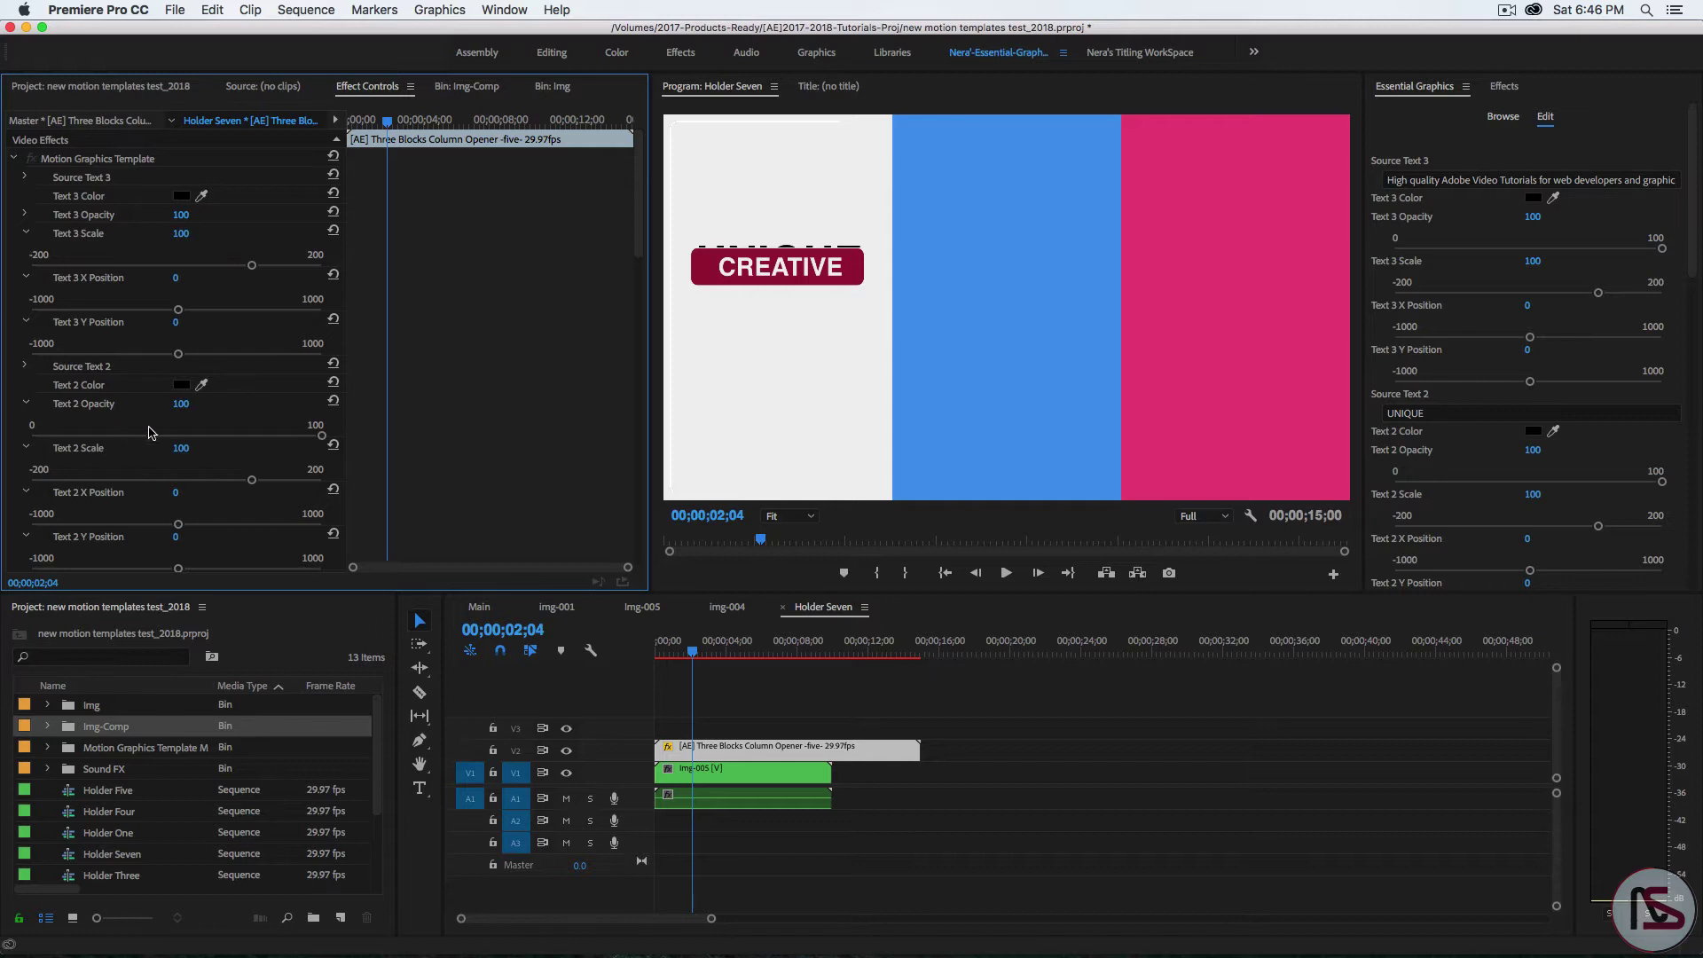
Hide the first two texts of the Three Blocks Column Opener by setting Text 2 Opacity and Text 1 Scale to 0
{"action": "left_click", "coordinate": [182, 405]}
{"action": "type", "text": "0"}
{"action": "key", "text": "Return"}
{"action": "scroll", "coordinate": [222, 355], "scroll_direction": "down", "scroll_amount": 5}
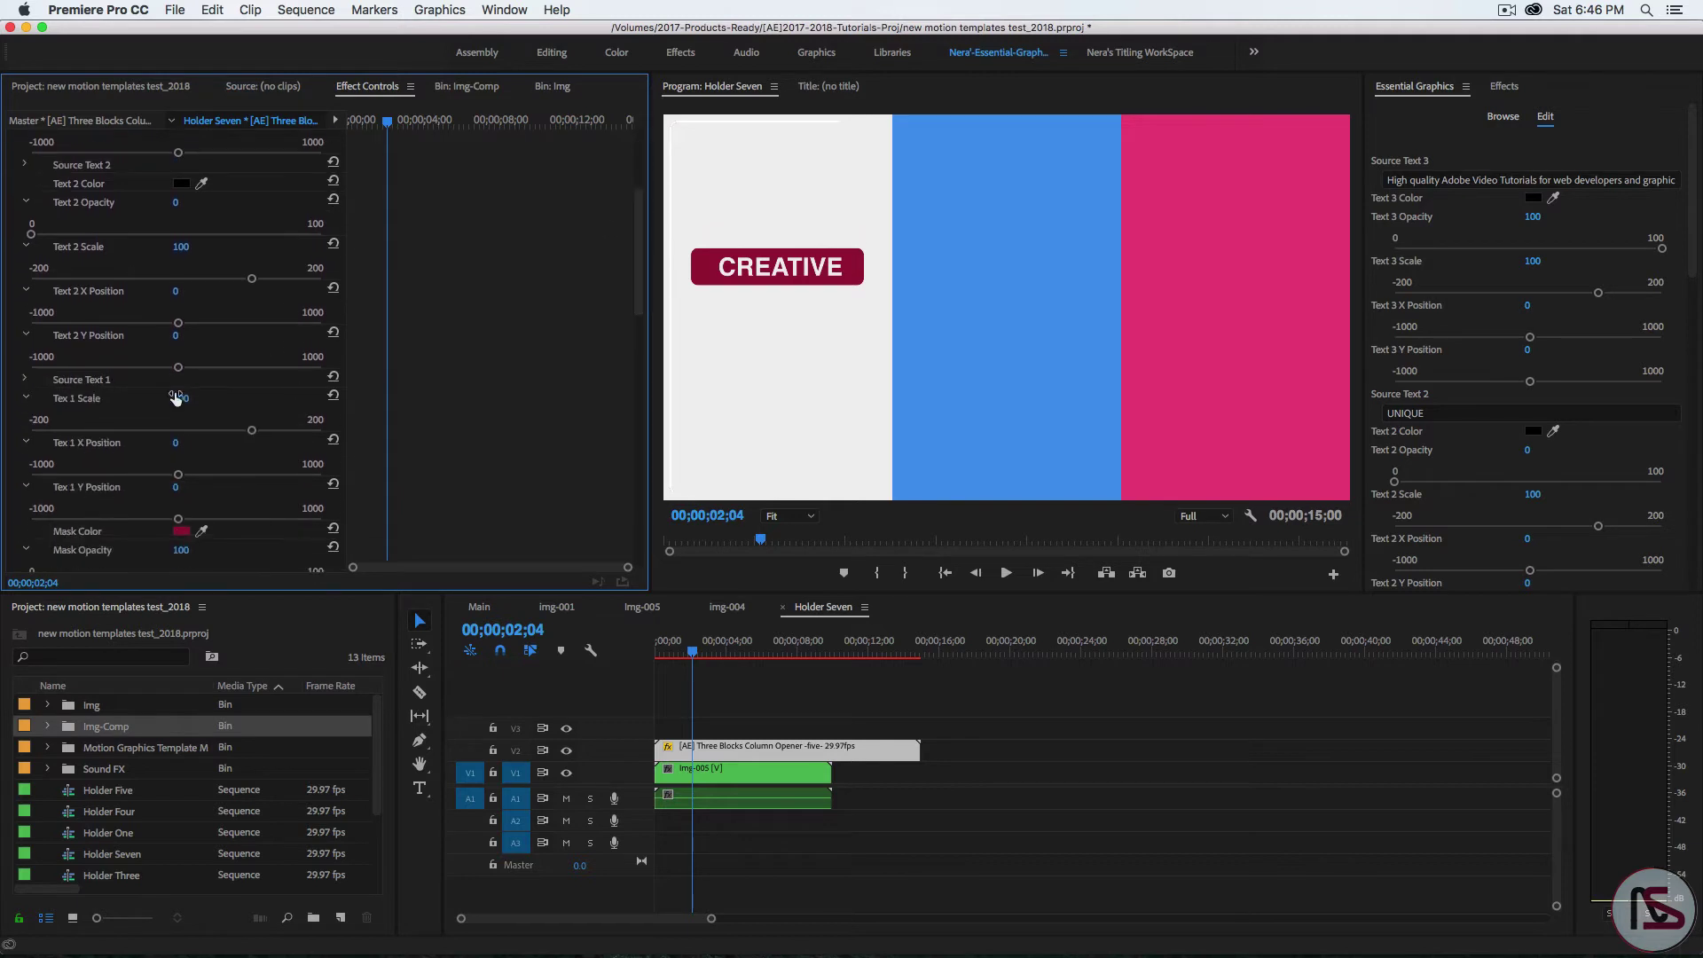
{"action": "left_click", "coordinate": [182, 398]}
{"action": "type", "text": "0"}
{"action": "key", "text": "Return"}
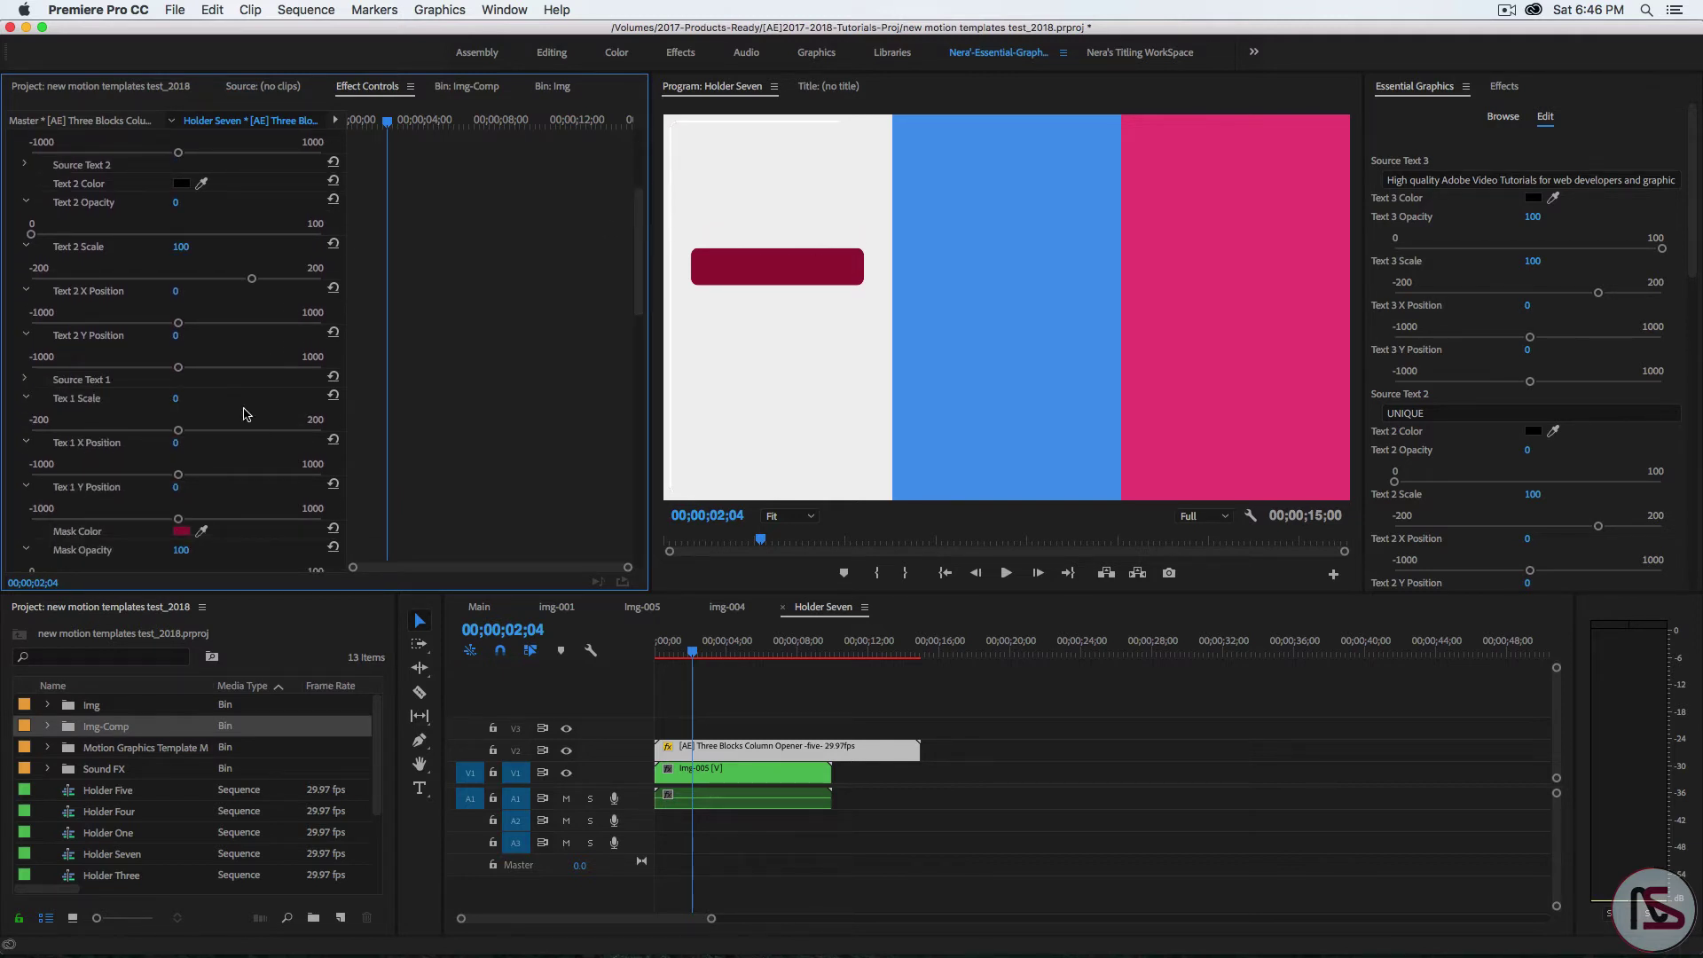
Hide the opener's mask and strokes by setting Mask Opacity, Stroke T Opacity and Stroke B Opacity to 0
{"action": "left_click", "coordinate": [181, 550]}
{"action": "type", "text": "0"}
{"action": "key", "text": "Return"}
{"action": "scroll", "coordinate": [221, 400], "scroll_direction": "down", "scroll_amount": 3}
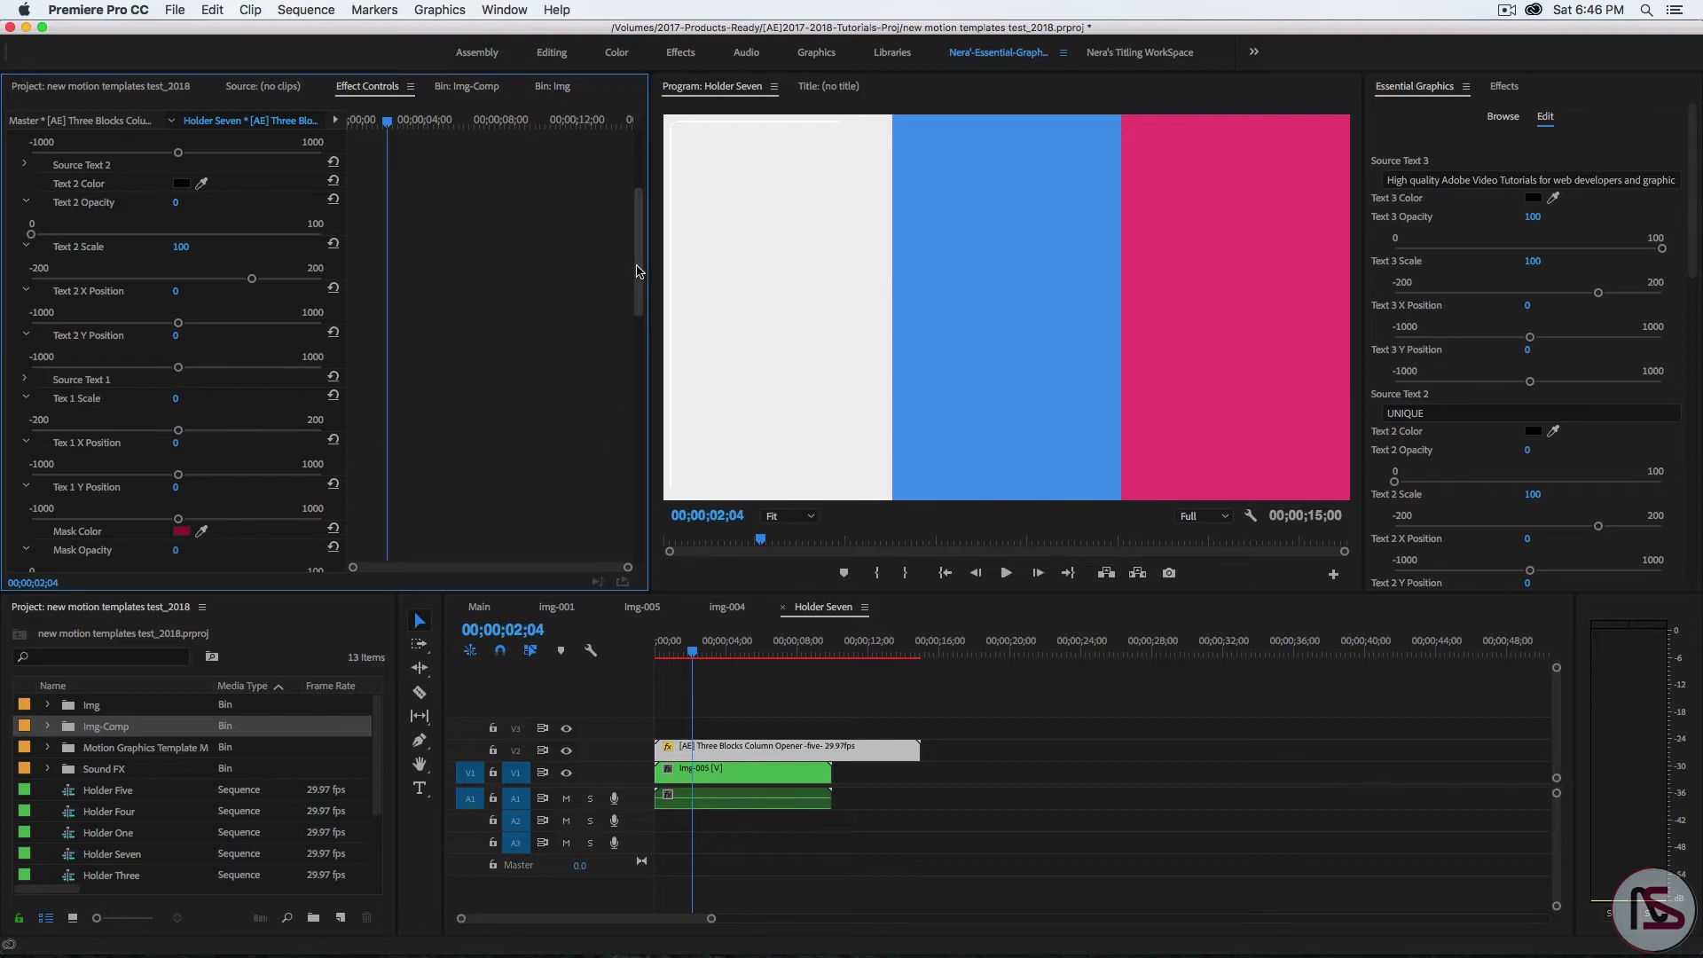
{"action": "left_click", "coordinate": [221, 373]}
{"action": "type", "text": "00"}
{"action": "key", "text": "Return"}
{"action": "left_click", "coordinate": [181, 478]}
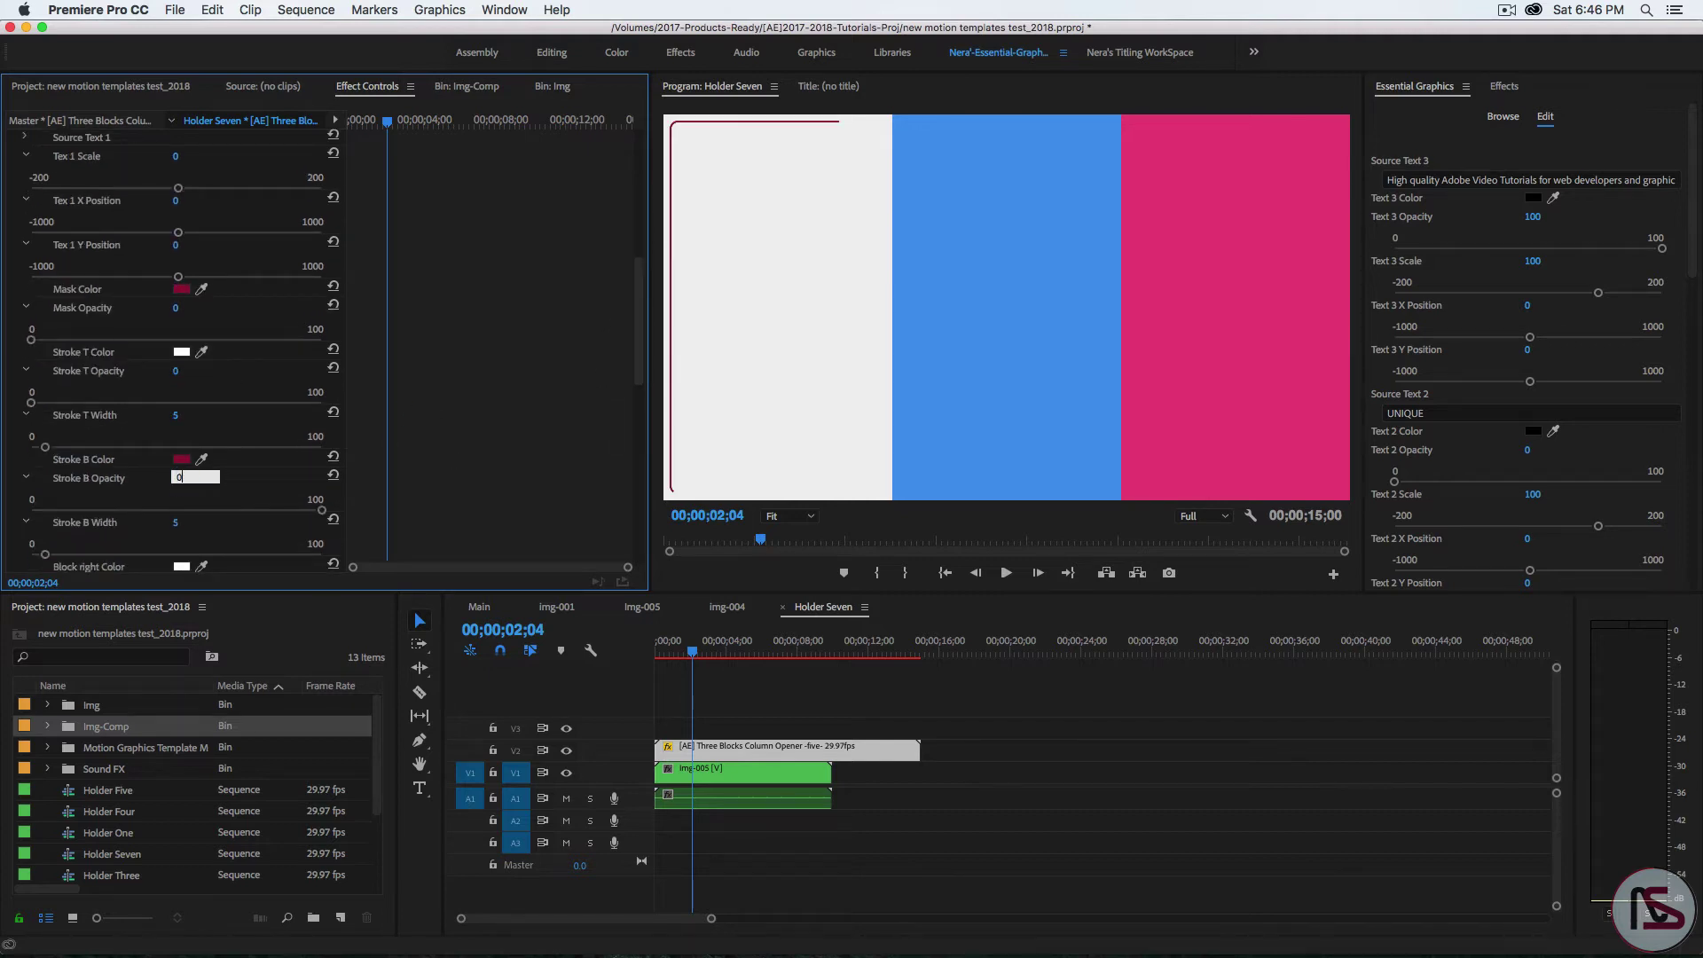
{"action": "type", "text": "0"}
{"action": "key", "text": "Return"}
Set Block right Opacity, Block Center Opacity and Block Left Opacity to 0
{"action": "scroll", "coordinate": [618, 334], "scroll_direction": "down", "scroll_amount": 3}
{"action": "left_click", "coordinate": [177, 435]}
{"action": "type", "text": "0"}
{"action": "key", "text": "Tab"}
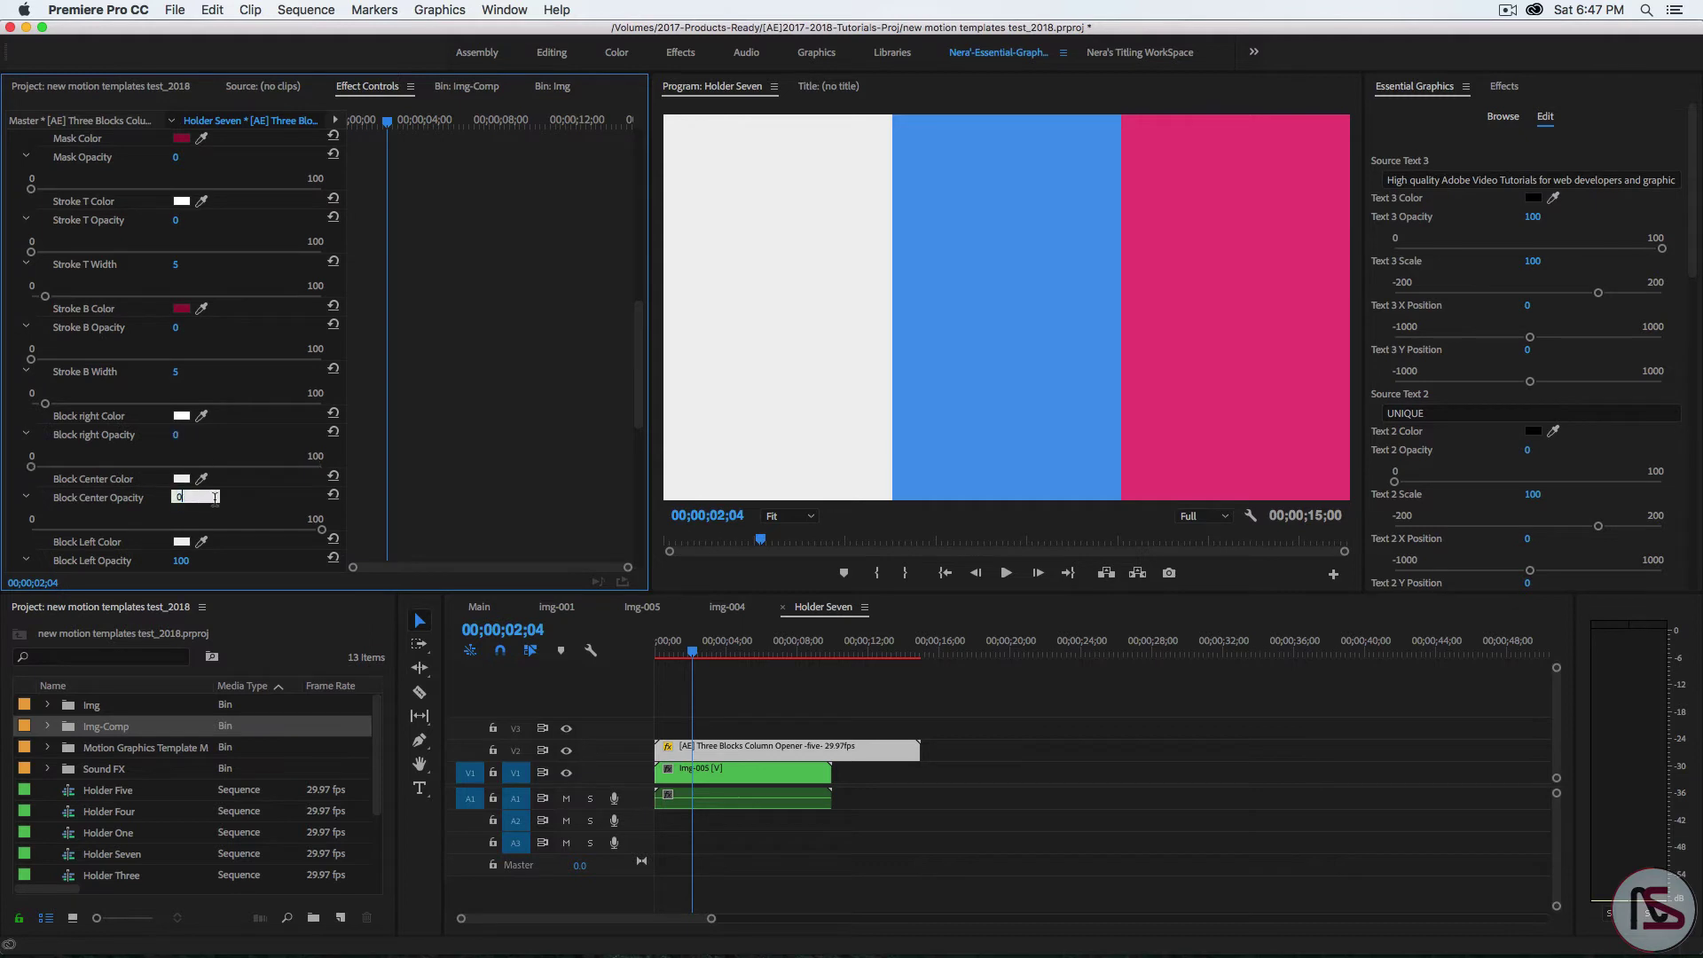
{"action": "type", "text": "0"}
{"action": "key", "text": "Tab"}
{"action": "type", "text": "0"}
Set Mask BG Opacity to 0 for the blue and turquoise backgrounds, leaving only the pink column
{"action": "left_click_drag", "start_coordinate": [639, 337], "coordinate": [641, 416]}
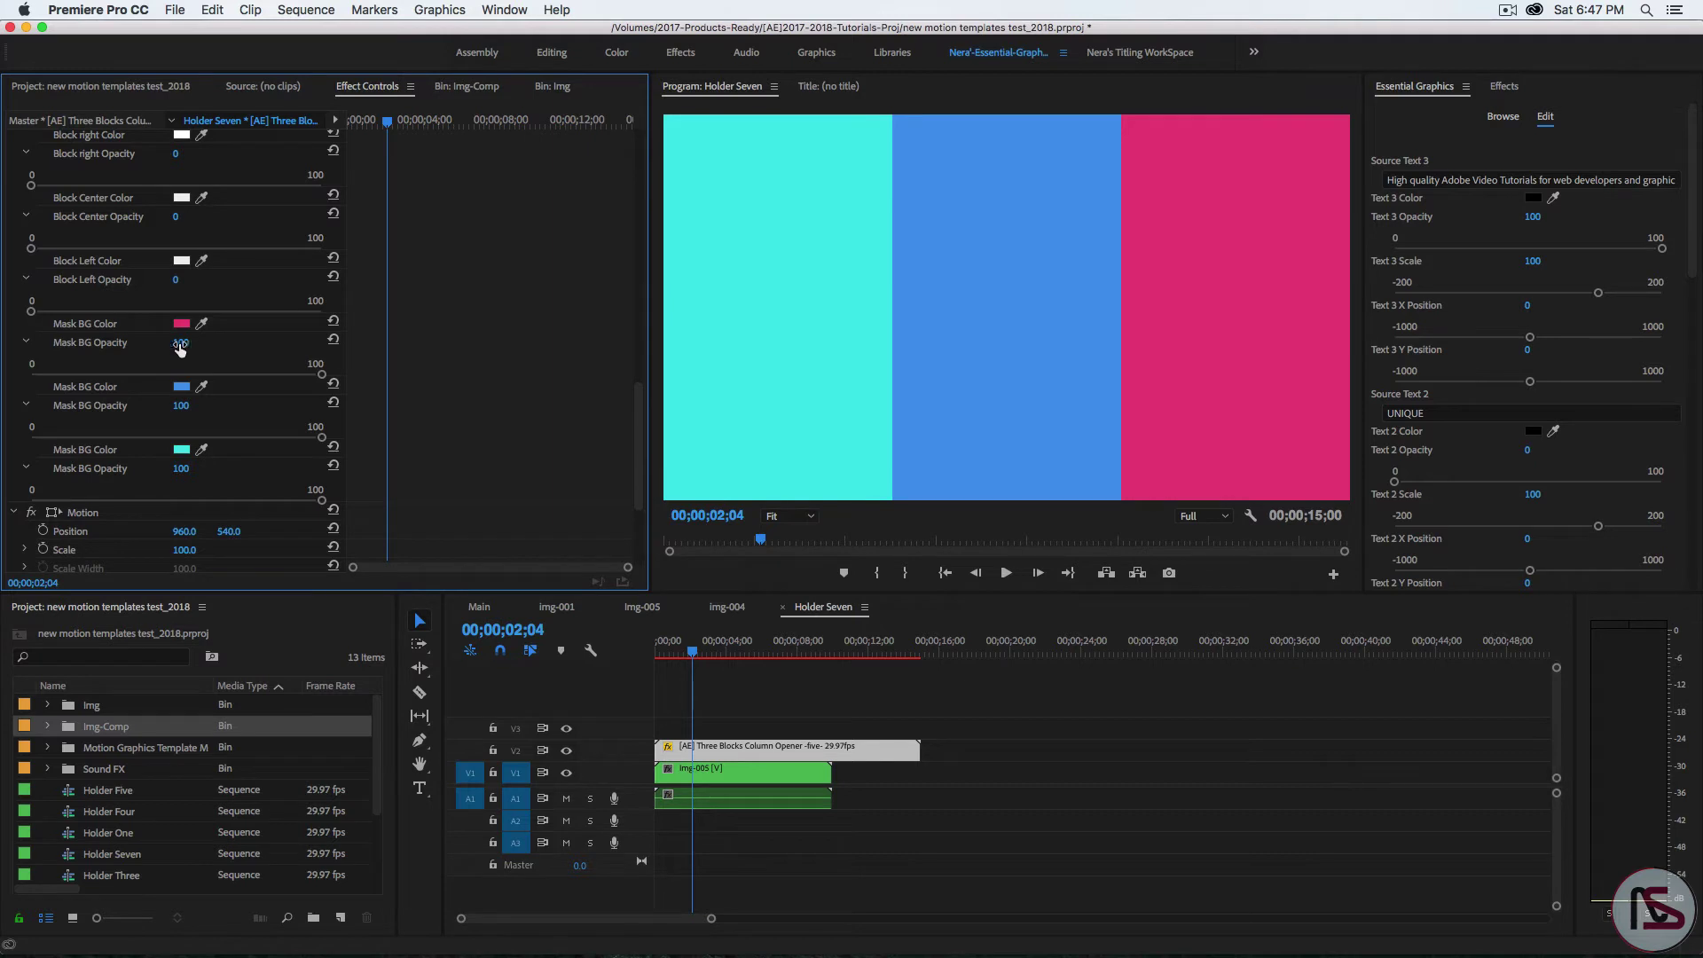
{"action": "left_click", "coordinate": [185, 405]}
{"action": "type", "text": "0"}
{"action": "key", "text": "Return"}
{"action": "left_click", "coordinate": [182, 468]}
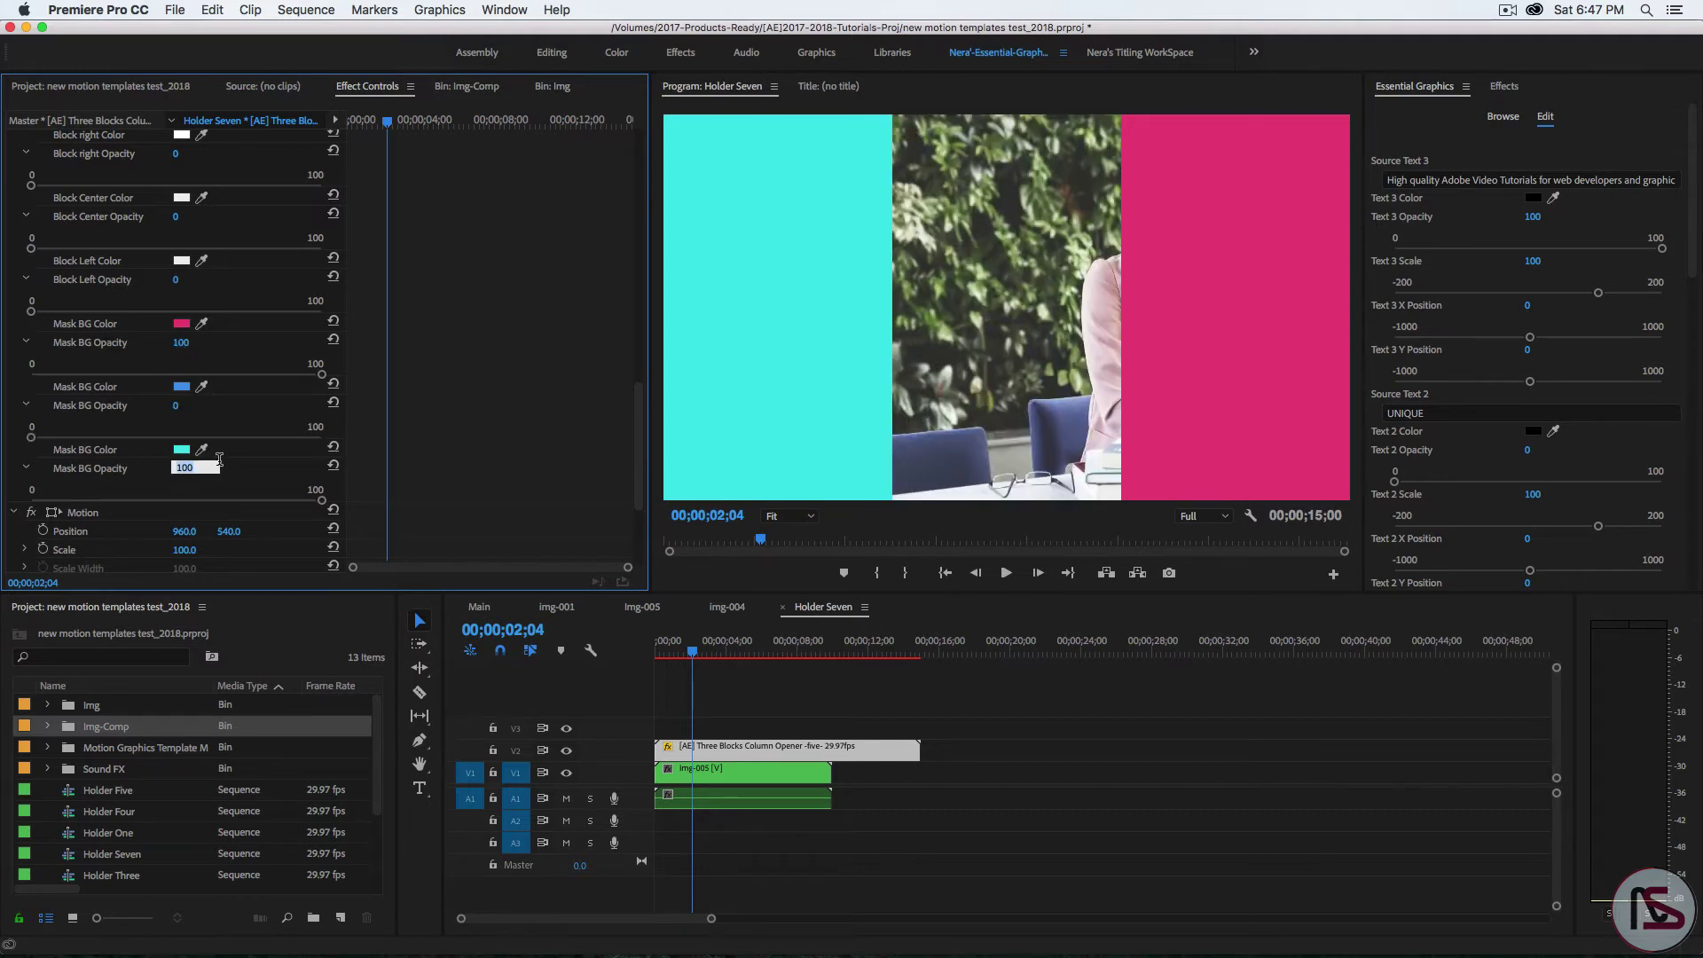
{"action": "type", "text": "0"}
{"action": "key", "text": "Return"}
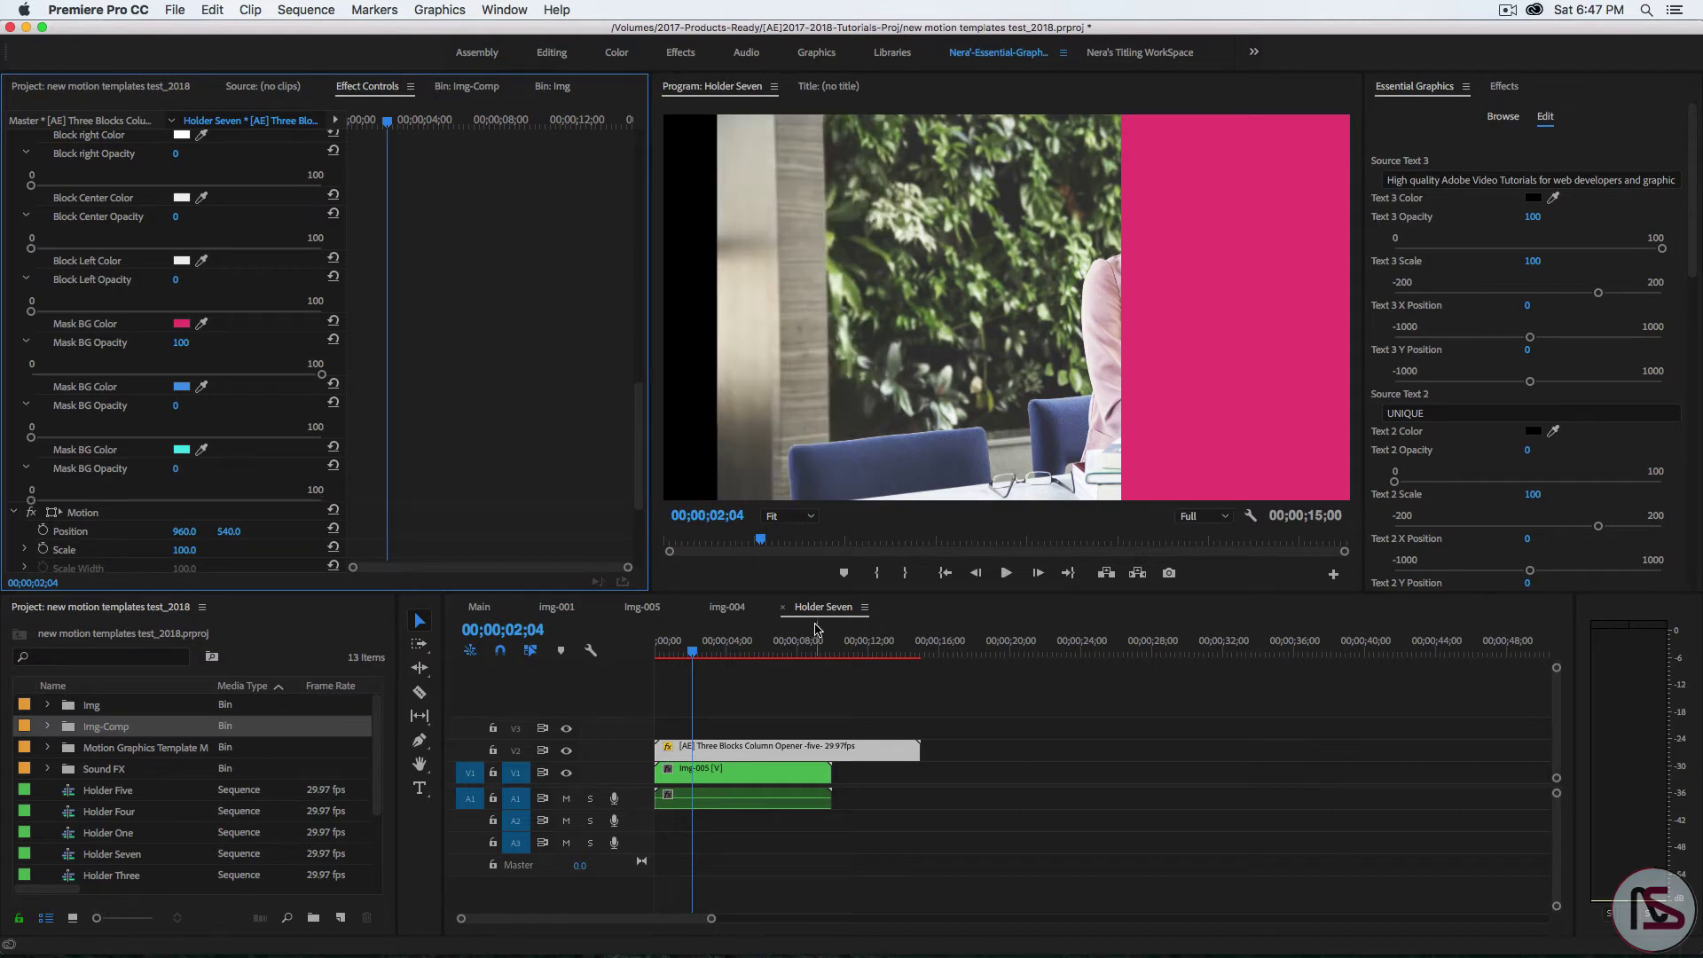
Apply the Track Matte Key effect to the img-005 clip and set its matte to Video 2
{"action": "left_click", "coordinate": [739, 773]}
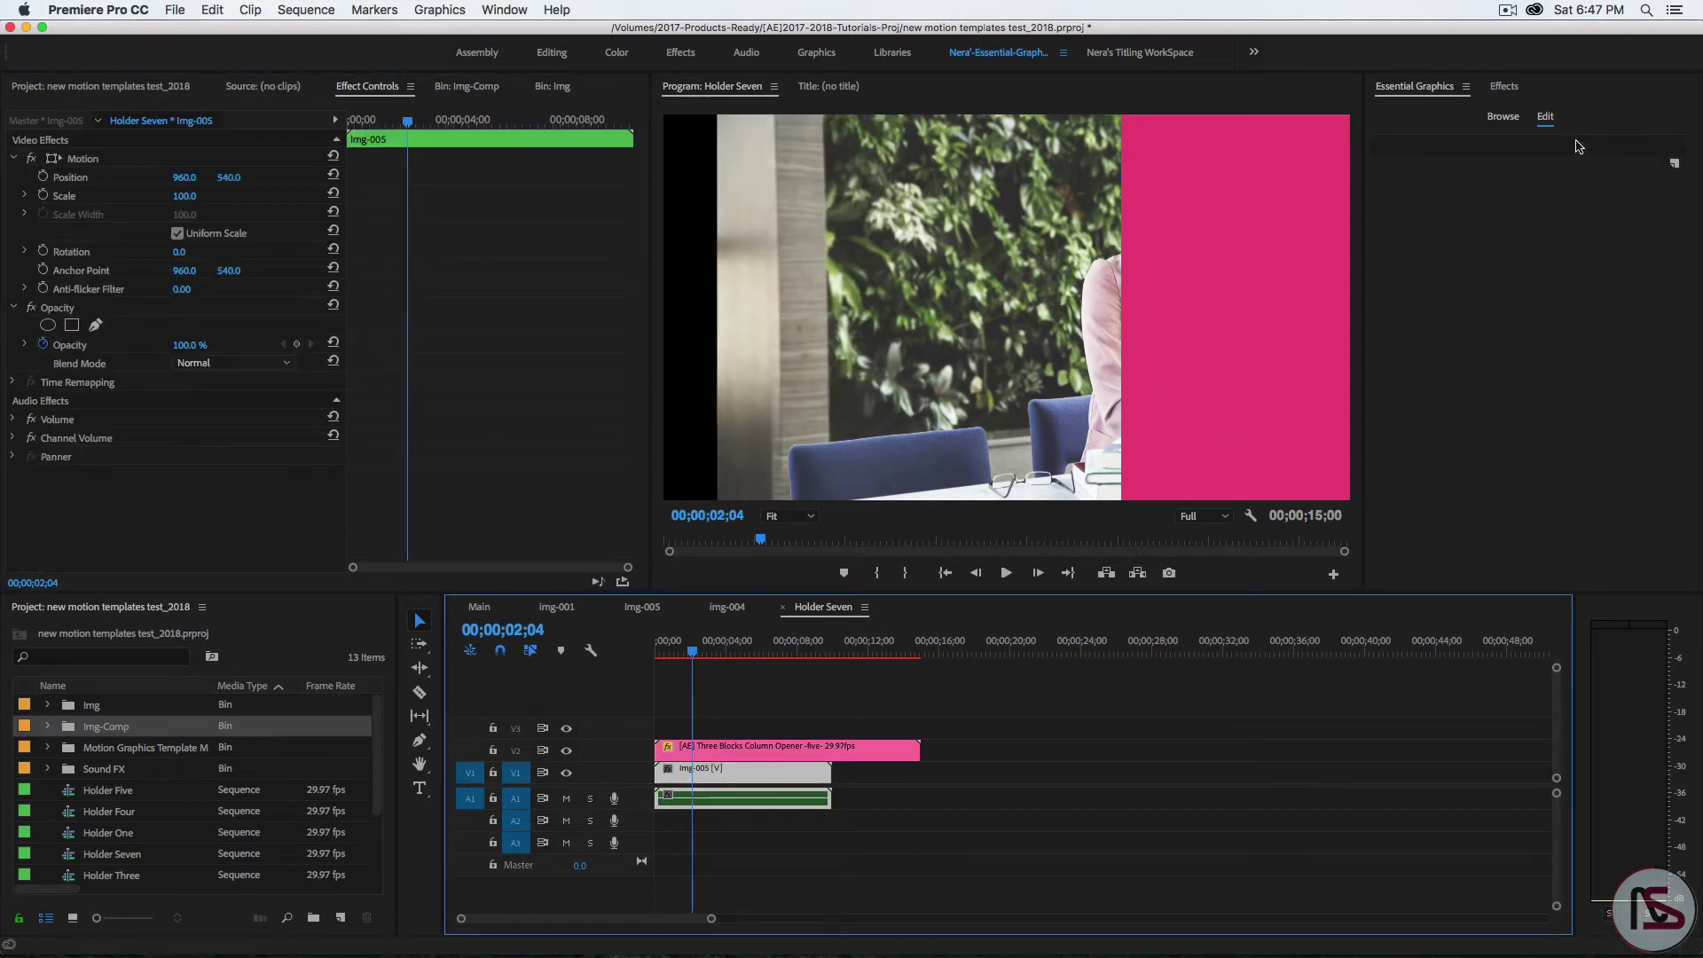
{"action": "left_click", "coordinate": [1507, 87]}
{"action": "left_click", "coordinate": [1479, 110]}
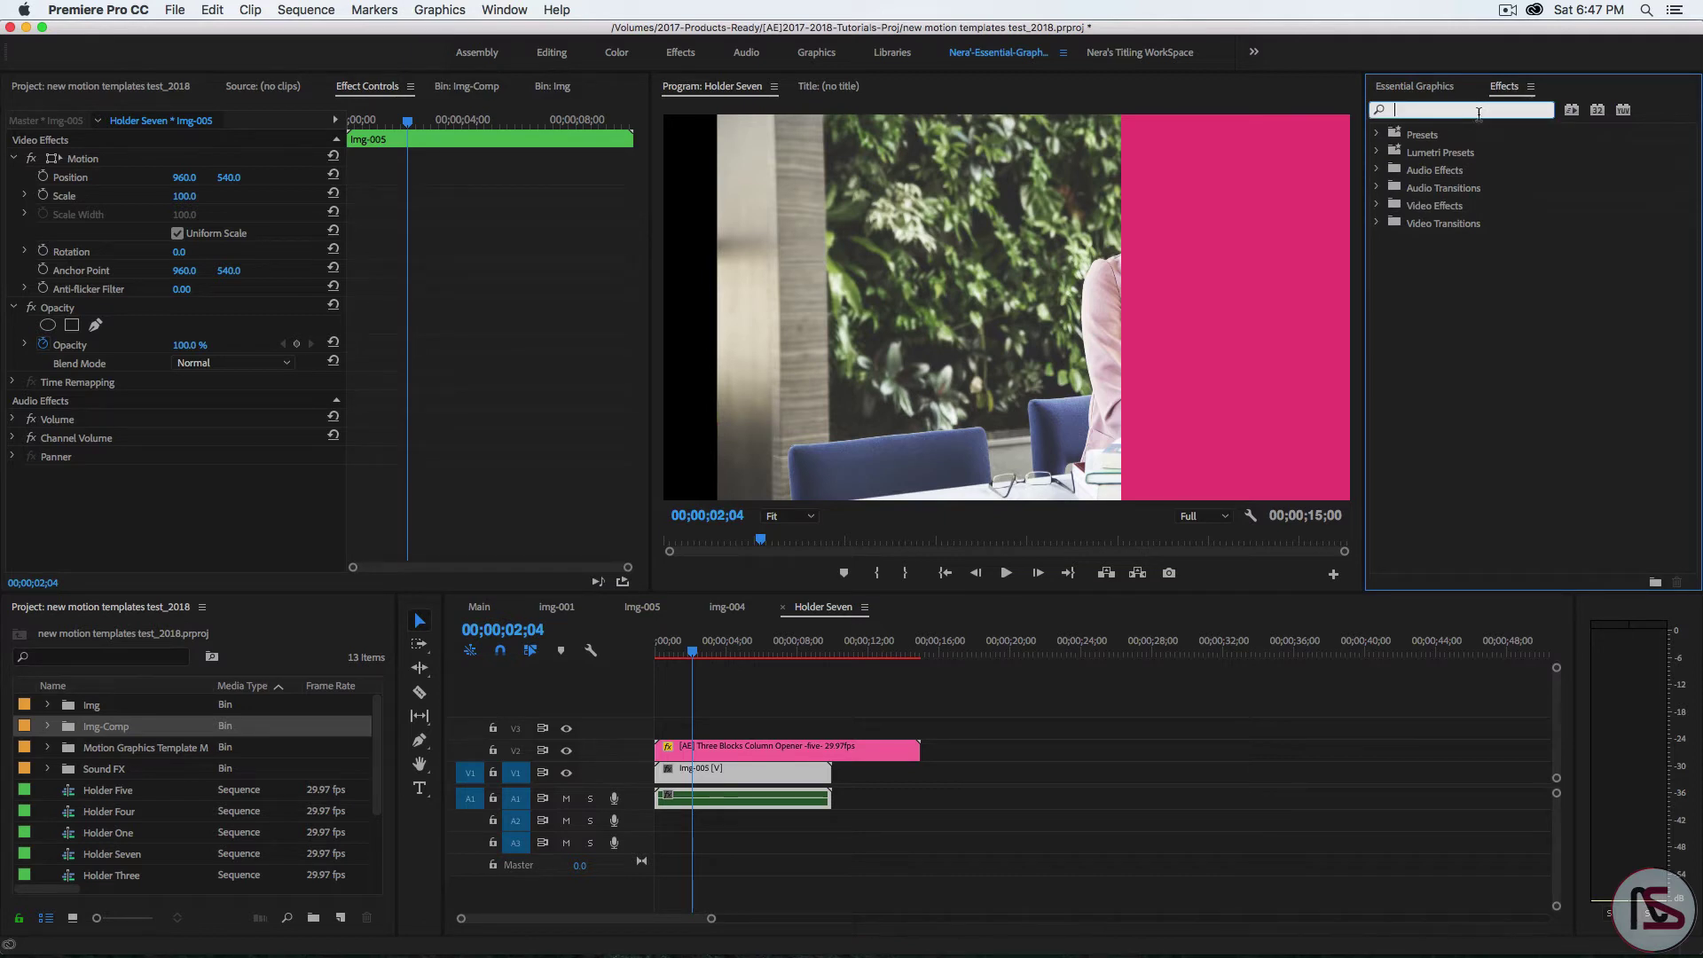
{"action": "type", "text": "track"}
{"action": "left_click_drag", "start_coordinate": [1478, 246], "coordinate": [736, 773]}
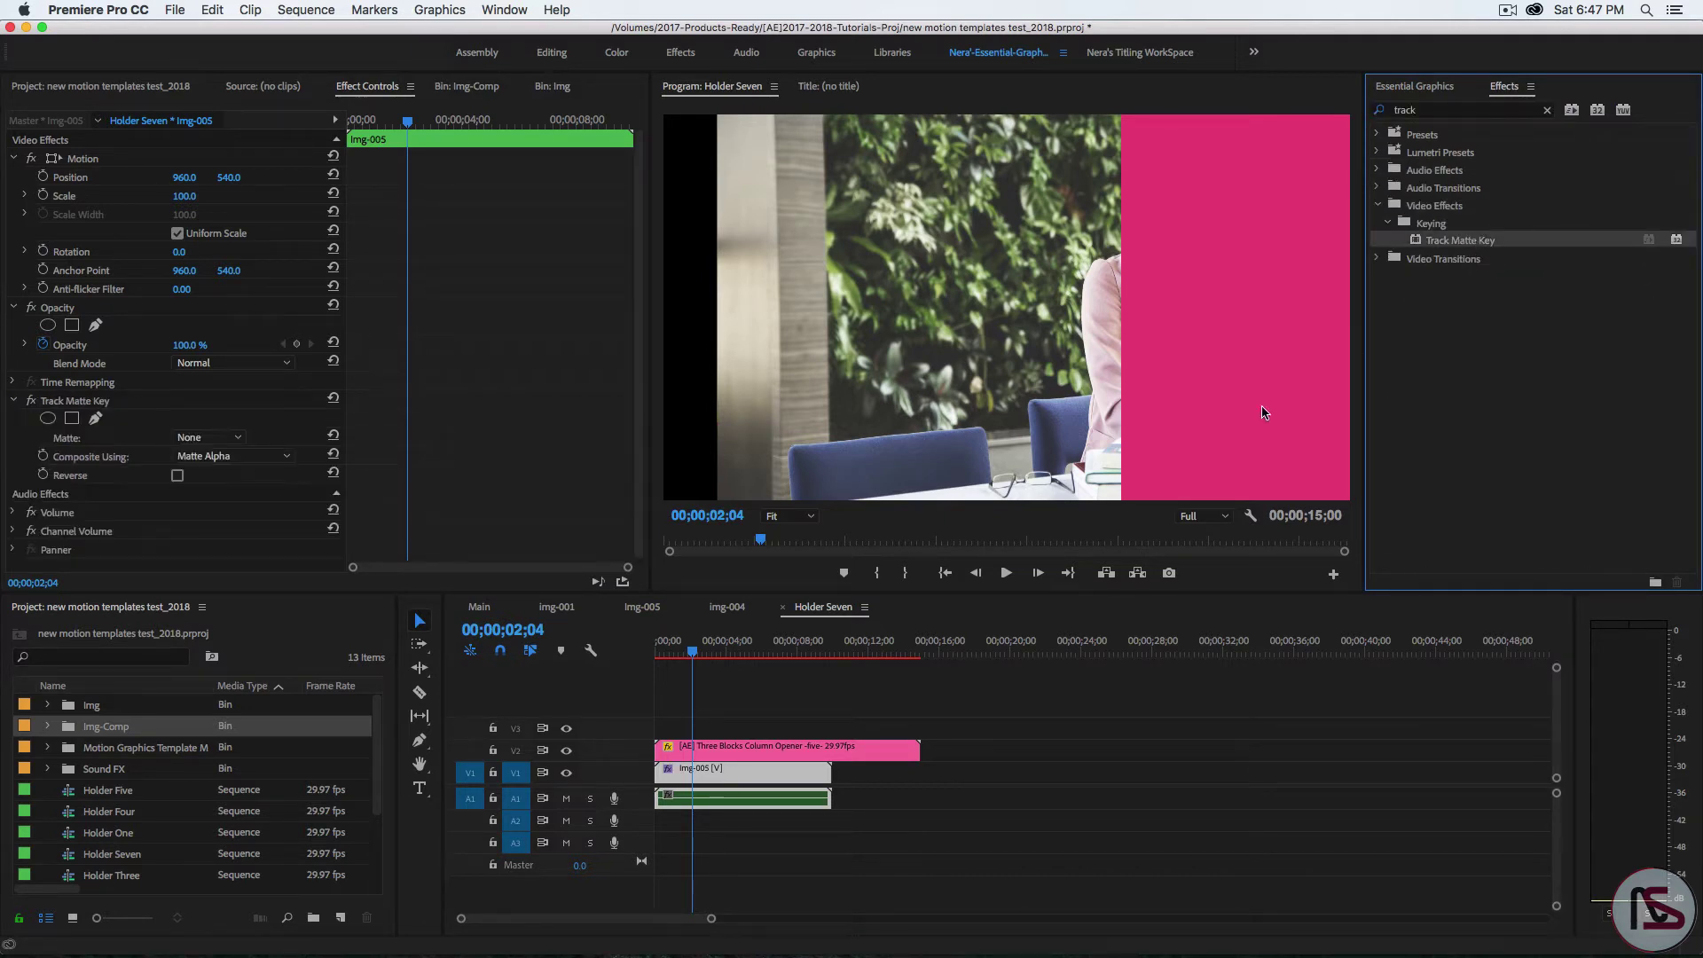
{"action": "left_click", "coordinate": [735, 780]}
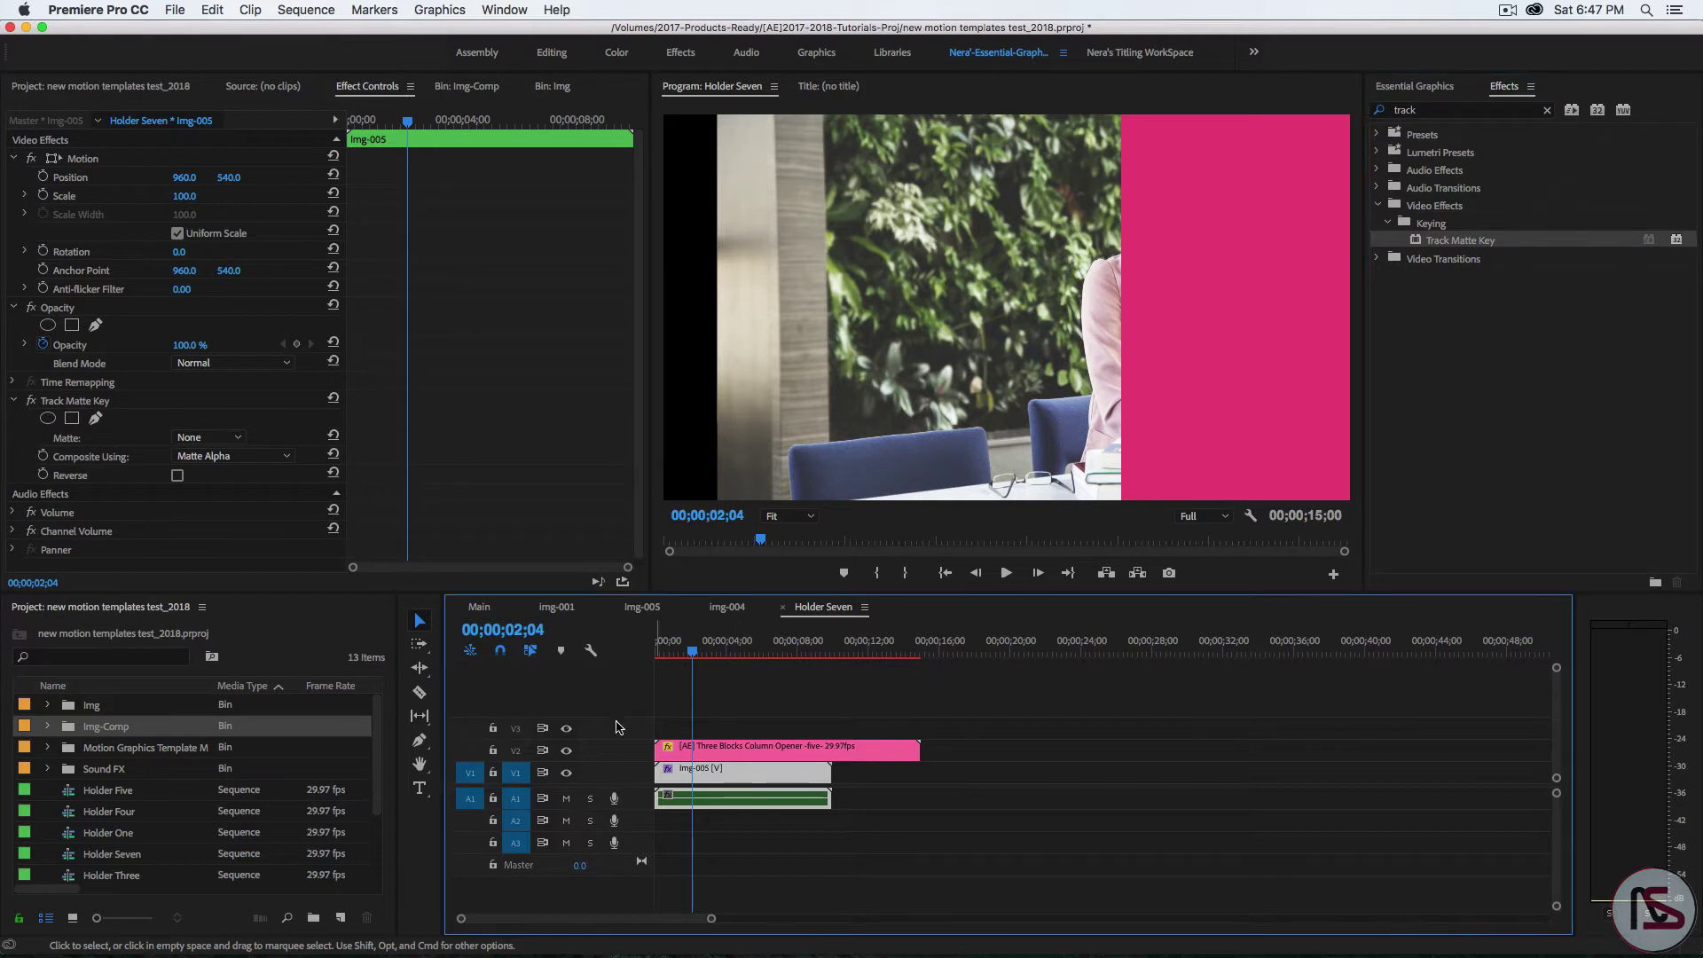
{"action": "left_click", "coordinate": [233, 438]}
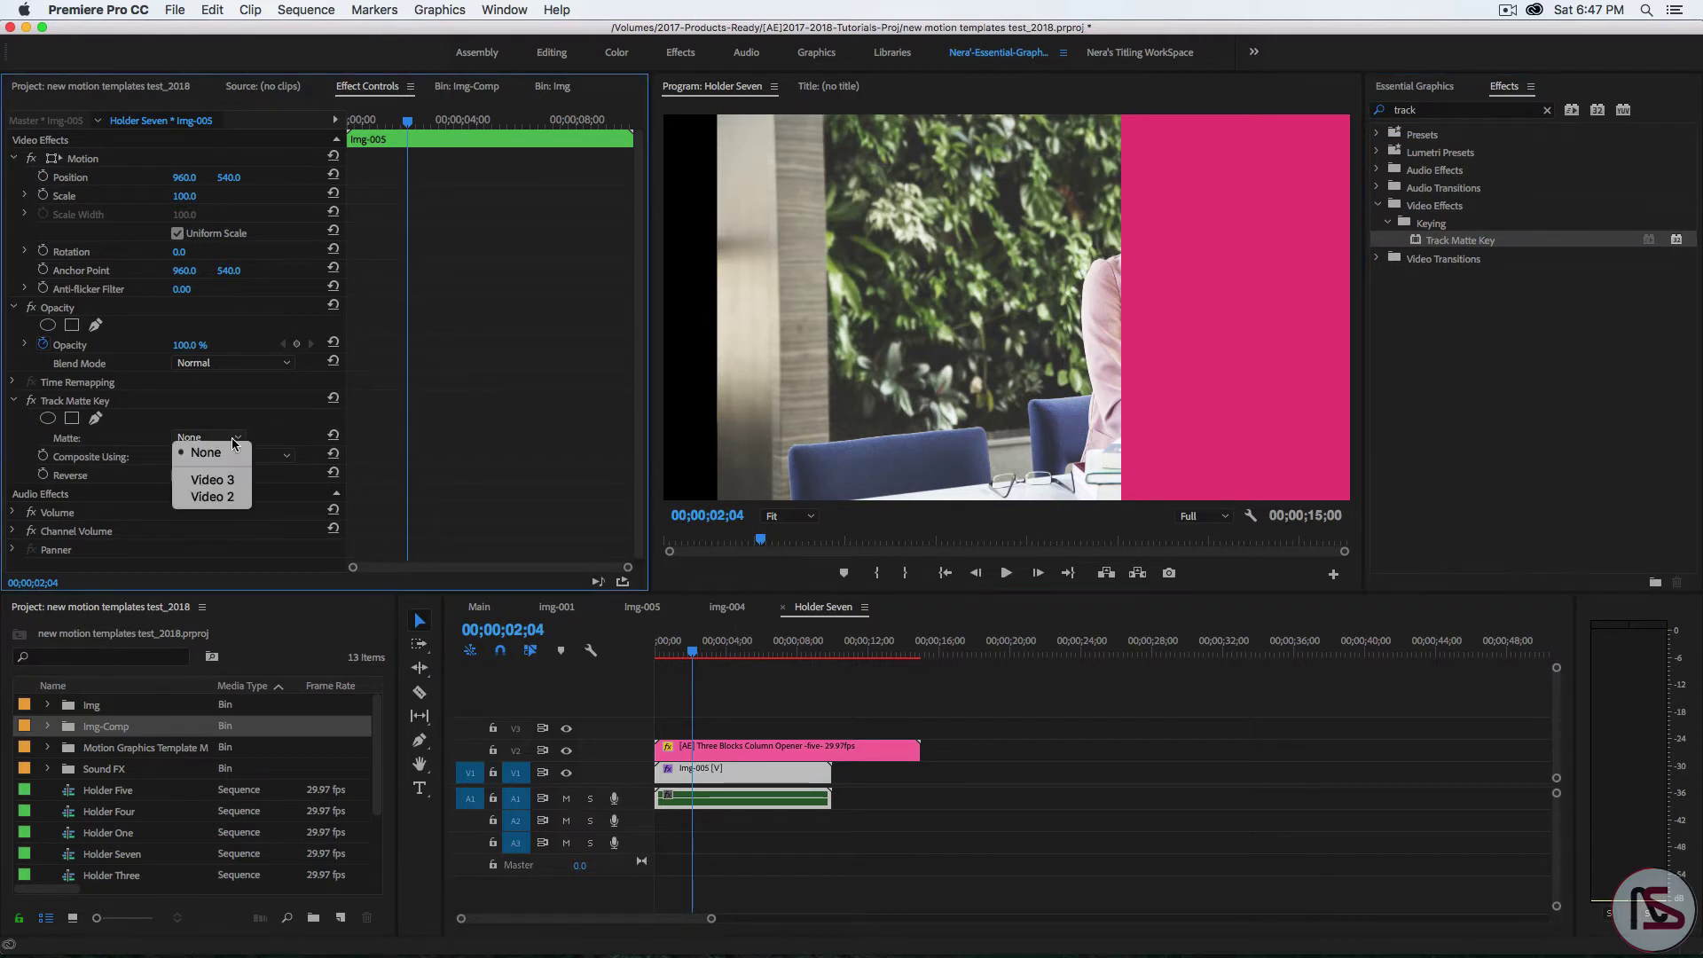
{"action": "left_click", "coordinate": [220, 497]}
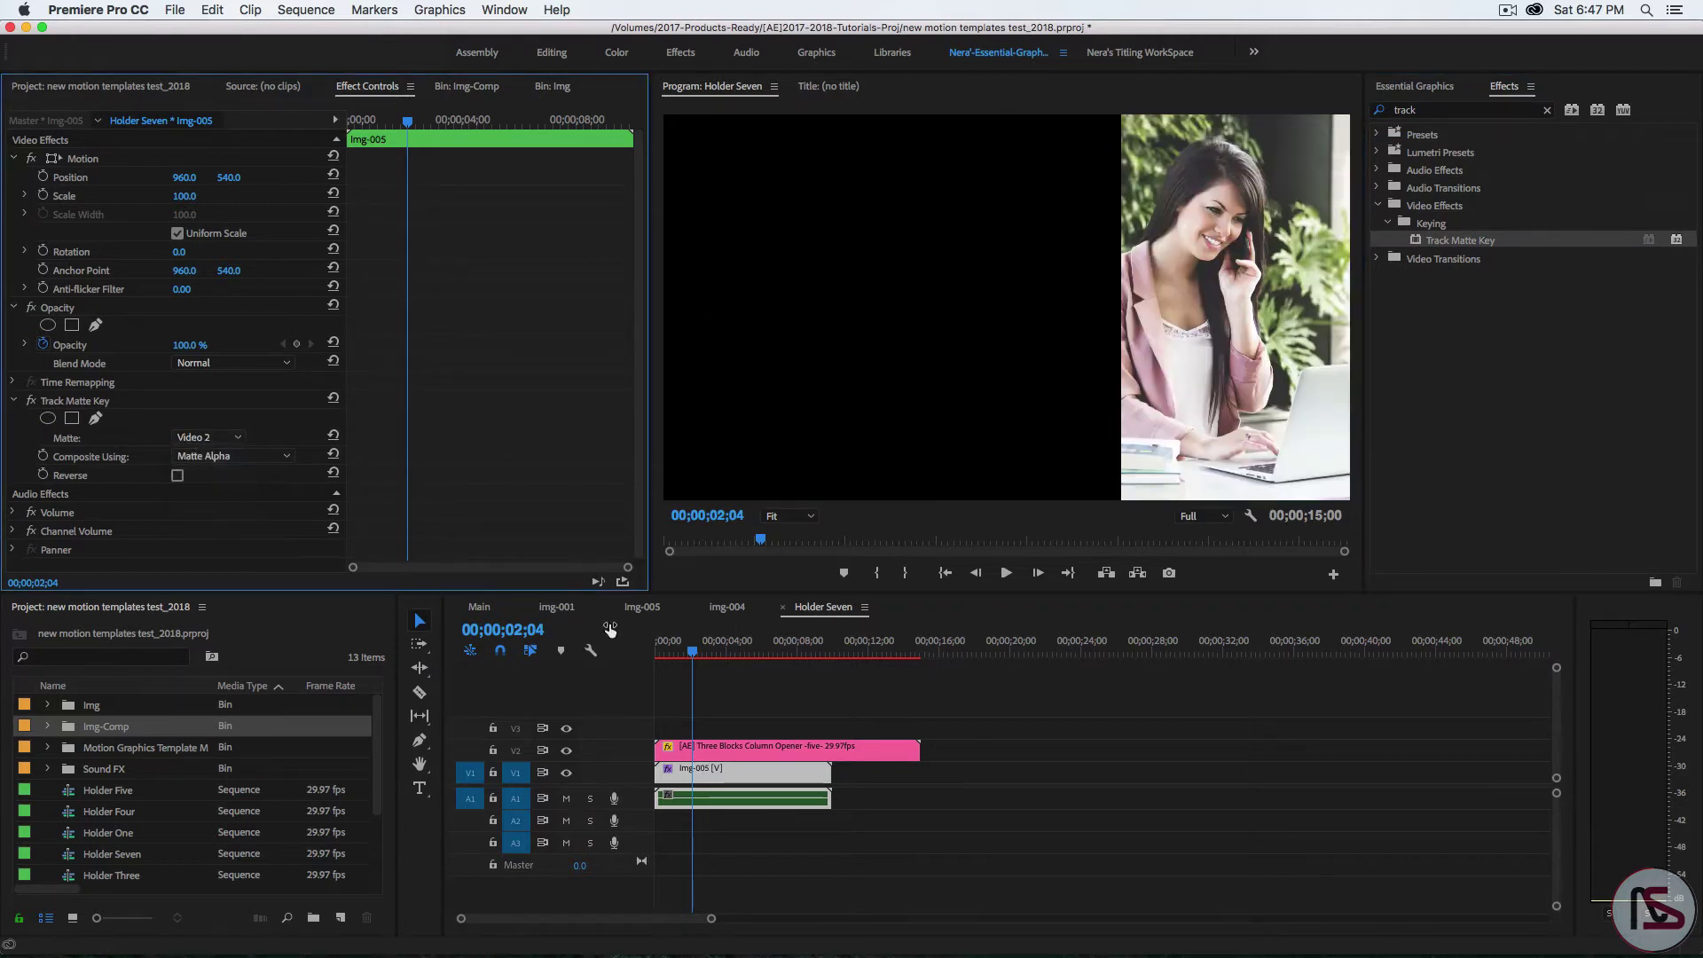
{"action": "left_click", "coordinate": [674, 656]}
{"action": "mouse_move", "coordinate": [674, 663]}
{"action": "left_mouse_down"}
{"action": "mouse_move", "coordinate": [657, 665]}
{"action": "mouse_move", "coordinate": [698, 670]}
{"action": "left_mouse_up"}
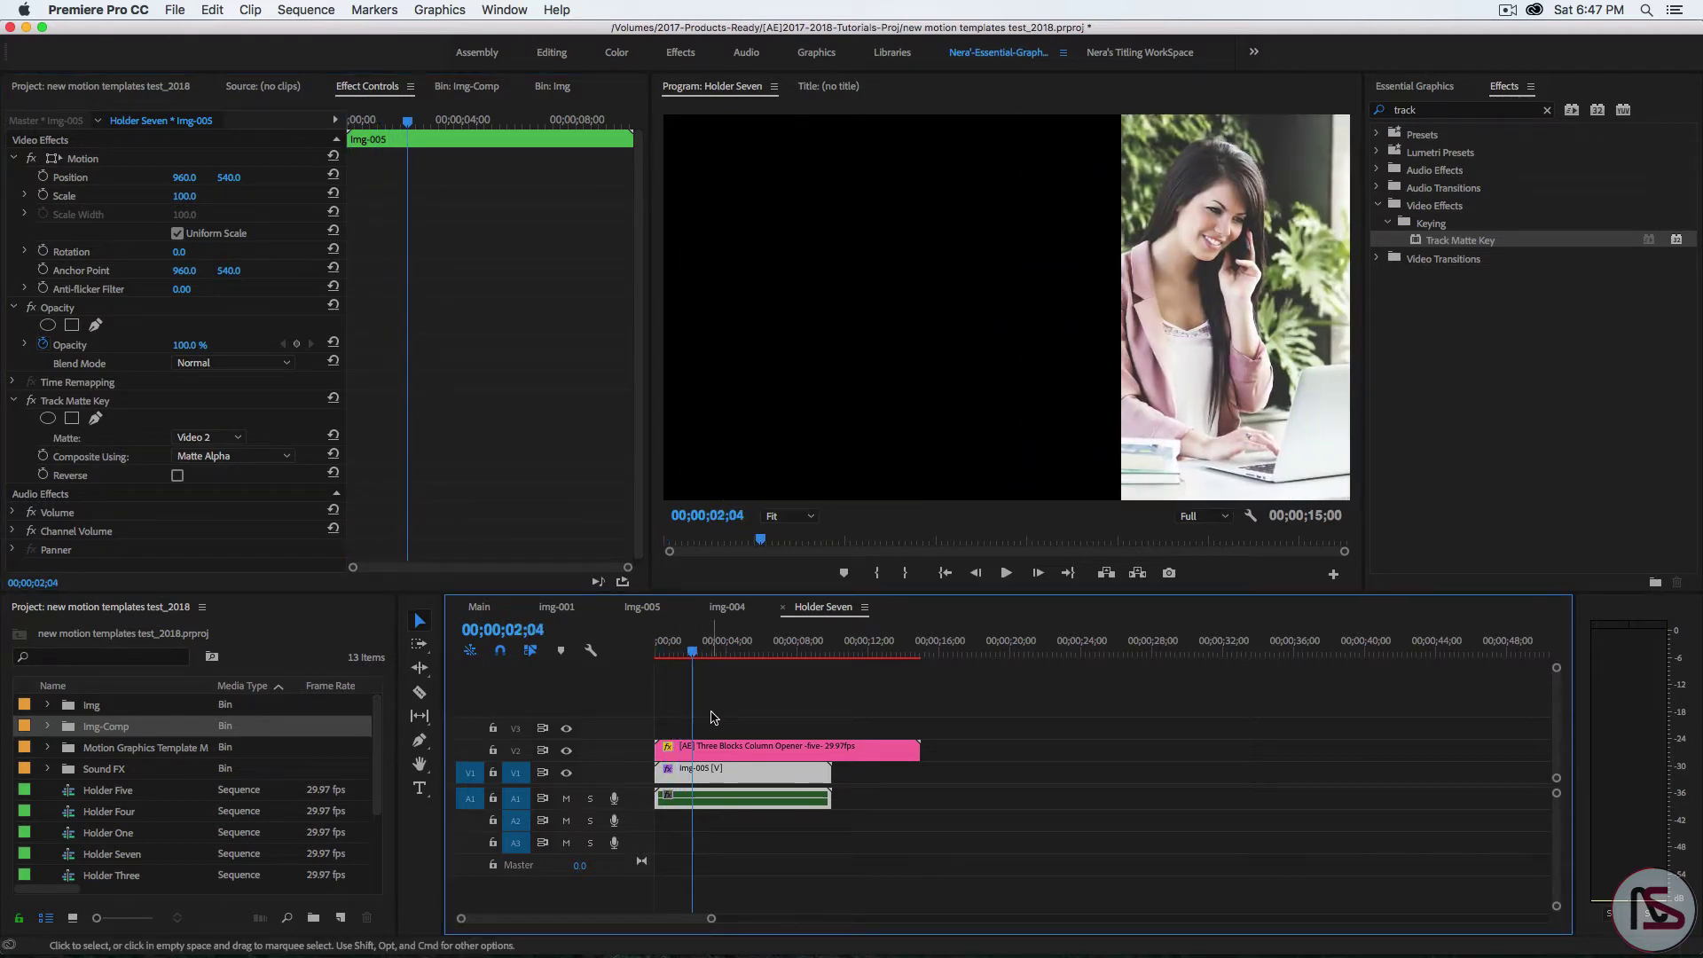
Duplicate the Three Blocks Column Opener clip onto V4 and place the img-004 sequence on V3 at the start
{"action": "left_click", "coordinate": [701, 753]}
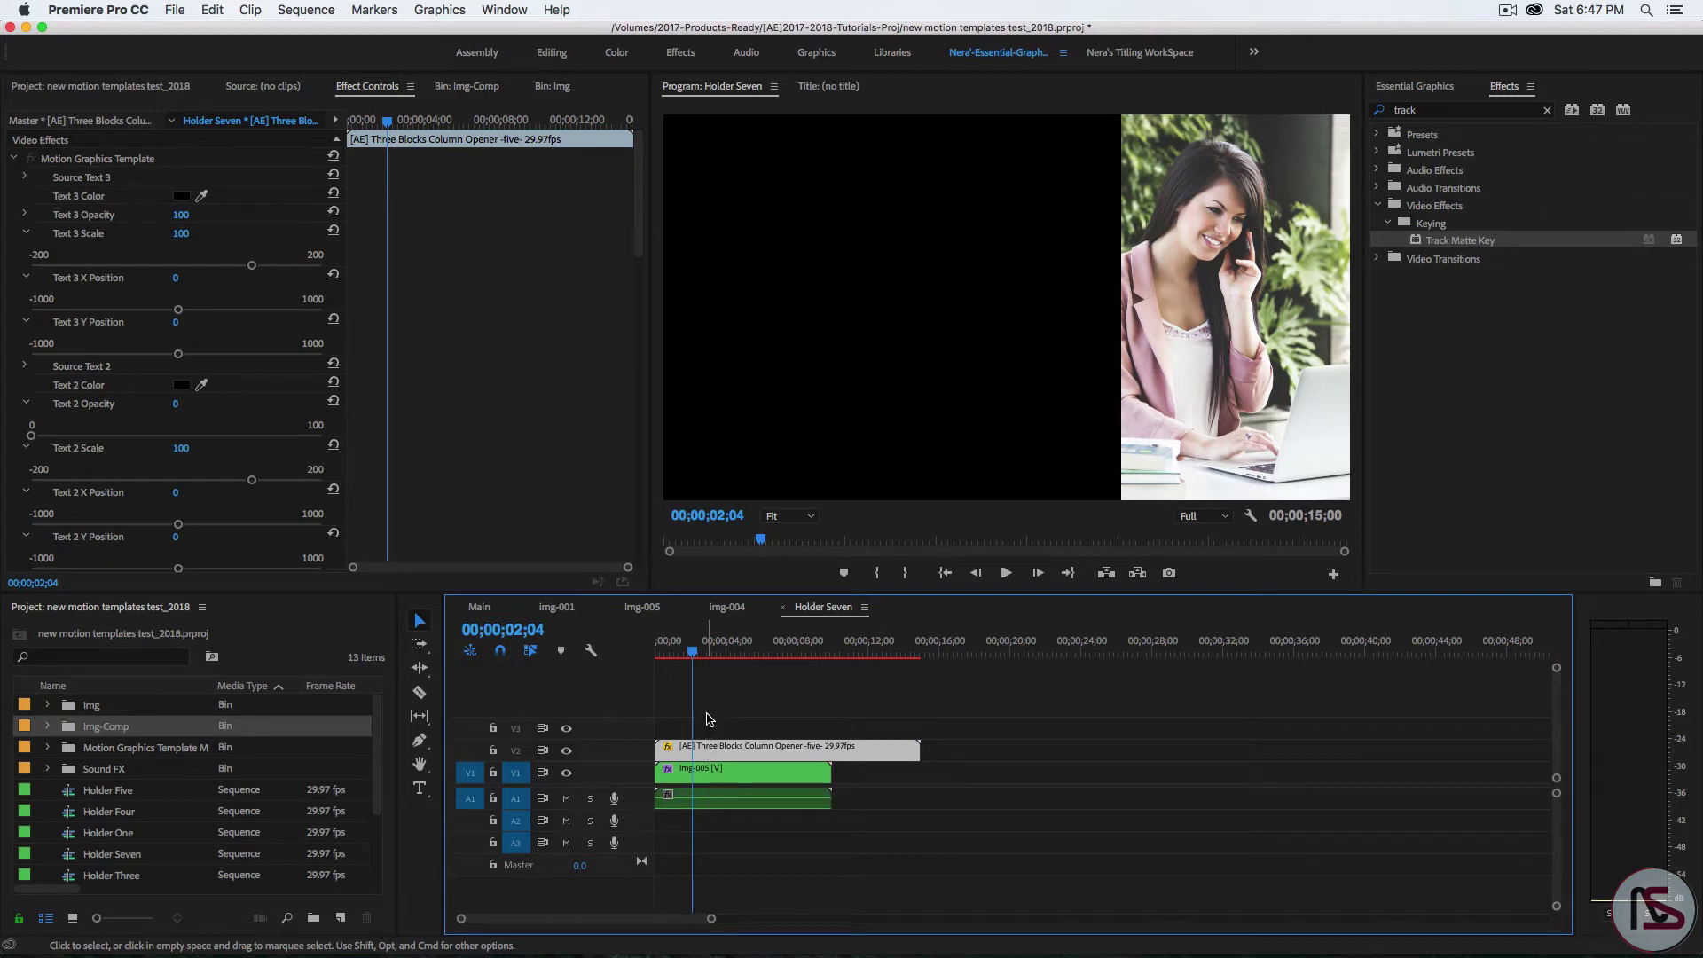
{"action": "left_click_drag", "start_coordinate": [710, 750], "coordinate": [703, 712]}
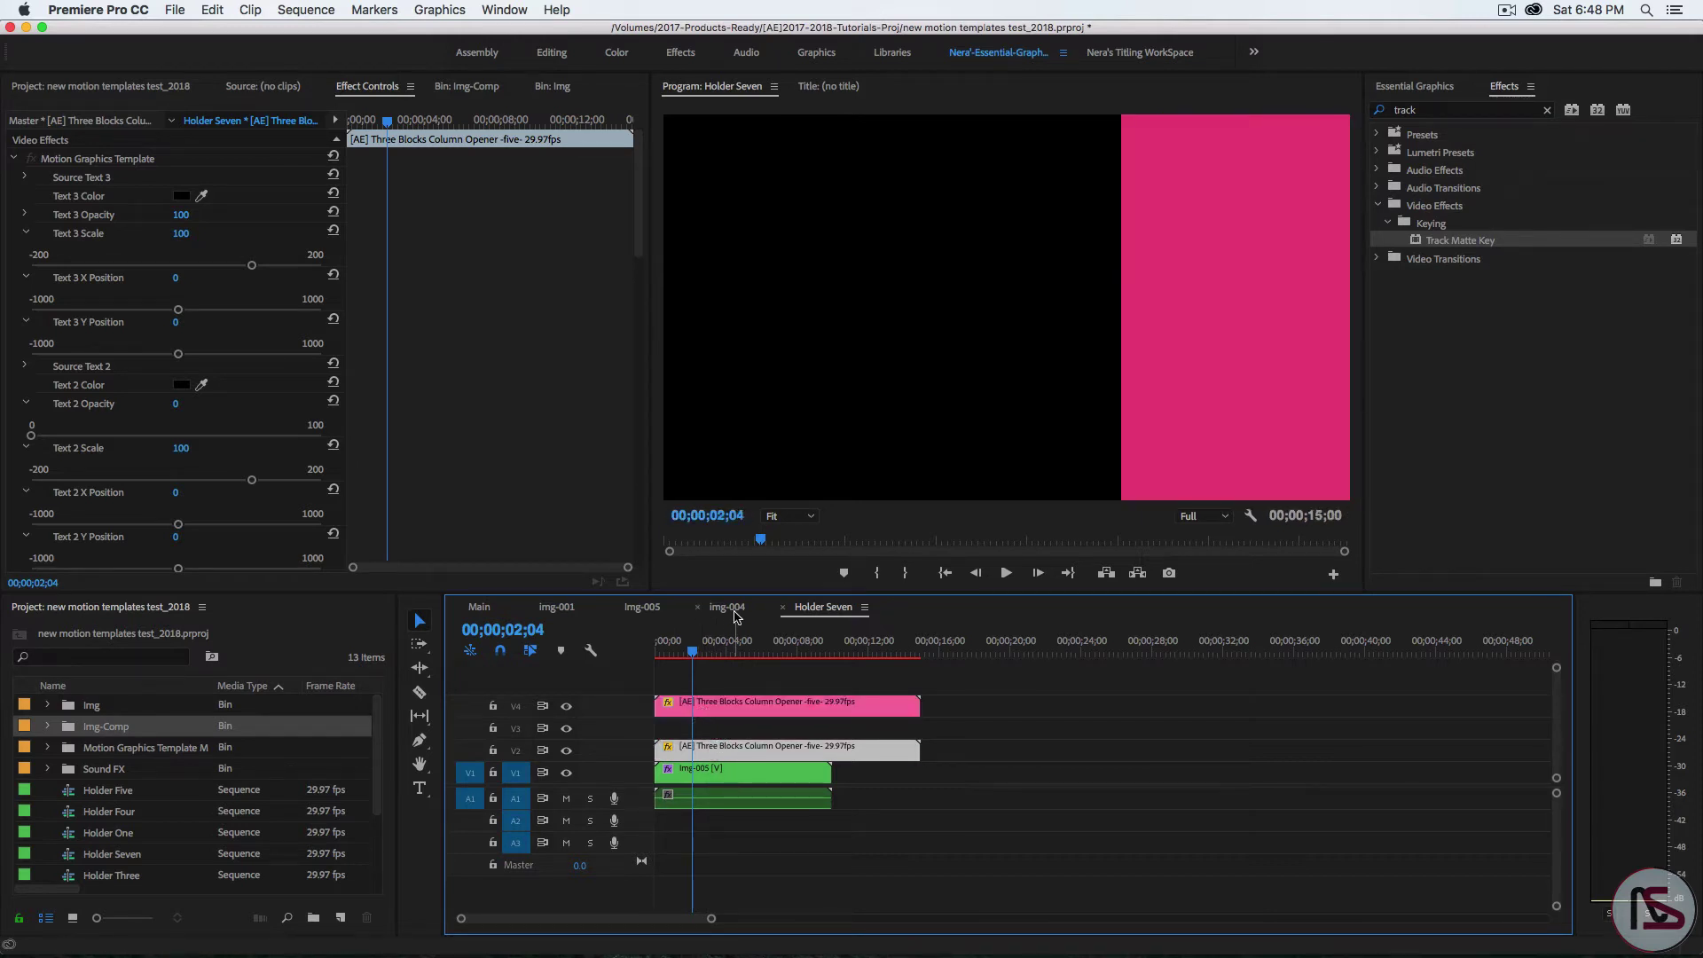
{"action": "left_click", "coordinate": [460, 86]}
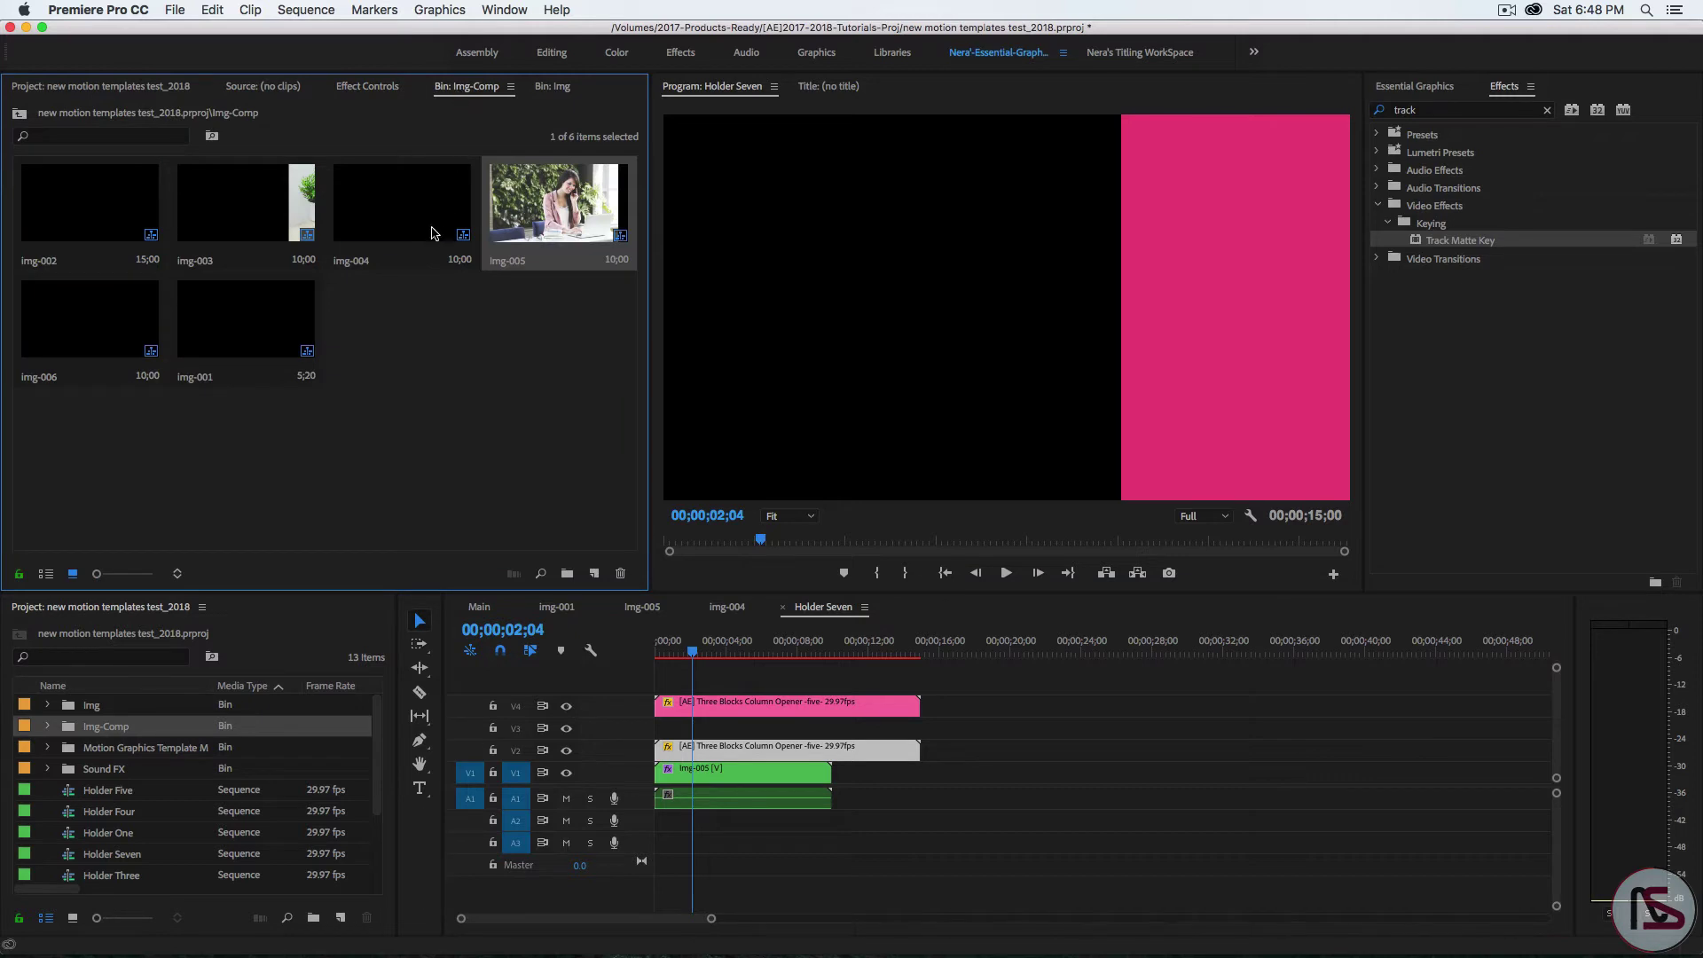
{"action": "left_click", "coordinate": [377, 204]}
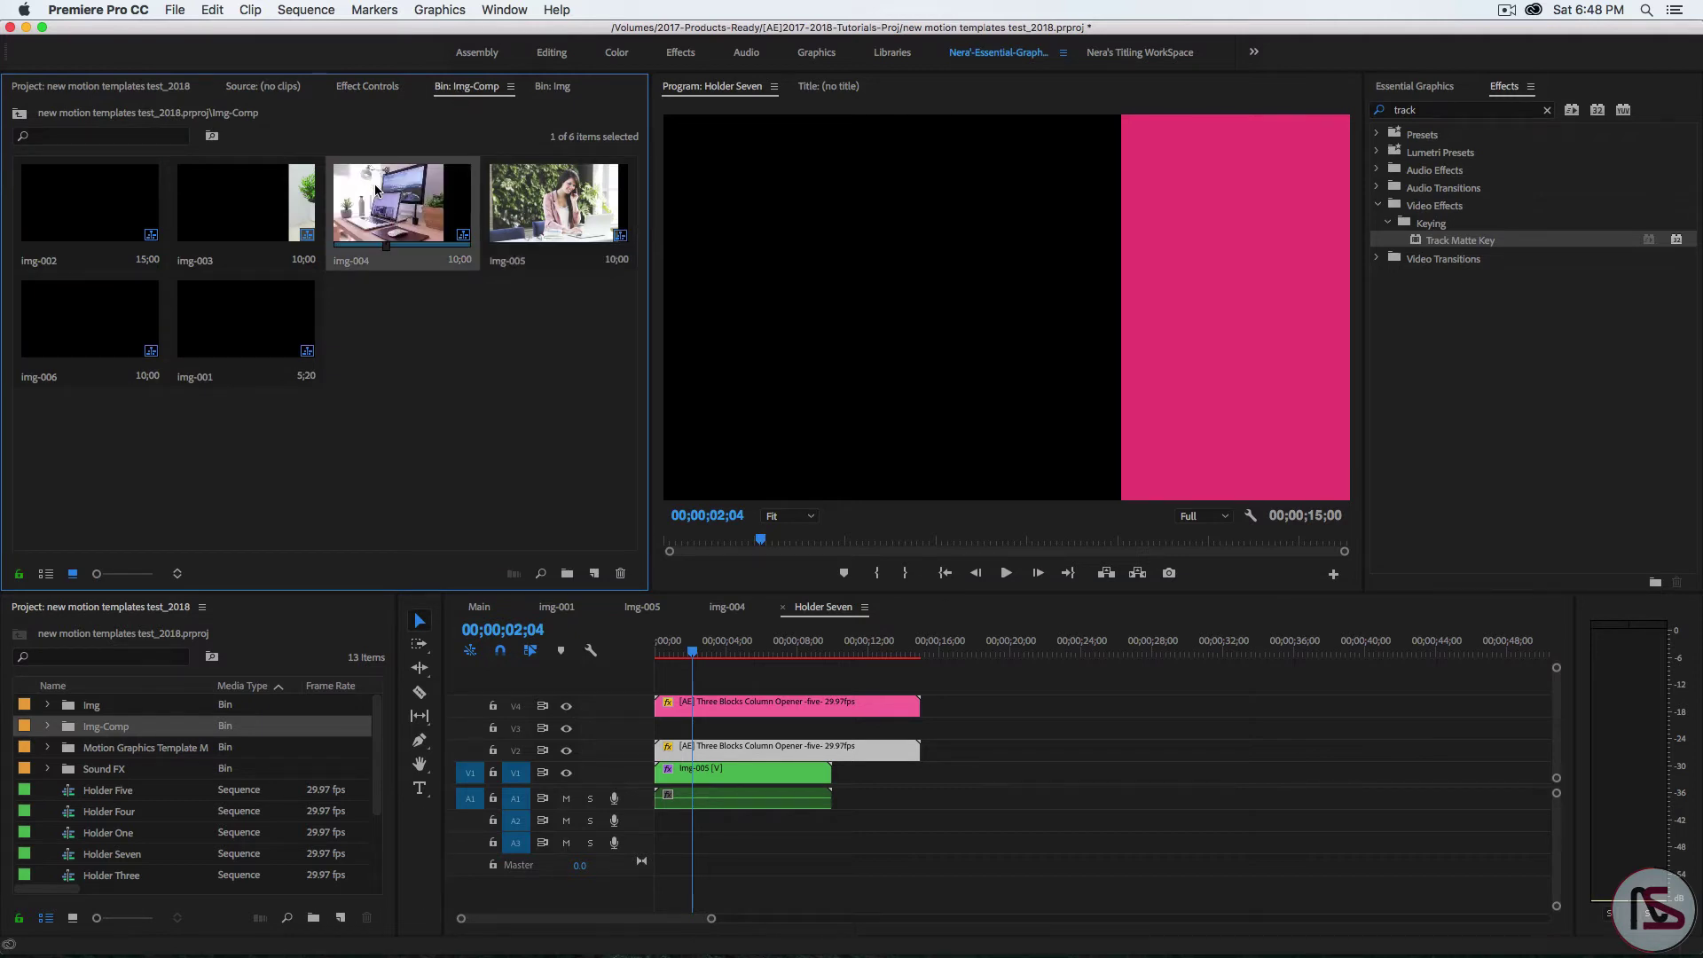
{"action": "left_click_drag", "start_coordinate": [376, 189], "coordinate": [650, 738]}
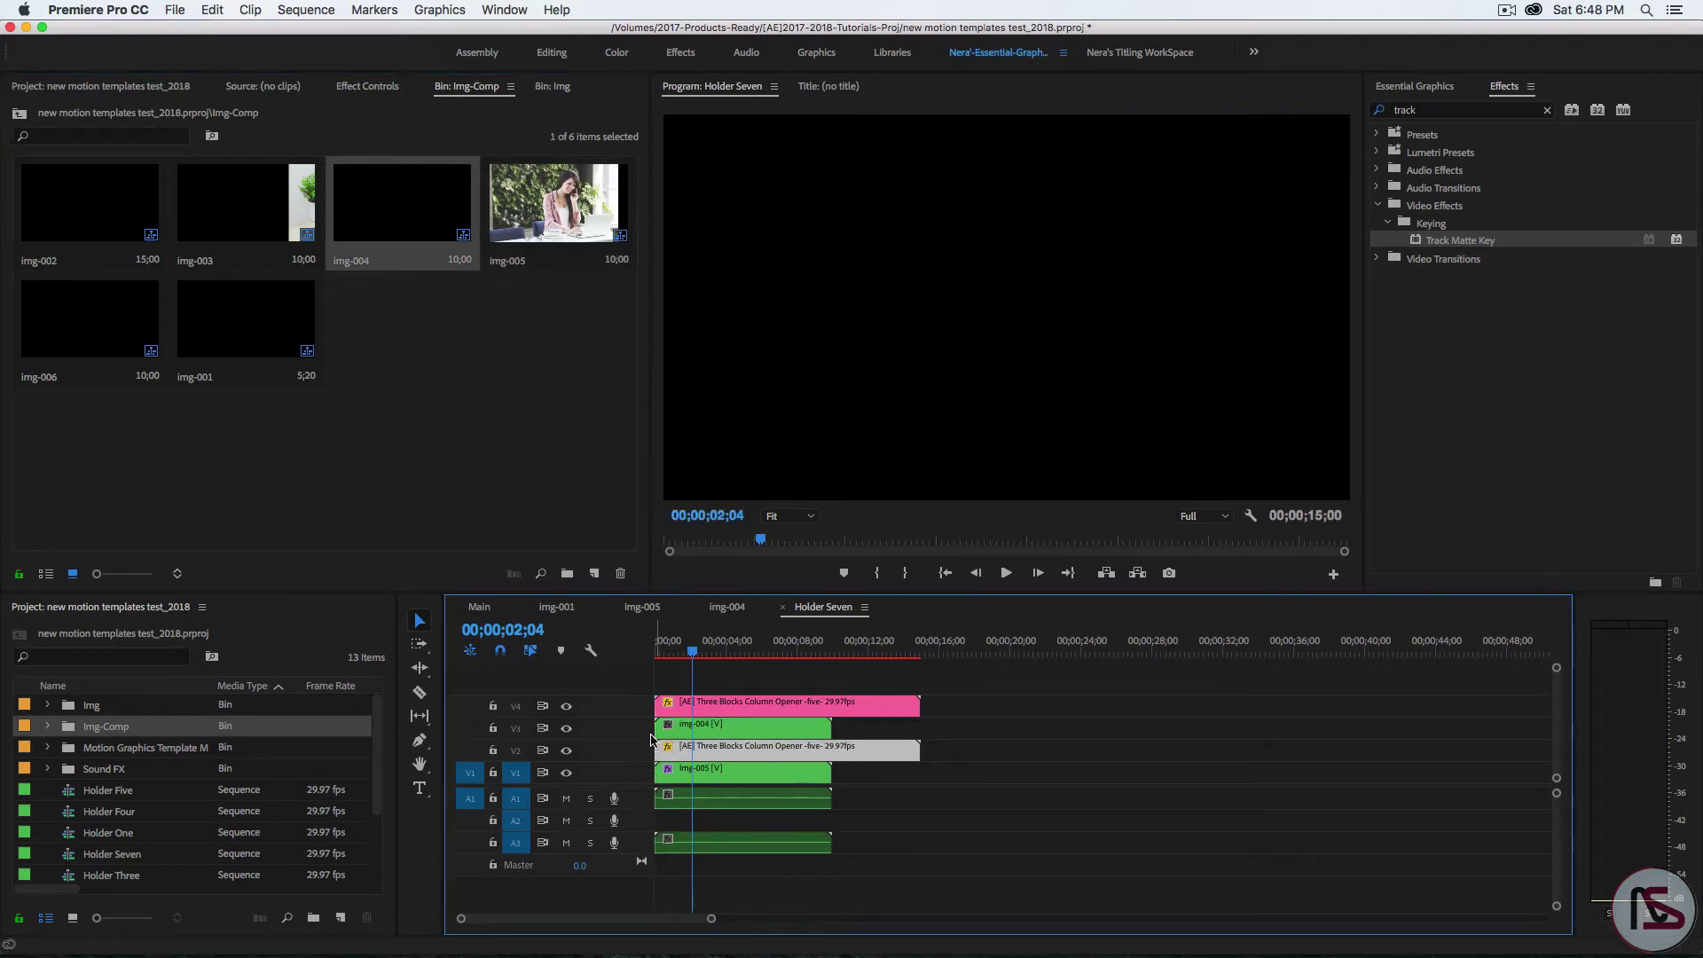
{"action": "left_click", "coordinate": [702, 726]}
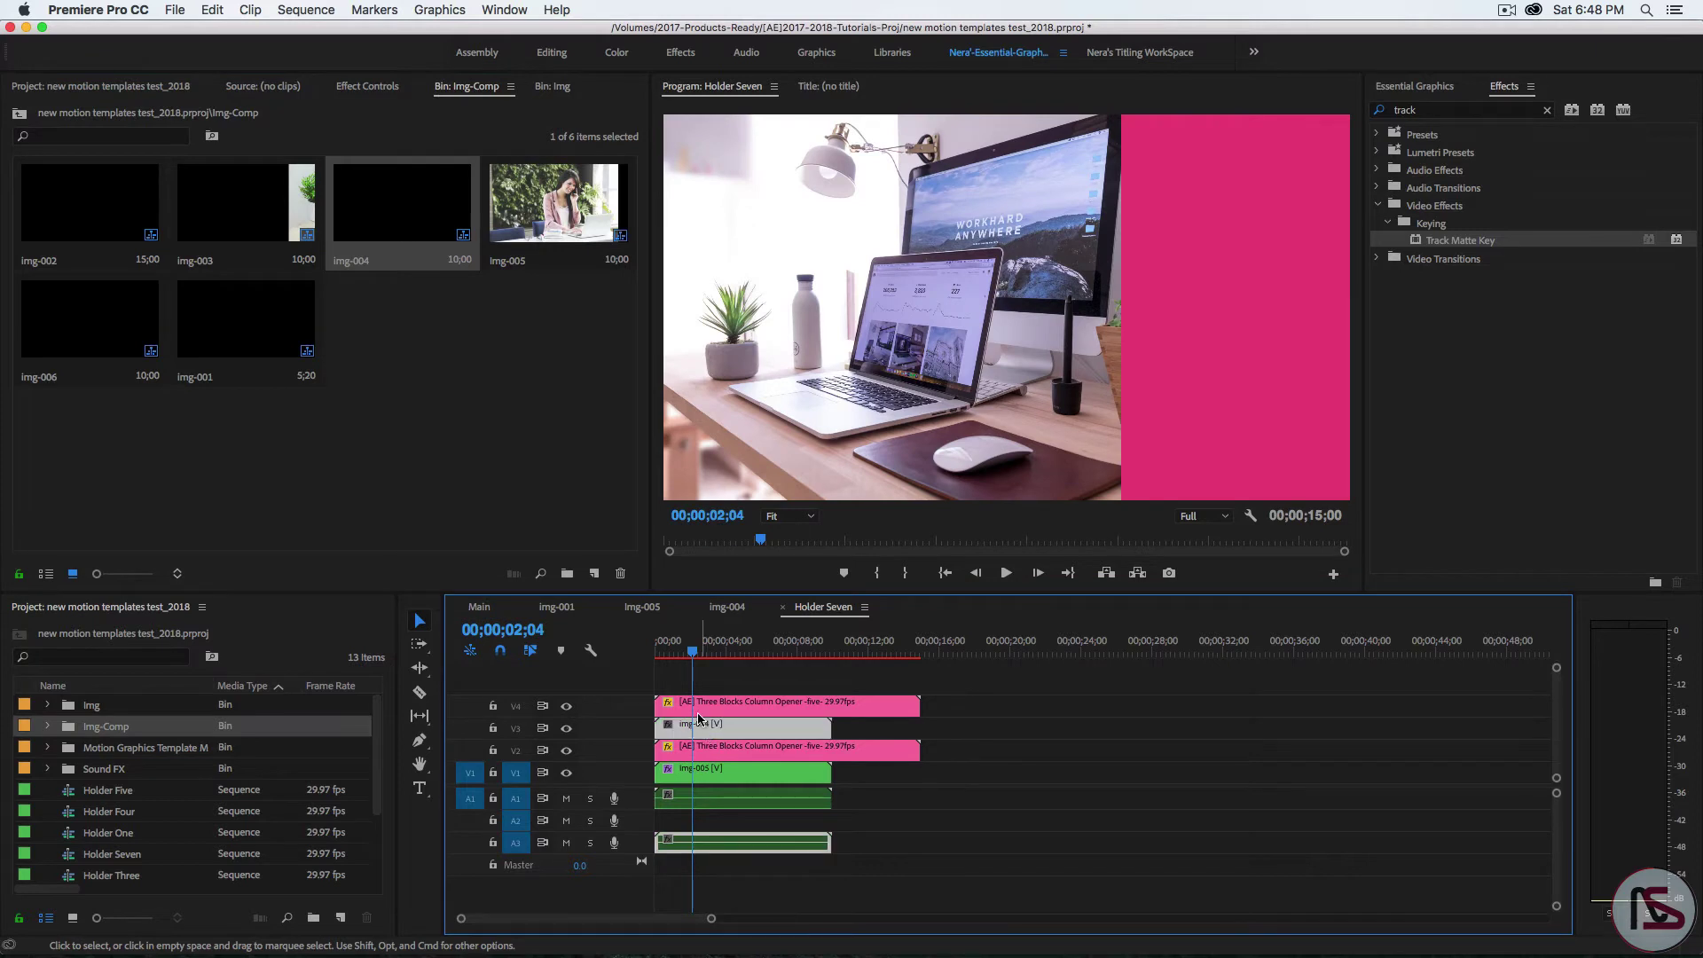
{"action": "left_click_drag", "start_coordinate": [664, 652], "coordinate": [685, 652]}
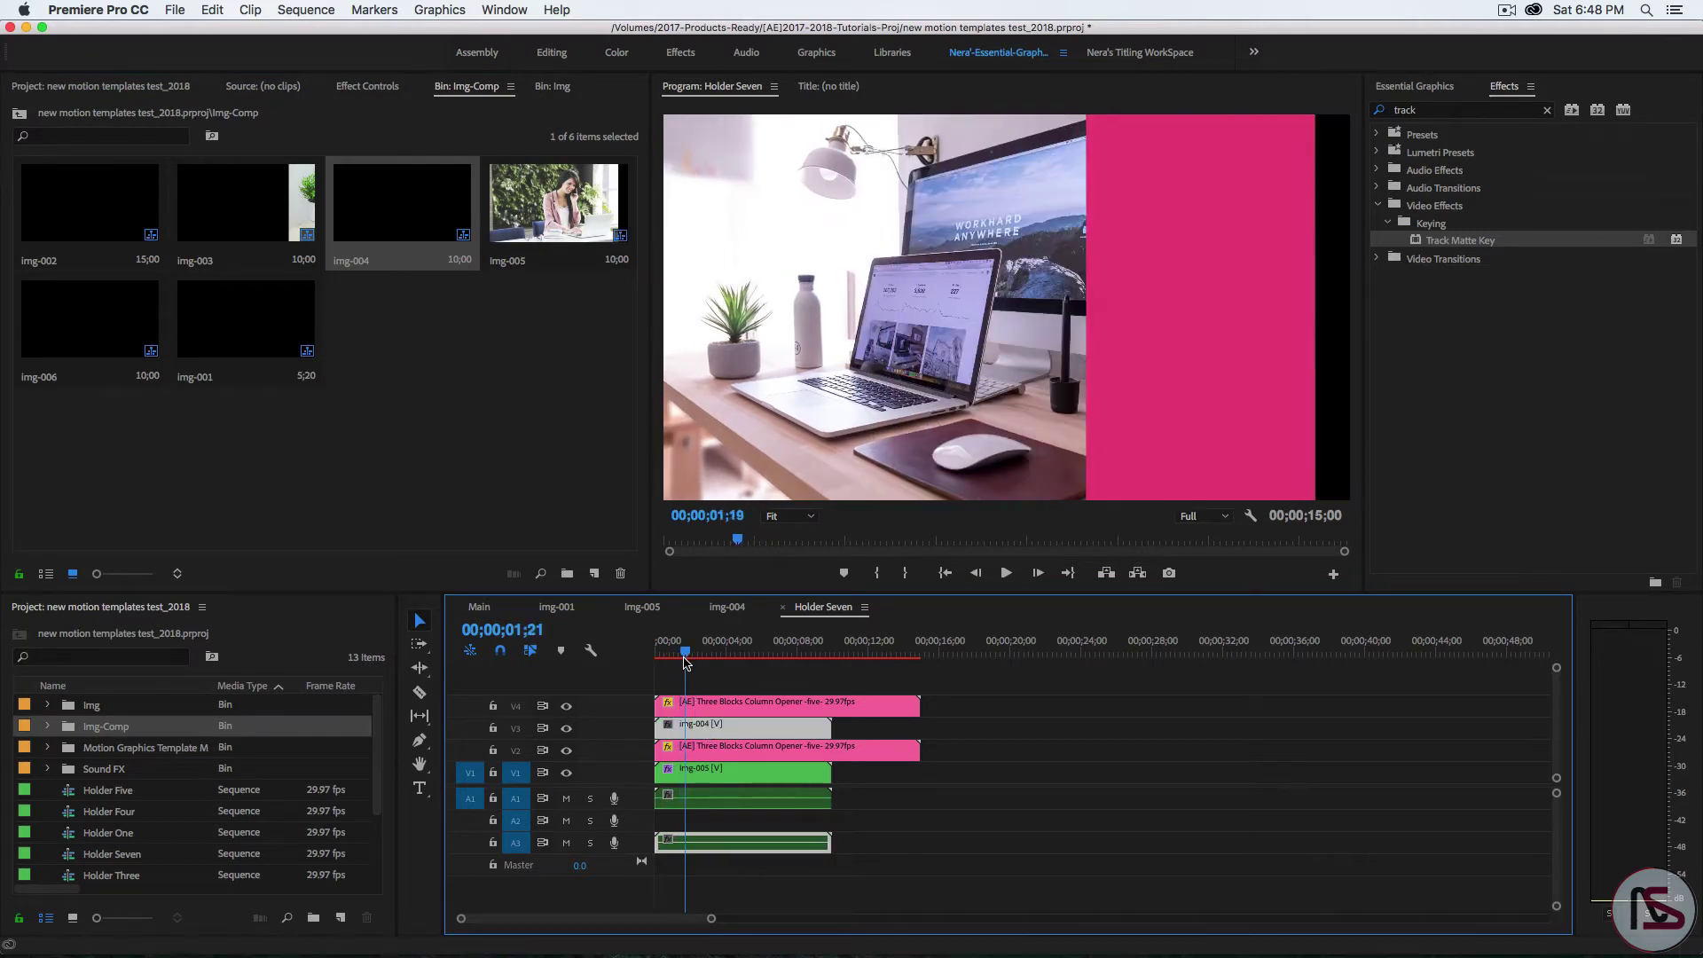
In the opener copy on V4, set Mask BG Opacity to 0 for pink and 100 for blue
{"action": "left_click", "coordinate": [729, 705]}
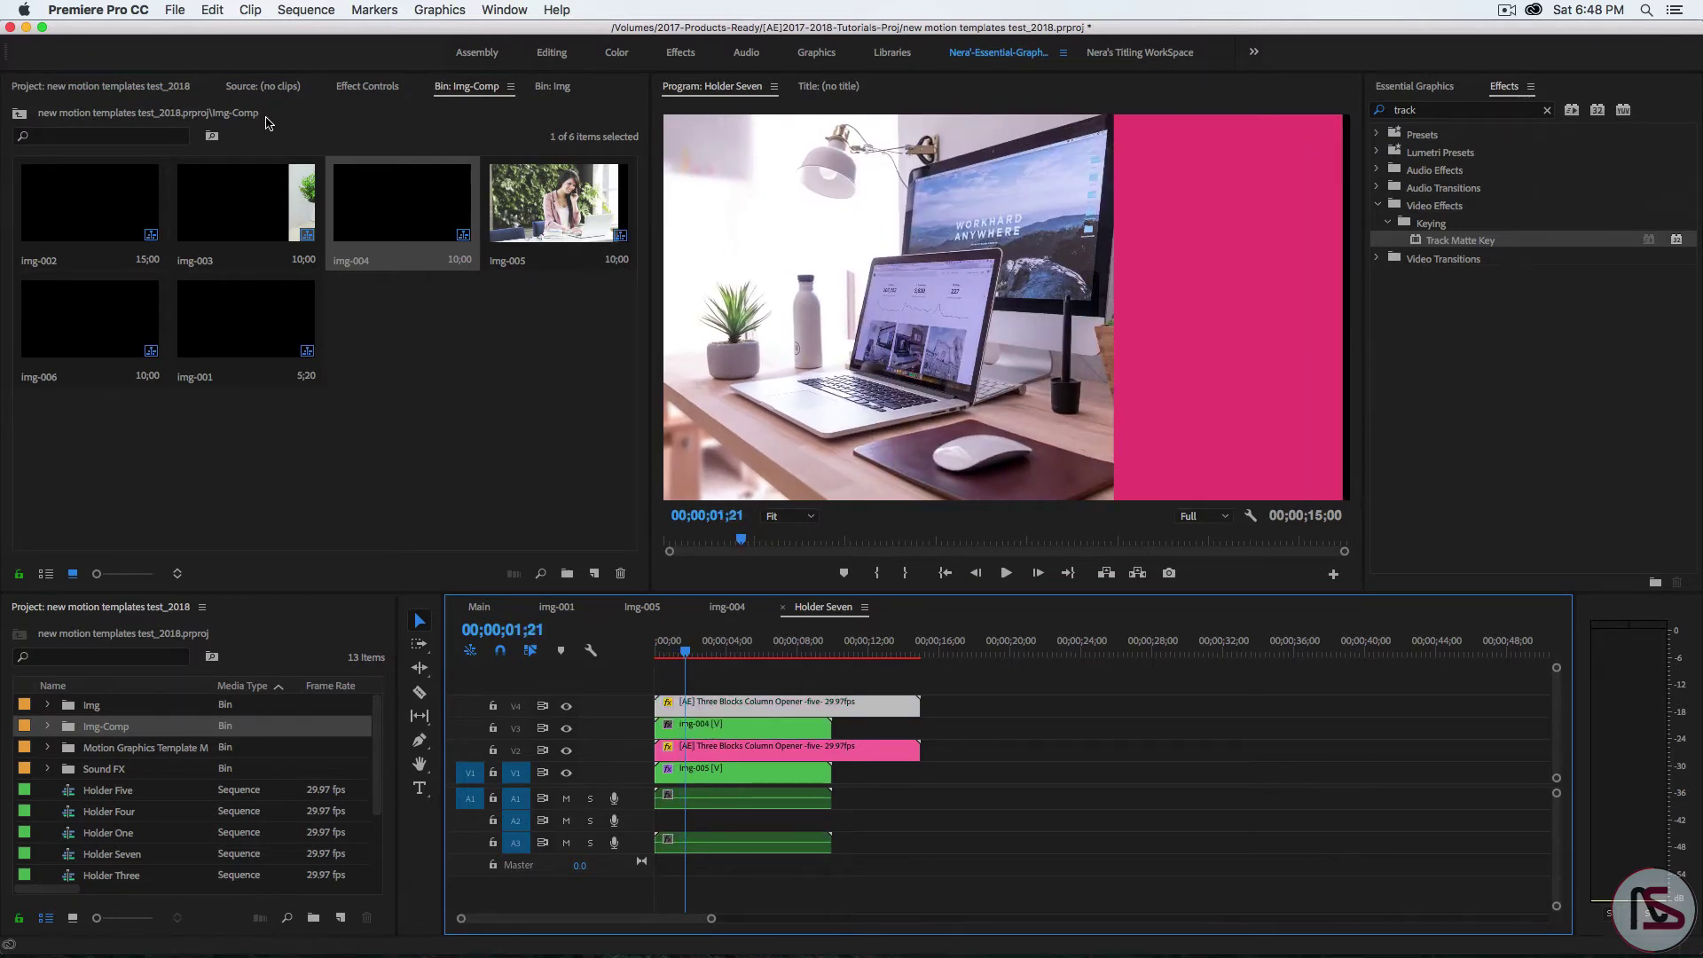
{"action": "left_click", "coordinate": [356, 87]}
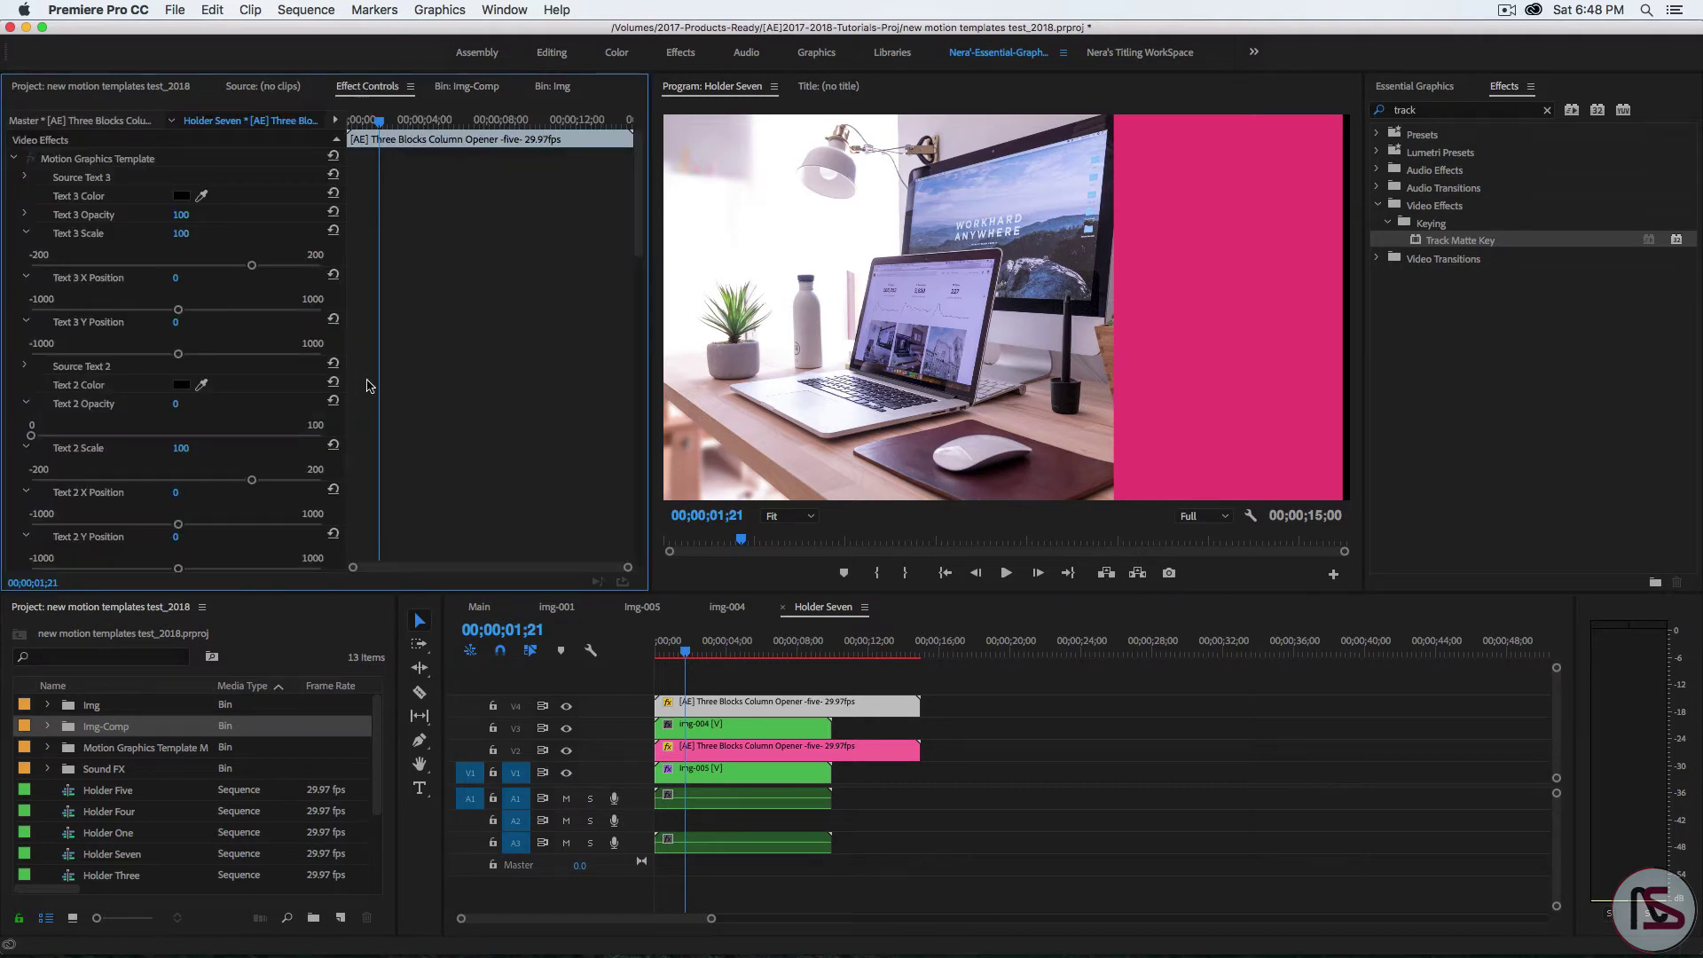
{"action": "left_click_drag", "start_coordinate": [638, 219], "coordinate": [614, 493]}
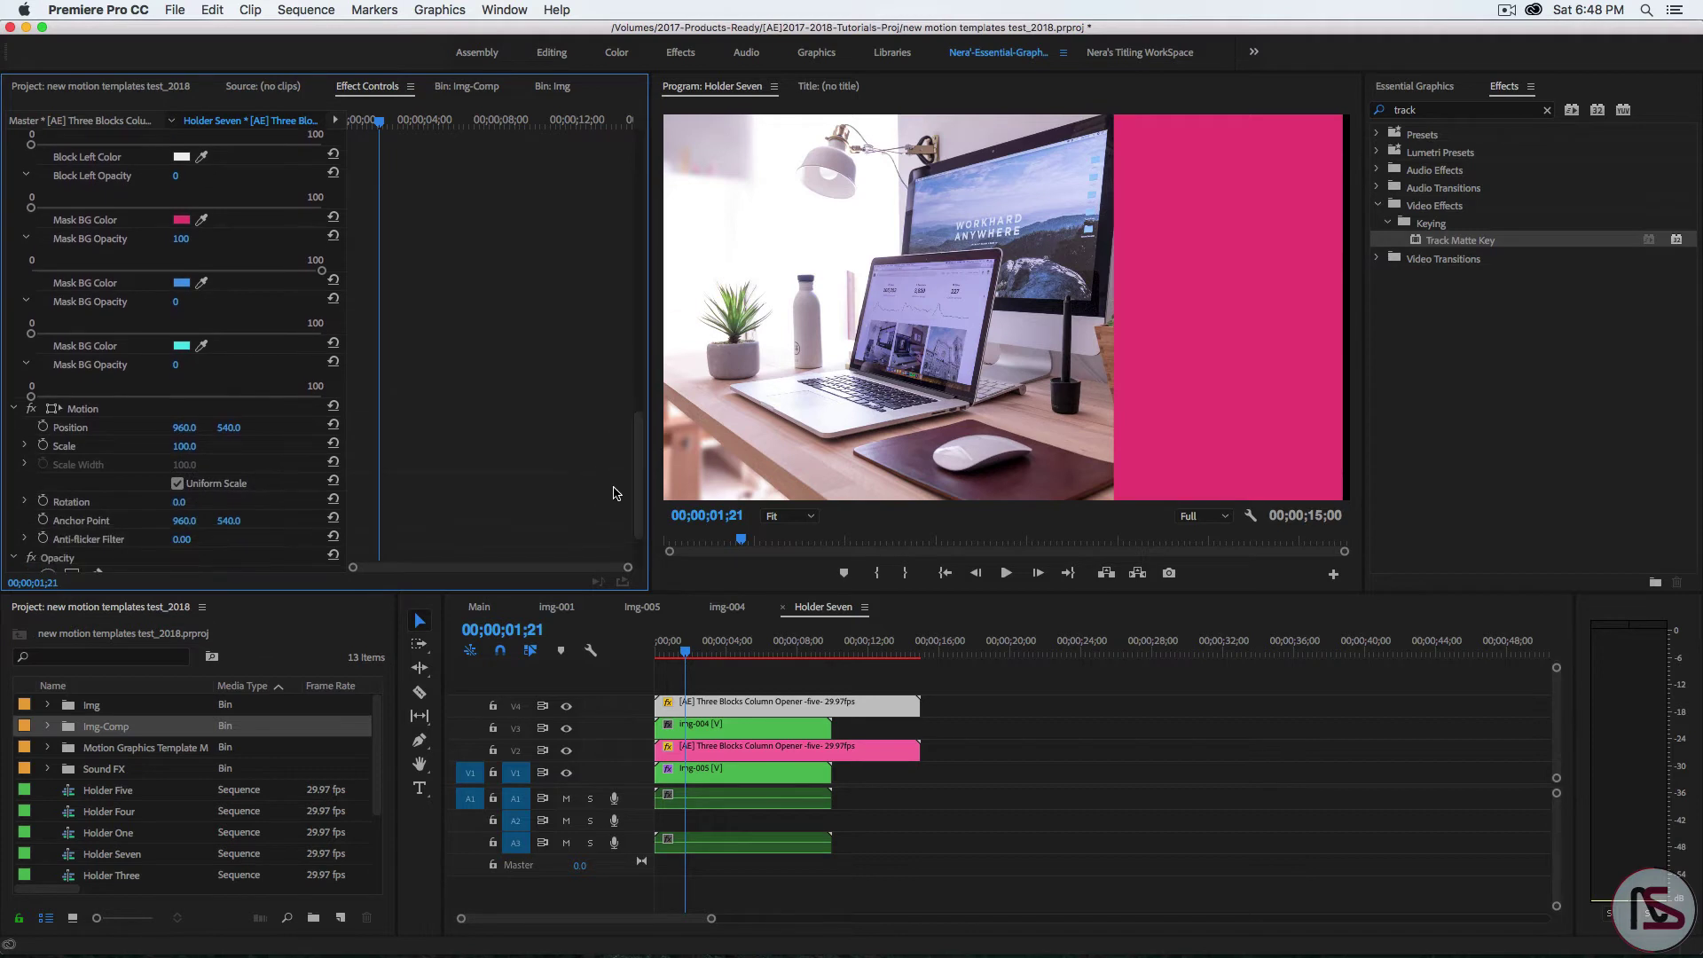
{"action": "left_click", "coordinate": [177, 241]}
{"action": "type", "text": "0"}
{"action": "key", "text": "Return"}
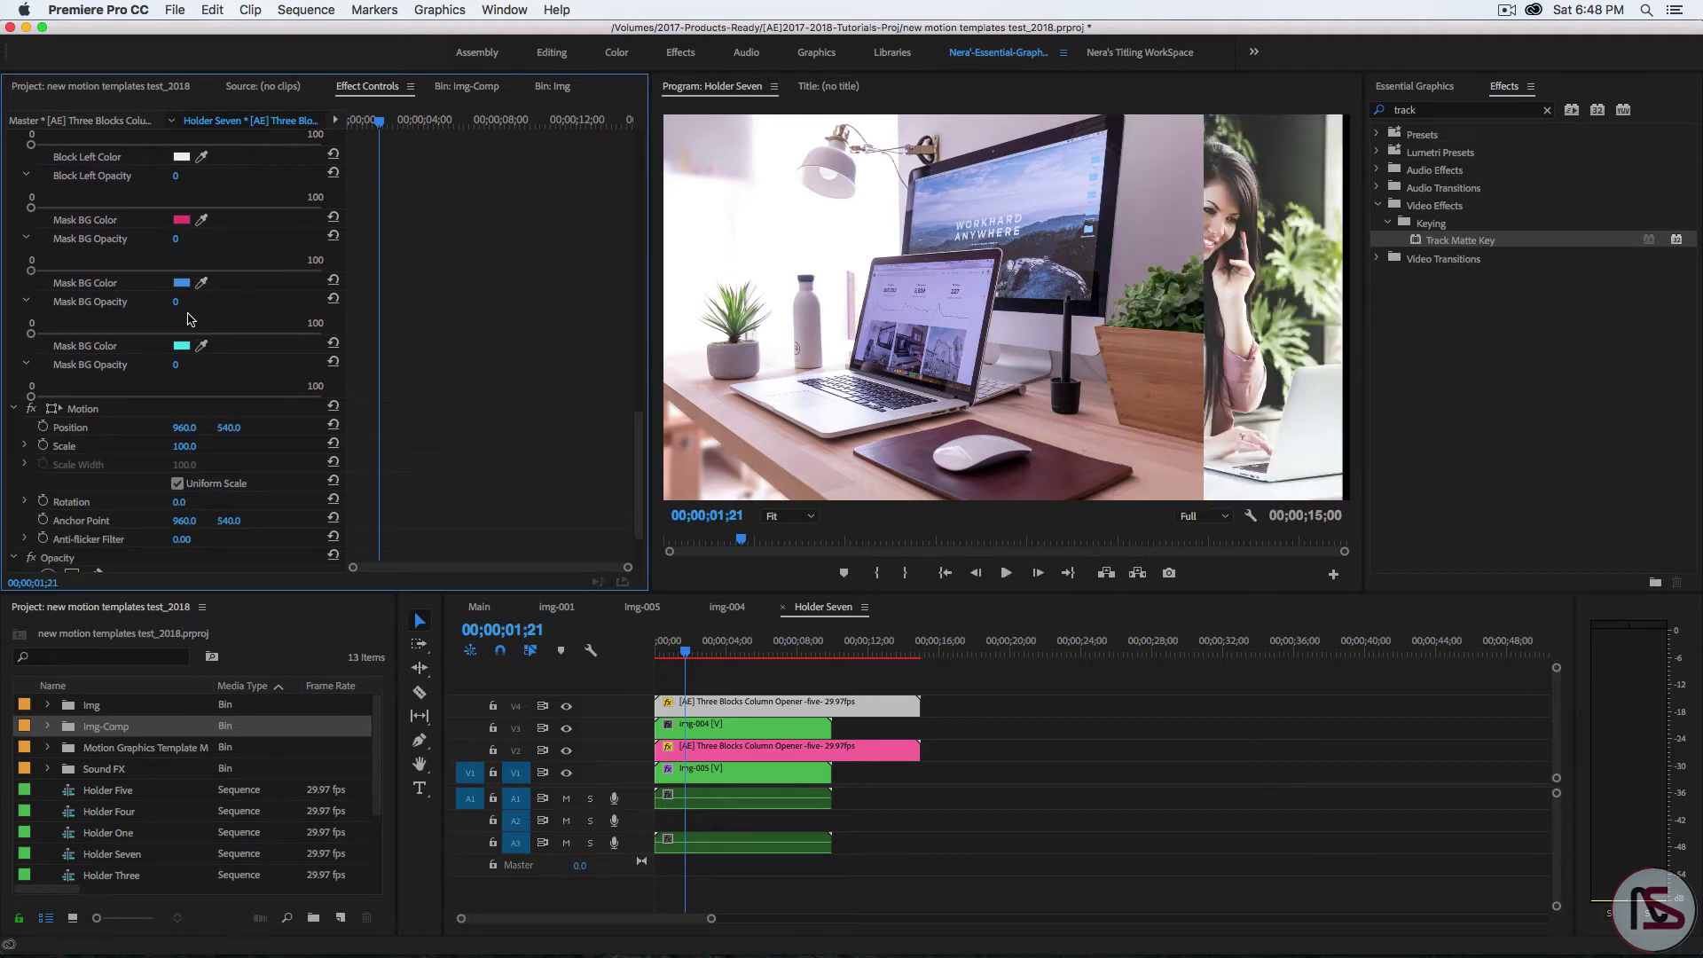
{"action": "left_click", "coordinate": [178, 301]}
{"action": "type", "text": "100"}
{"action": "key", "text": "Return"}
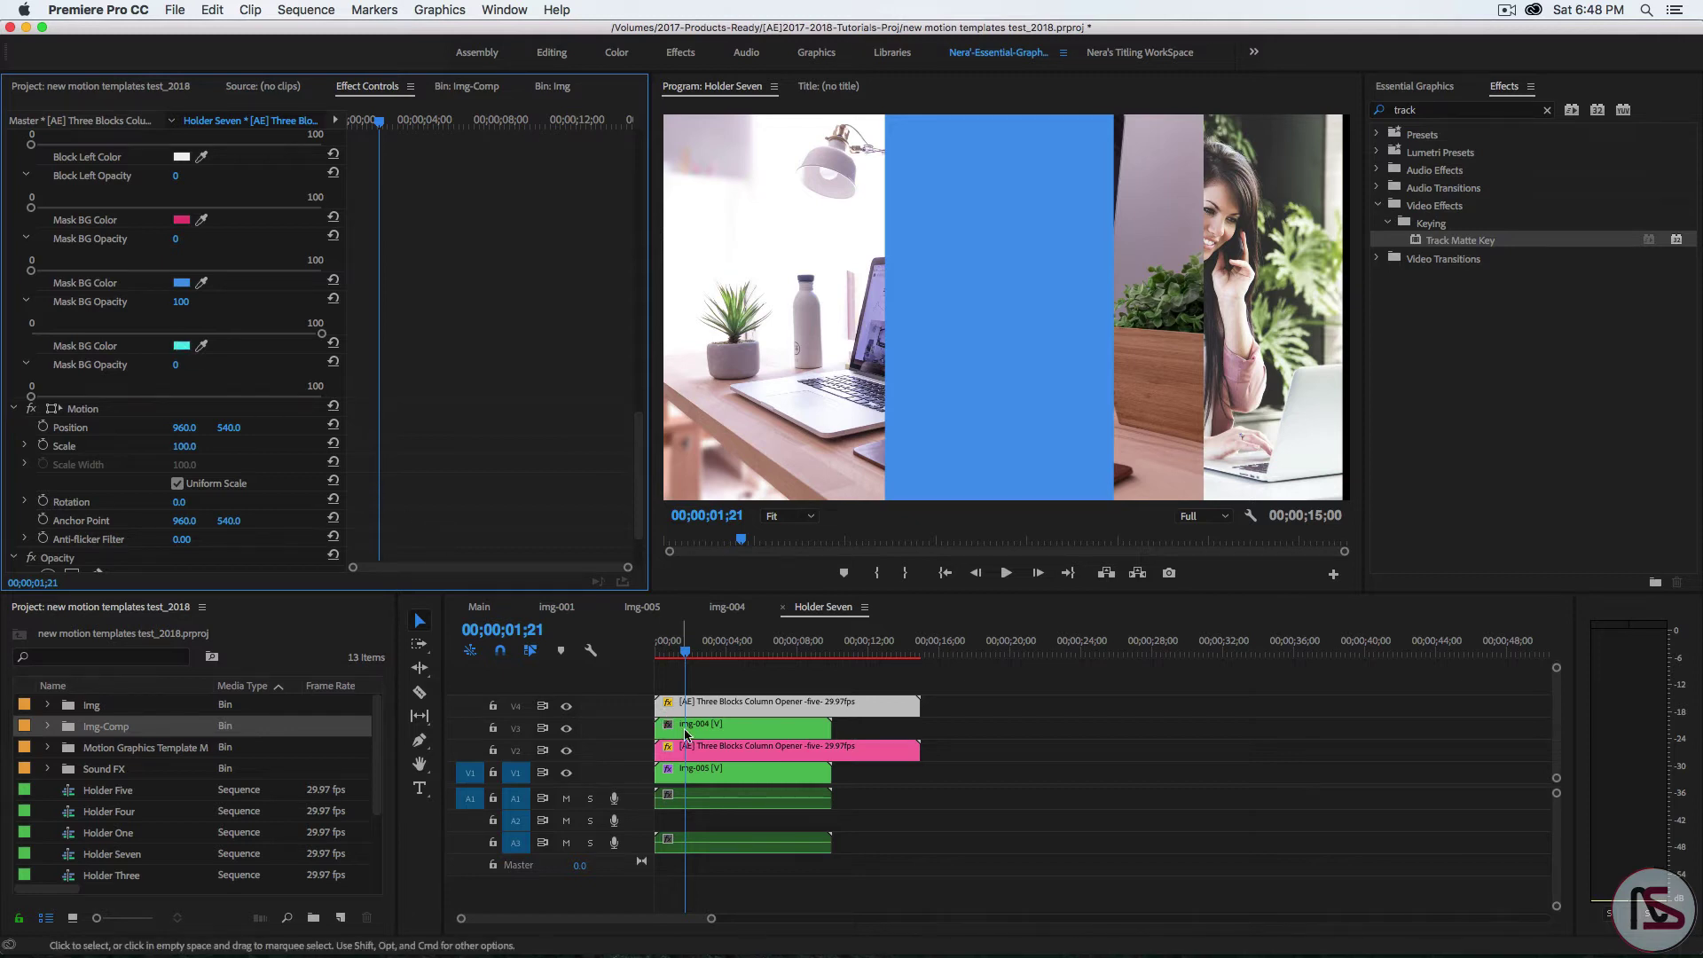
Apply the Track Matte Key effect to the img-004 clip and set its matte to Video 4
{"action": "left_click", "coordinate": [724, 731]}
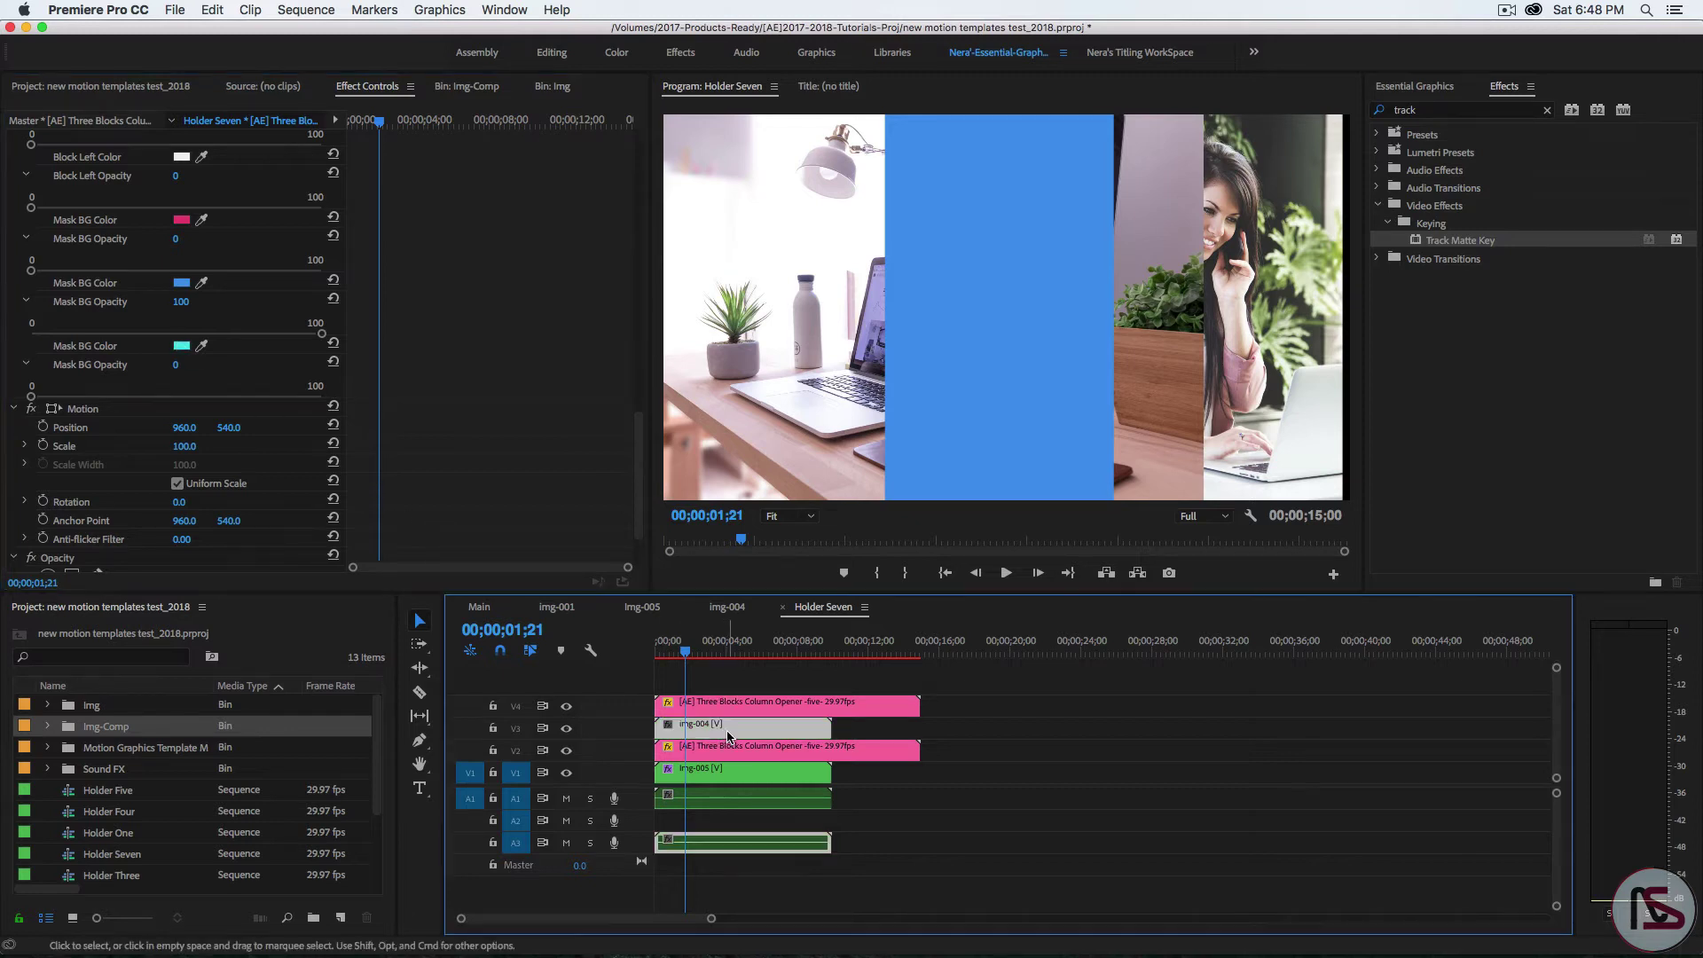
{"action": "double_click", "coordinate": [1438, 248]}
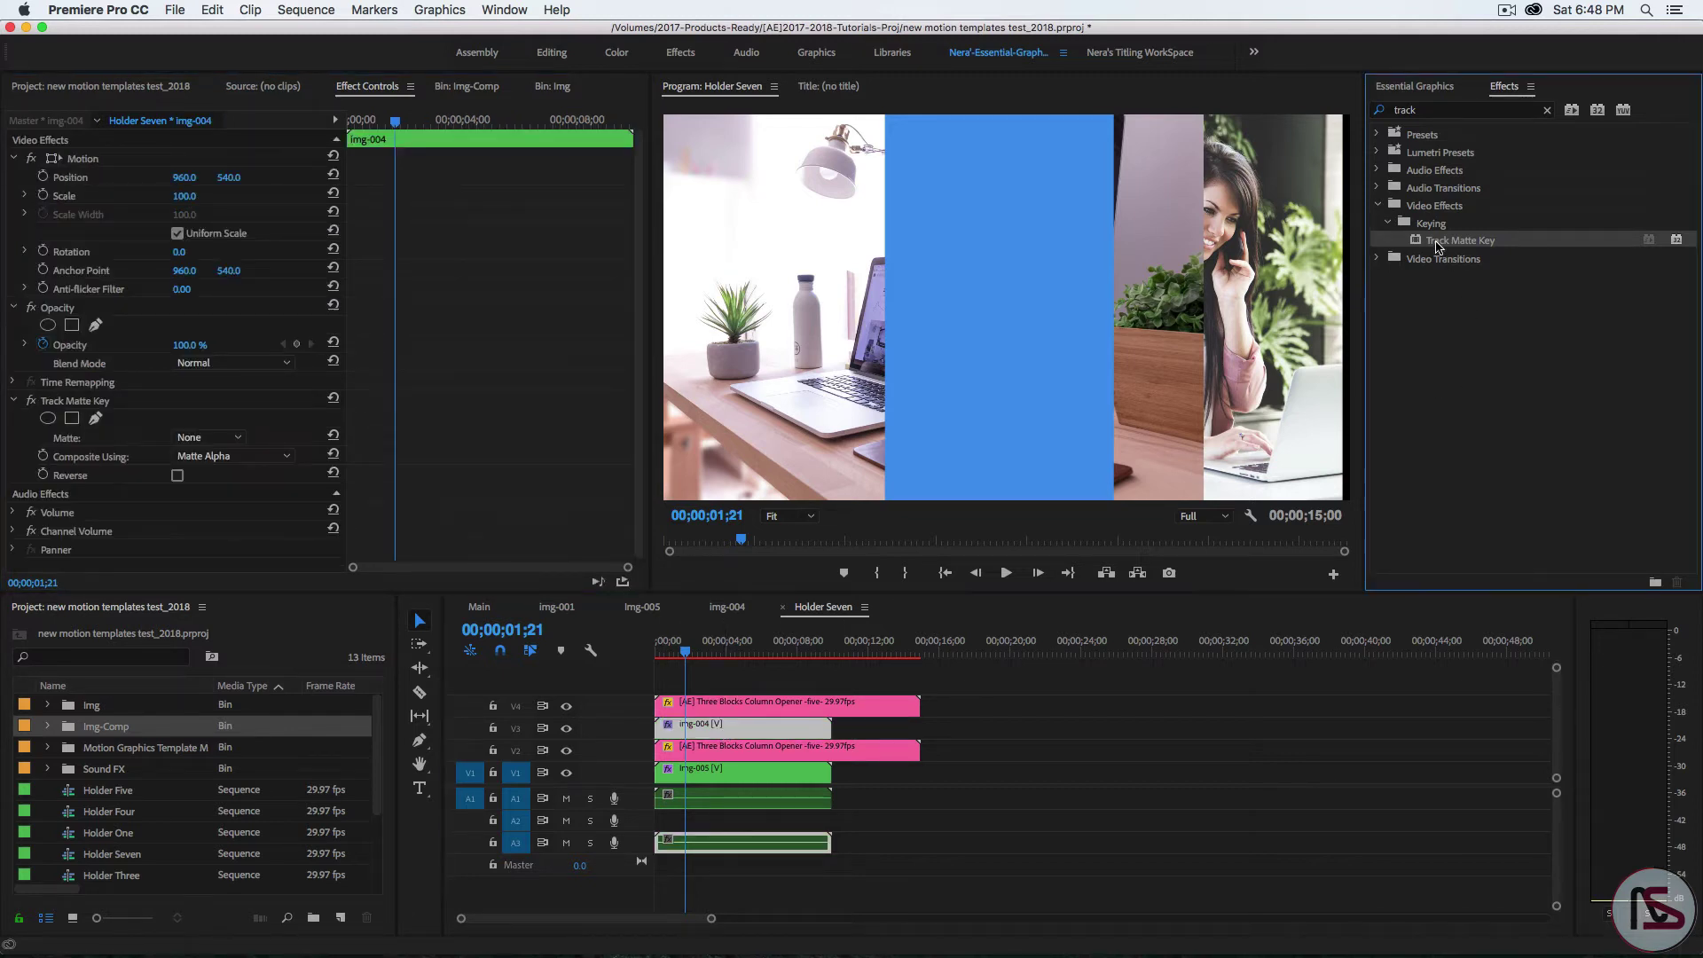
{"action": "left_click", "coordinate": [237, 438]}
{"action": "left_click", "coordinate": [227, 484]}
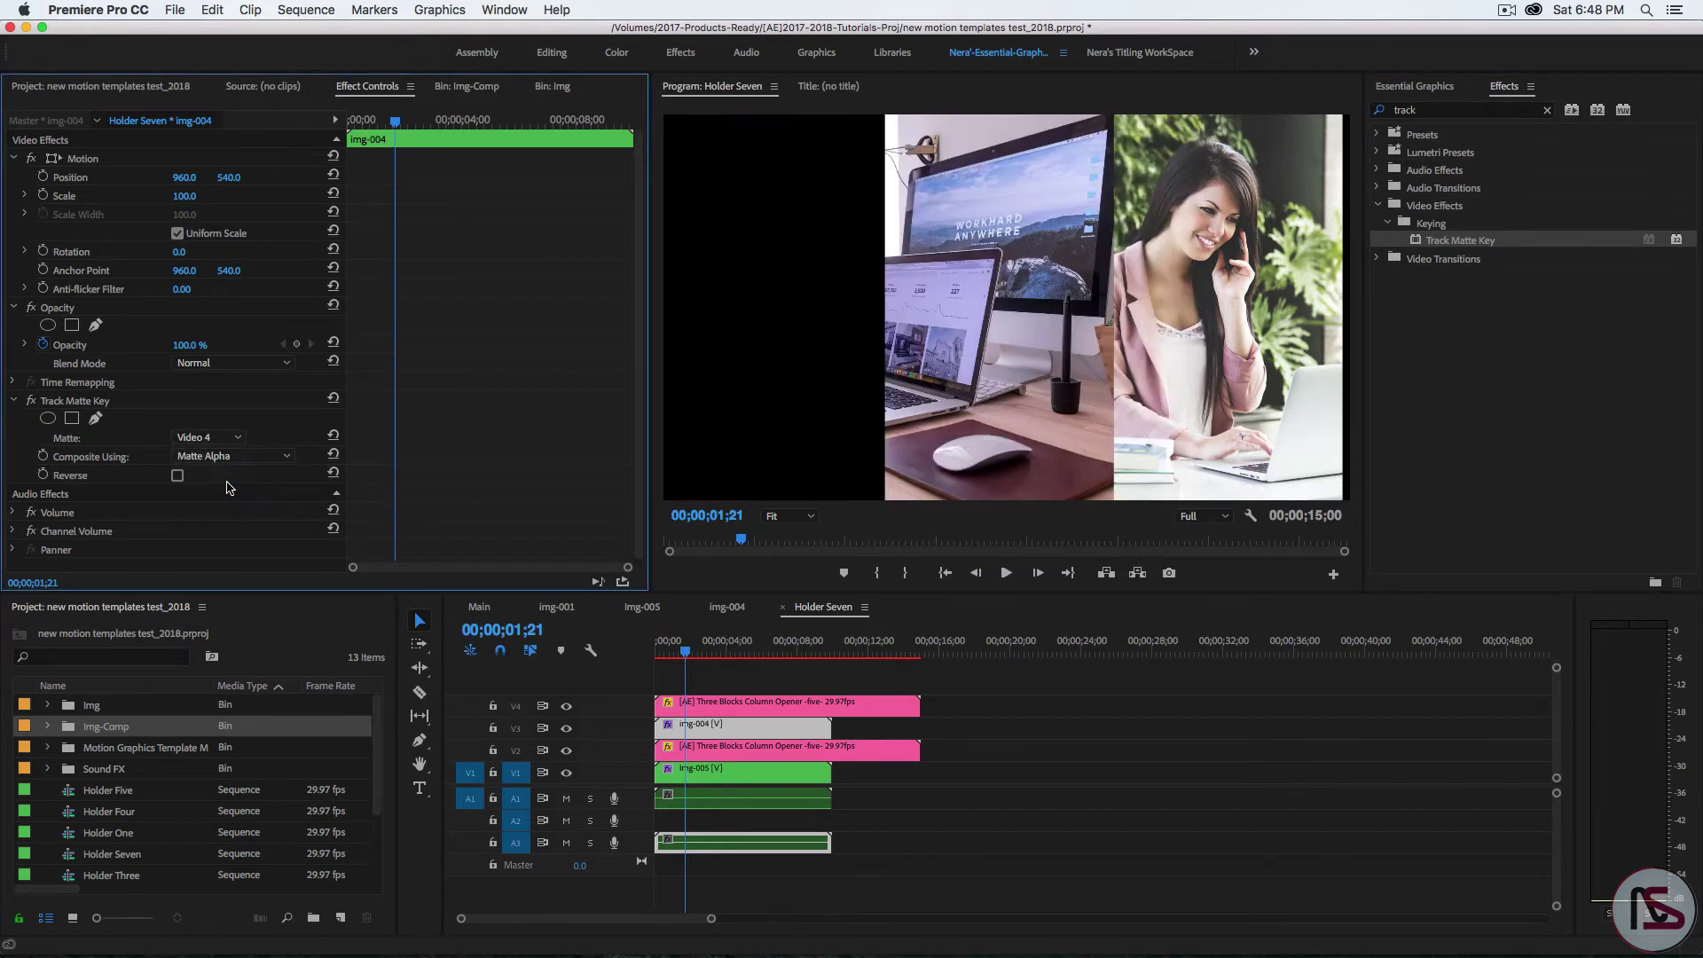
Check the matted columns around two seconds and step back through the frames where the third text starts appearing
{"action": "mouse_move", "coordinate": [685, 655]}
{"action": "left_mouse_down"}
{"action": "mouse_move", "coordinate": [658, 656]}
{"action": "mouse_move", "coordinate": [692, 665]}
{"action": "left_mouse_up"}
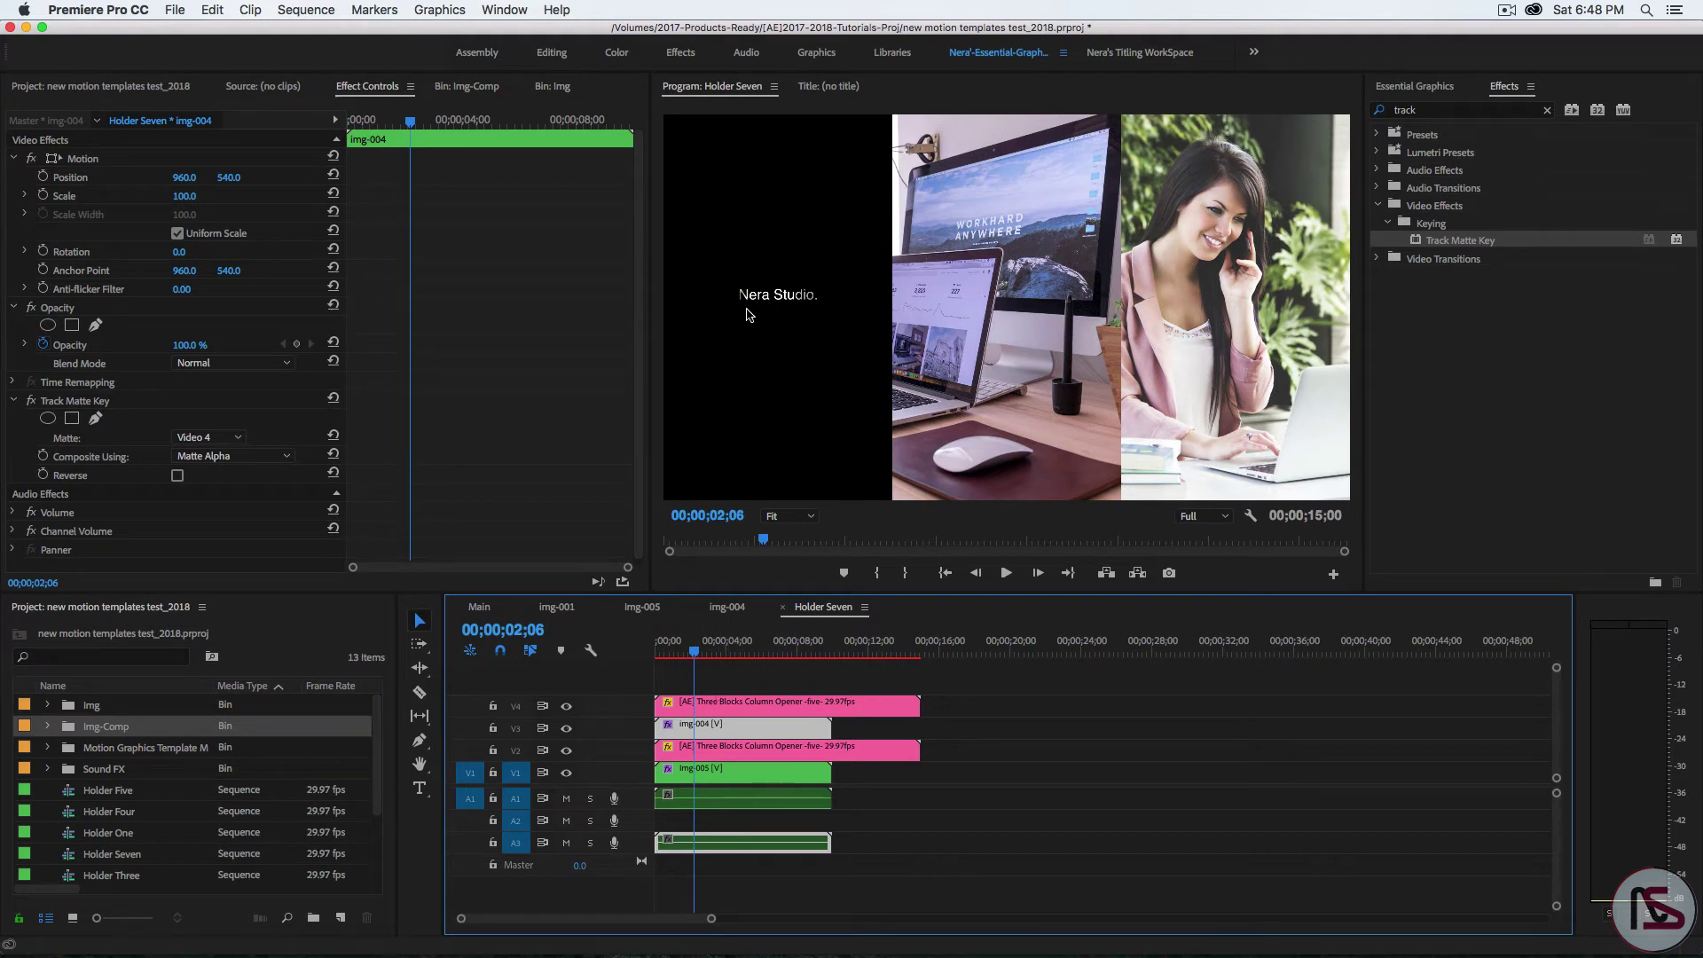
{"action": "key", "text": "Left"}
{"action": "key", "text": "Left"}
{"action": "key", "text": "Left"}
{"action": "key", "text": "Left"}
{"action": "key", "text": "Left"}
{"action": "key", "text": "Left"}
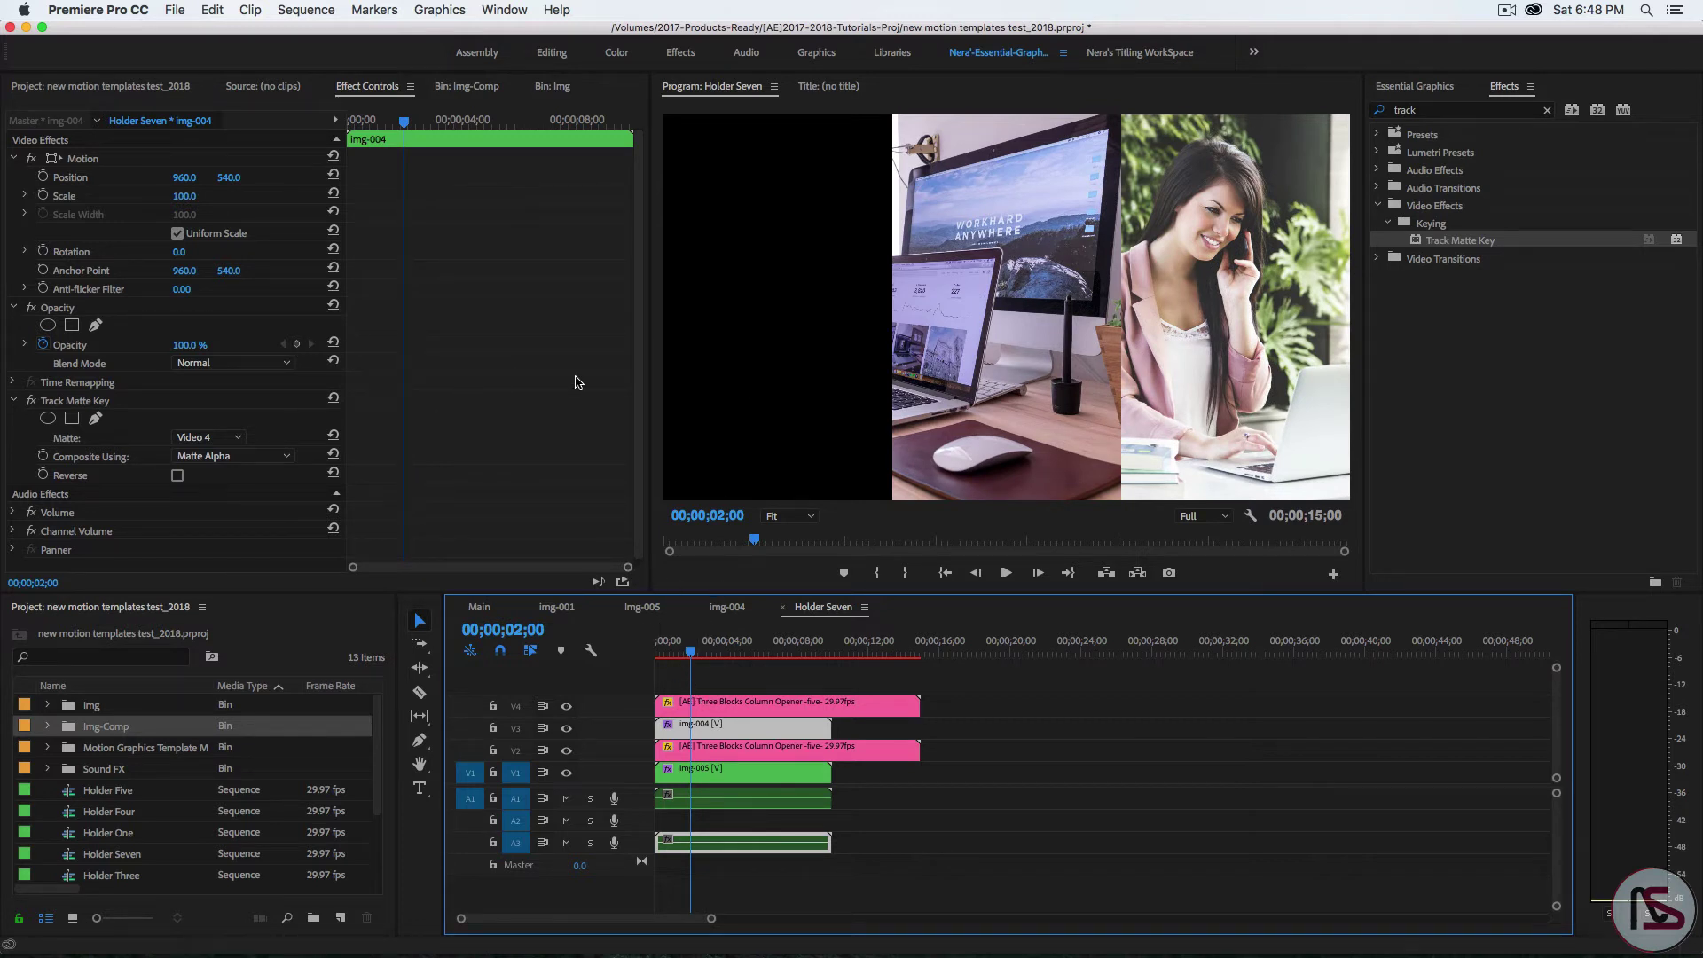
Collapse the Motion properties of the img-004 clip on V3 and review its Track Matte Key settings
{"action": "left_click", "coordinate": [640, 354]}
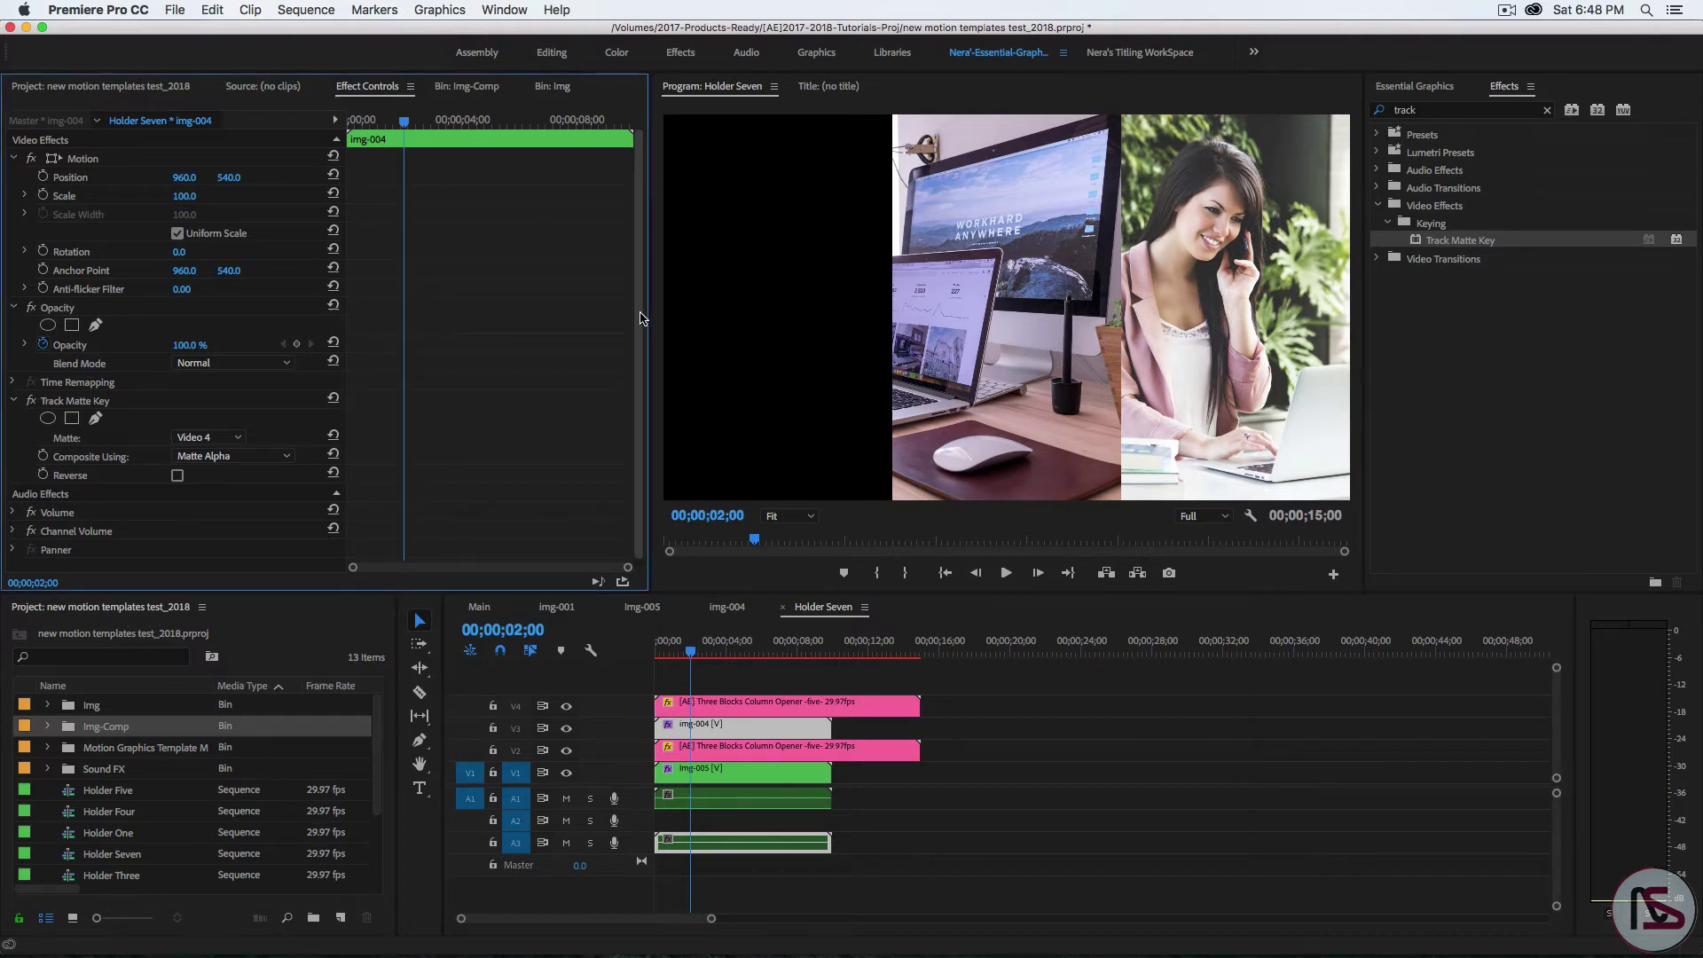
{"action": "left_click", "coordinate": [14, 160]}
{"action": "left_click", "coordinate": [701, 725]}
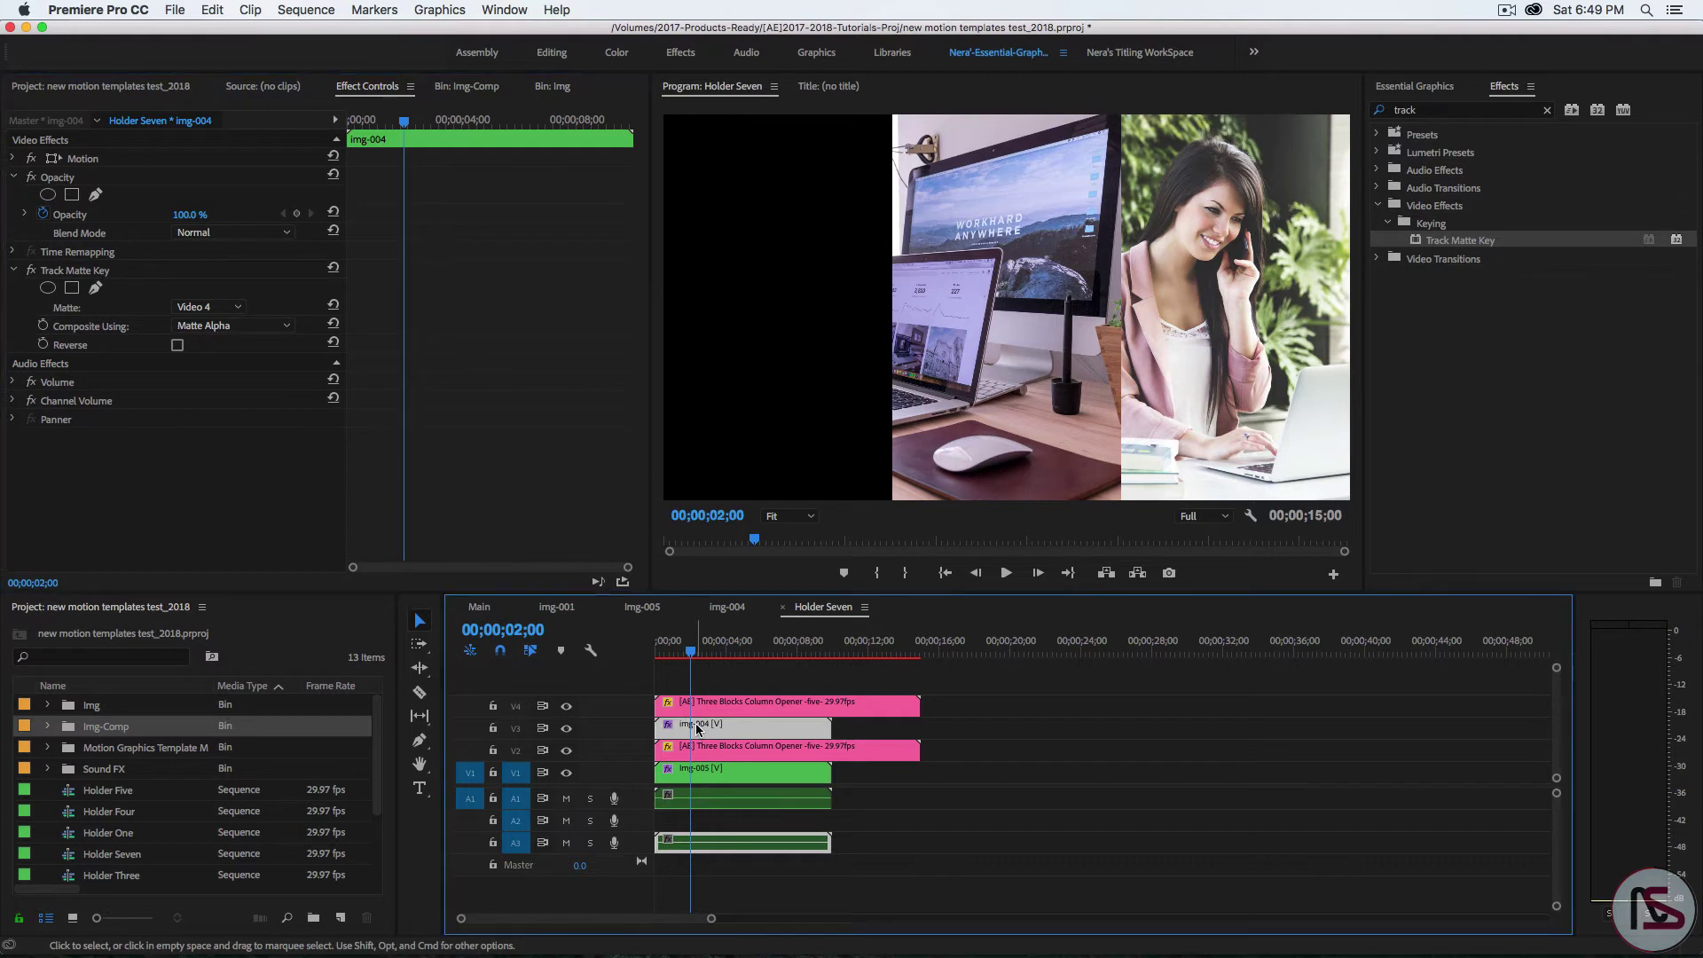
In the Three Blocks Column Opener copy on V4, set Text 3 Opacity to 0
{"action": "left_click", "coordinate": [702, 710]}
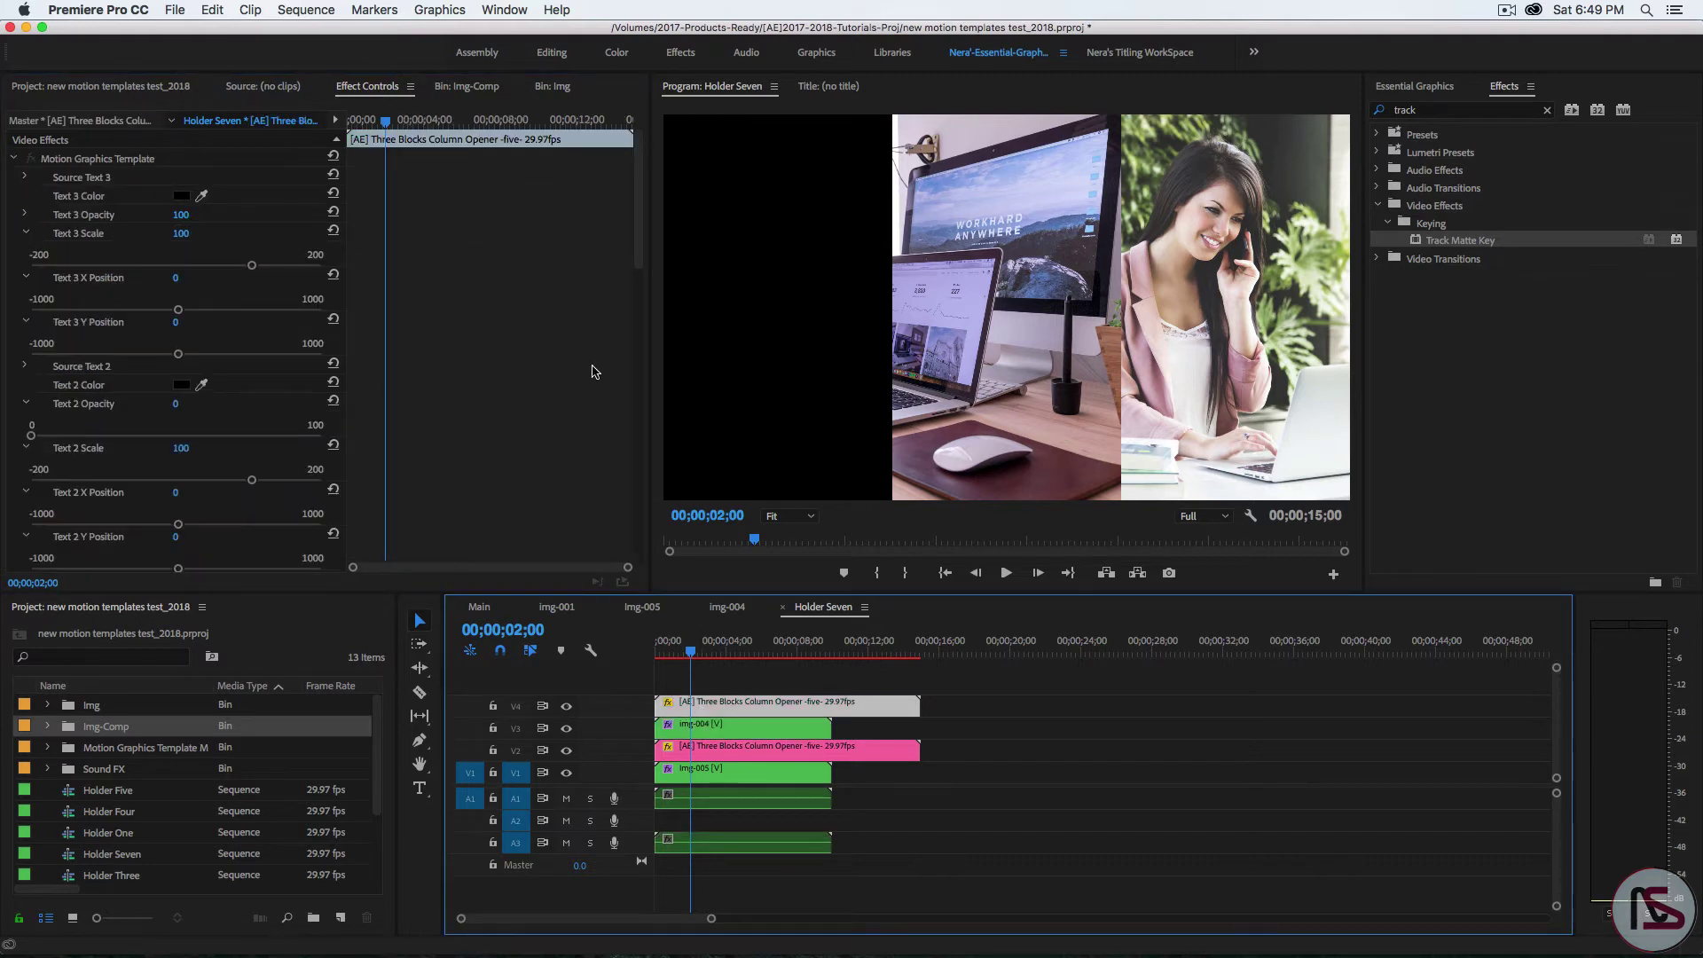
{"action": "left_click", "coordinate": [638, 226]}
{"action": "scroll", "coordinate": [639, 213], "scroll_direction": "down", "scroll_amount": 2}
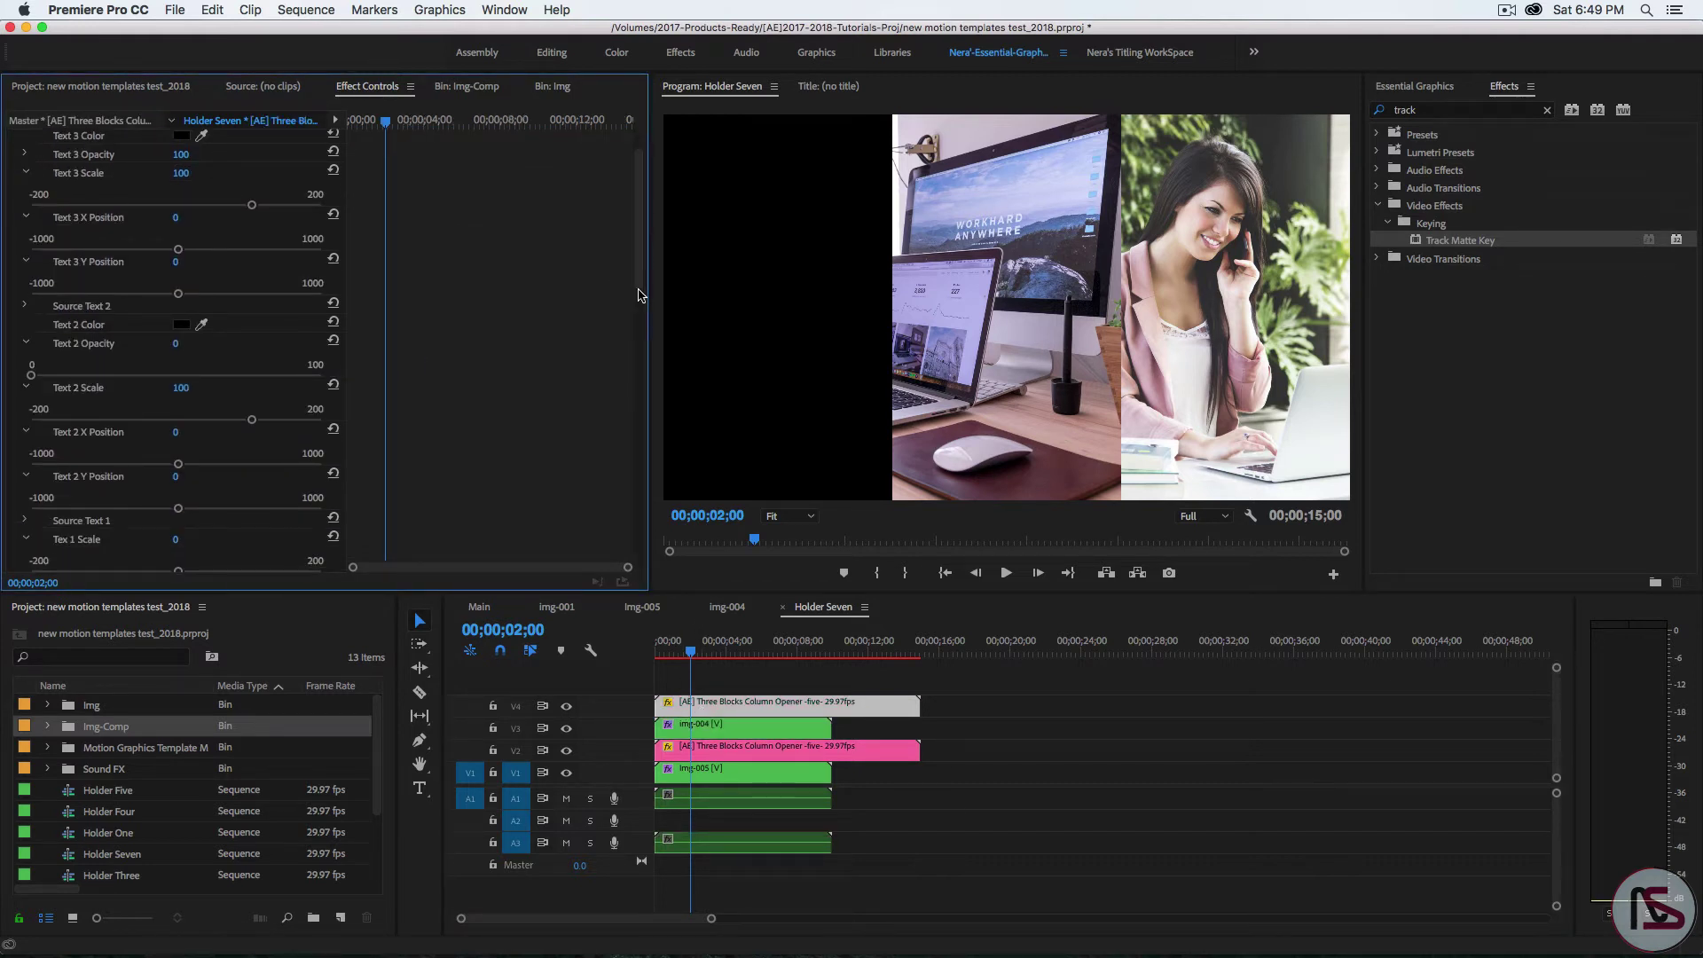
{"action": "left_click", "coordinate": [698, 654]}
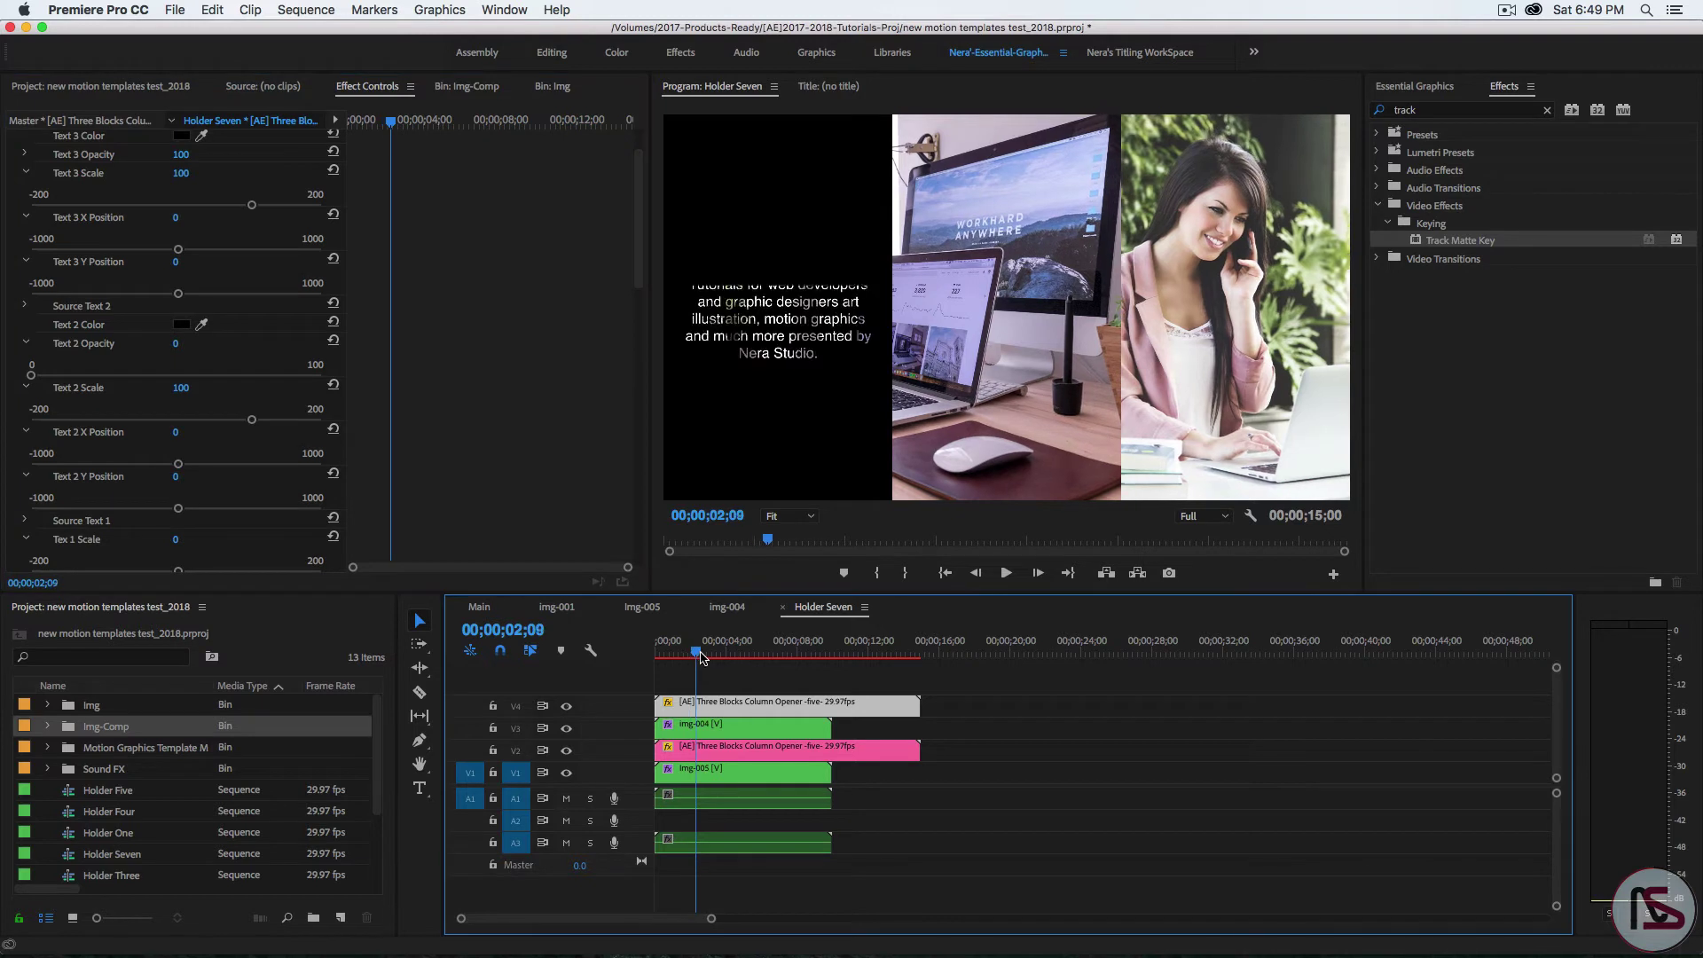
{"action": "left_click", "coordinate": [636, 222]}
{"action": "left_click_drag", "start_coordinate": [636, 222], "coordinate": [635, 333]}
{"action": "scroll", "coordinate": [142, 248], "scroll_direction": "up", "scroll_amount": 10}
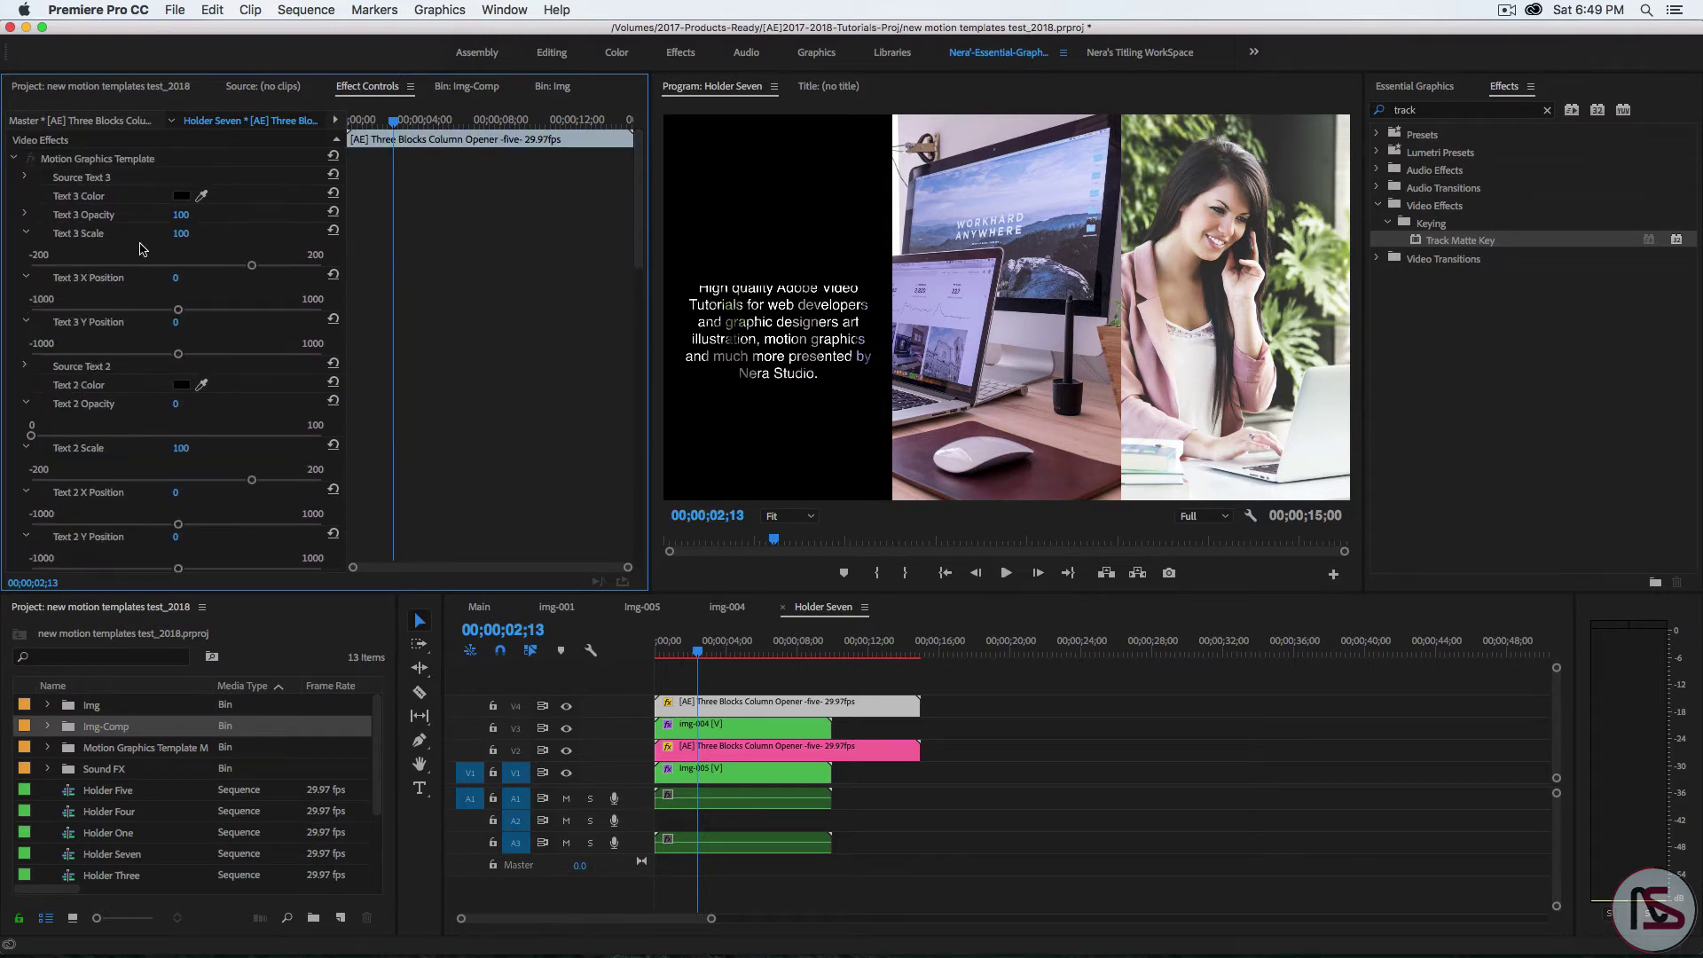
{"action": "left_click", "coordinate": [180, 215]}
{"action": "type", "text": "0"}
{"action": "key", "text": "Return"}
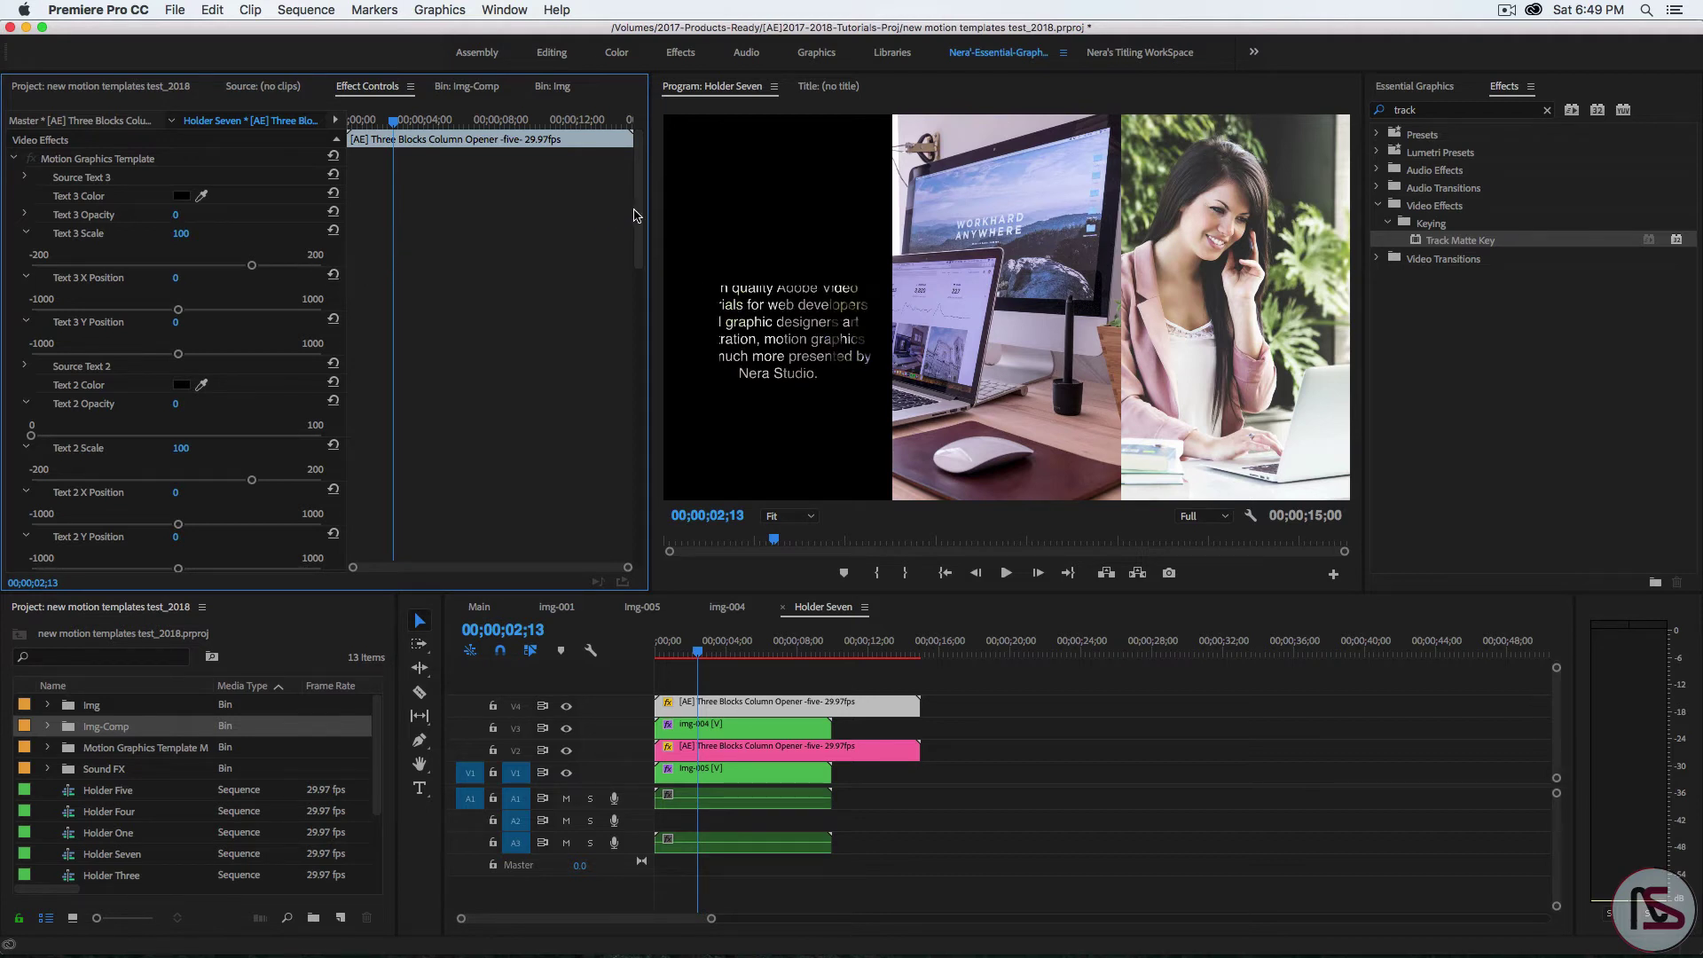
Examine the V4 opener copy's third source text and its remaining text, stroke and mask settings
{"action": "left_click_drag", "start_coordinate": [635, 216], "coordinate": [643, 358]}
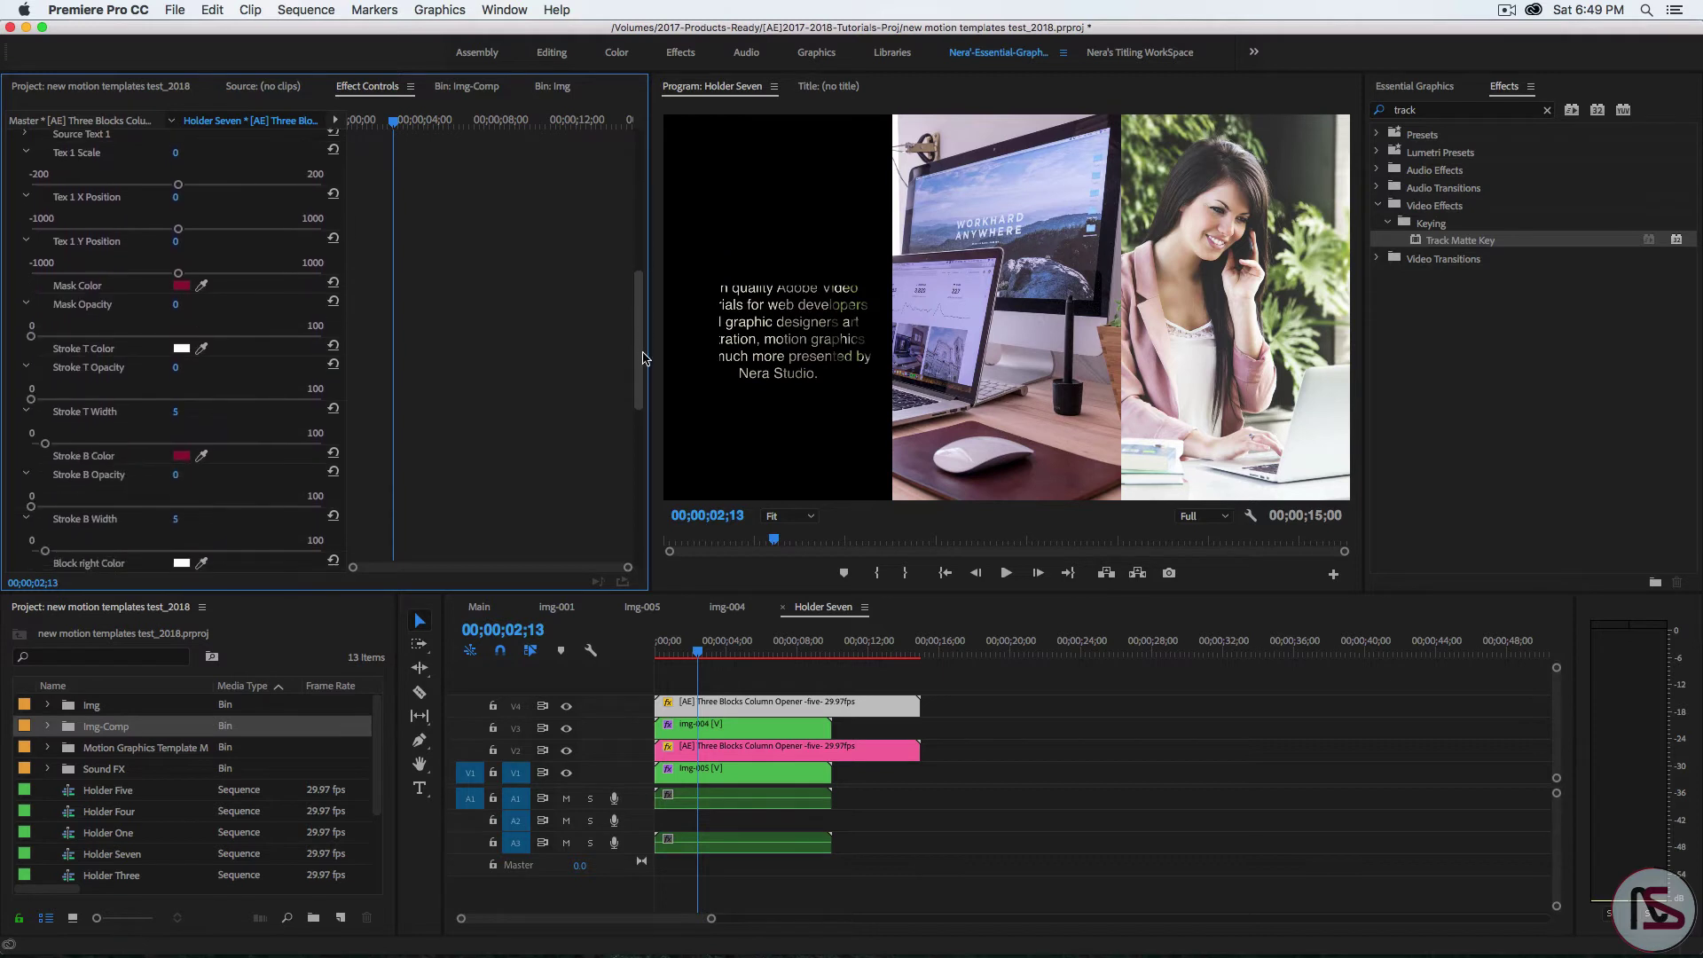
{"action": "scroll", "coordinate": [644, 359], "scroll_direction": "up", "scroll_amount": 15}
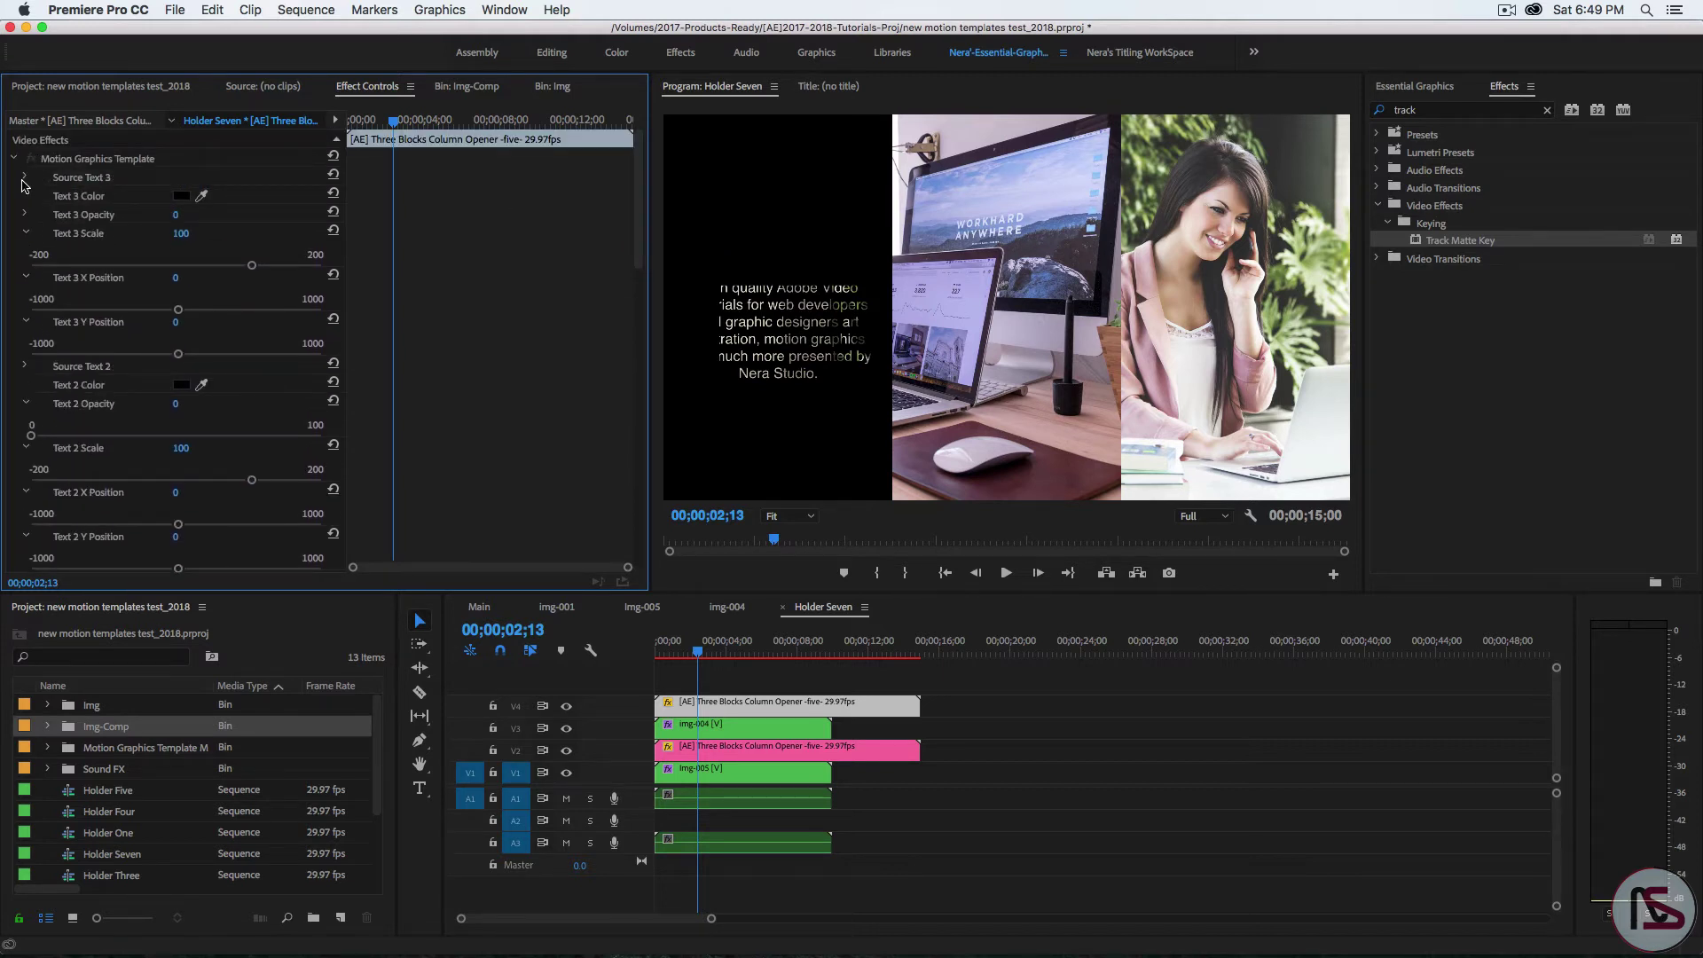
{"action": "left_click", "coordinate": [23, 179]}
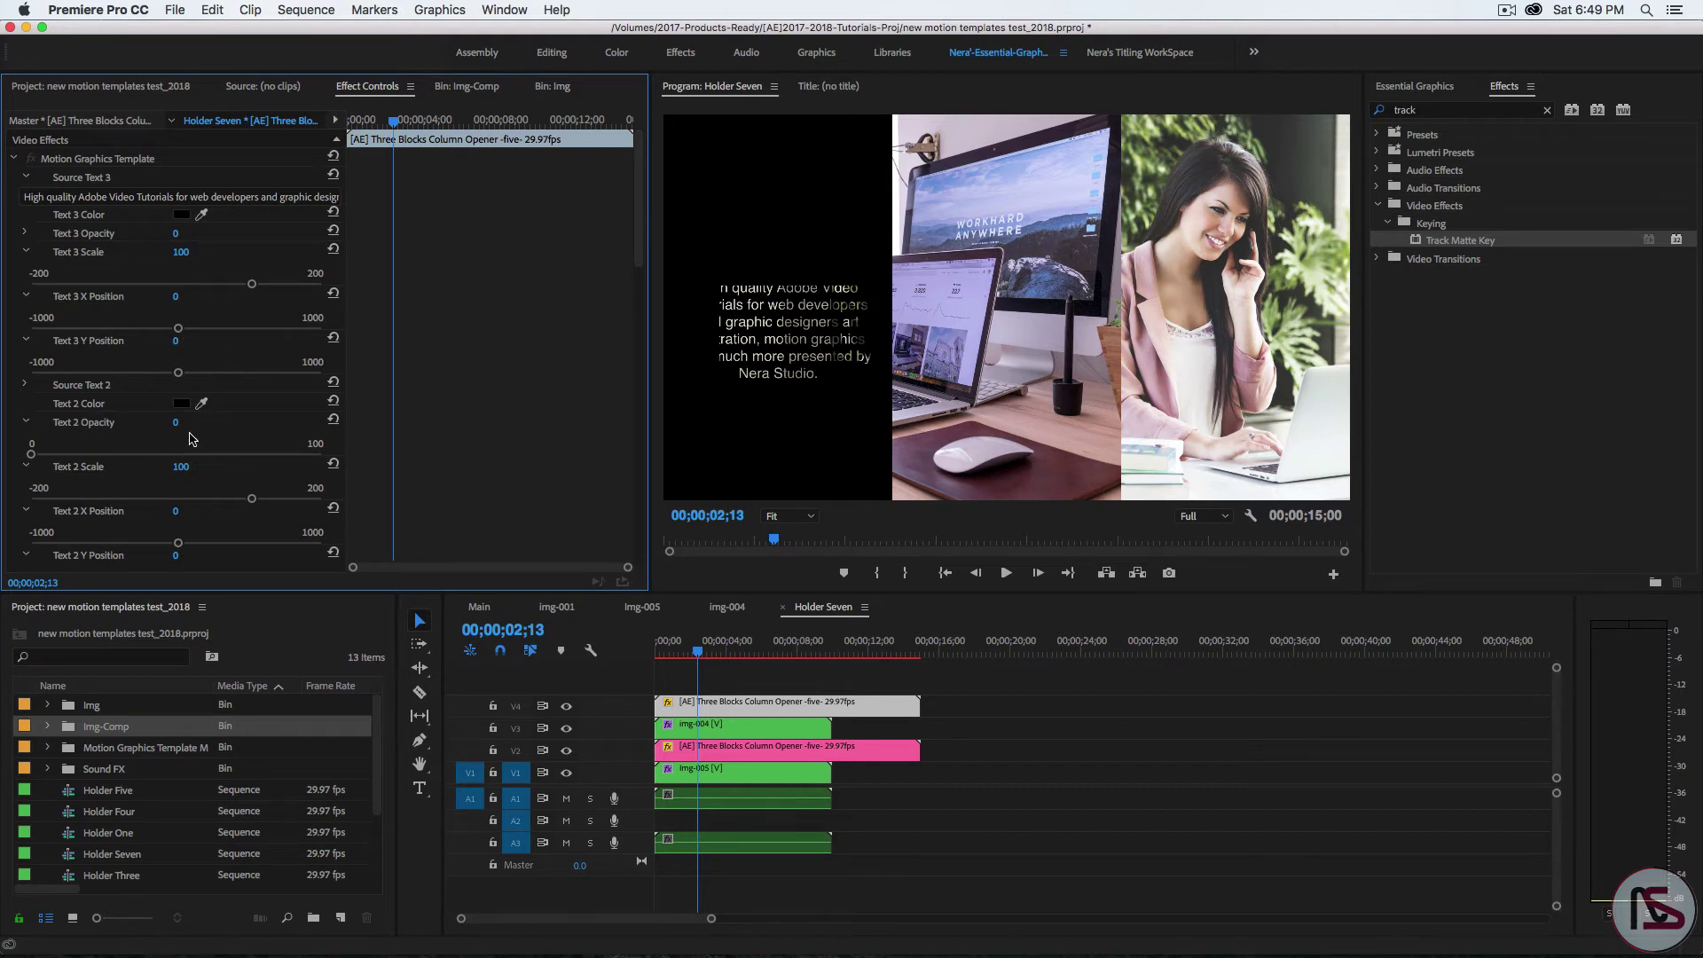
{"action": "scroll", "coordinate": [642, 260], "scroll_direction": "down", "scroll_amount": 5}
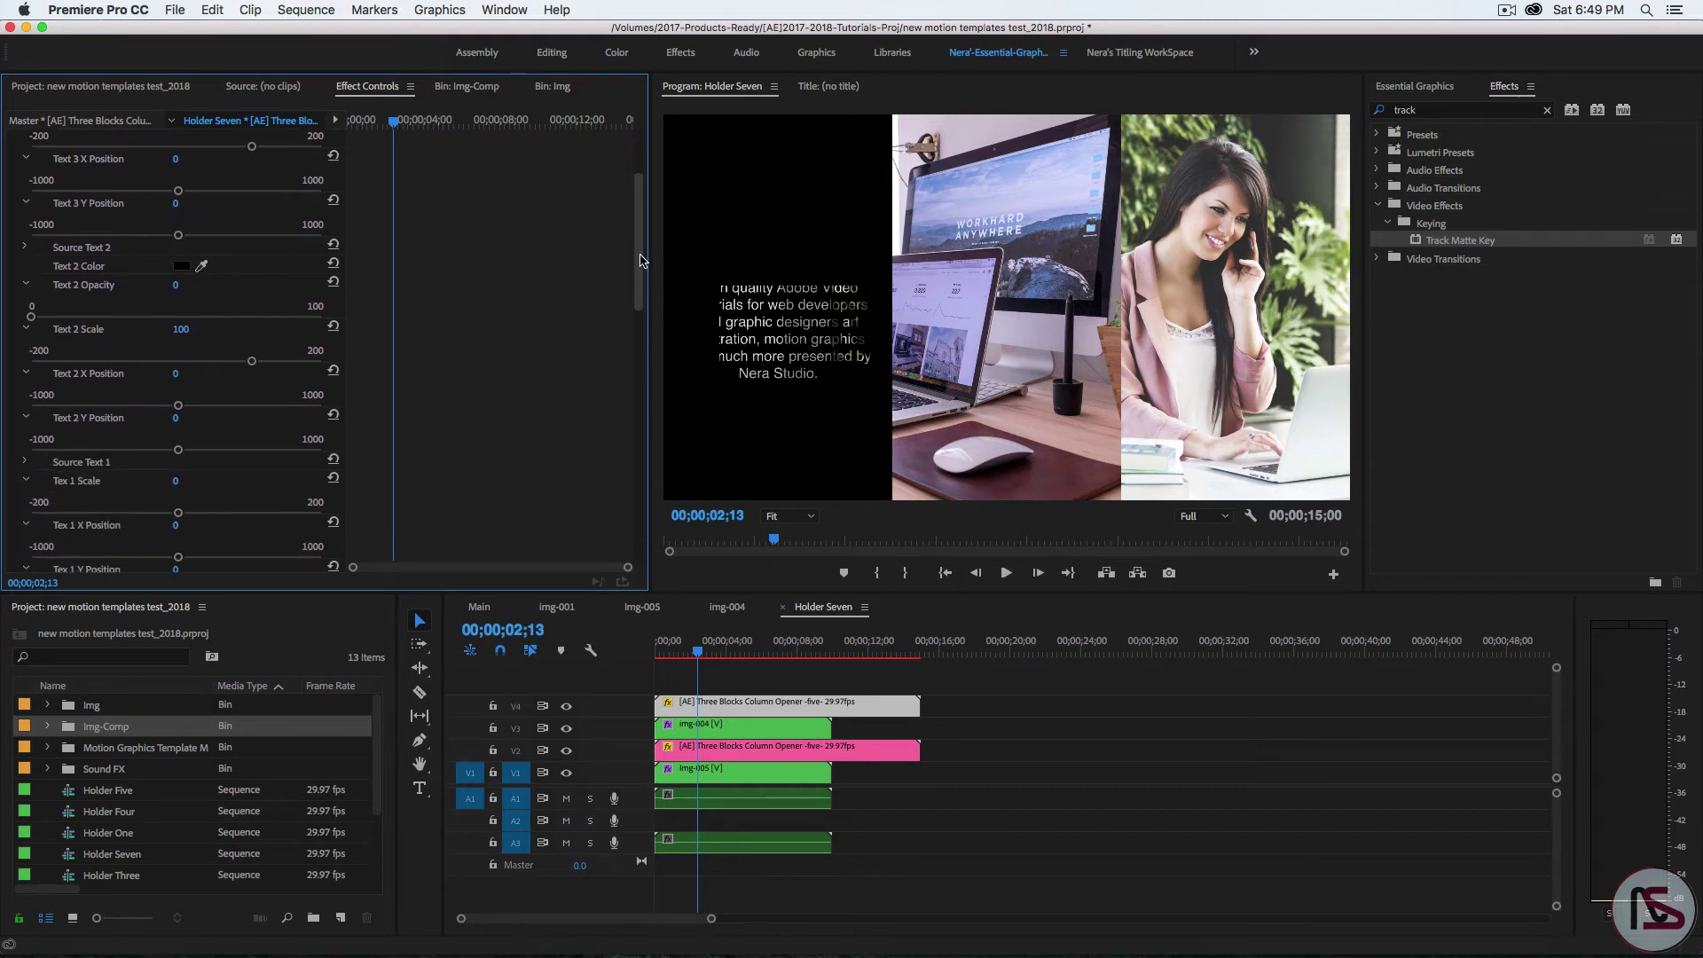
{"action": "left_click_drag", "start_coordinate": [642, 260], "coordinate": [642, 456]}
In the opener copy on V2, set Text 3 Opacity to 0 and check the frames around two seconds
{"action": "left_click", "coordinate": [770, 749]}
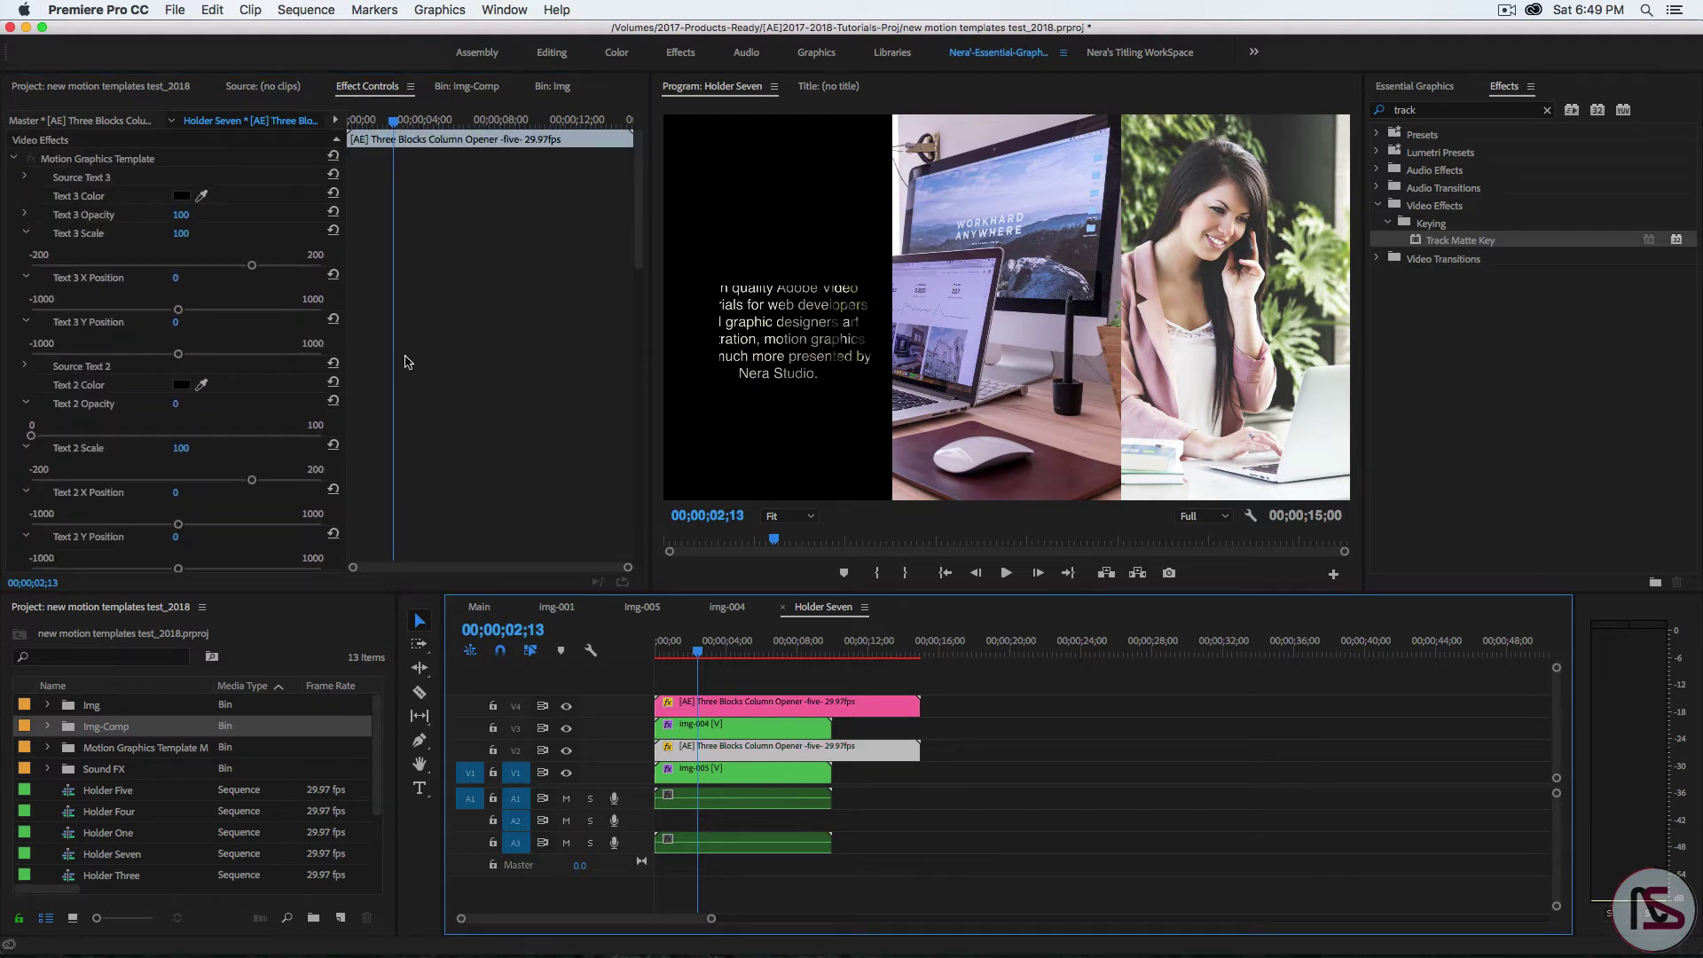
{"action": "left_click", "coordinate": [180, 214]}
{"action": "type", "text": "0"}
{"action": "key", "text": "Return"}
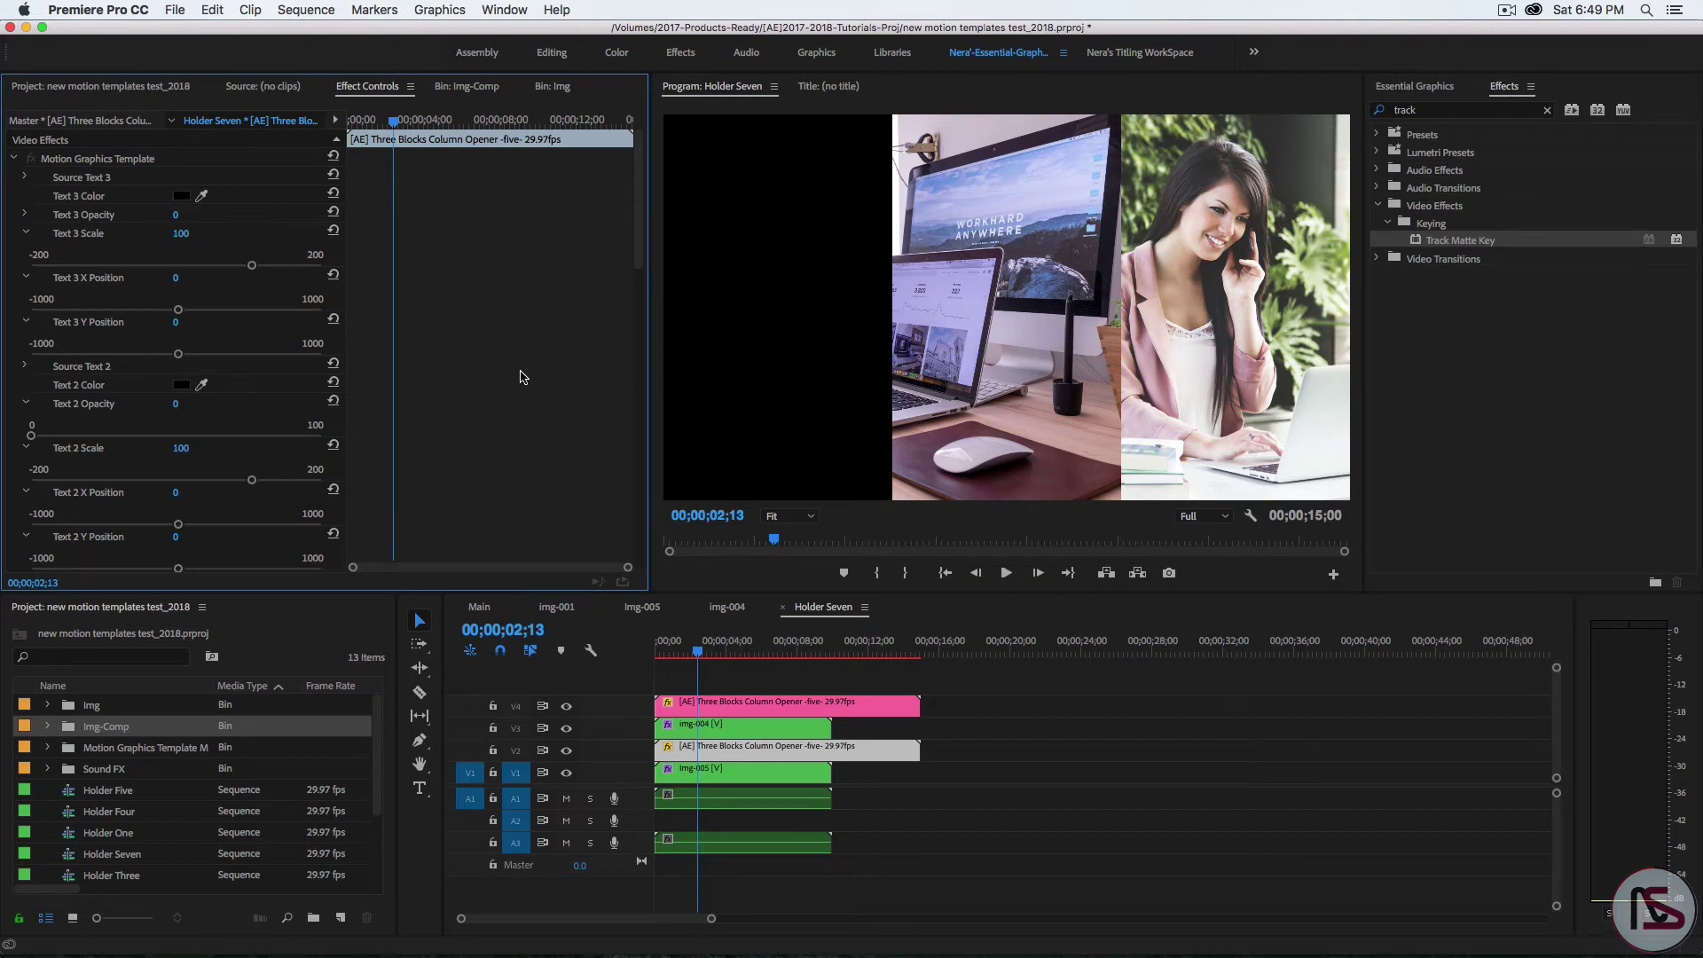
{"action": "left_click_drag", "start_coordinate": [693, 654], "coordinate": [701, 663]}
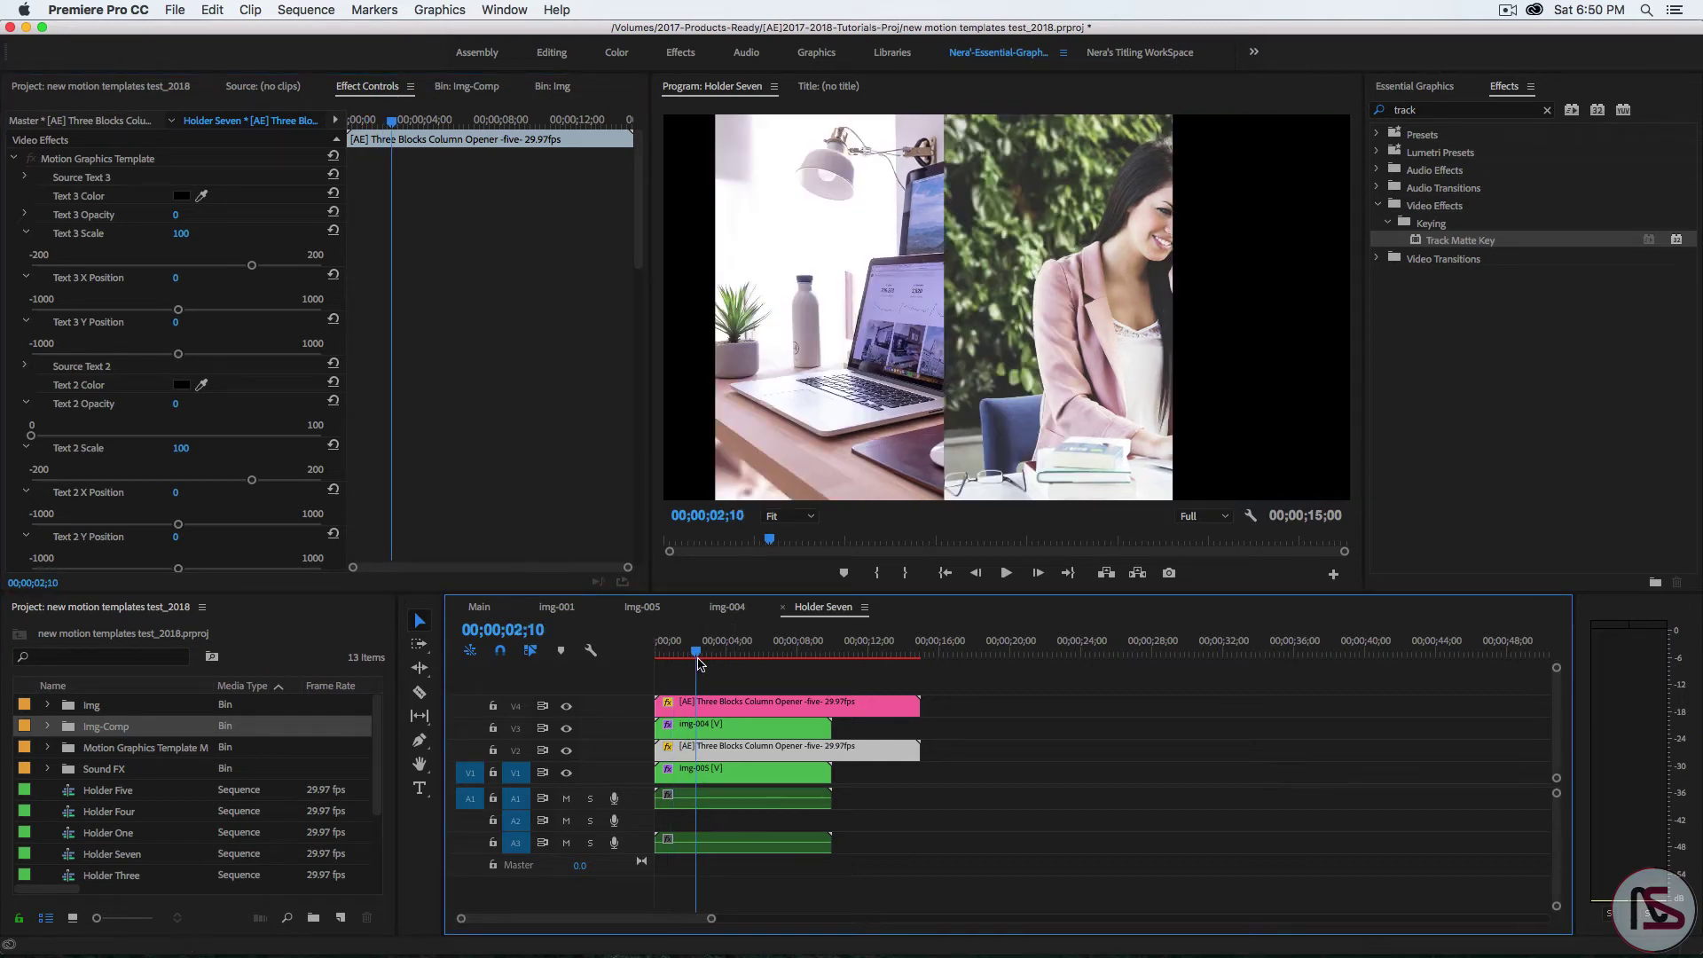
Add a fresh Three Blocks Column Opener template from Nera's Package onto V5 at the start of the sequence
{"action": "left_click", "coordinate": [1443, 90]}
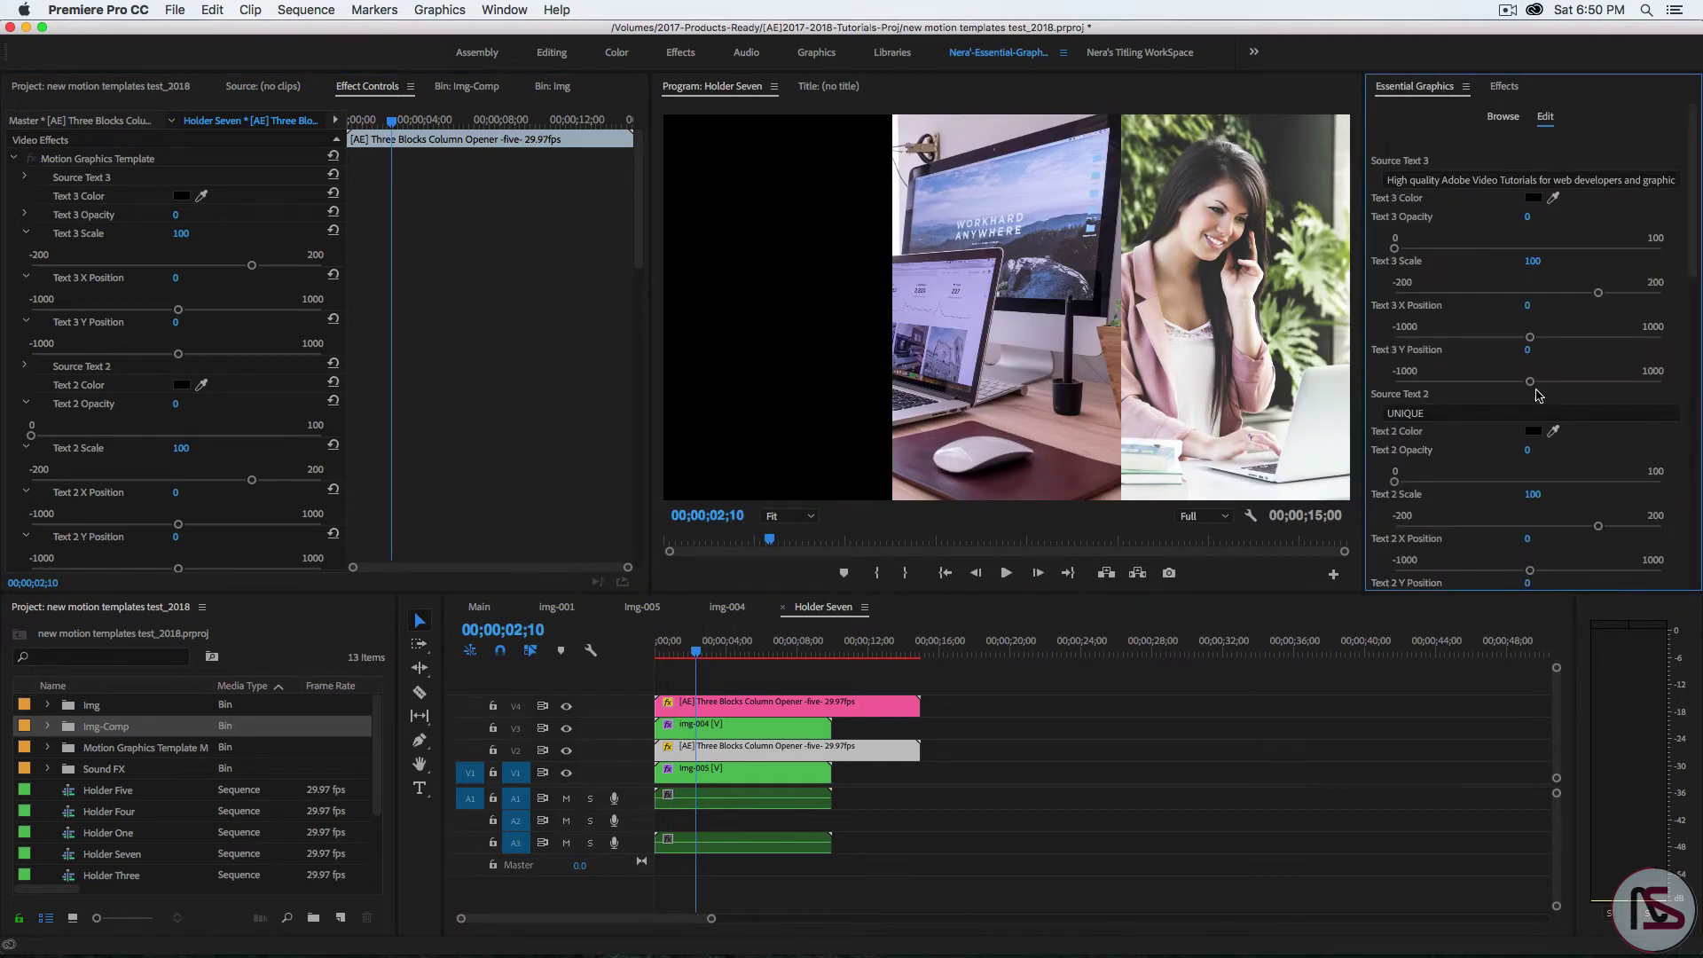
{"action": "left_click", "coordinate": [1503, 117]}
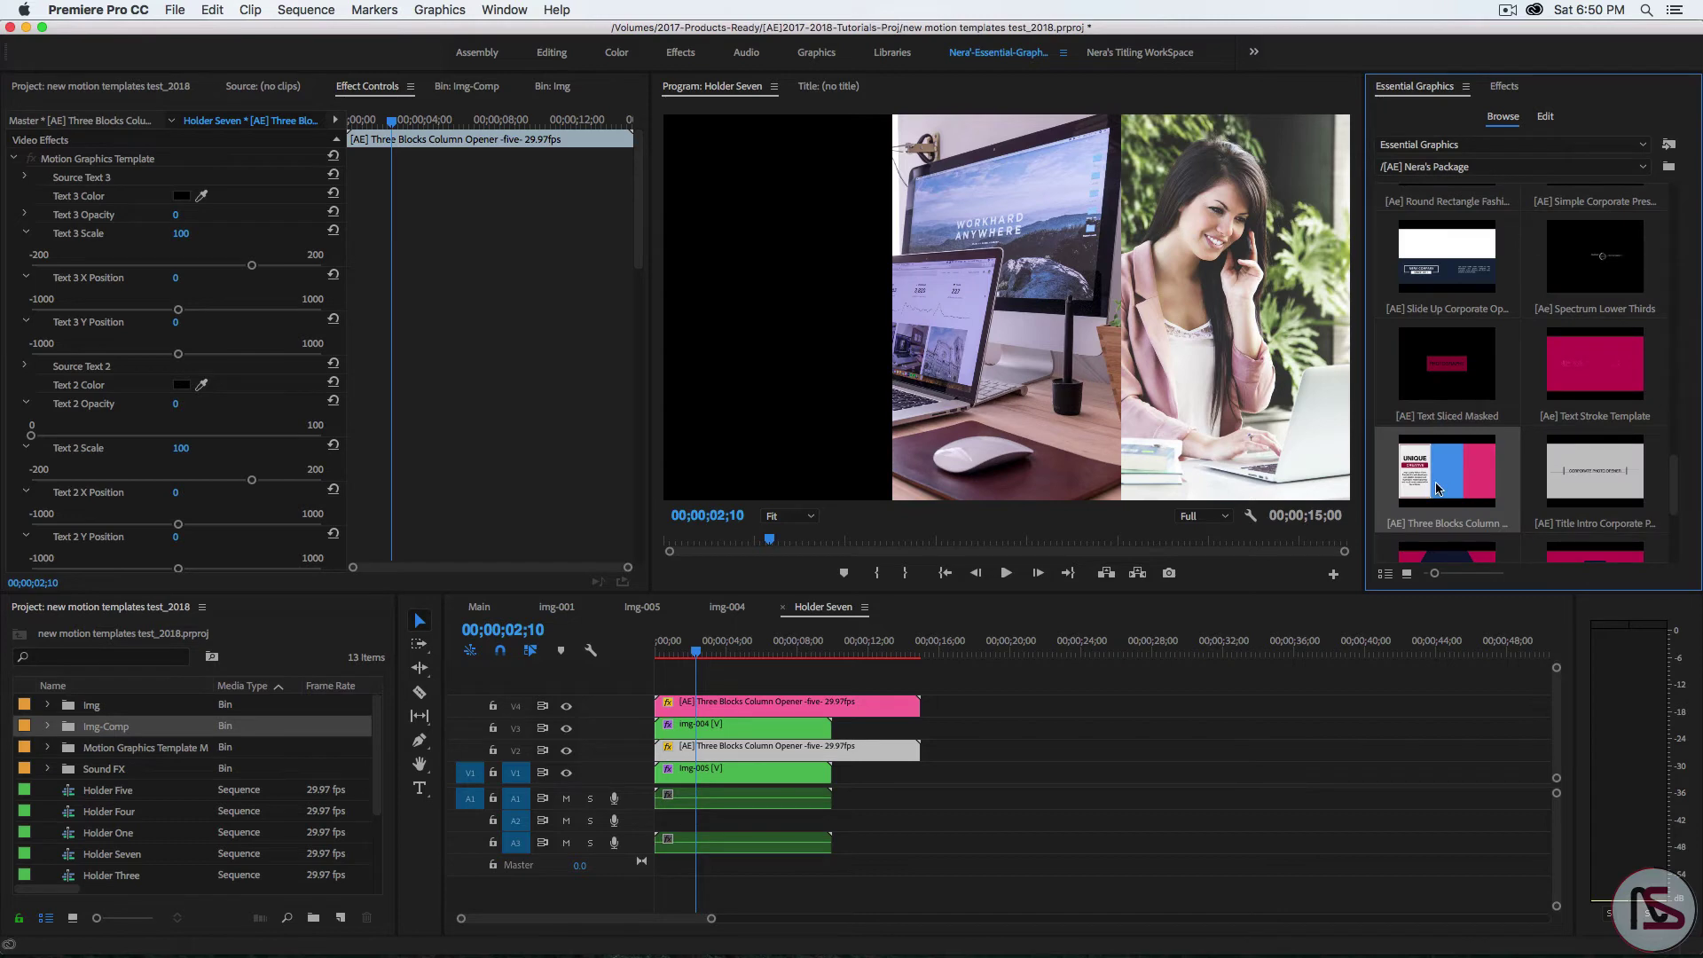
{"action": "left_click_drag", "start_coordinate": [1446, 470], "coordinate": [657, 685]}
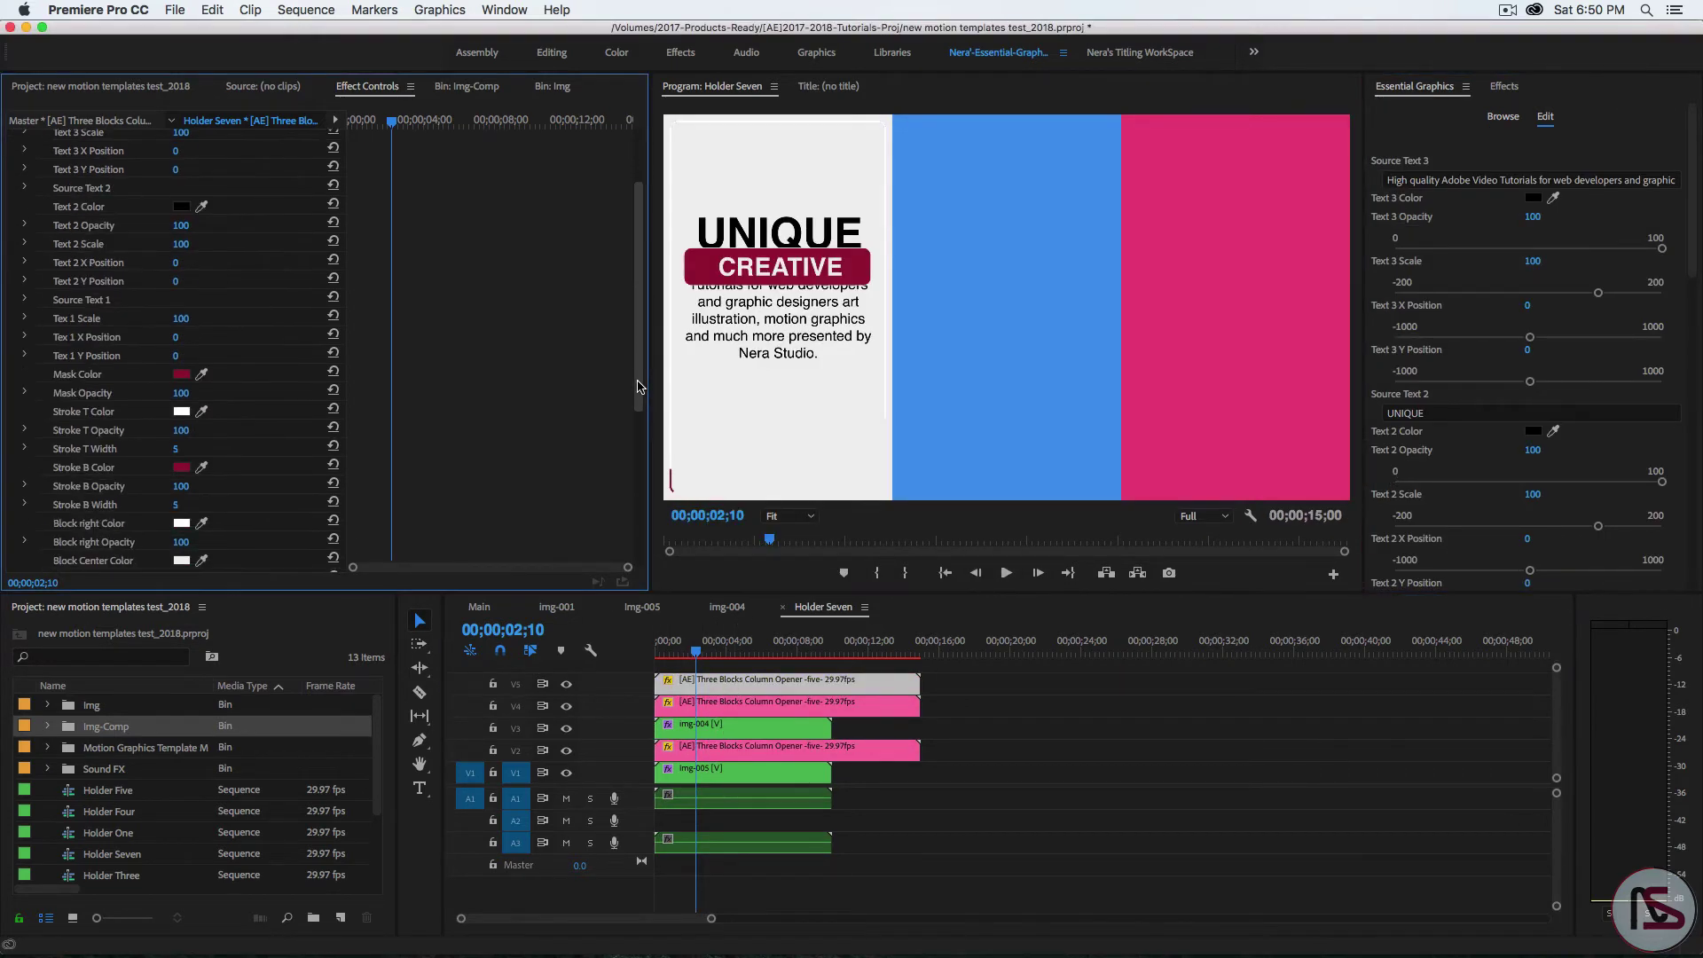
In the V5 opener, set the Mask BG Opacity to 0 for the cyan, blue and pink backgrounds
{"action": "left_click", "coordinate": [637, 503]}
{"action": "left_click_drag", "start_coordinate": [637, 504], "coordinate": [637, 507]}
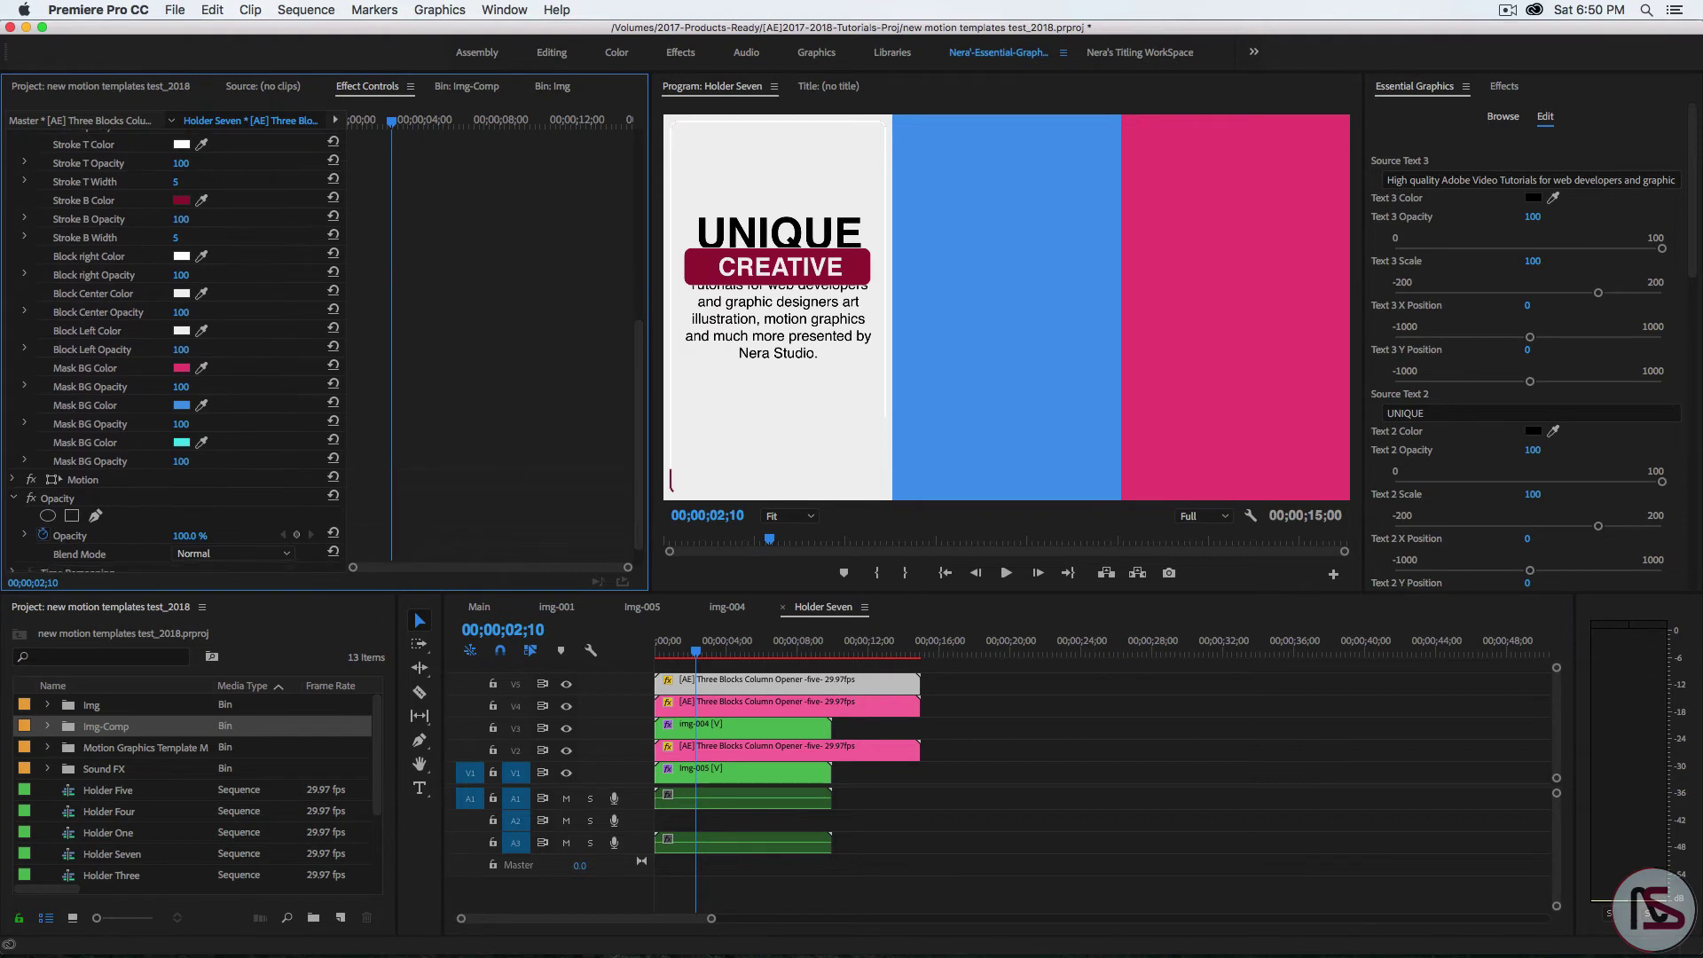
{"action": "left_click", "coordinate": [181, 461]}
{"action": "type", "text": "0"}
{"action": "key", "text": "Return"}
{"action": "left_click", "coordinate": [181, 424]}
{"action": "type", "text": "0"}
{"action": "key", "text": "Return"}
{"action": "left_click", "coordinate": [203, 385]}
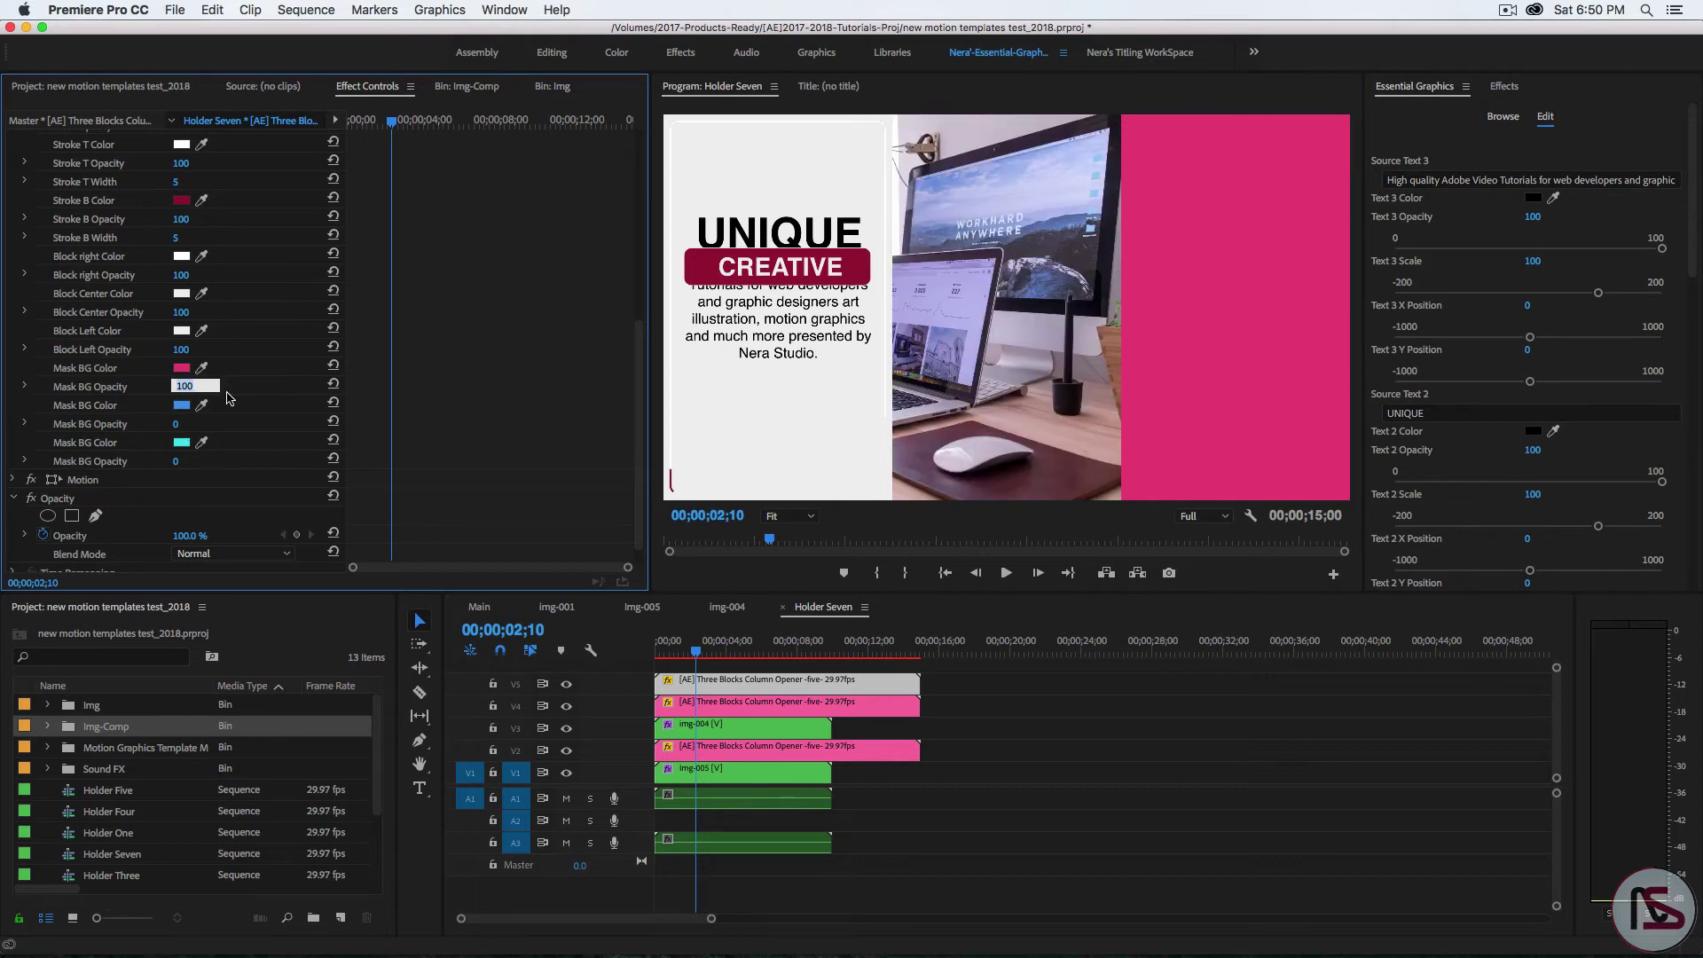
{"action": "type", "text": "0"}
{"action": "key", "text": "Return"}
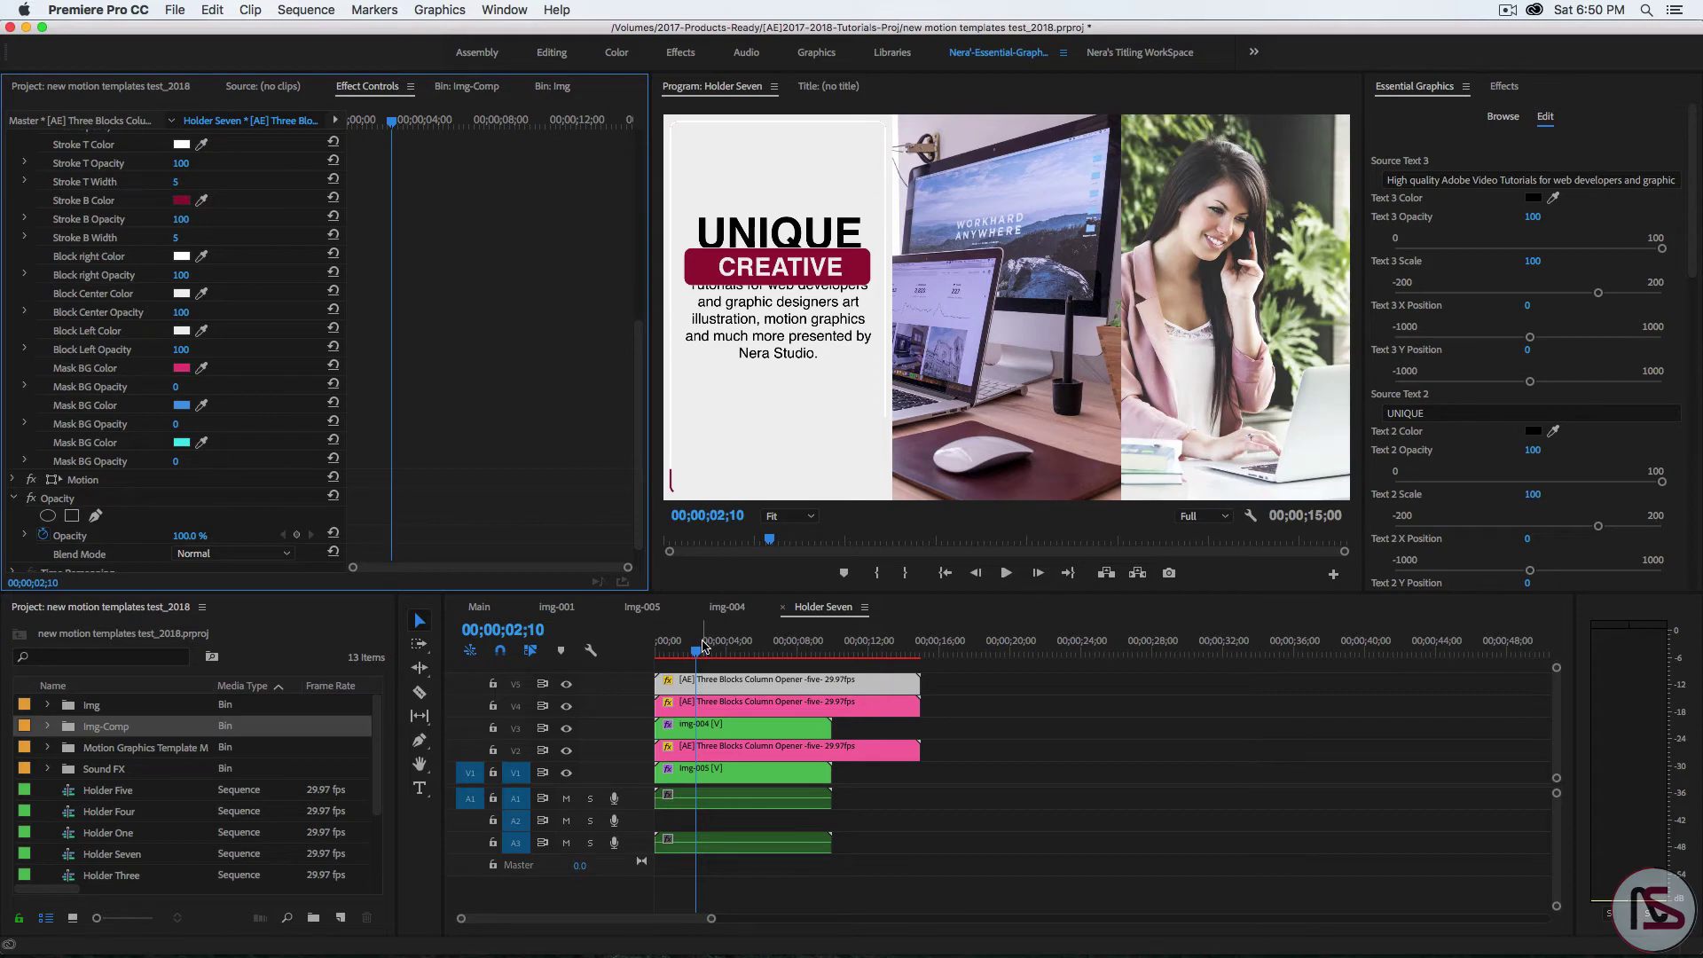
Scrub through the first four seconds of Holder Seven to check the column reveal with the visible text
{"action": "left_click", "coordinate": [672, 661]}
{"action": "left_click_drag", "start_coordinate": [671, 661], "coordinate": [727, 667]}
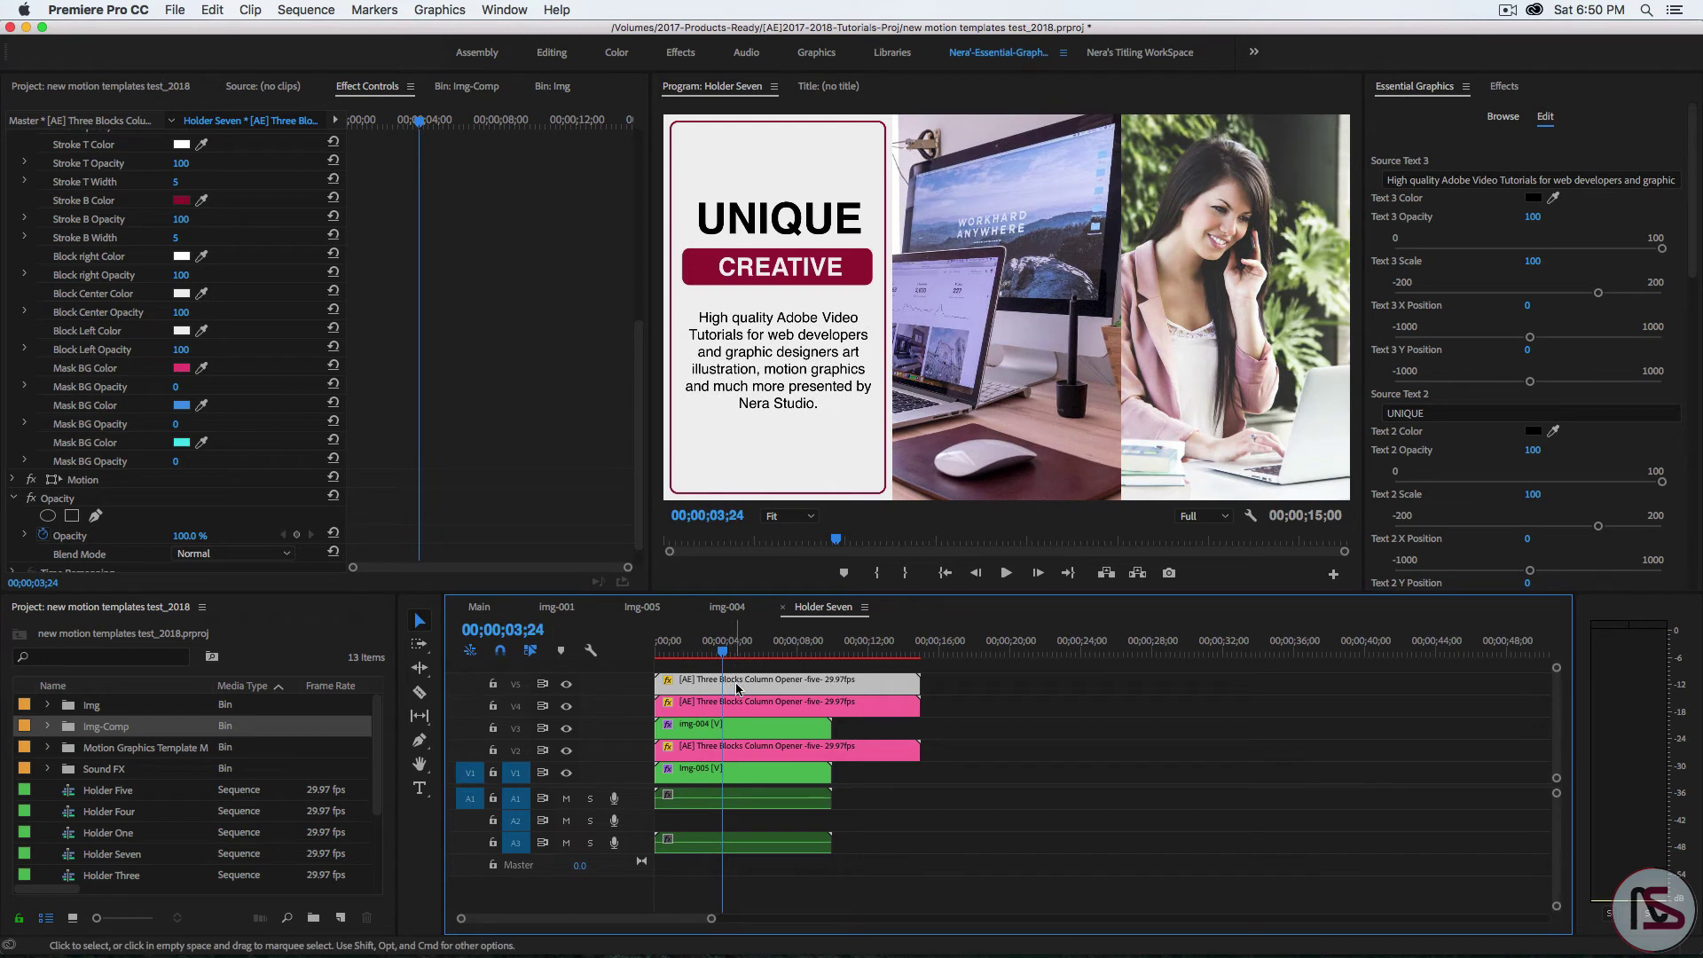
{"action": "left_click_drag", "start_coordinate": [722, 656], "coordinate": [676, 665]}
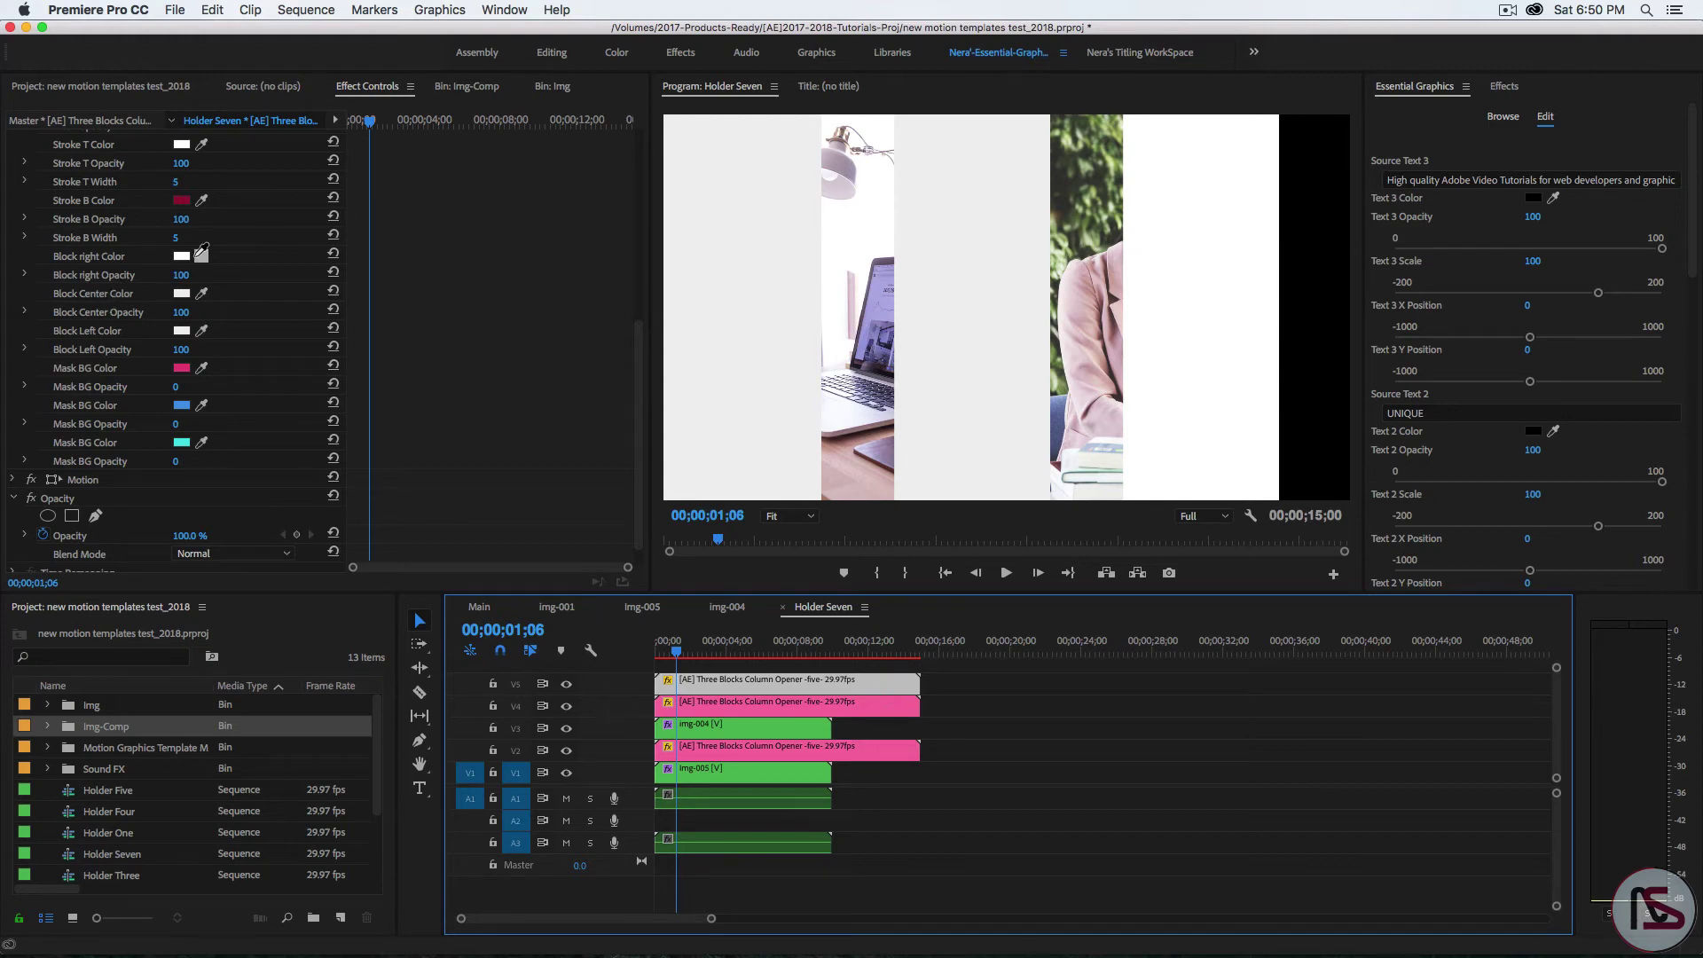
Sample the dark red of Stroke B Color for the V5 opener's Block right Color and preview the animation
{"action": "left_click", "coordinate": [202, 256]}
{"action": "left_click", "coordinate": [191, 195]}
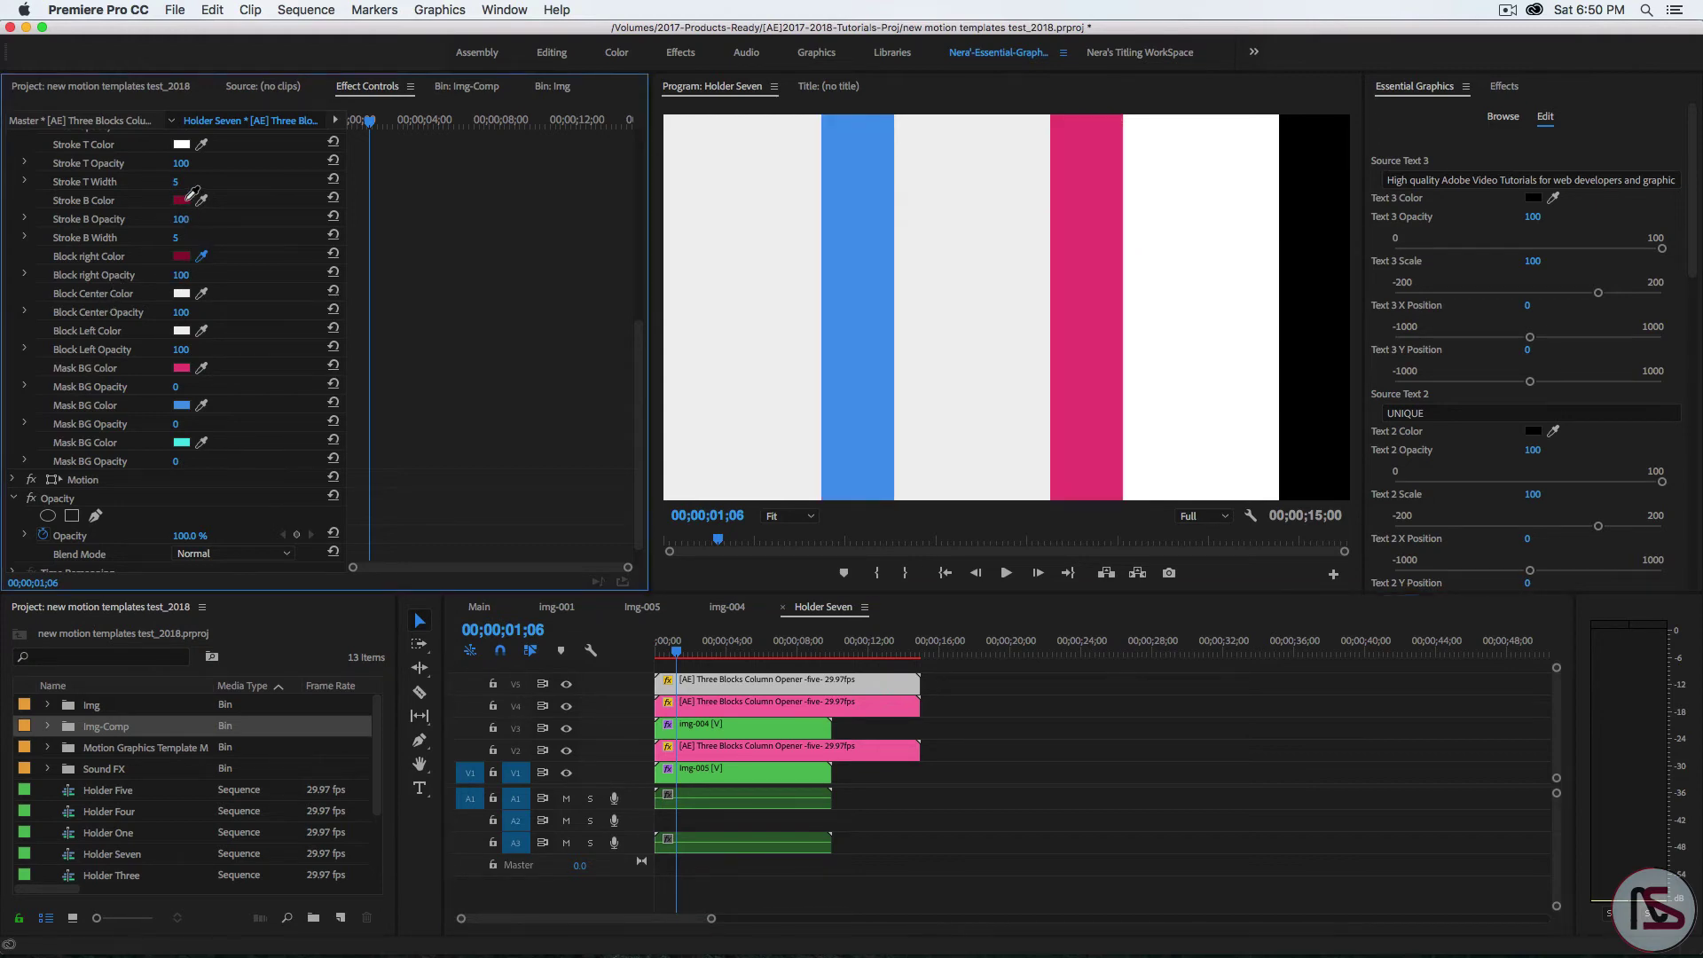
{"action": "left_click", "coordinate": [683, 656]}
{"action": "key", "text": "space"}
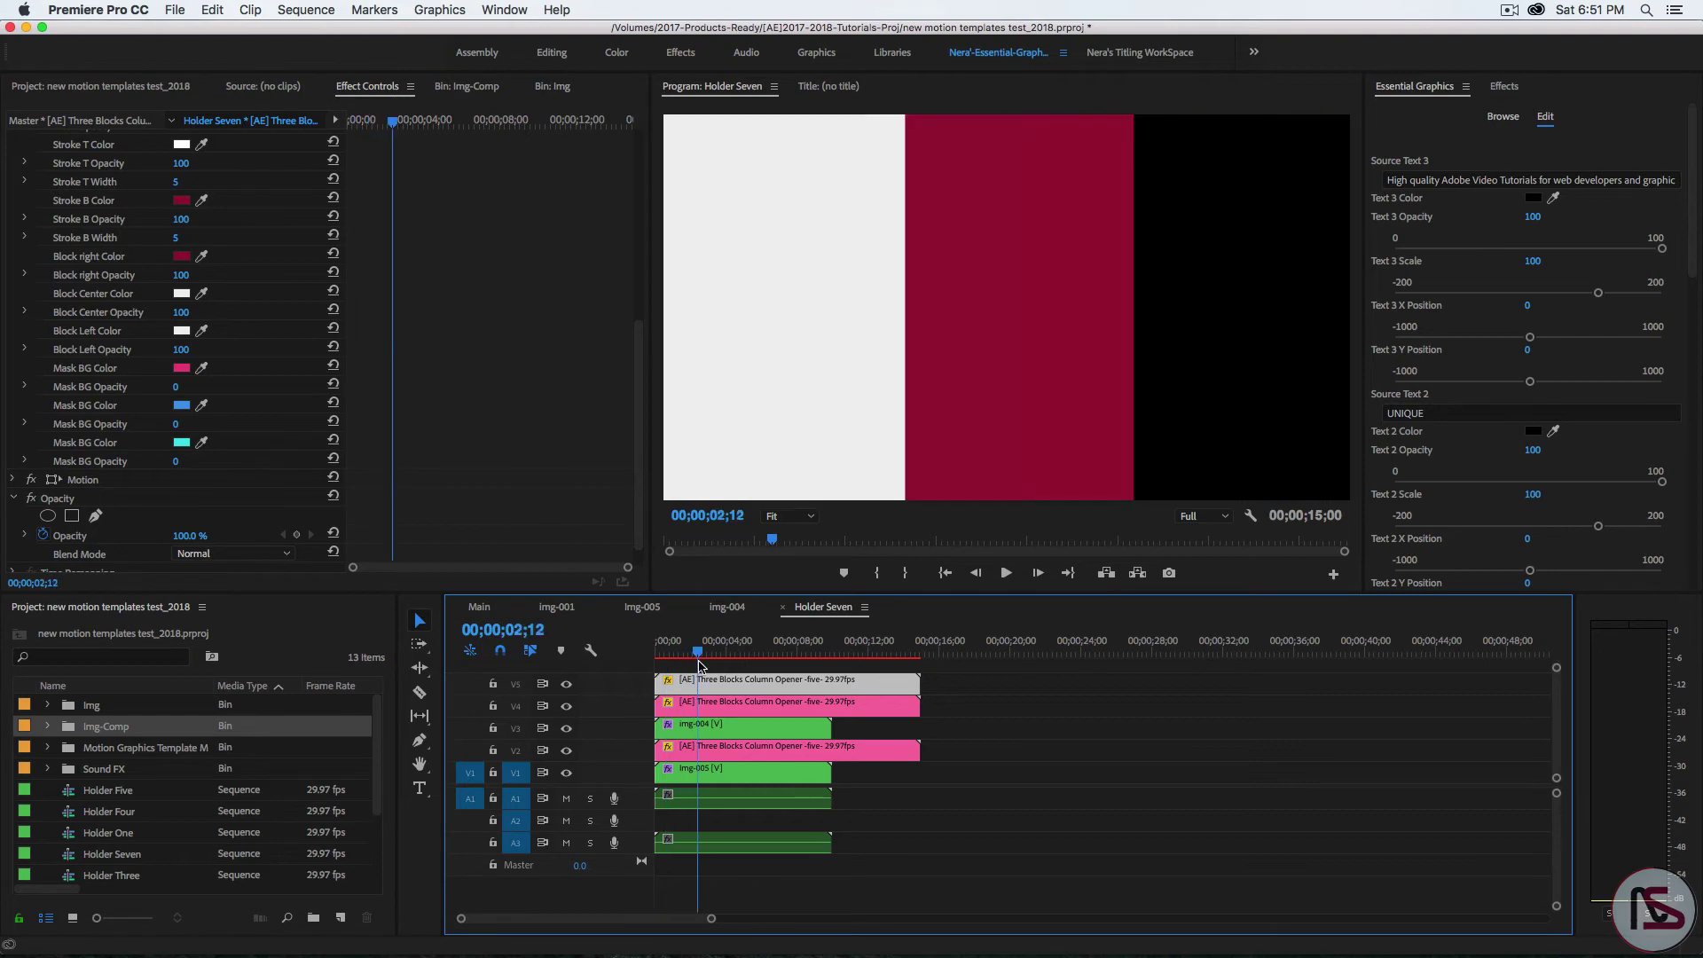
{"action": "key", "text": "space"}
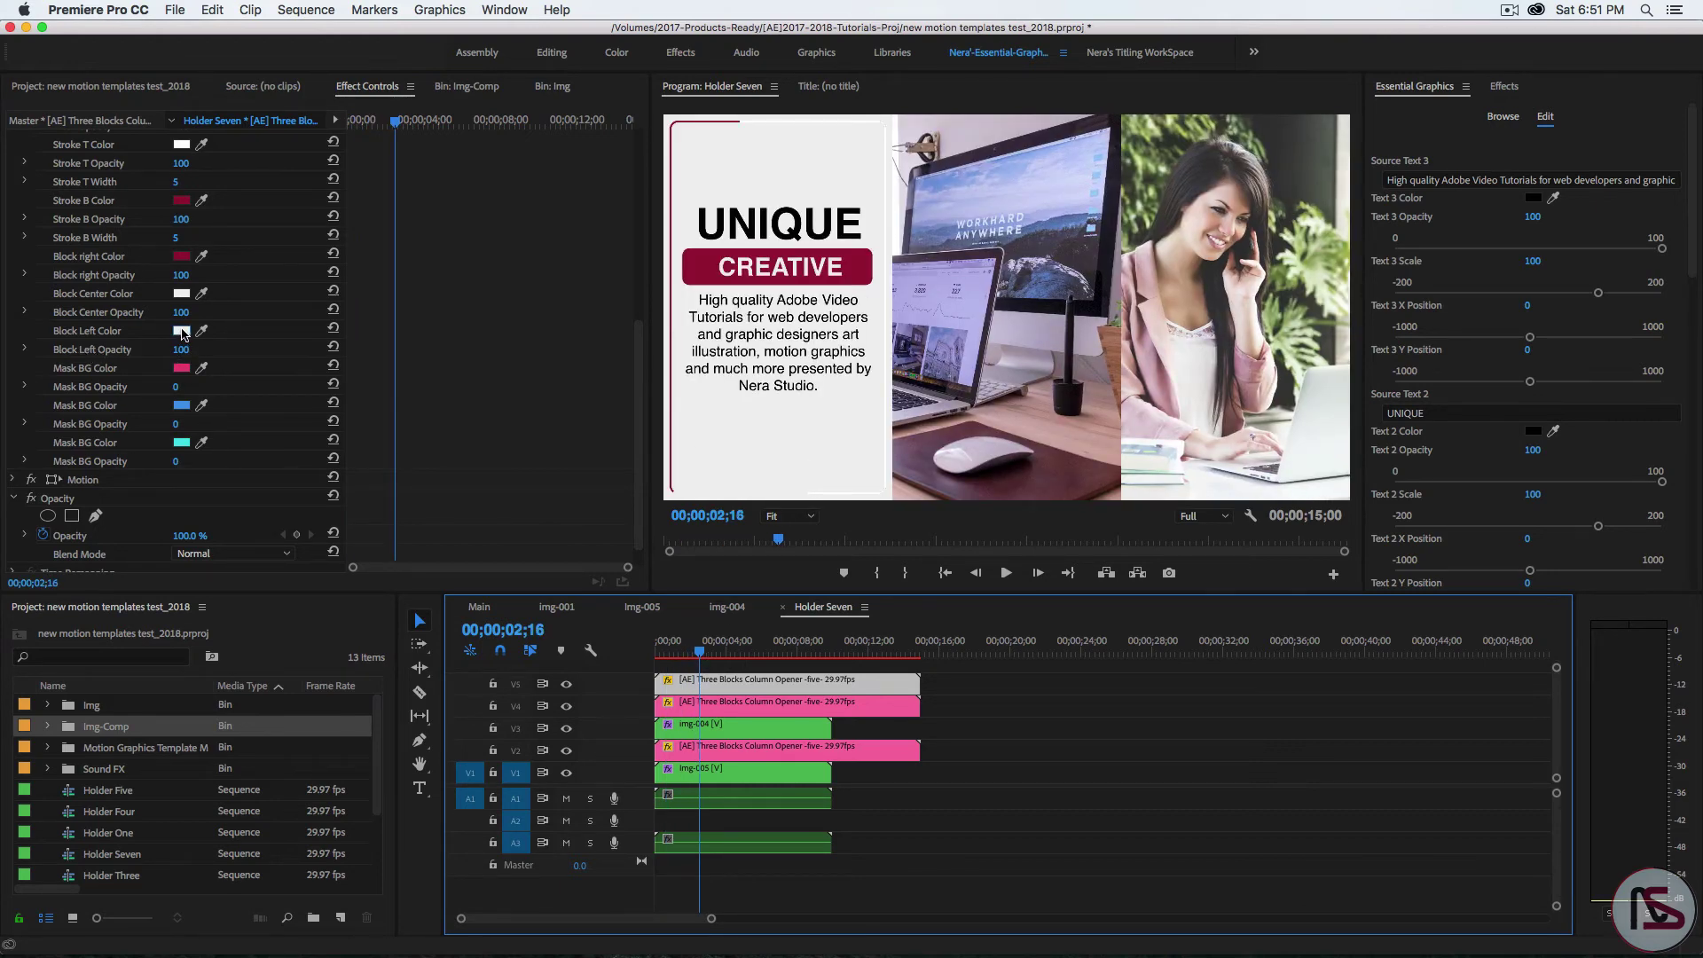
Change the V5 opener's Block Left Color to a dark navy blue
{"action": "left_click", "coordinate": [182, 331]}
{"action": "mouse_move", "coordinate": [900, 342]}
{"action": "left_mouse_down"}
{"action": "mouse_move", "coordinate": [901, 381]}
{"action": "mouse_move", "coordinate": [901, 364]}
{"action": "left_mouse_up"}
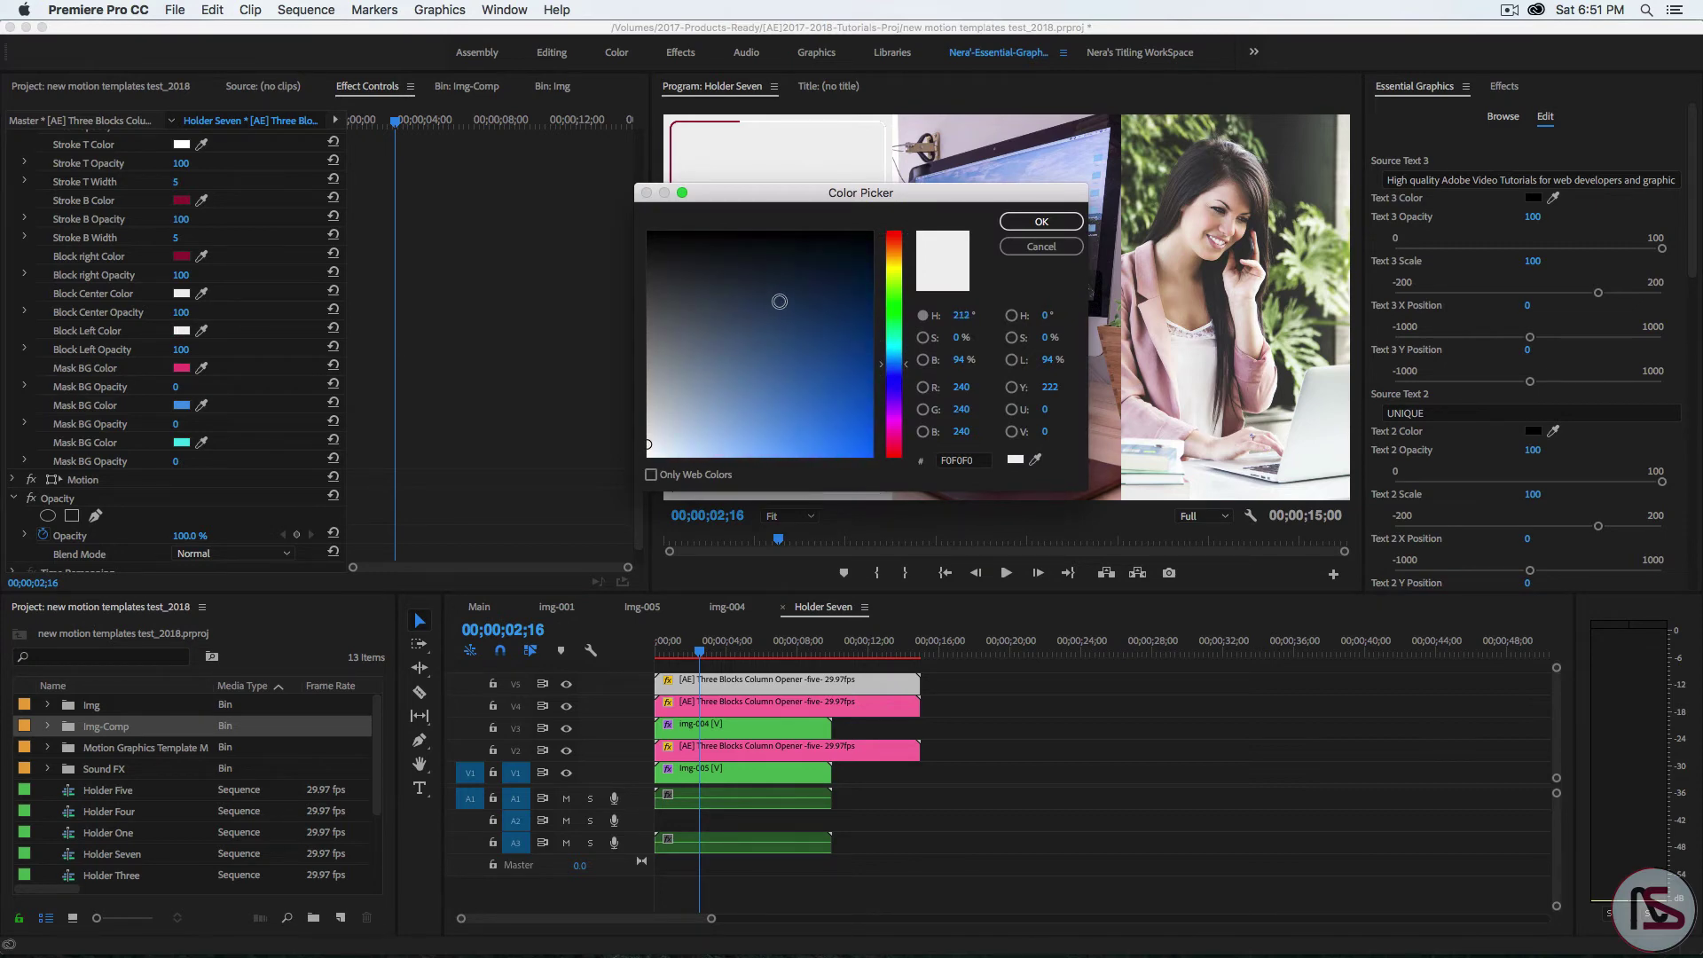
{"action": "left_click", "coordinate": [780, 303]}
{"action": "left_click", "coordinate": [1006, 224]}
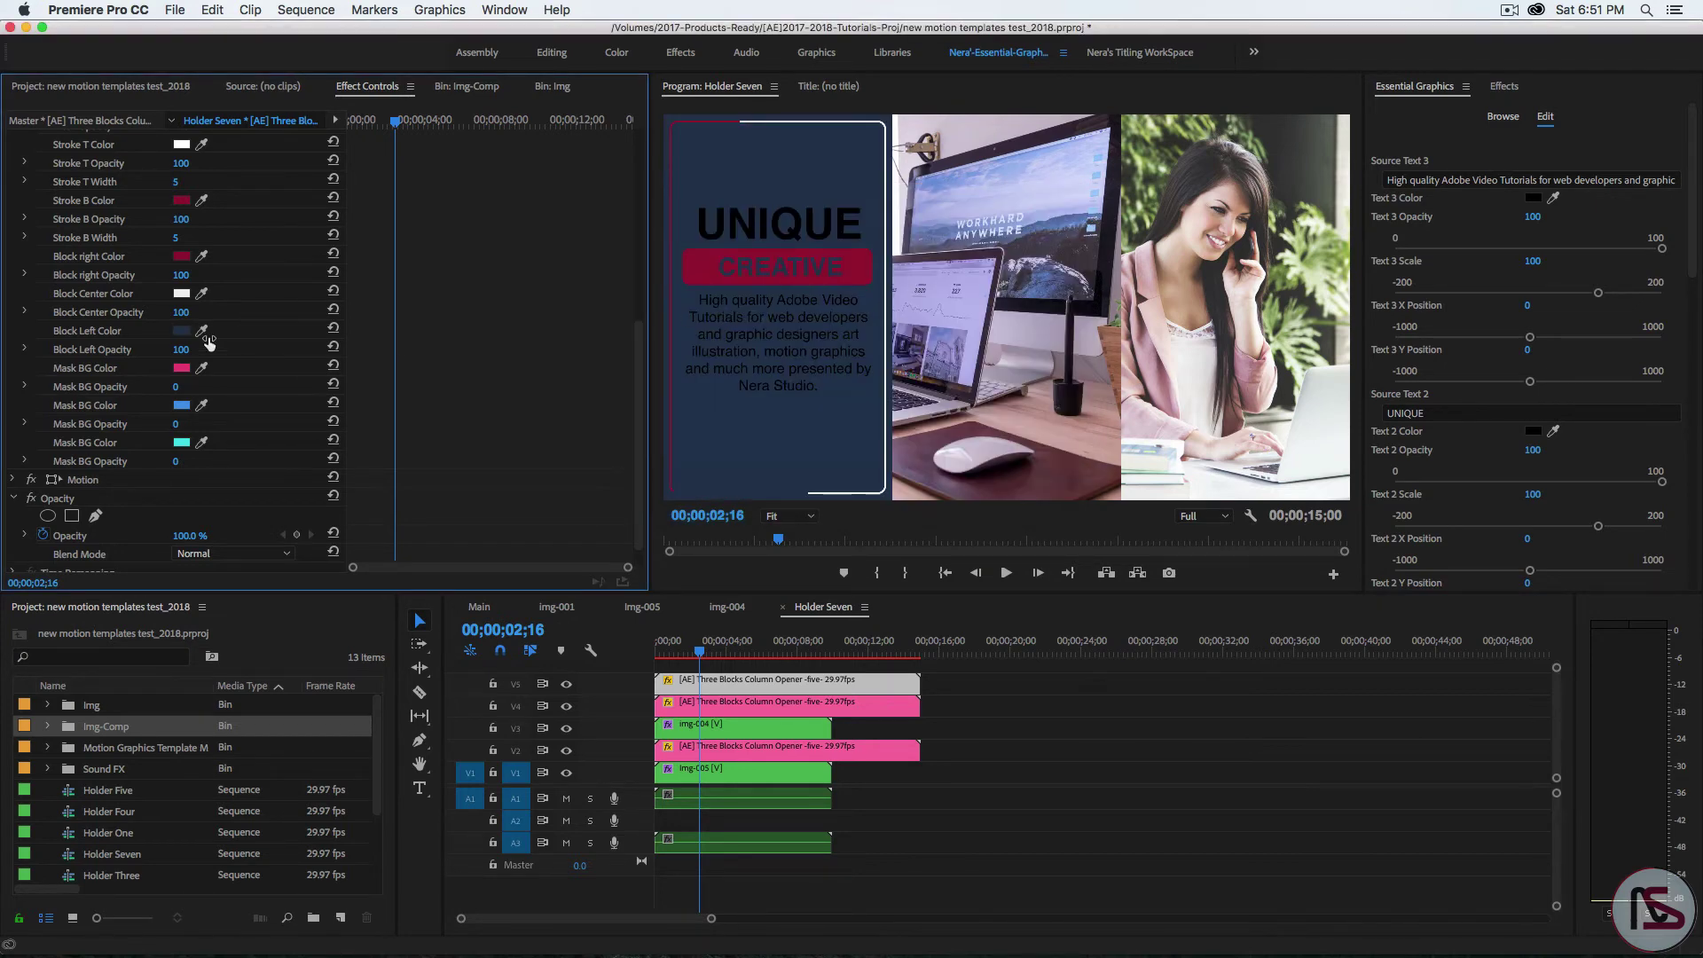
Set the V5 opener's Text 3 Color to white
{"action": "left_click_drag", "start_coordinate": [639, 350], "coordinate": [636, 160]}
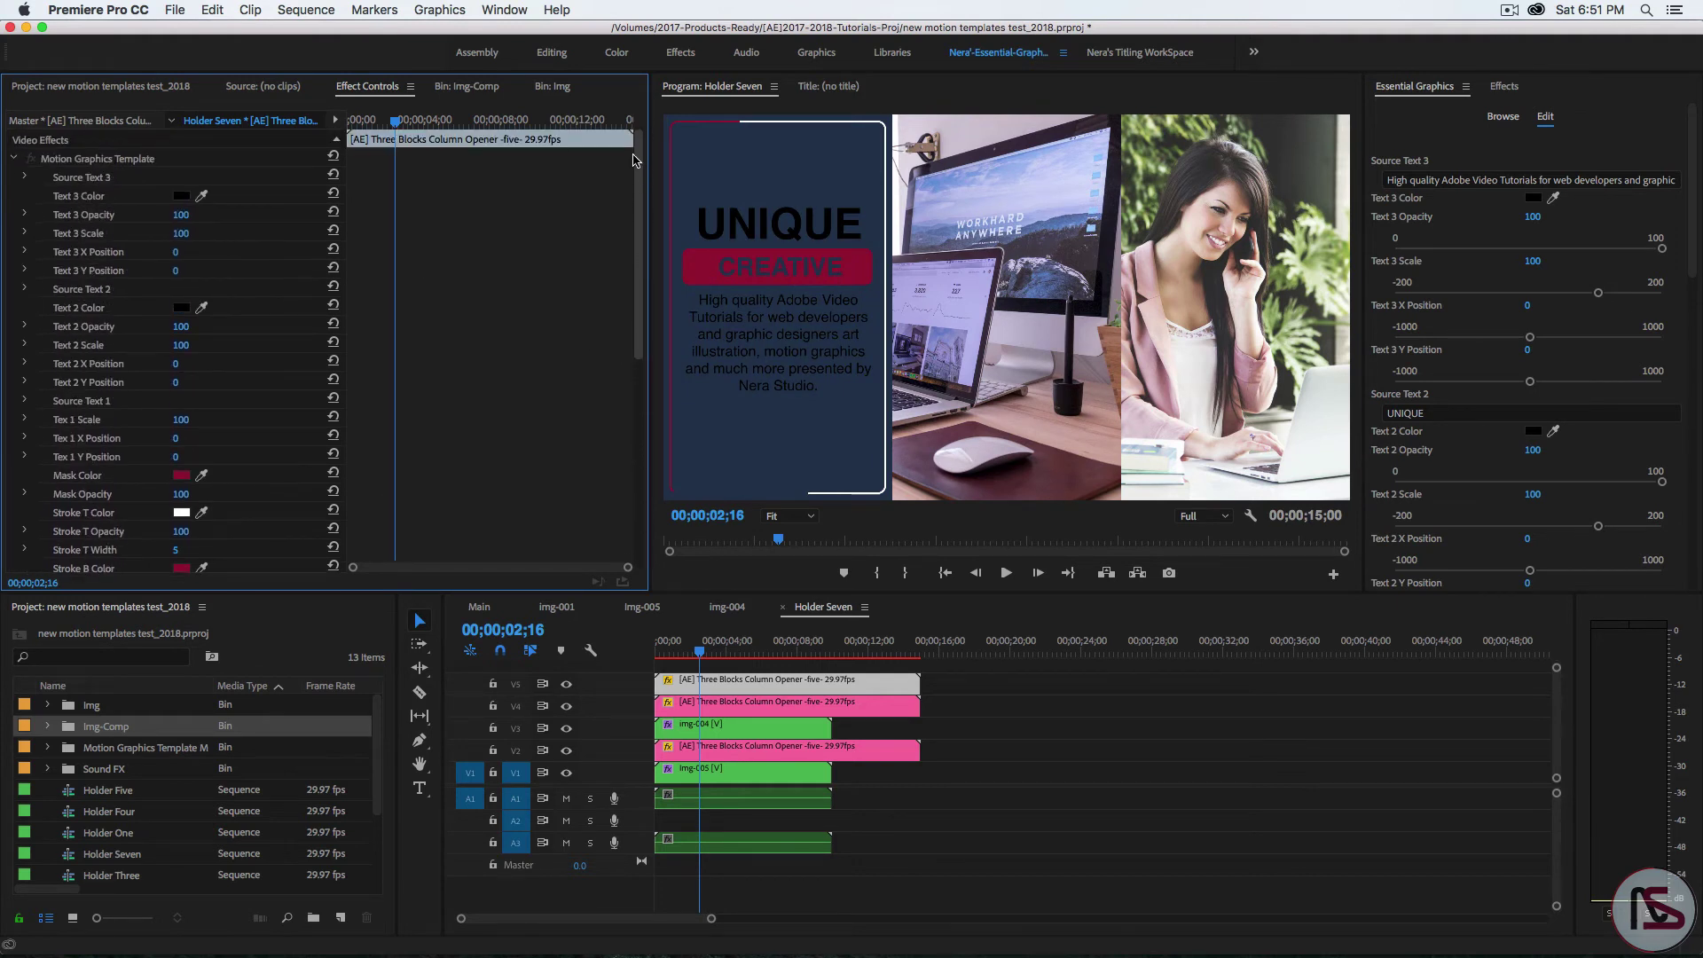
{"action": "left_click", "coordinate": [25, 178]}
{"action": "left_click", "coordinate": [181, 216]}
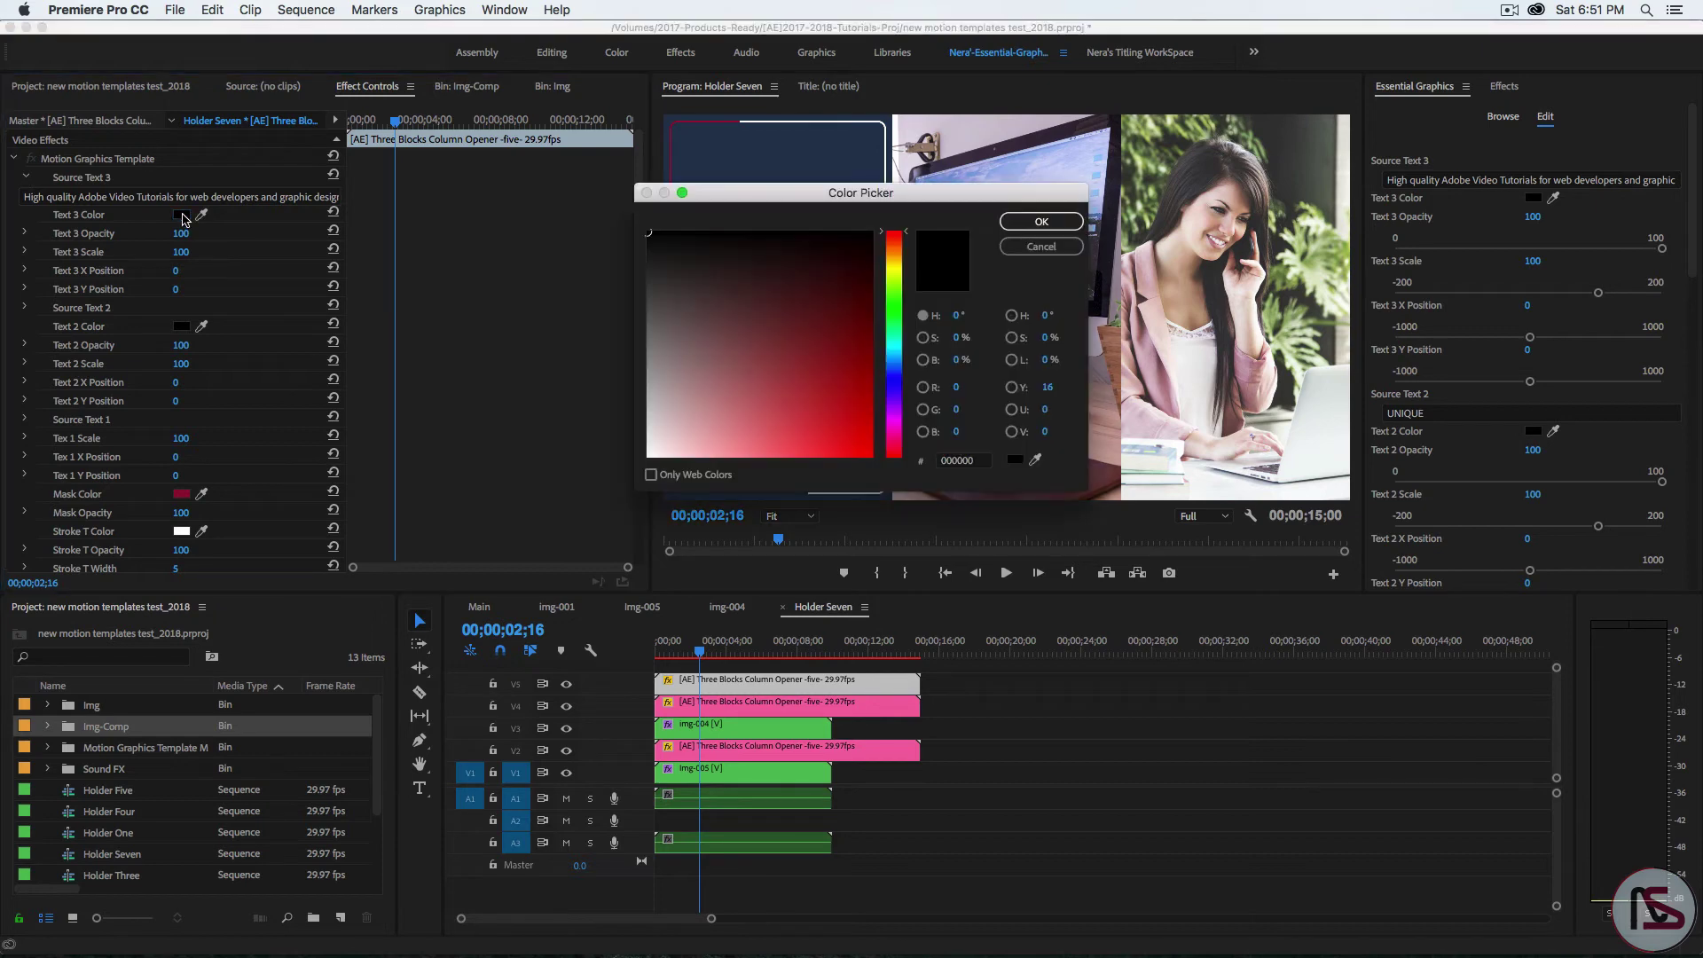
{"action": "left_click_drag", "start_coordinate": [690, 419], "coordinate": [575, 493]}
{"action": "left_click", "coordinate": [1045, 222]}
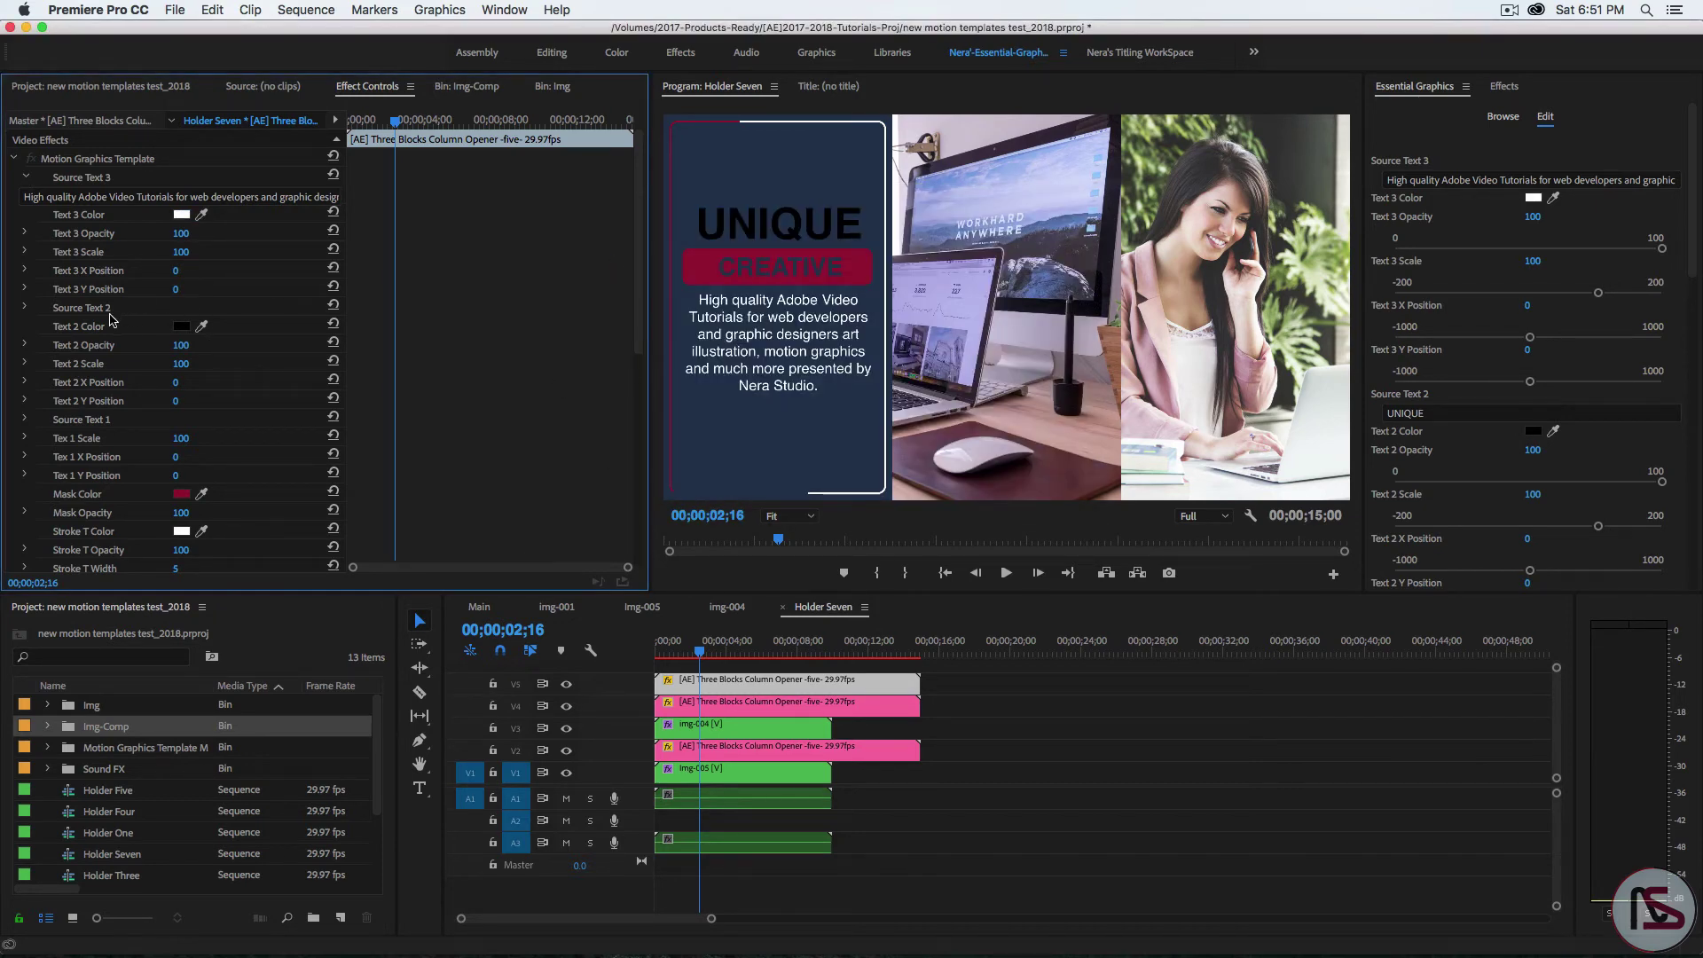
Set the V5 opener's Text 2 Color for UNIQUE to white (FFFFFF)
{"action": "left_click", "coordinate": [26, 308]}
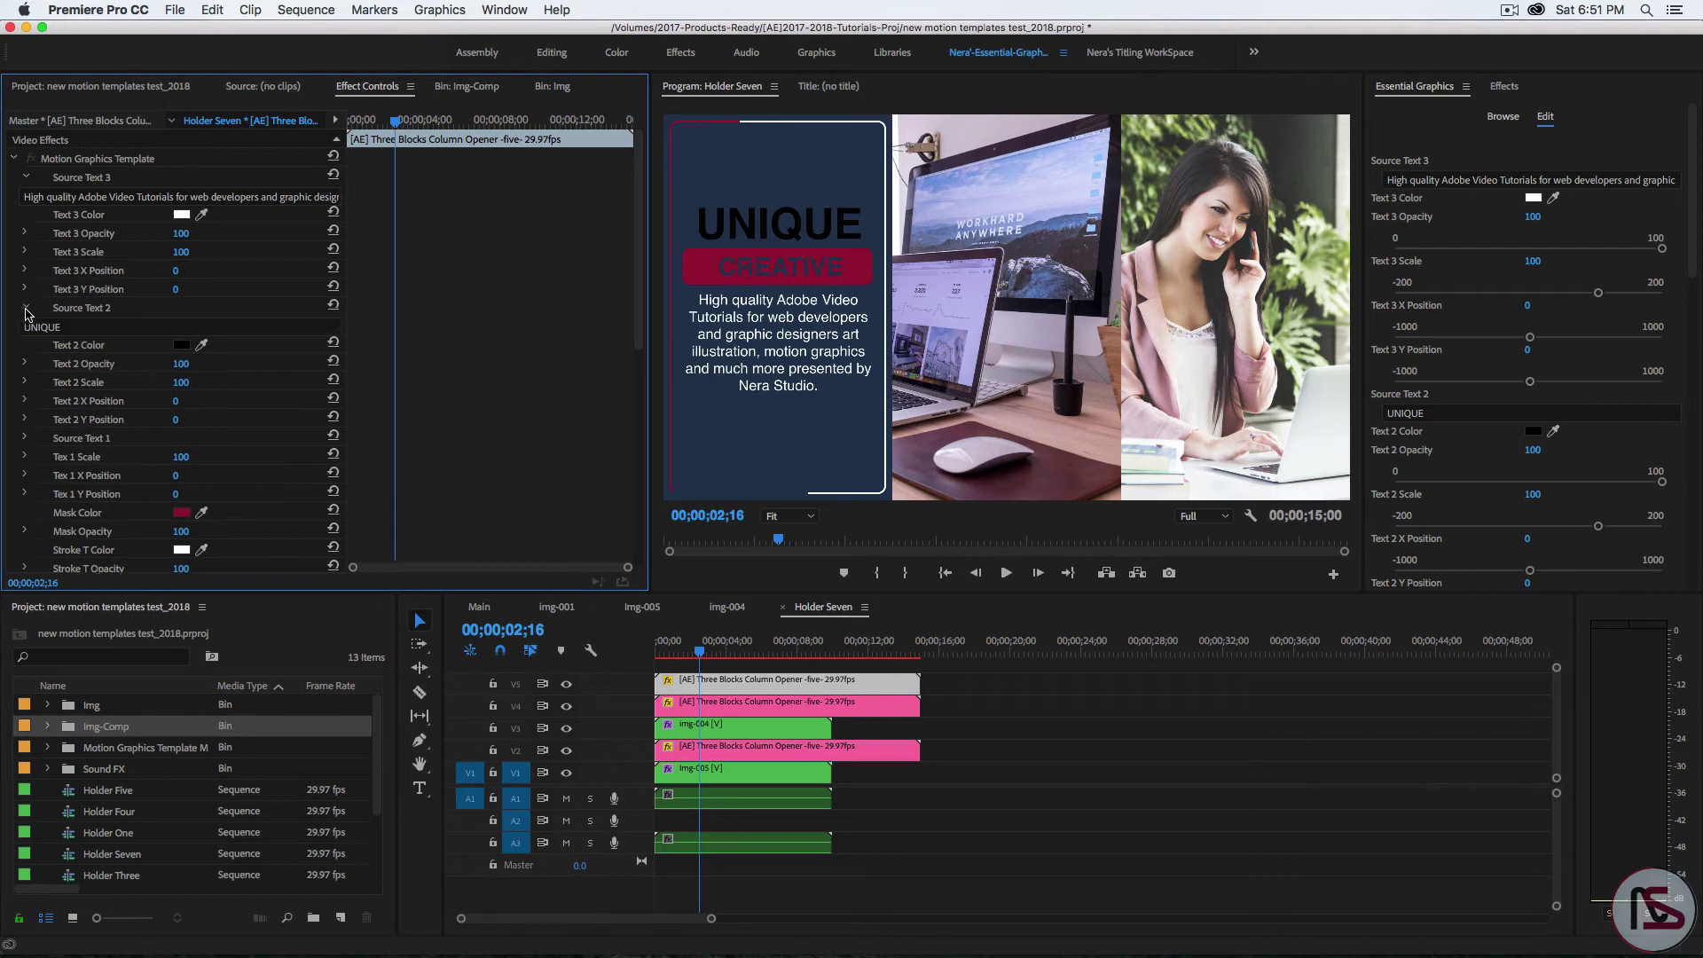
{"action": "left_click", "coordinate": [180, 345]}
{"action": "left_click", "coordinate": [648, 233]}
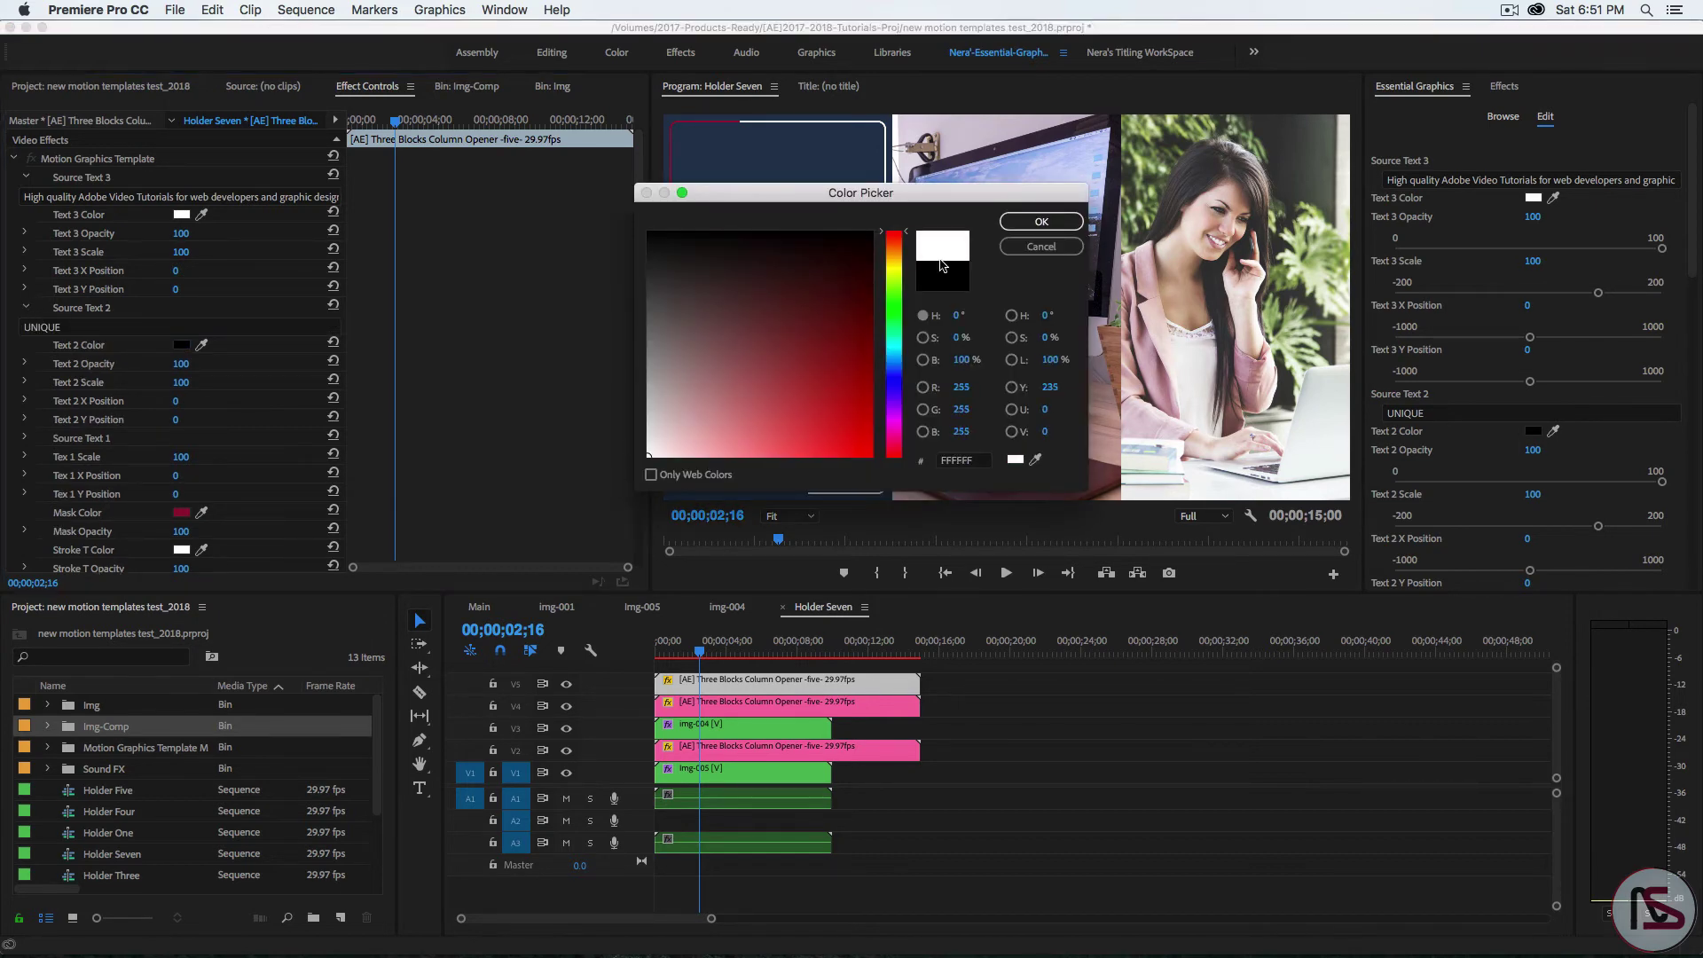
{"action": "left_click", "coordinate": [1041, 221]}
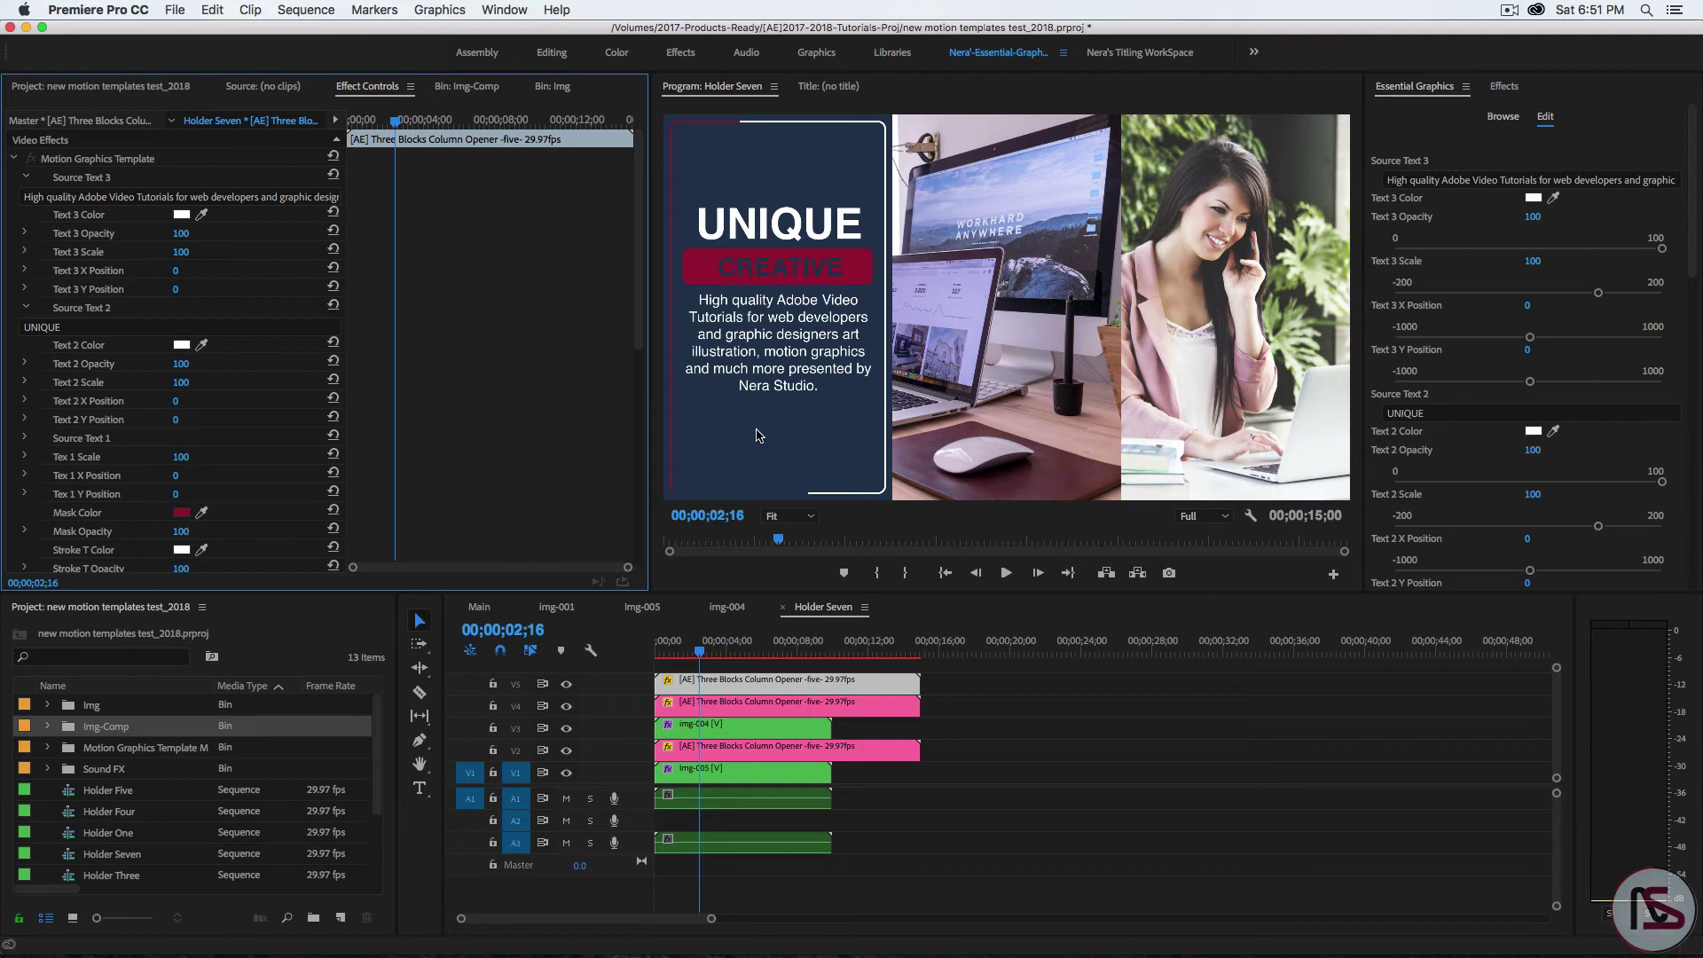
Check the Holder Seven layout around five seconds and switch to the Main sequence
{"action": "left_click_drag", "start_coordinate": [700, 649], "coordinate": [748, 651]}
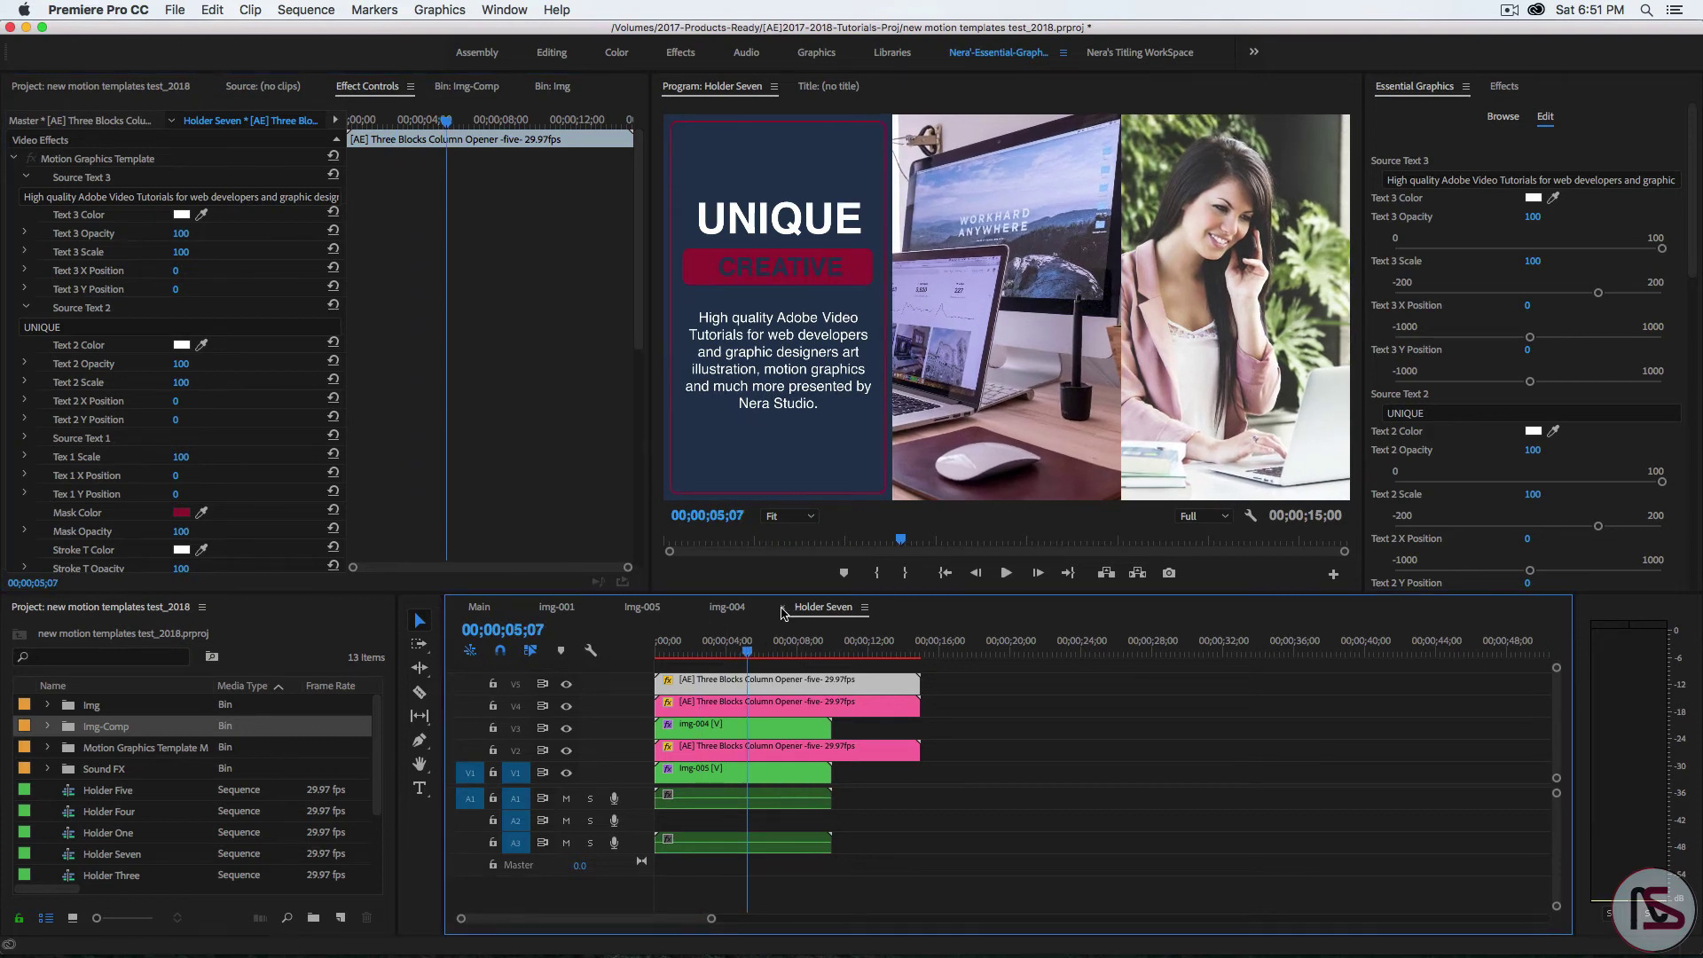
{"action": "left_click", "coordinate": [480, 607]}
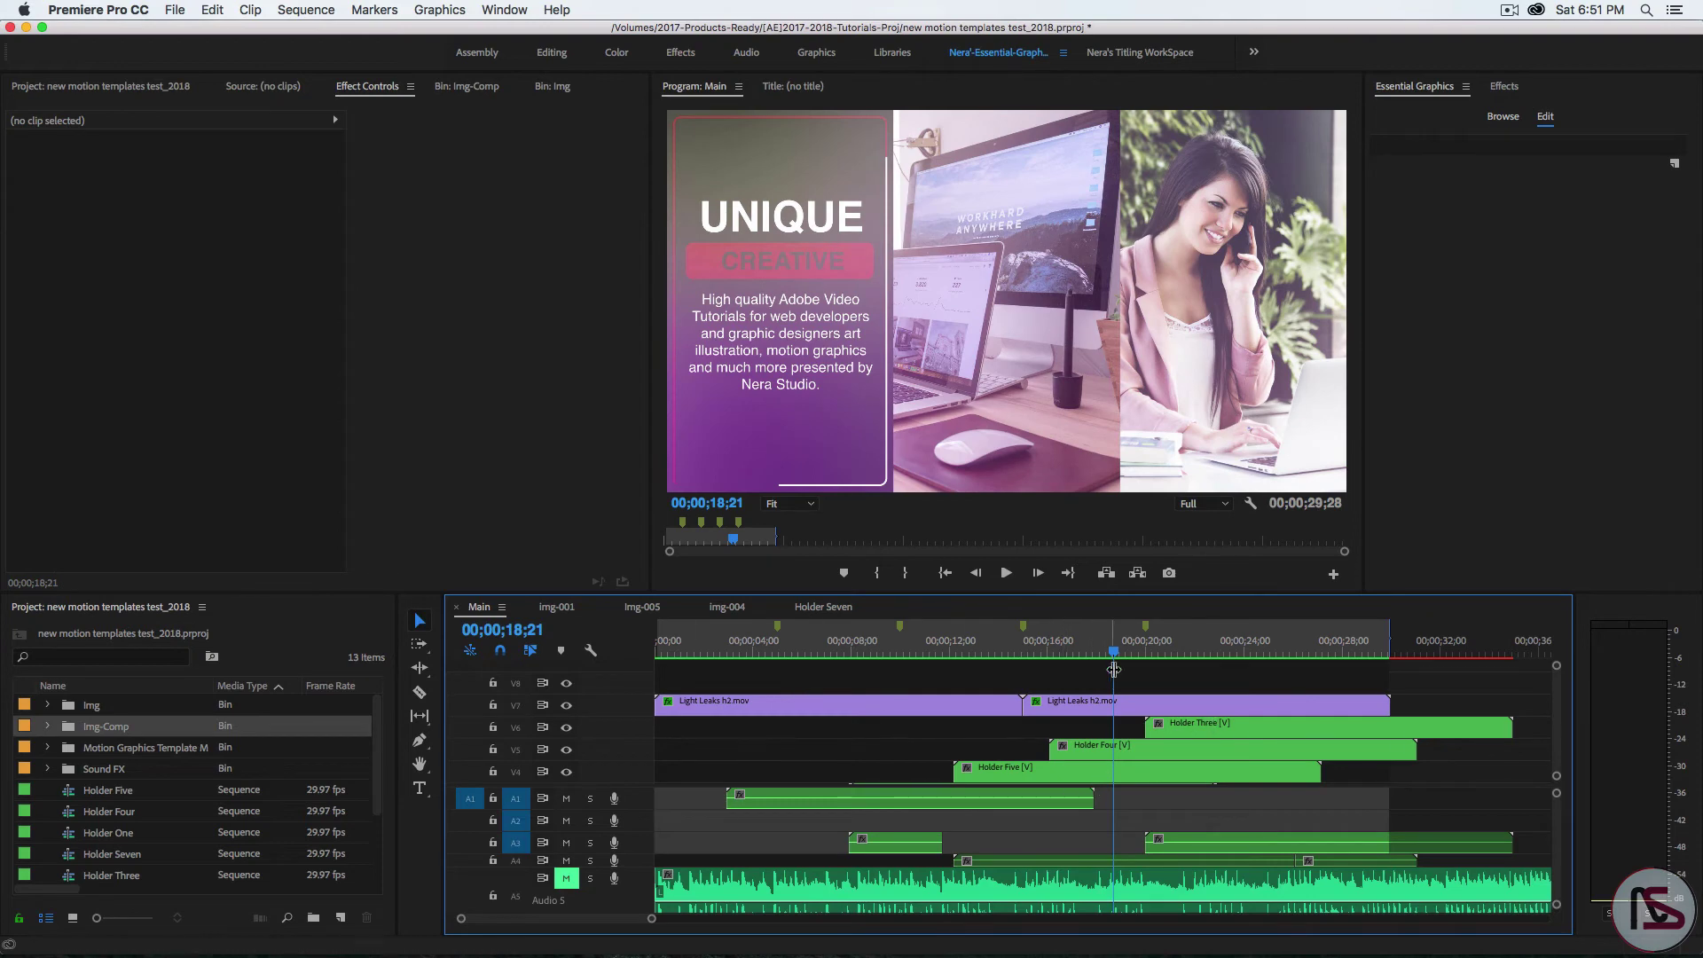
Return from the Main sequence to Holder Seven and delete all of its clips
{"action": "left_click_drag", "start_coordinate": [1114, 650], "coordinate": [1087, 674]}
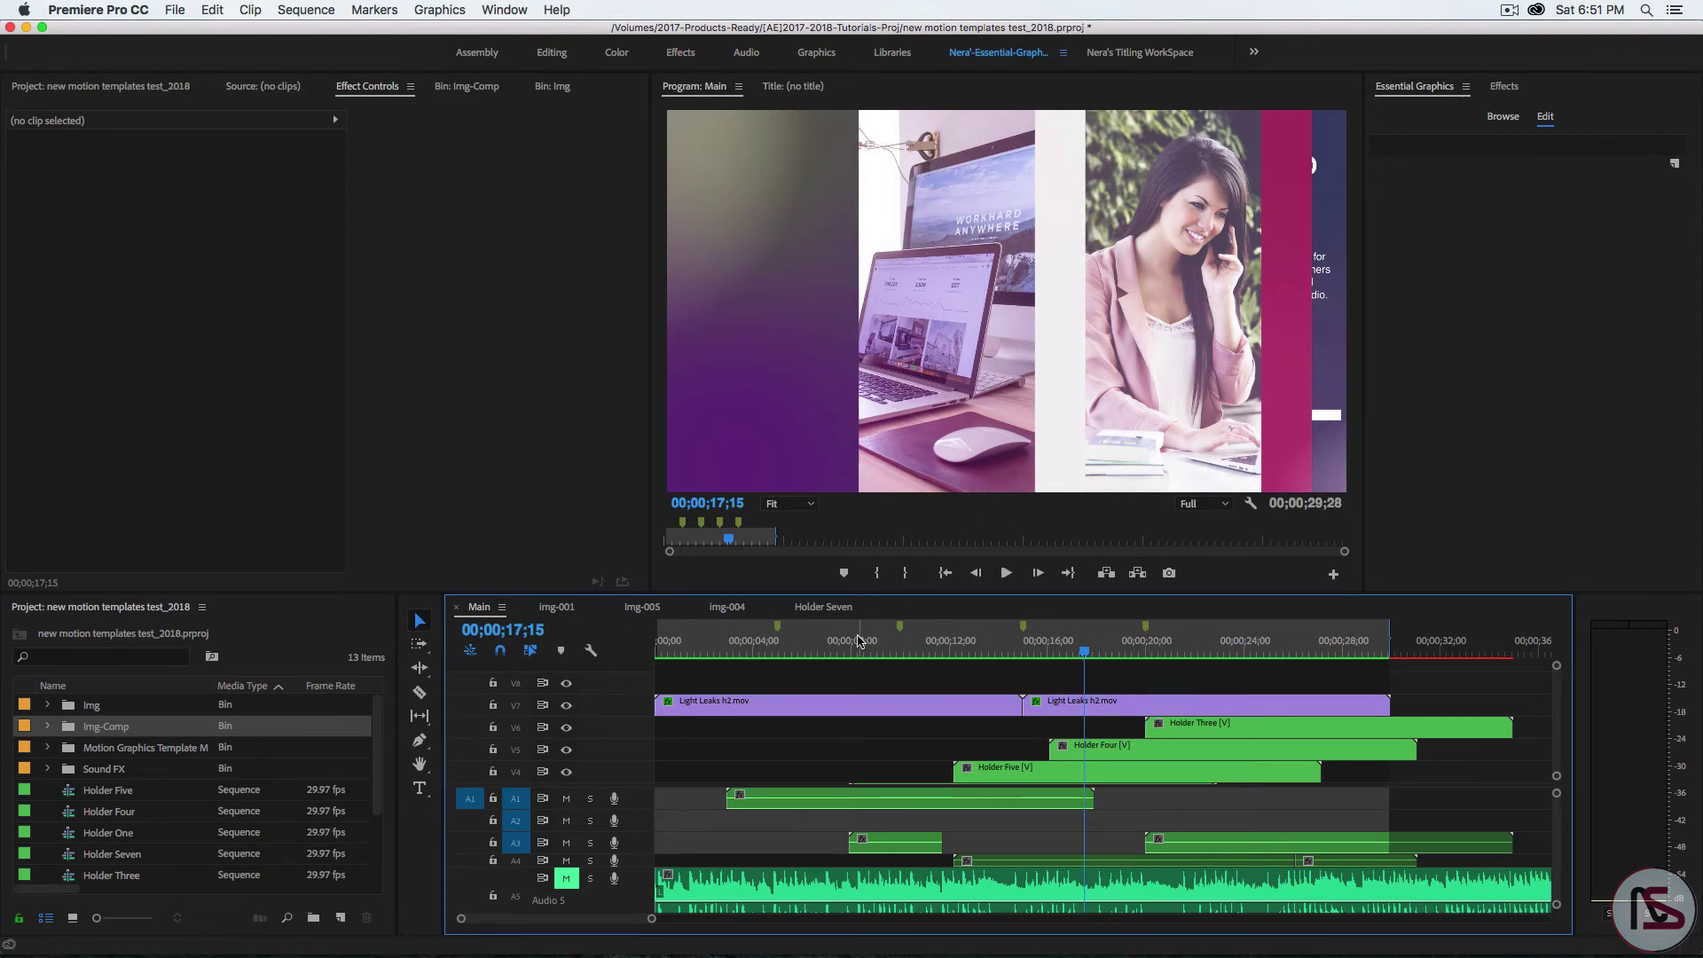
{"action": "left_click", "coordinate": [829, 608]}
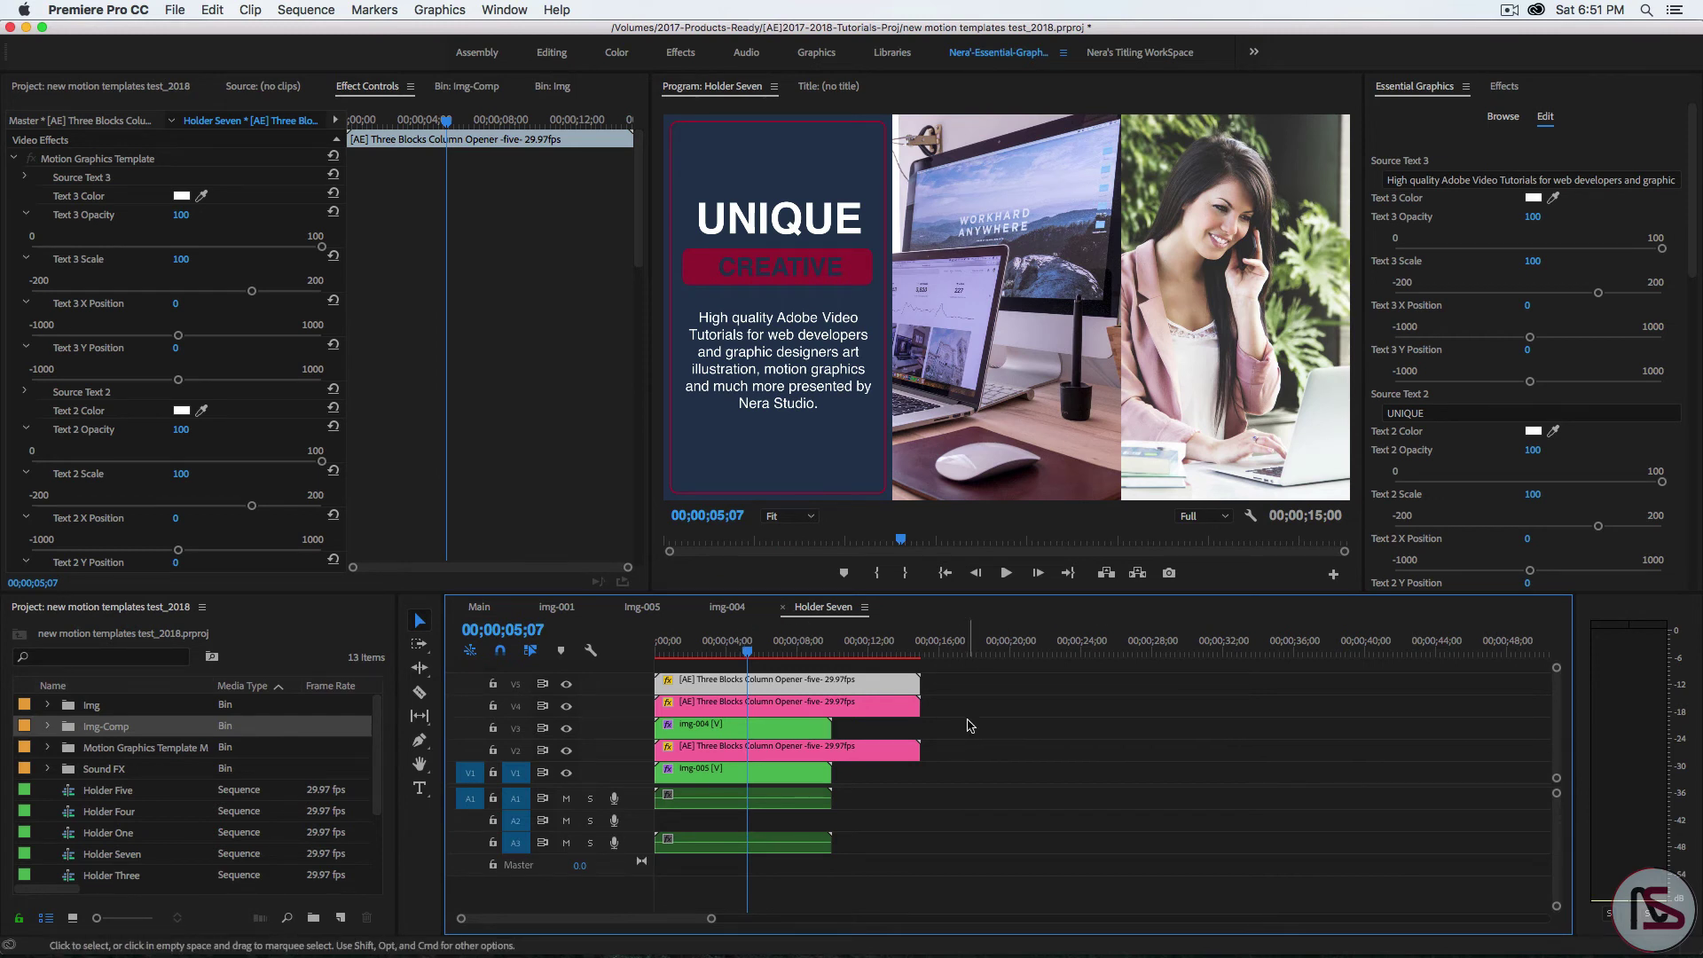
{"action": "left_click", "coordinate": [919, 773]}
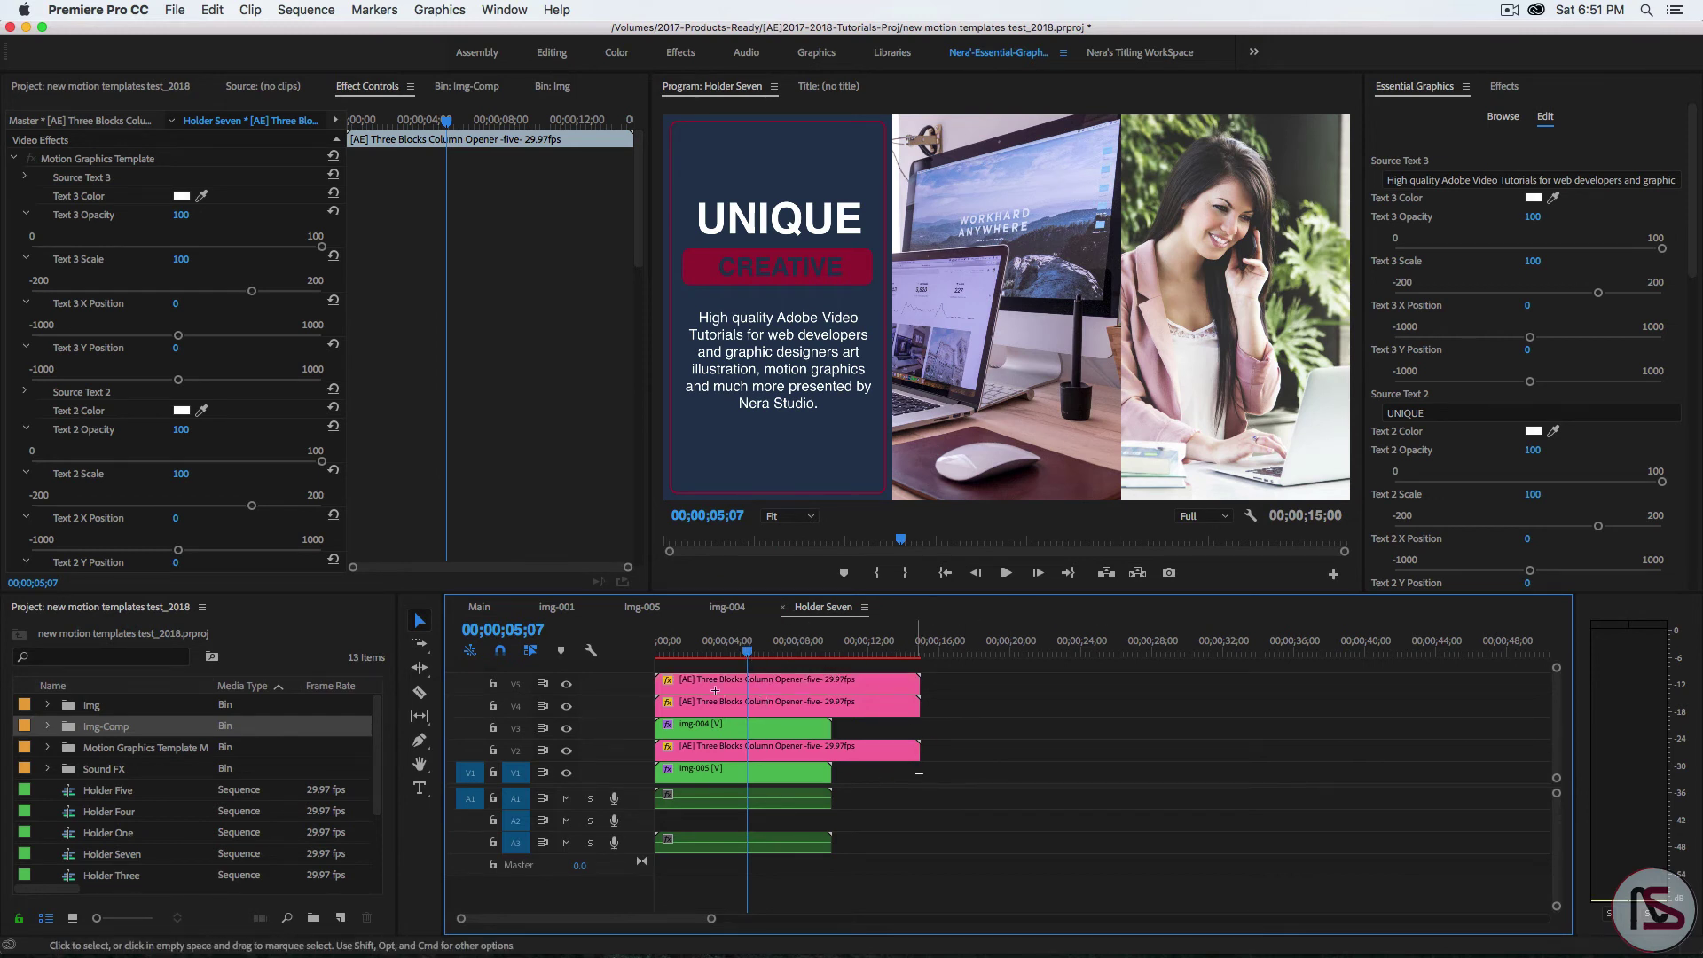
{"action": "key", "text": "super+a"}
{"action": "key", "text": "Delete"}
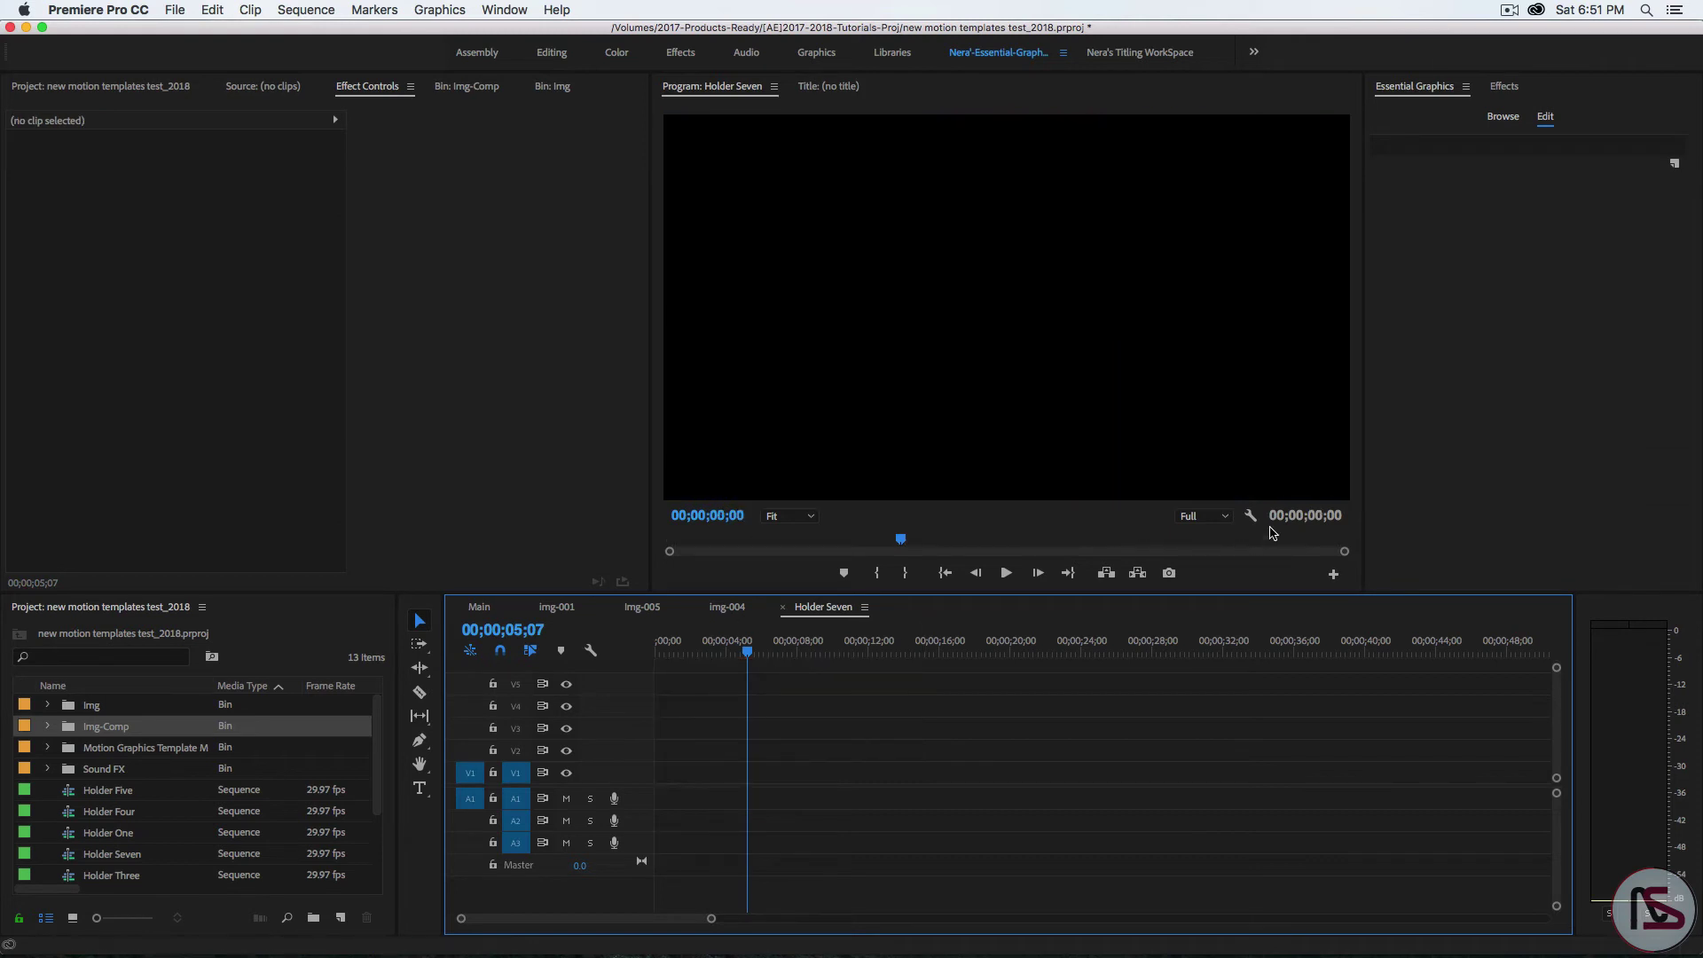
Add the [AE] Corporate Opener Left Push -two- template at the start of track V2 and preview it around four seconds
{"action": "left_click", "coordinate": [1502, 118]}
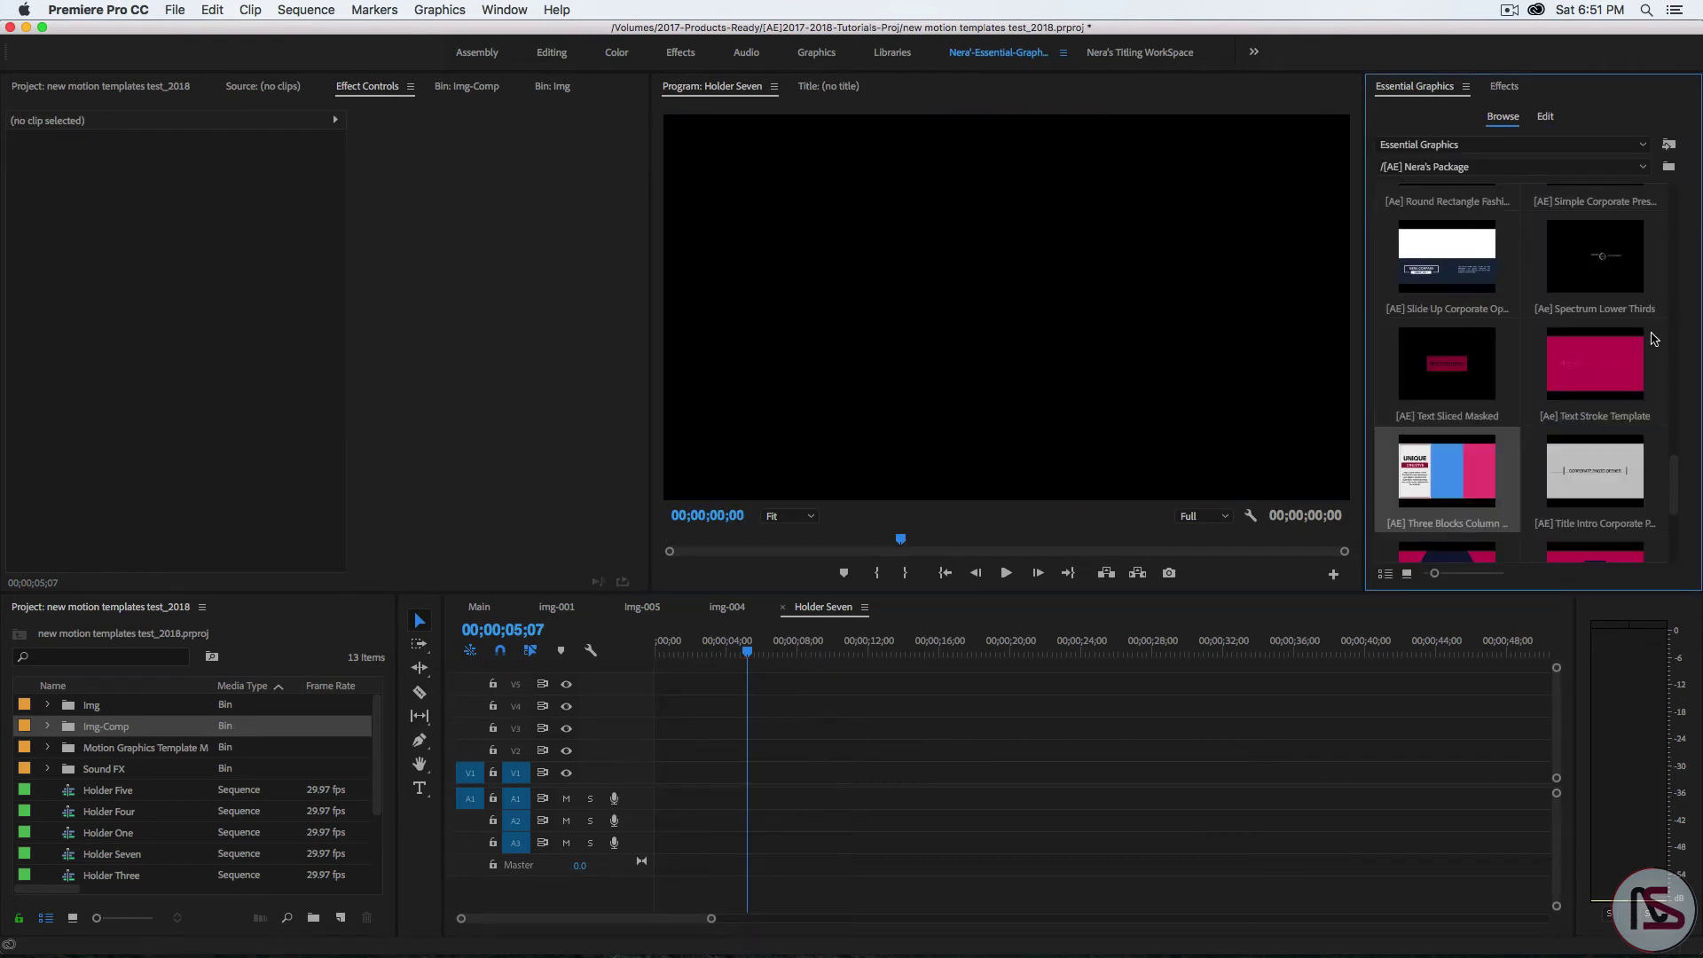
{"action": "left_click_drag", "start_coordinate": [1674, 480], "coordinate": [1675, 394]}
{"action": "scroll", "coordinate": [1639, 437], "scroll_direction": "up", "scroll_amount": 10}
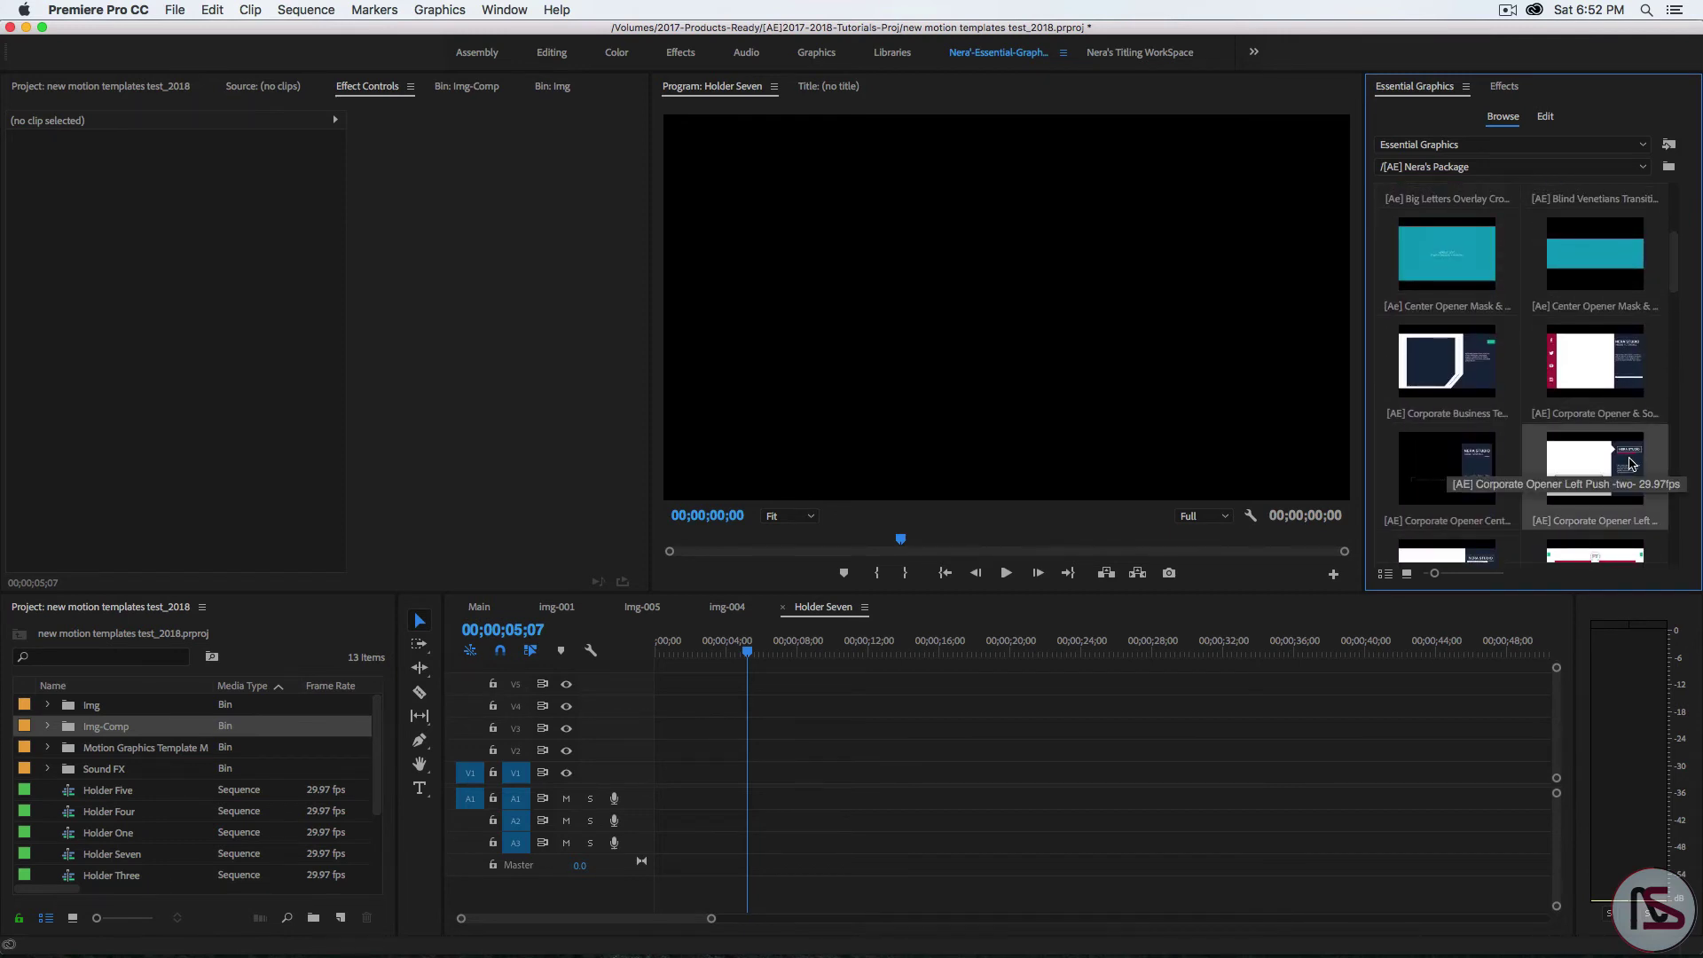
{"action": "left_click_drag", "start_coordinate": [1632, 457], "coordinate": [663, 757]}
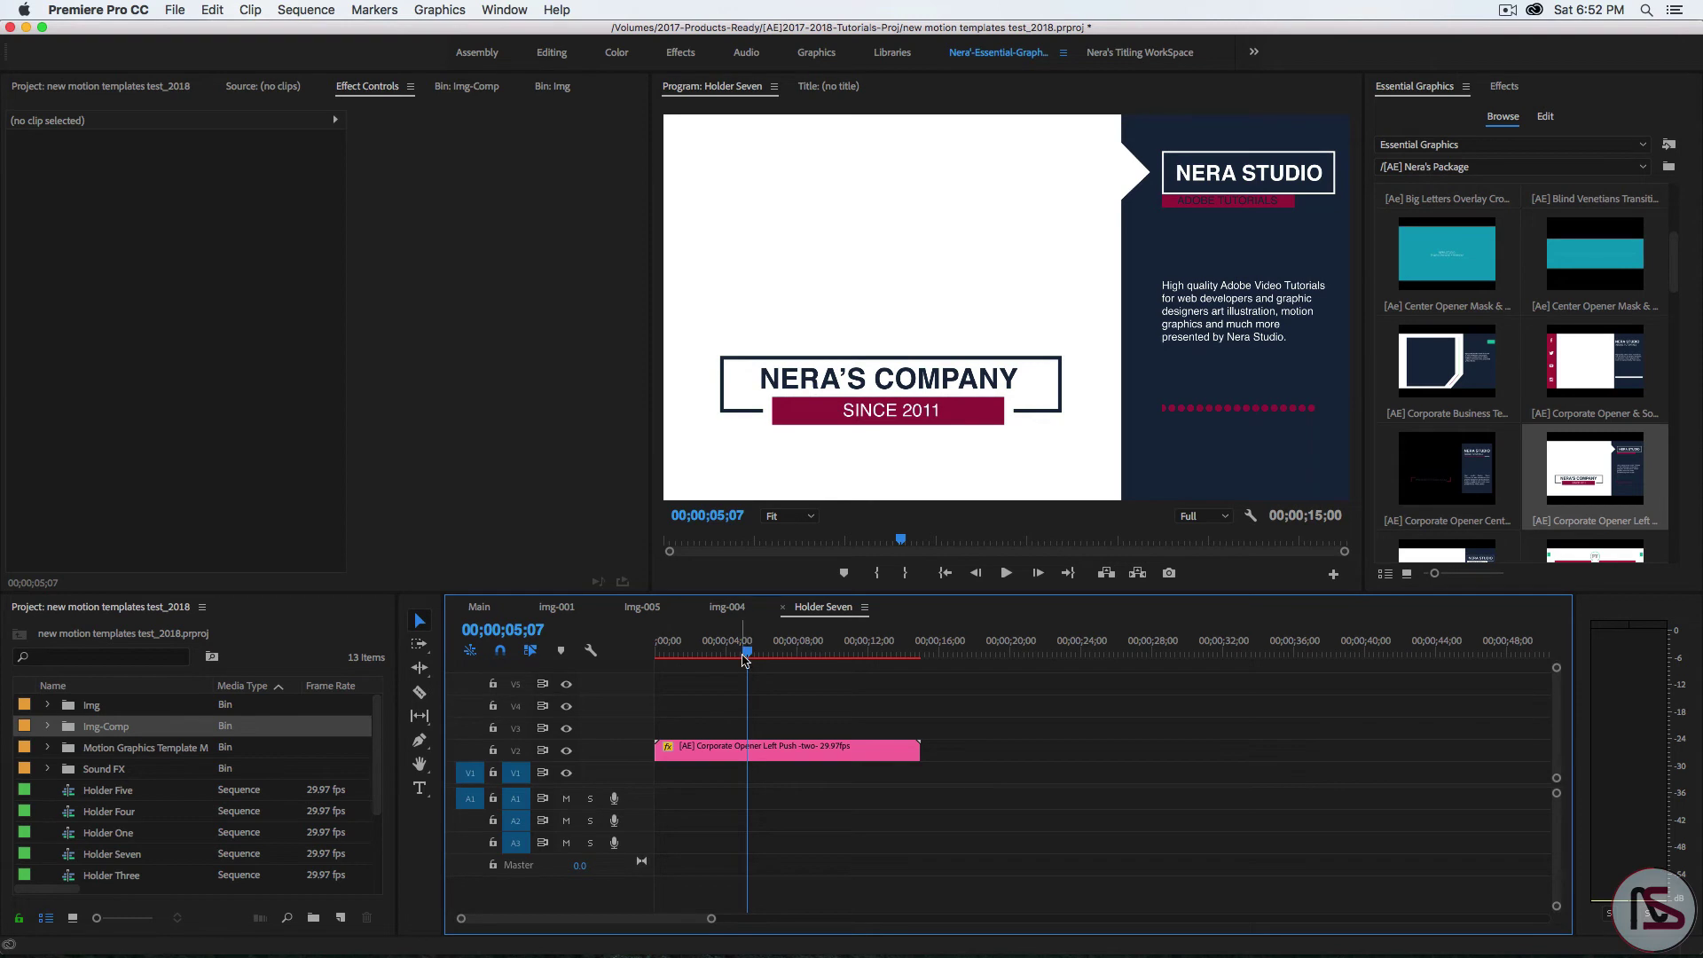
{"action": "left_click_drag", "start_coordinate": [743, 659], "coordinate": [724, 656]}
{"action": "left_click", "coordinate": [768, 752]}
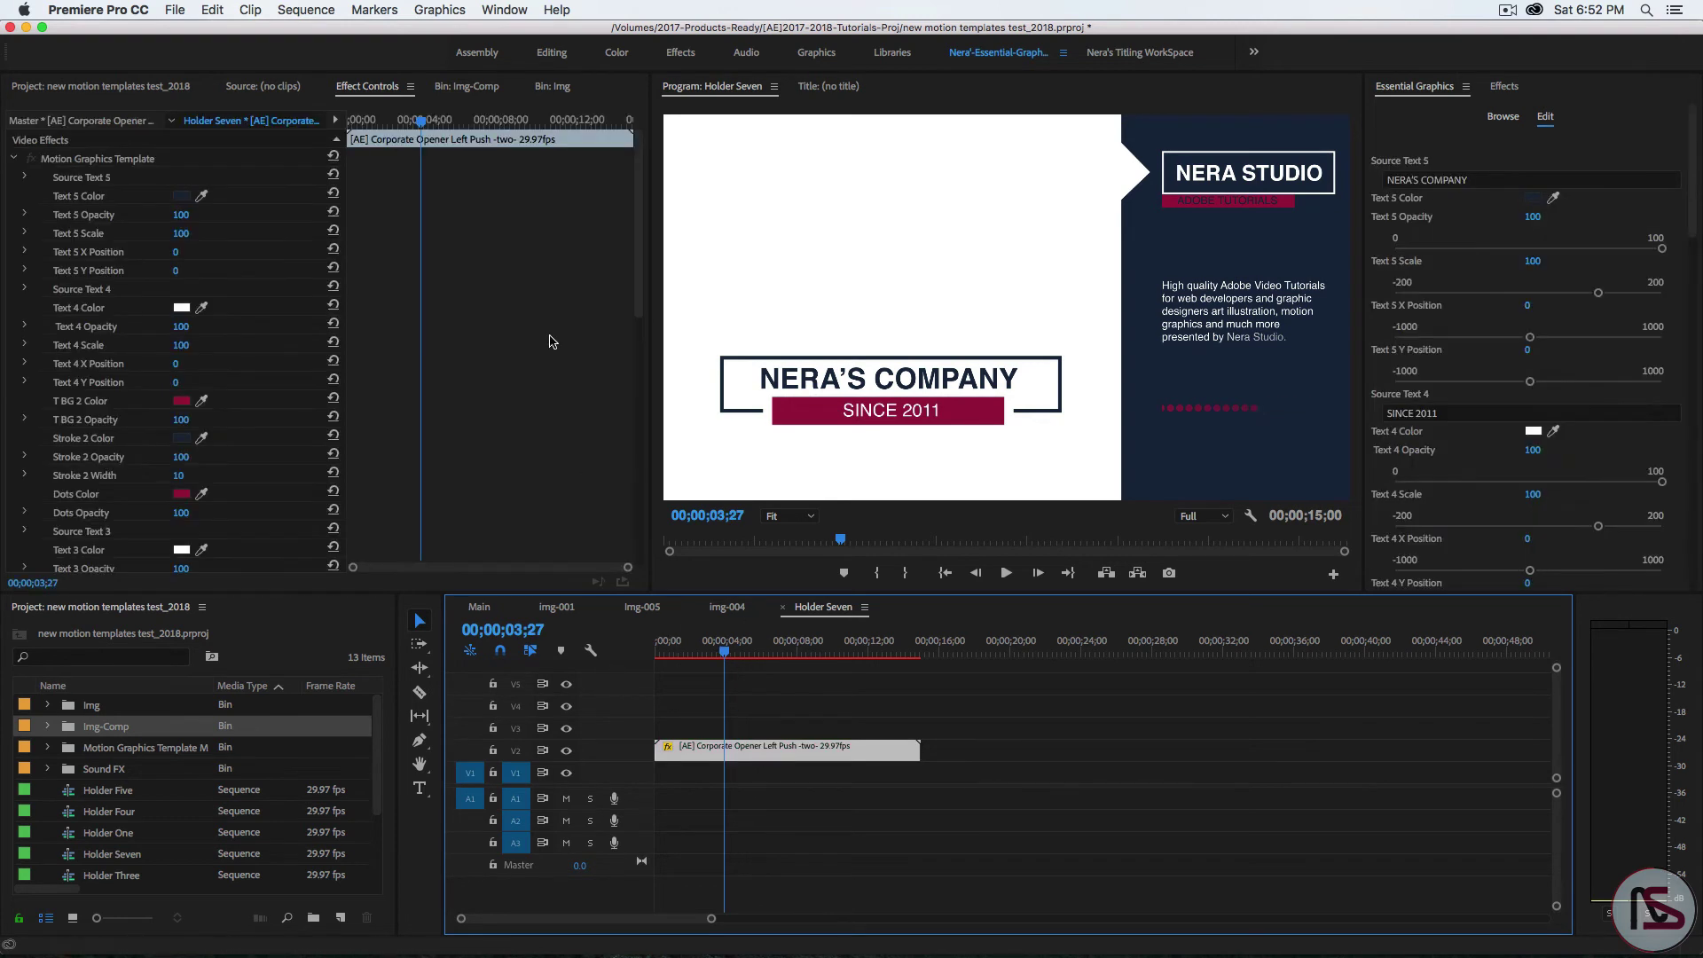
{"action": "mouse_move", "coordinate": [727, 652]}
{"action": "left_mouse_down"}
{"action": "mouse_move", "coordinate": [797, 658]}
{"action": "mouse_move", "coordinate": [677, 668]}
{"action": "mouse_move", "coordinate": [724, 667]}
{"action": "left_mouse_up"}
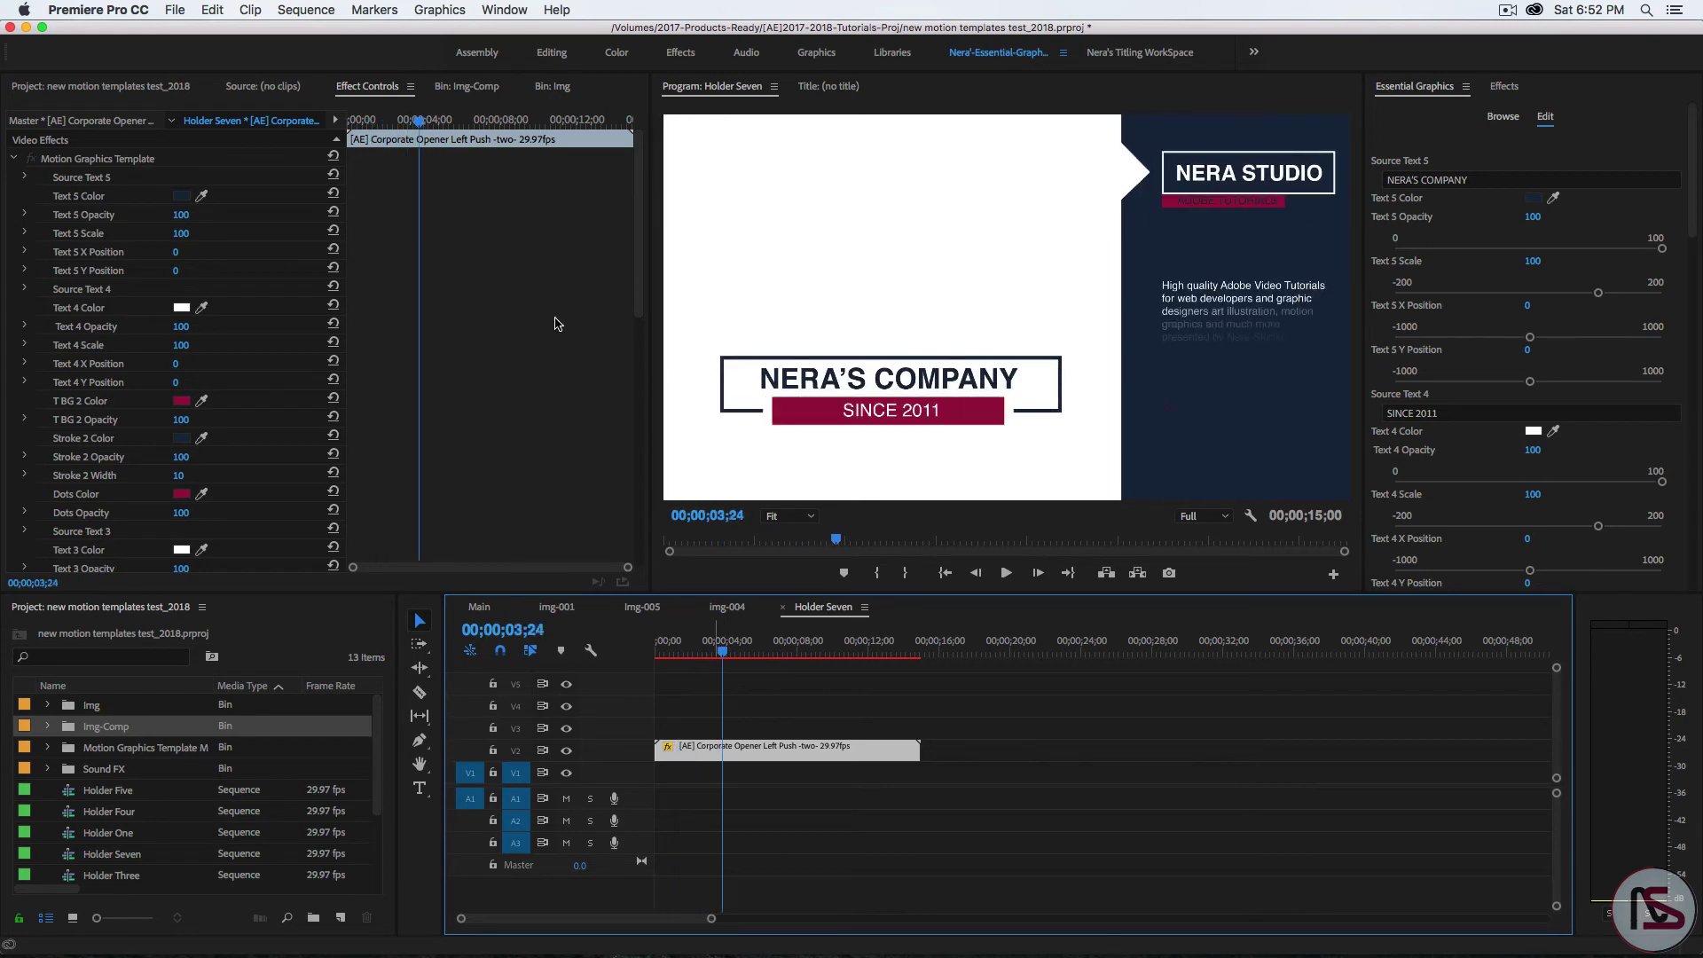
Place the img-001 sequence from the Img-Comp bin at the start of V1, beneath the Corporate Opener clip
{"action": "left_click", "coordinate": [477, 87]}
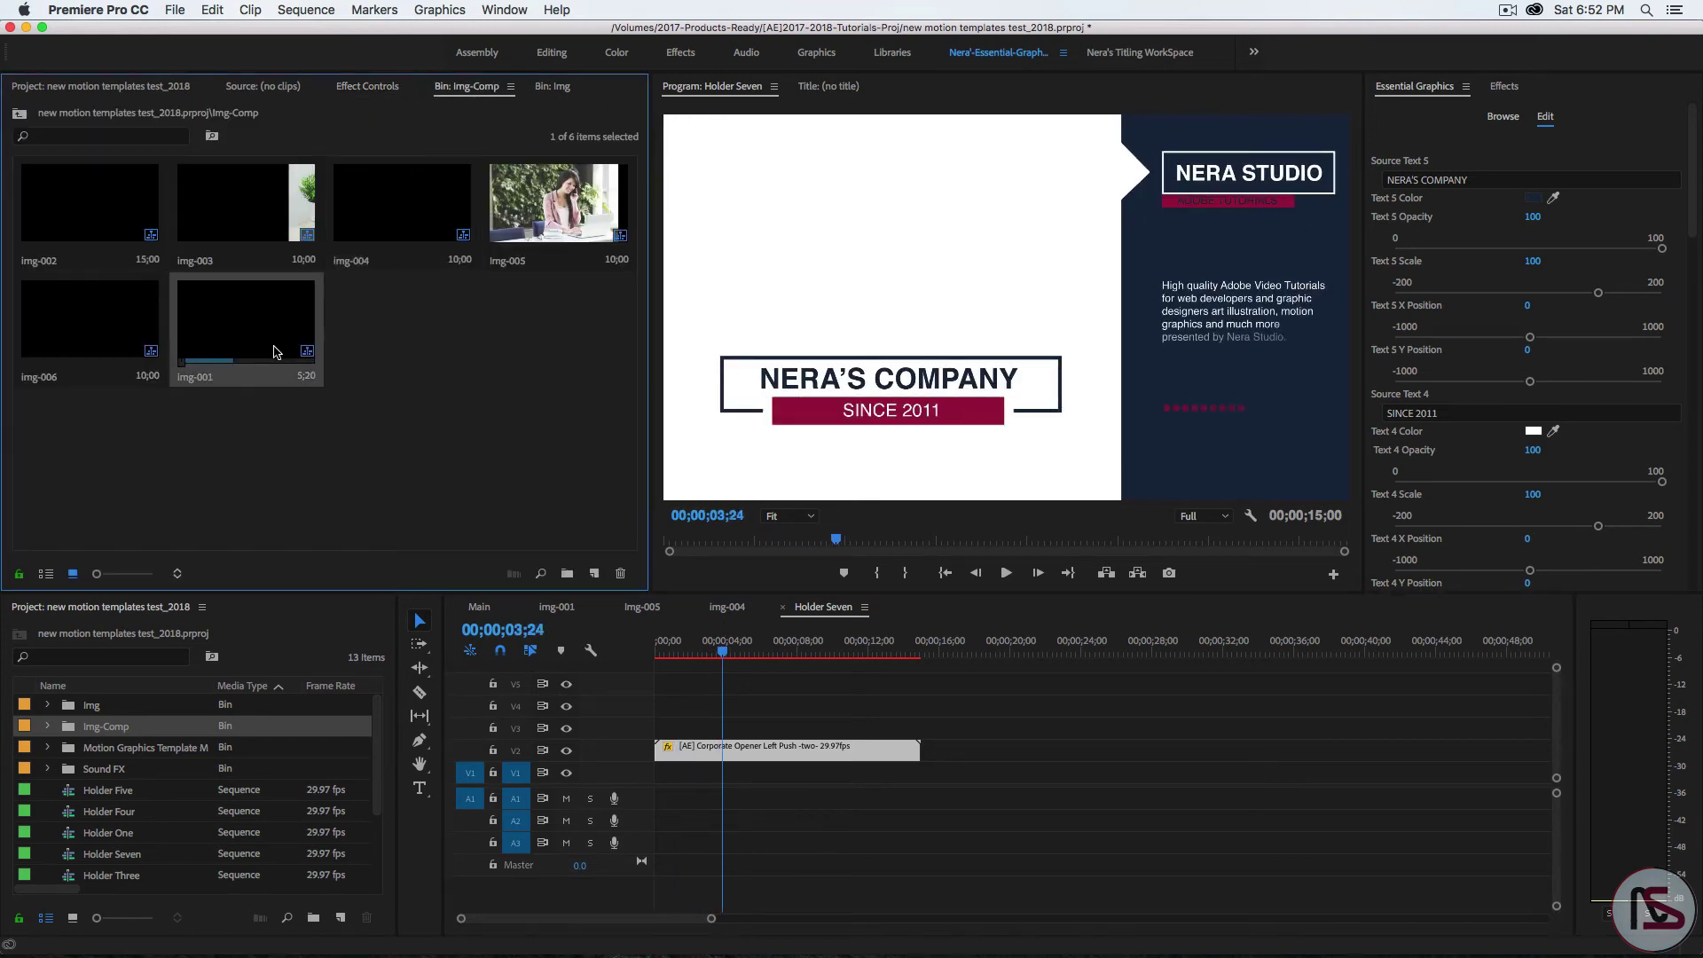
{"action": "left_click", "coordinate": [204, 330]}
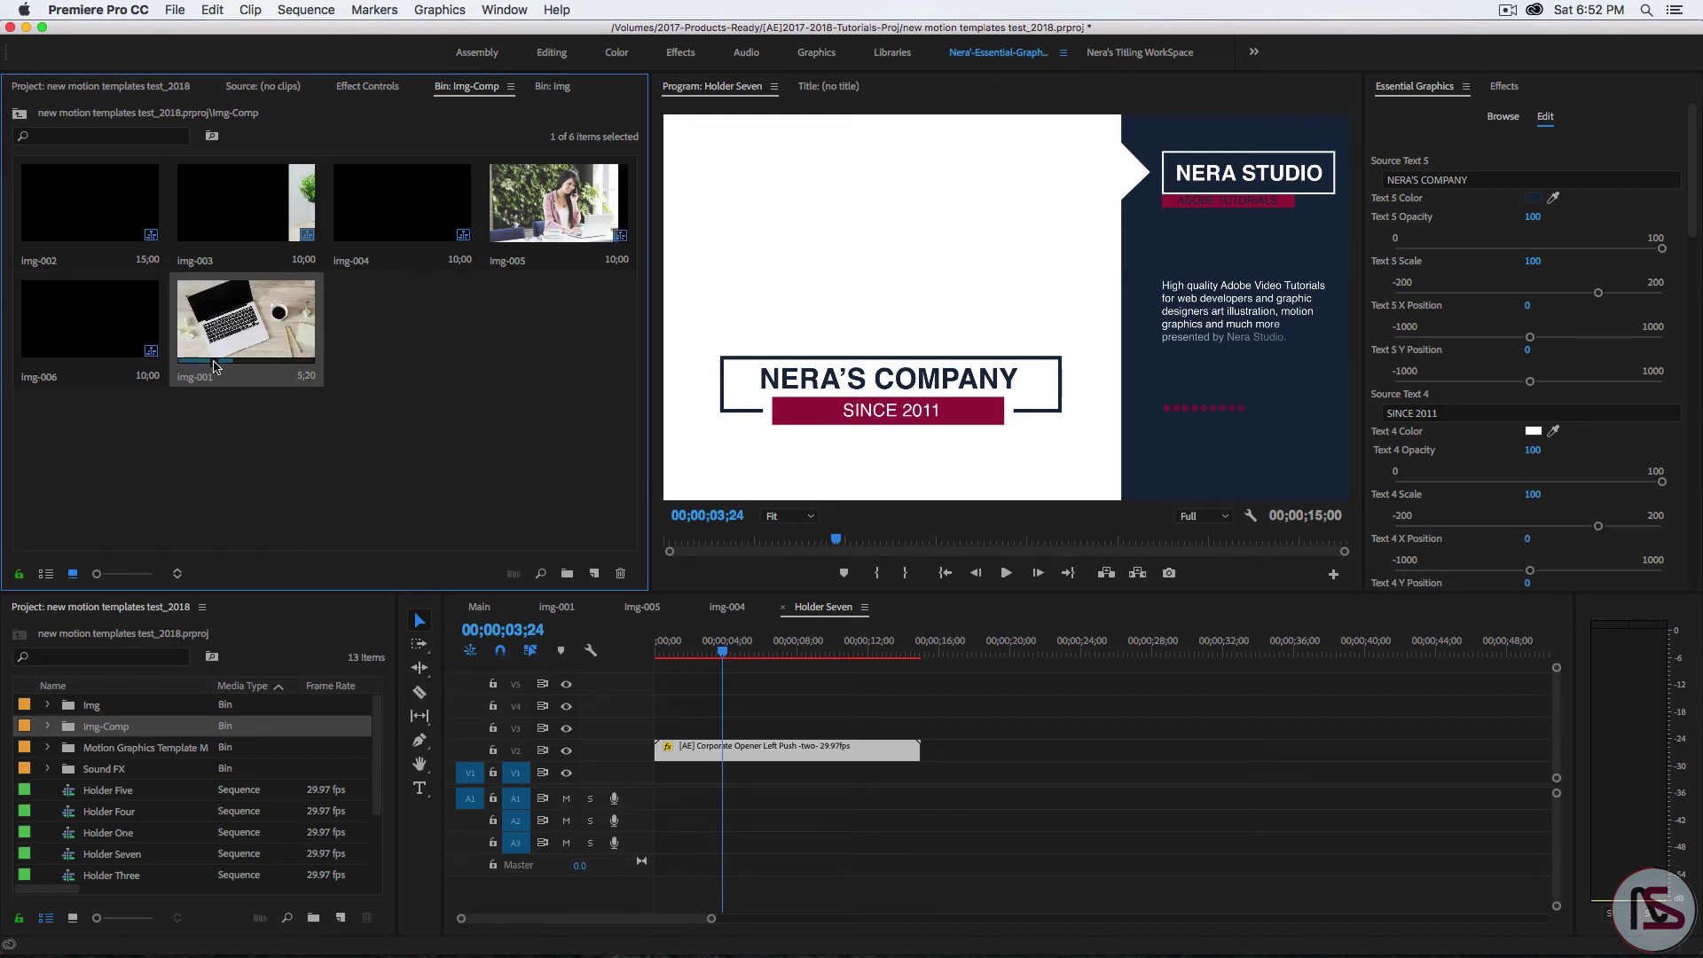
{"action": "left_click_drag", "start_coordinate": [232, 312], "coordinate": [661, 781]}
Apply Track Matte Key to the img-001 clip with Video 2 as its matte
{"action": "left_click", "coordinate": [1494, 90]}
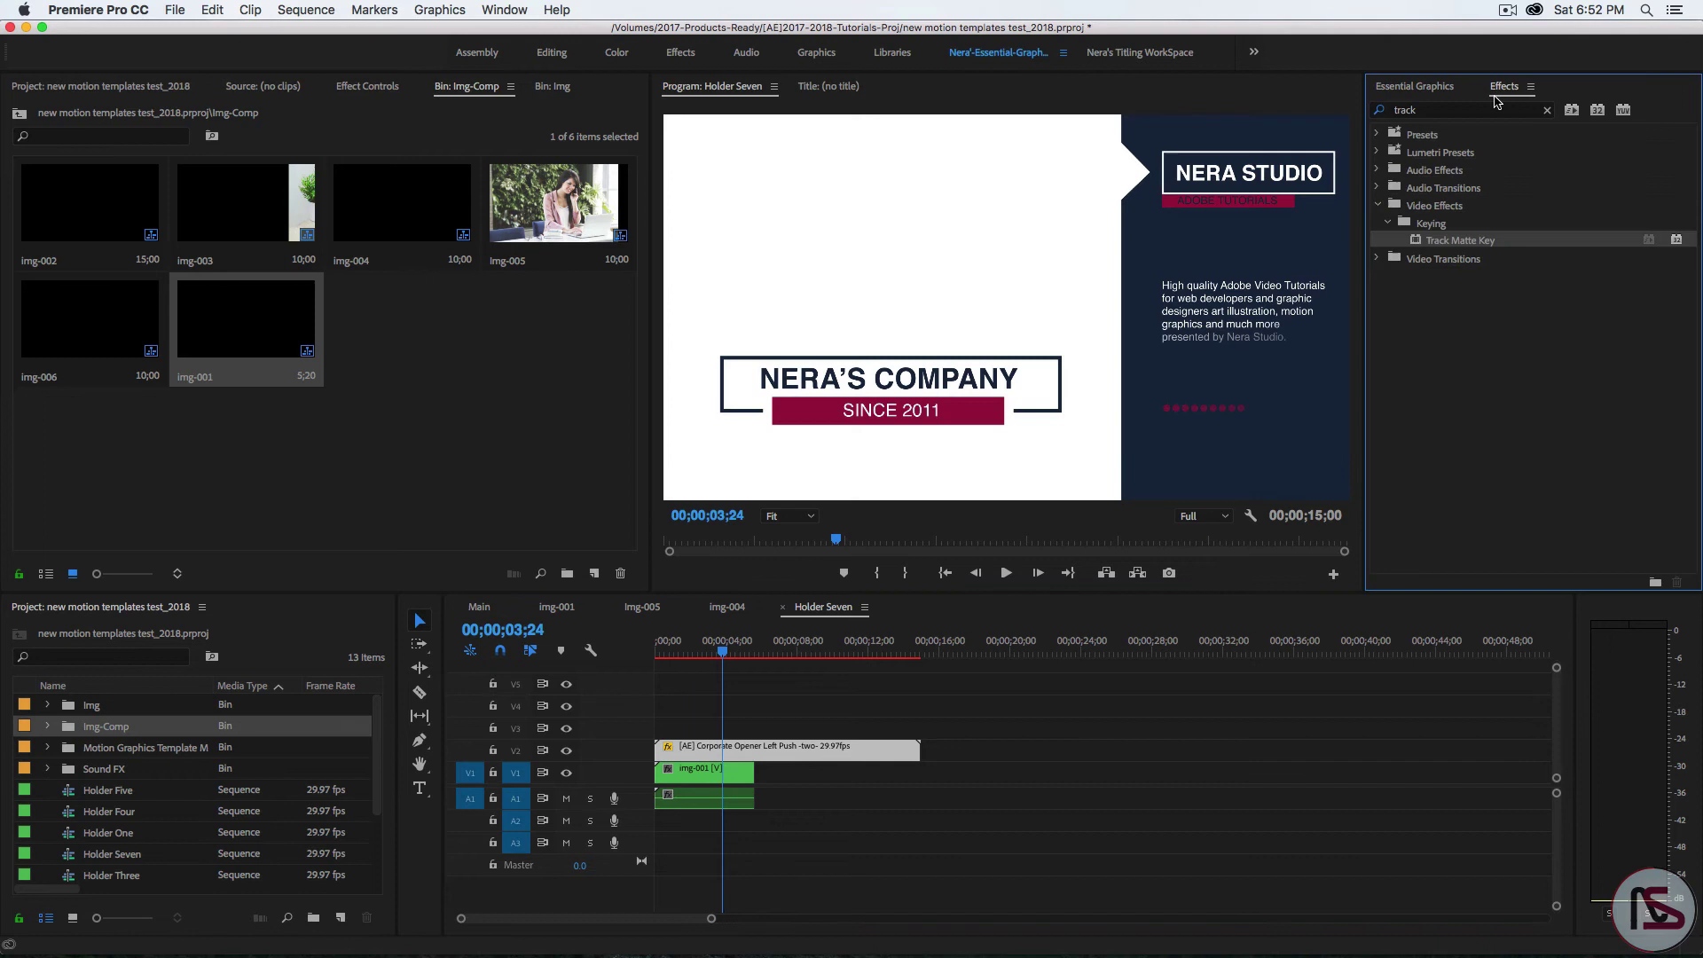
{"action": "left_click_drag", "start_coordinate": [1434, 244], "coordinate": [701, 772]}
{"action": "left_click", "coordinate": [1420, 246]}
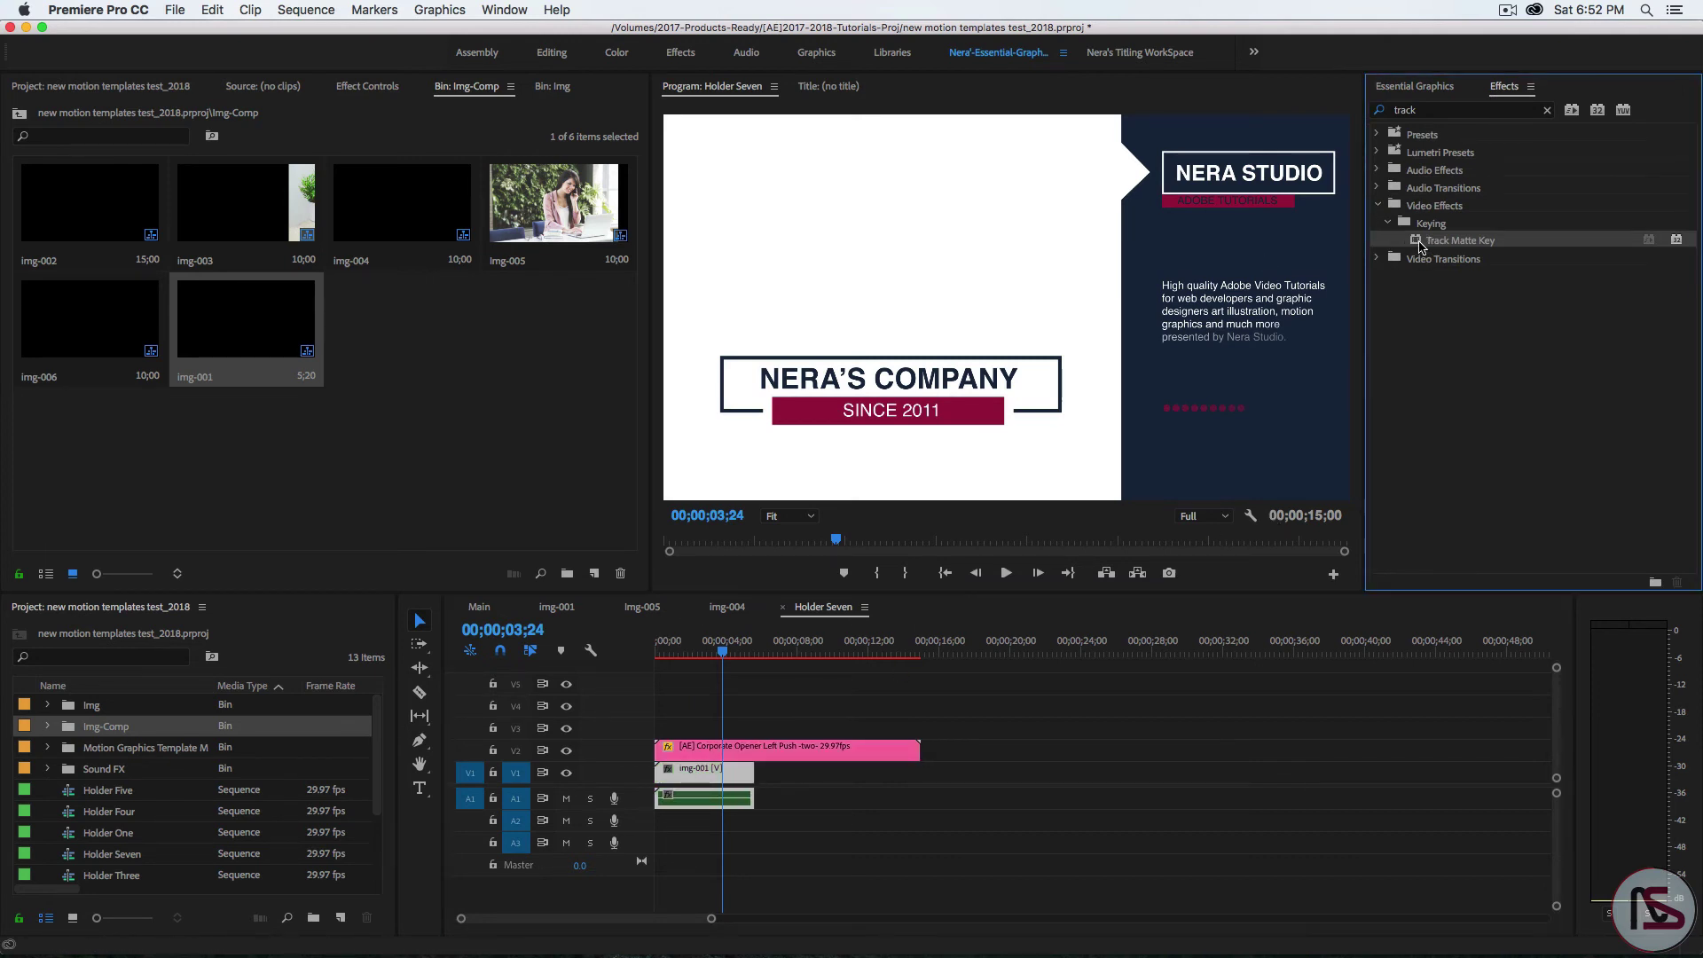
{"action": "left_click", "coordinate": [367, 88]}
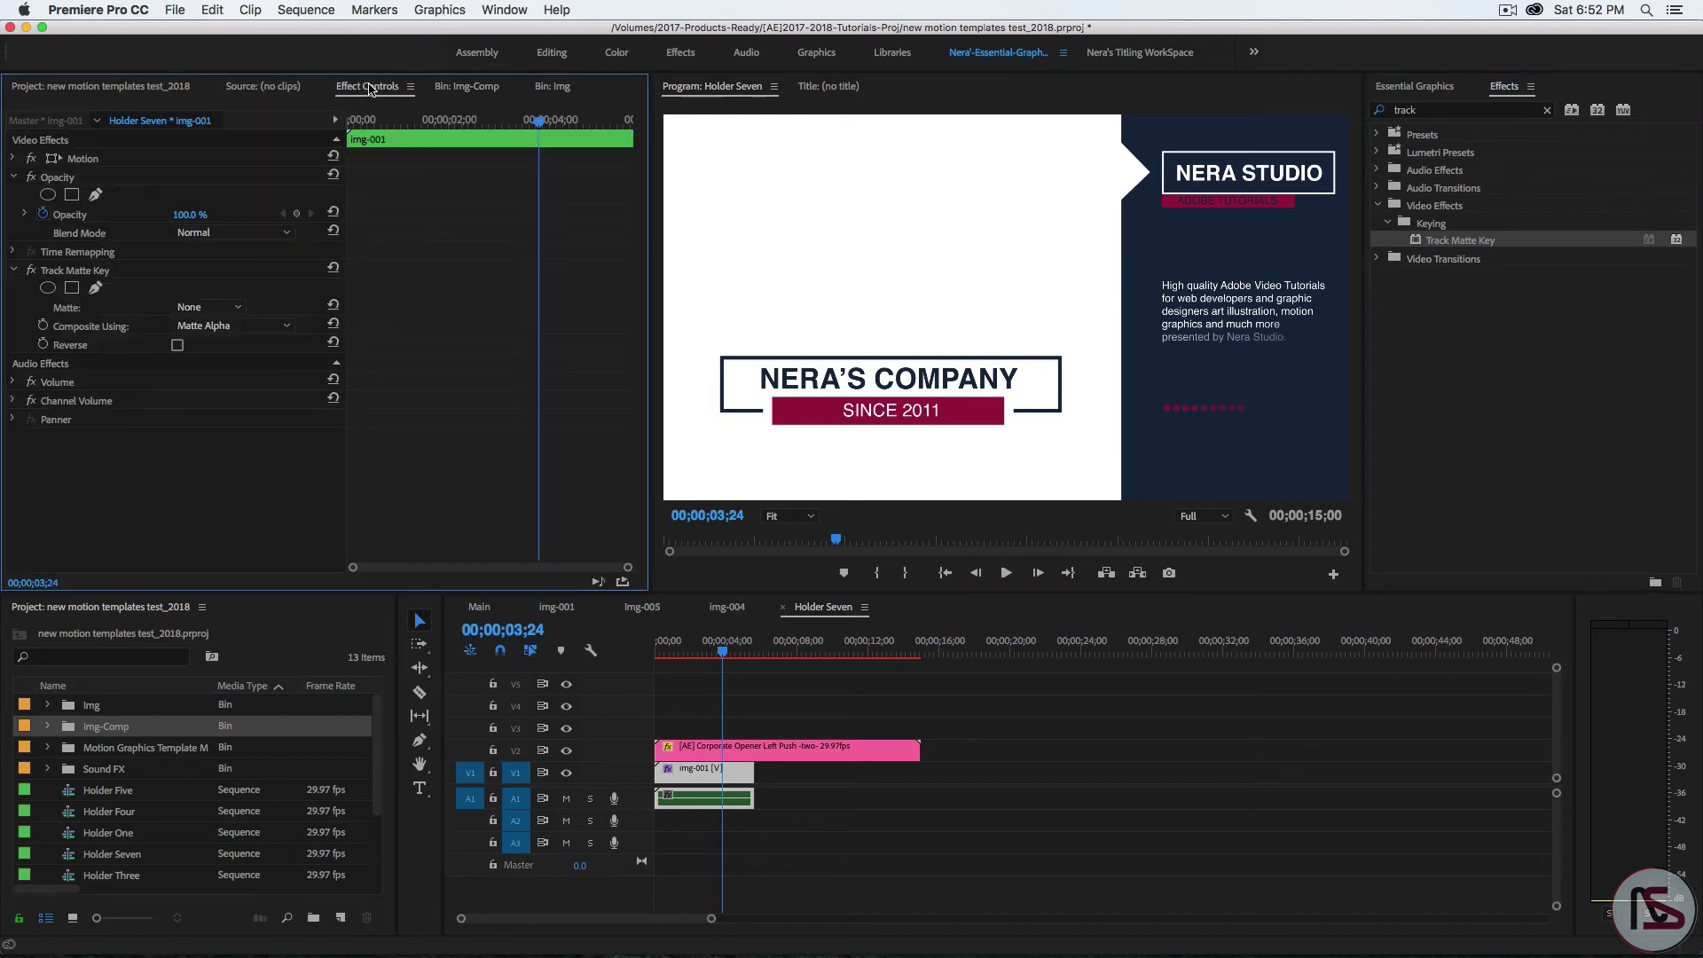
{"action": "left_click", "coordinate": [240, 306]}
{"action": "left_click", "coordinate": [213, 400]}
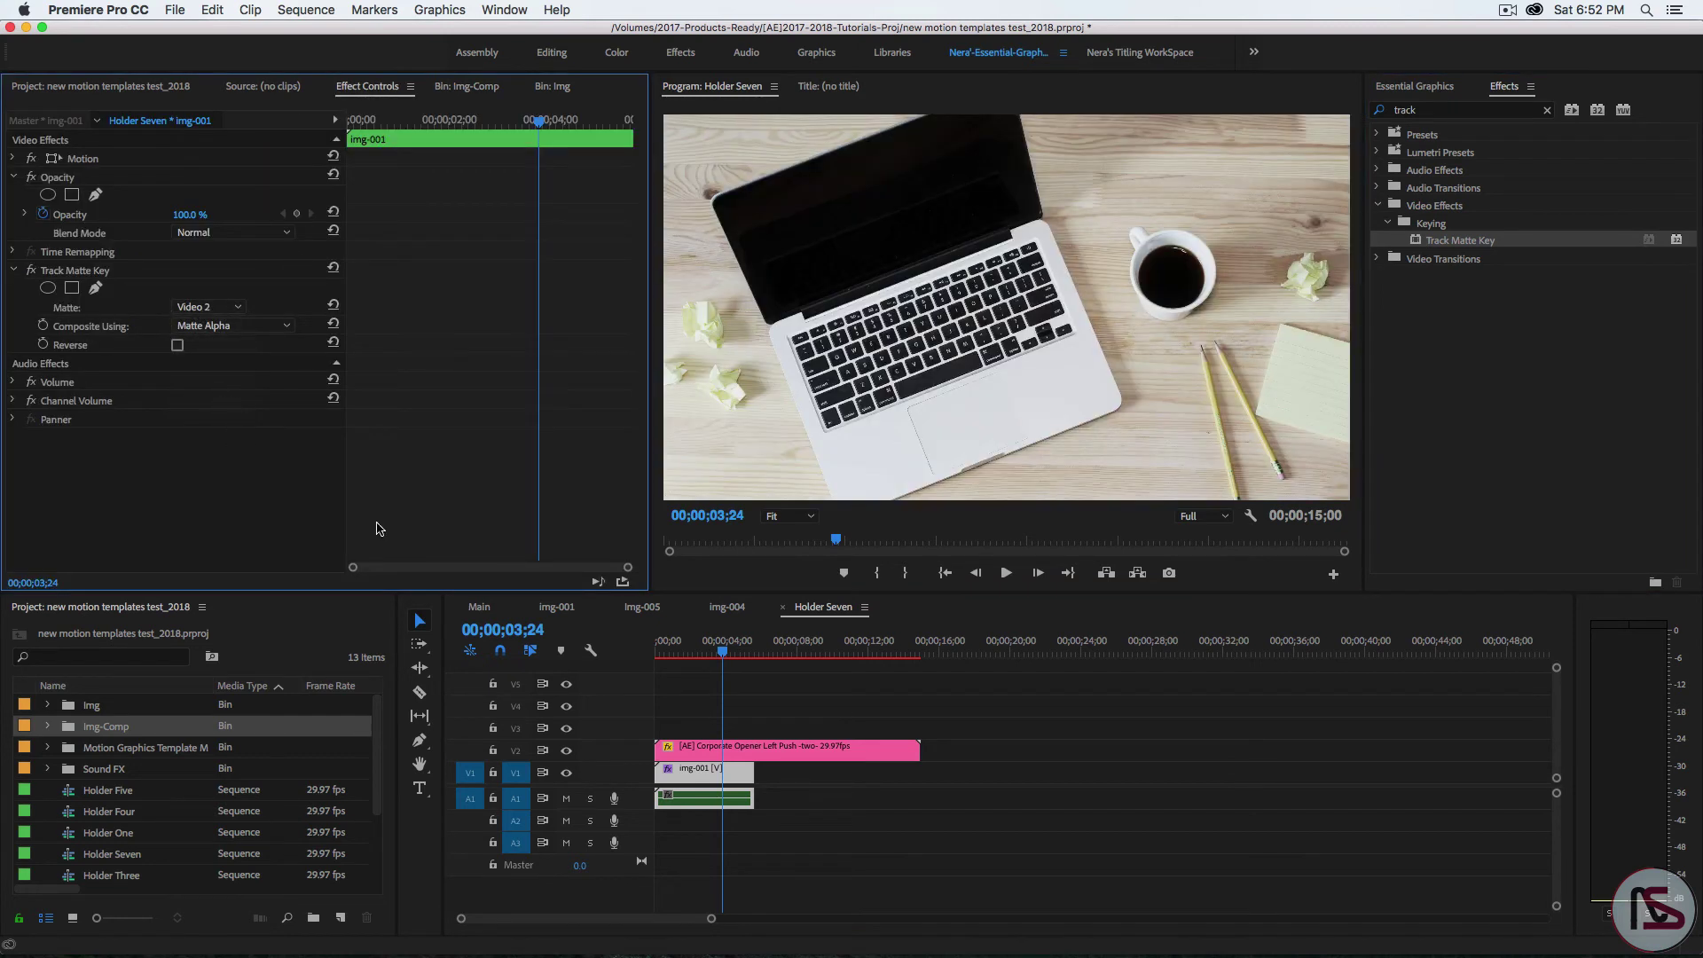
{"action": "left_click", "coordinate": [720, 651]}
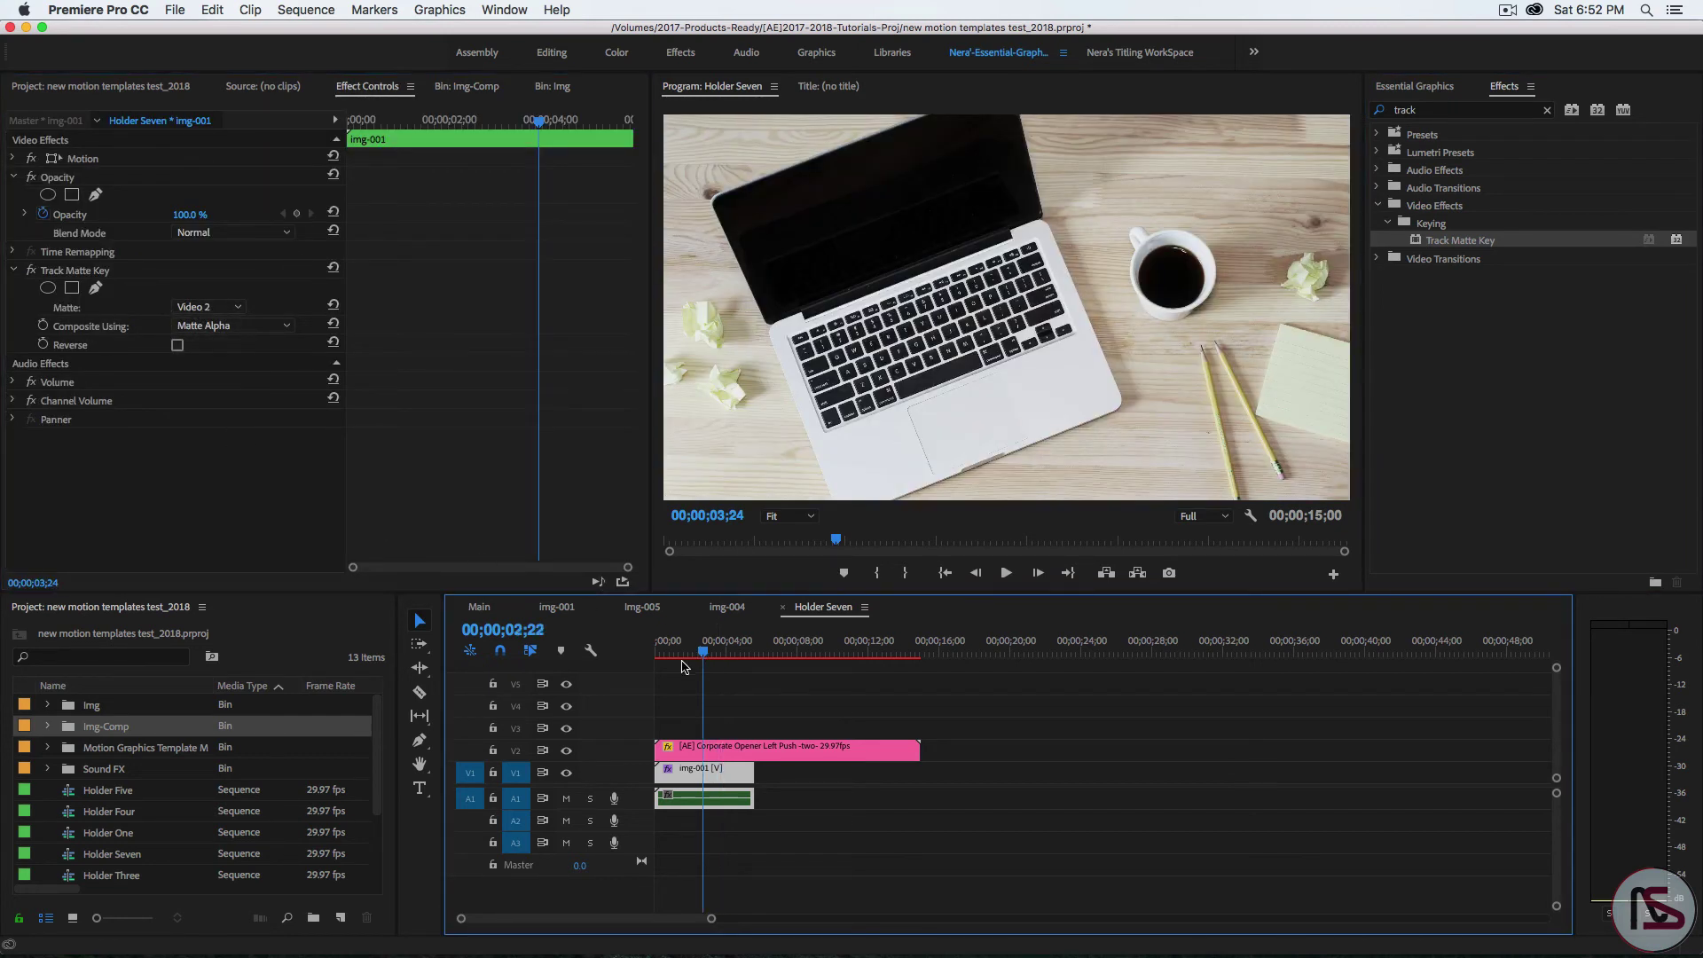
Add a second copy of the Corporate Opener Left Push template at the start of track V3
{"action": "left_click", "coordinate": [1444, 88]}
{"action": "left_click", "coordinate": [1499, 117]}
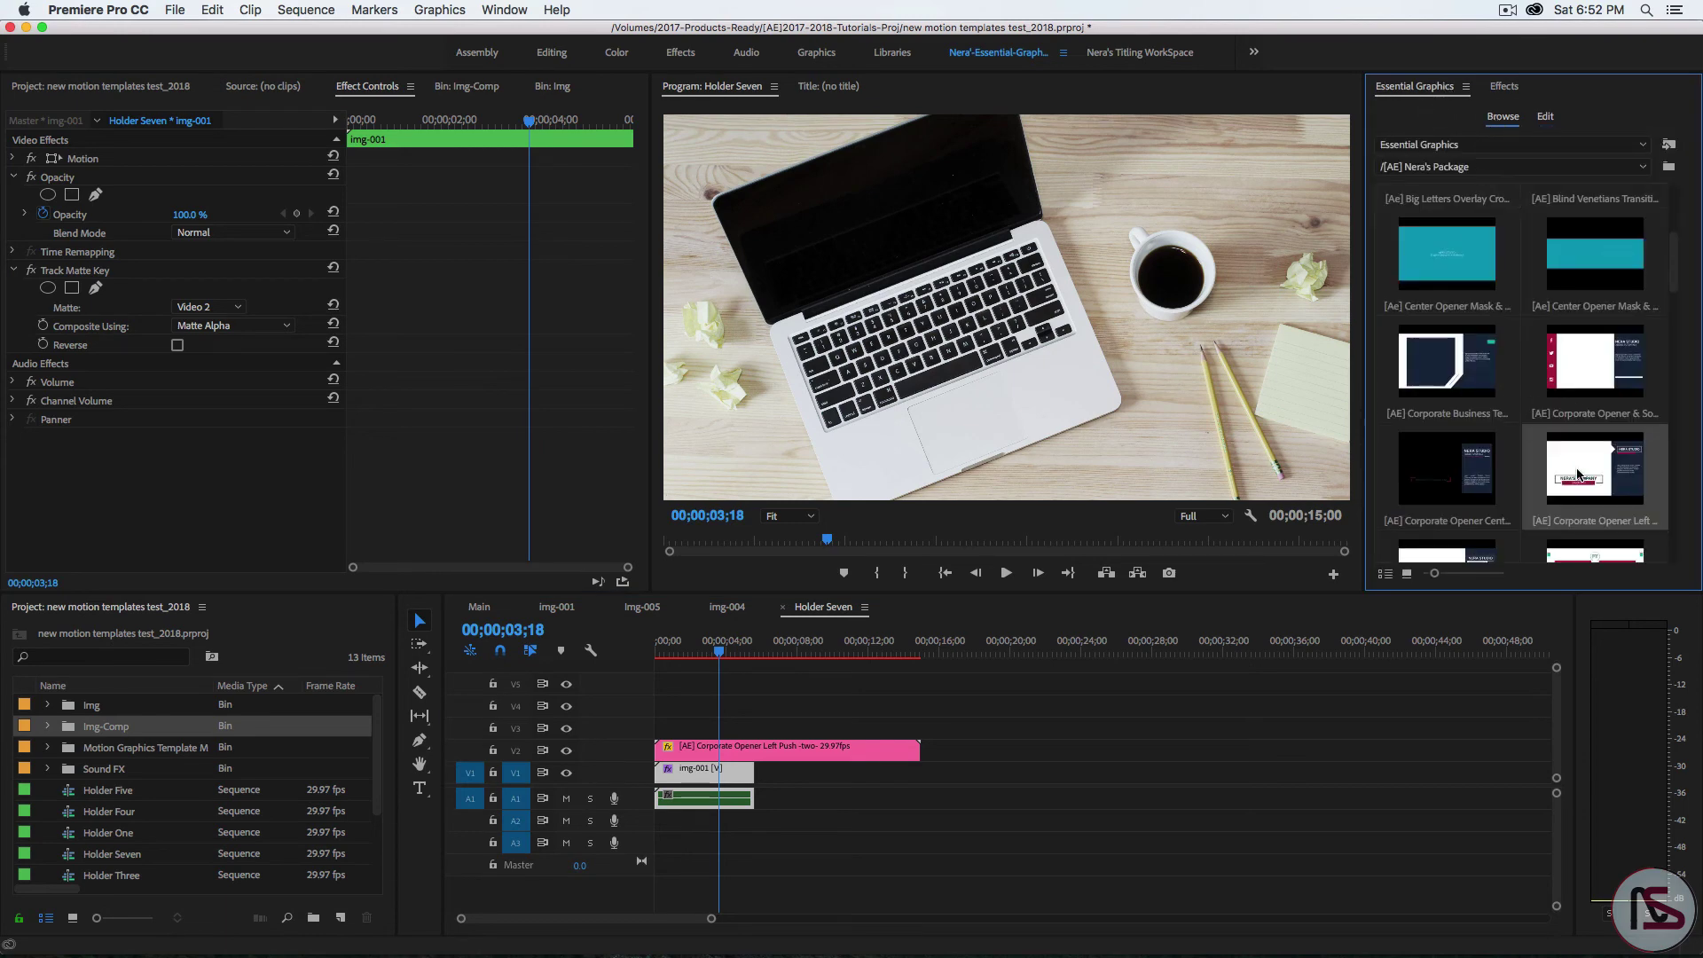
{"action": "left_click_drag", "start_coordinate": [1577, 474], "coordinate": [737, 732]}
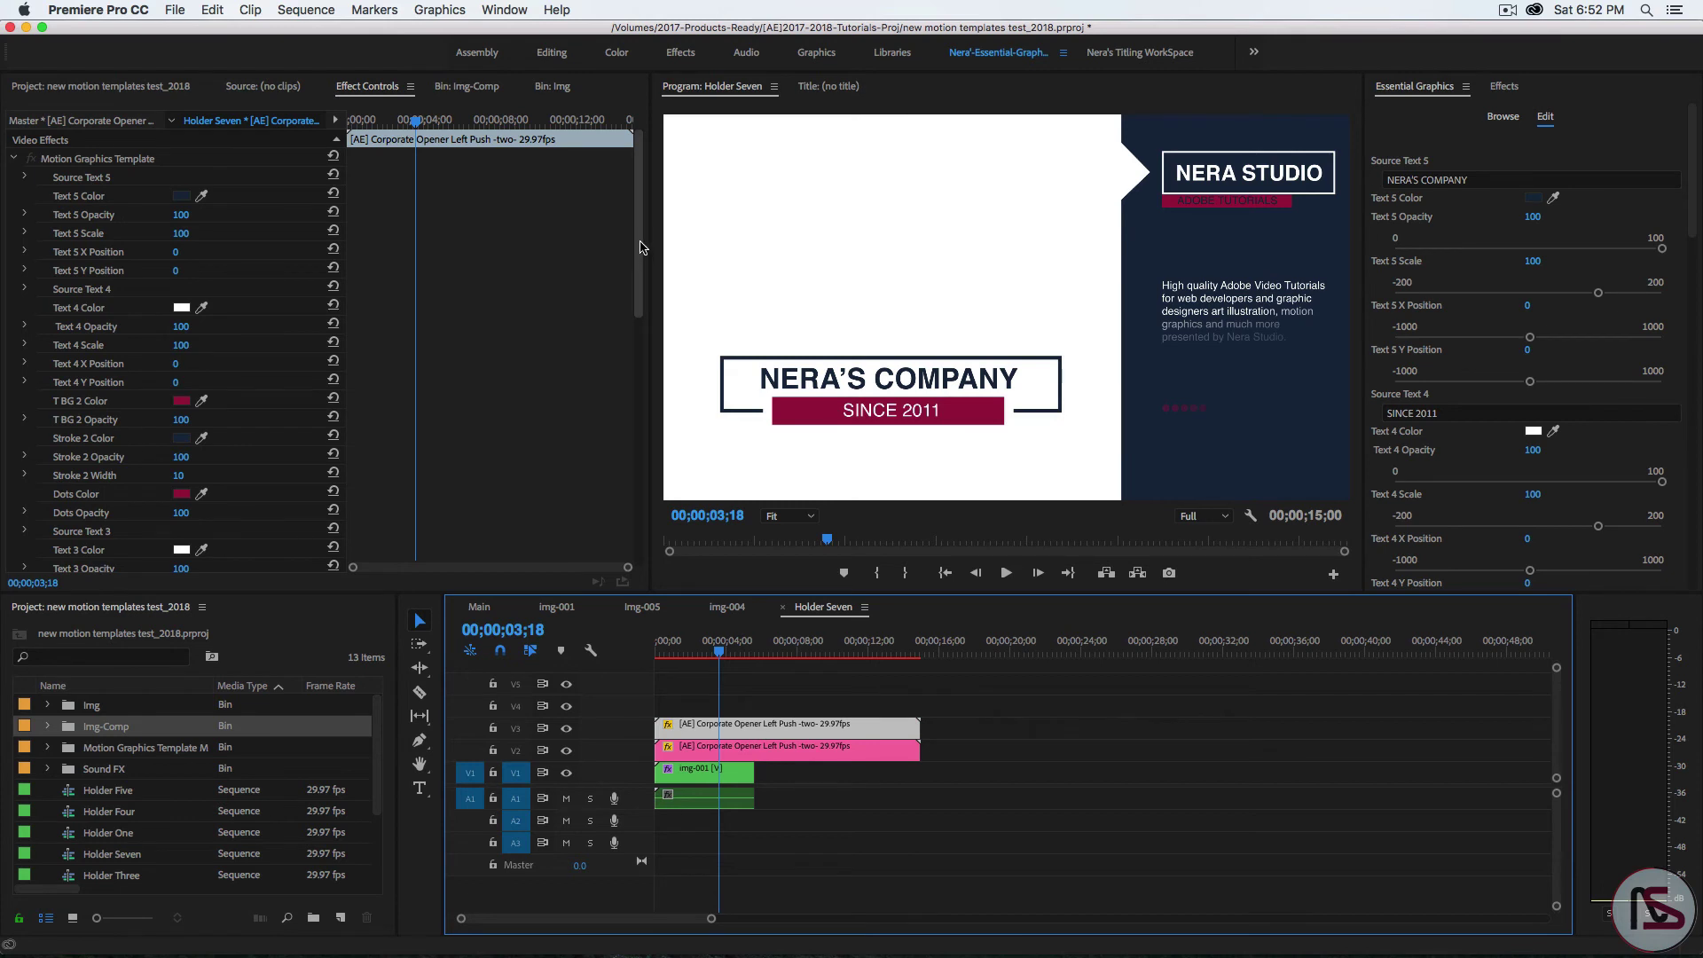
Set the V3 opener's Img Mask Opacity to 0 and play the composite from near the start
{"action": "scroll", "coordinate": [643, 246], "scroll_direction": "down", "scroll_amount": 10}
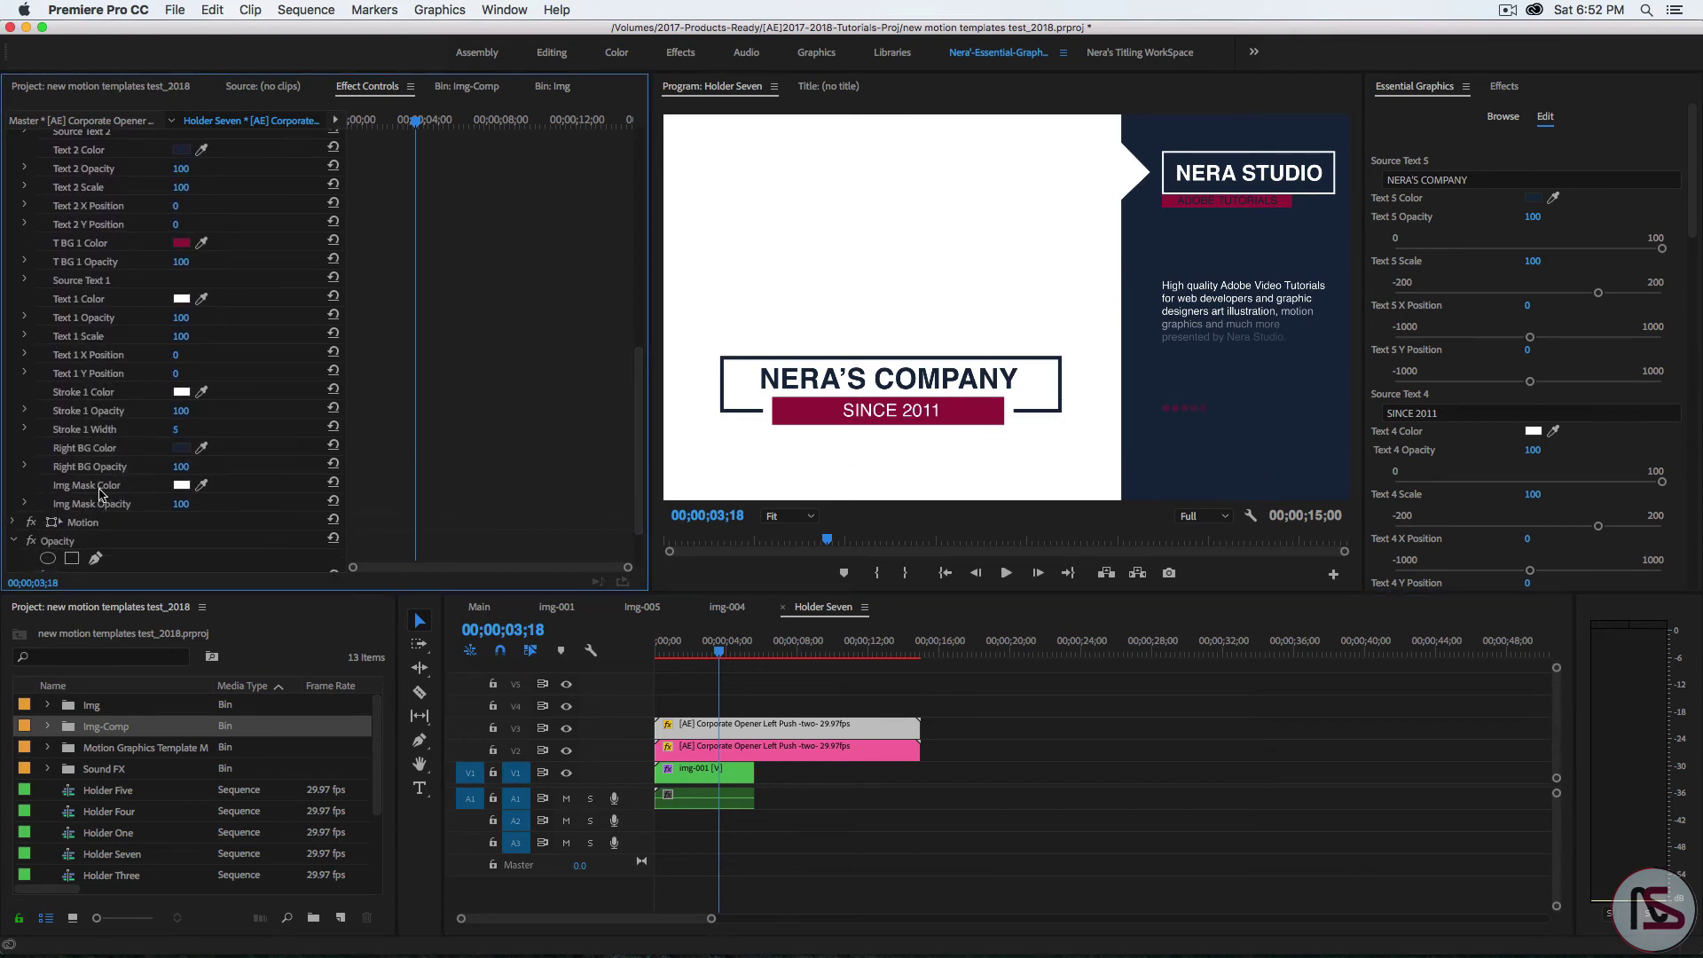
{"action": "left_click", "coordinate": [180, 502]}
{"action": "type", "text": "0"}
{"action": "key", "text": "Return"}
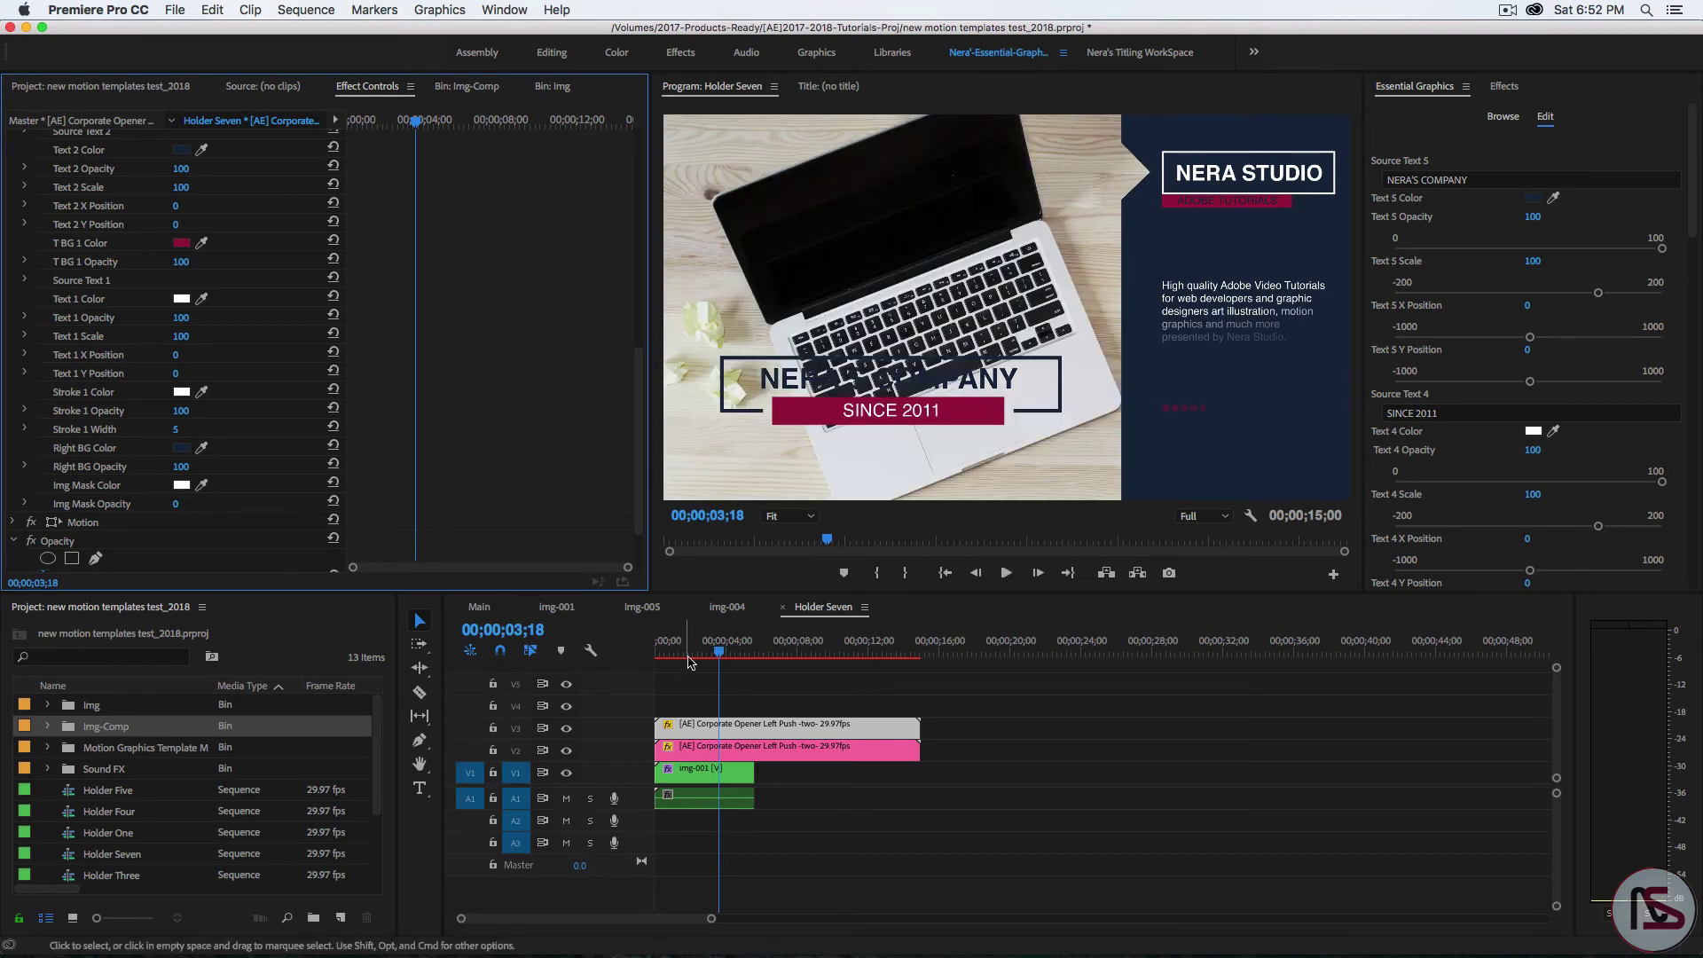
{"action": "left_click", "coordinate": [674, 655]}
{"action": "key", "text": "space"}
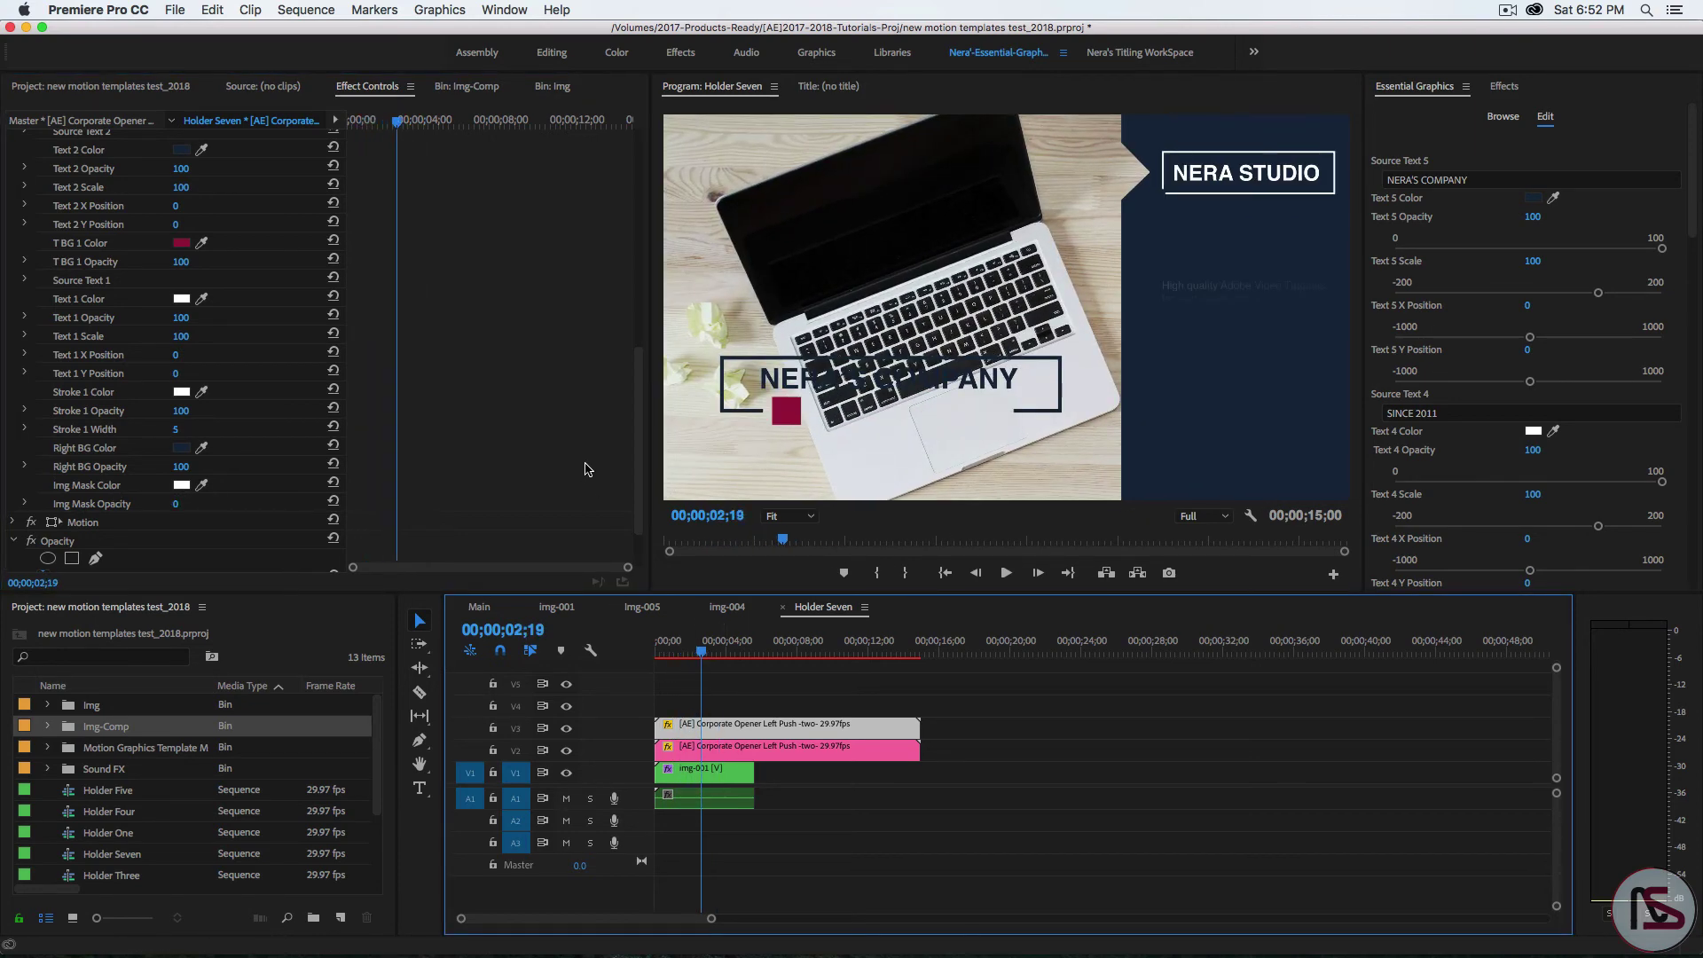
Set the V3 opener's Text 5 Color for NERA'S COMPANY to green (03BA10) and preview the title
{"action": "left_click_drag", "start_coordinate": [632, 463], "coordinate": [633, 282]}
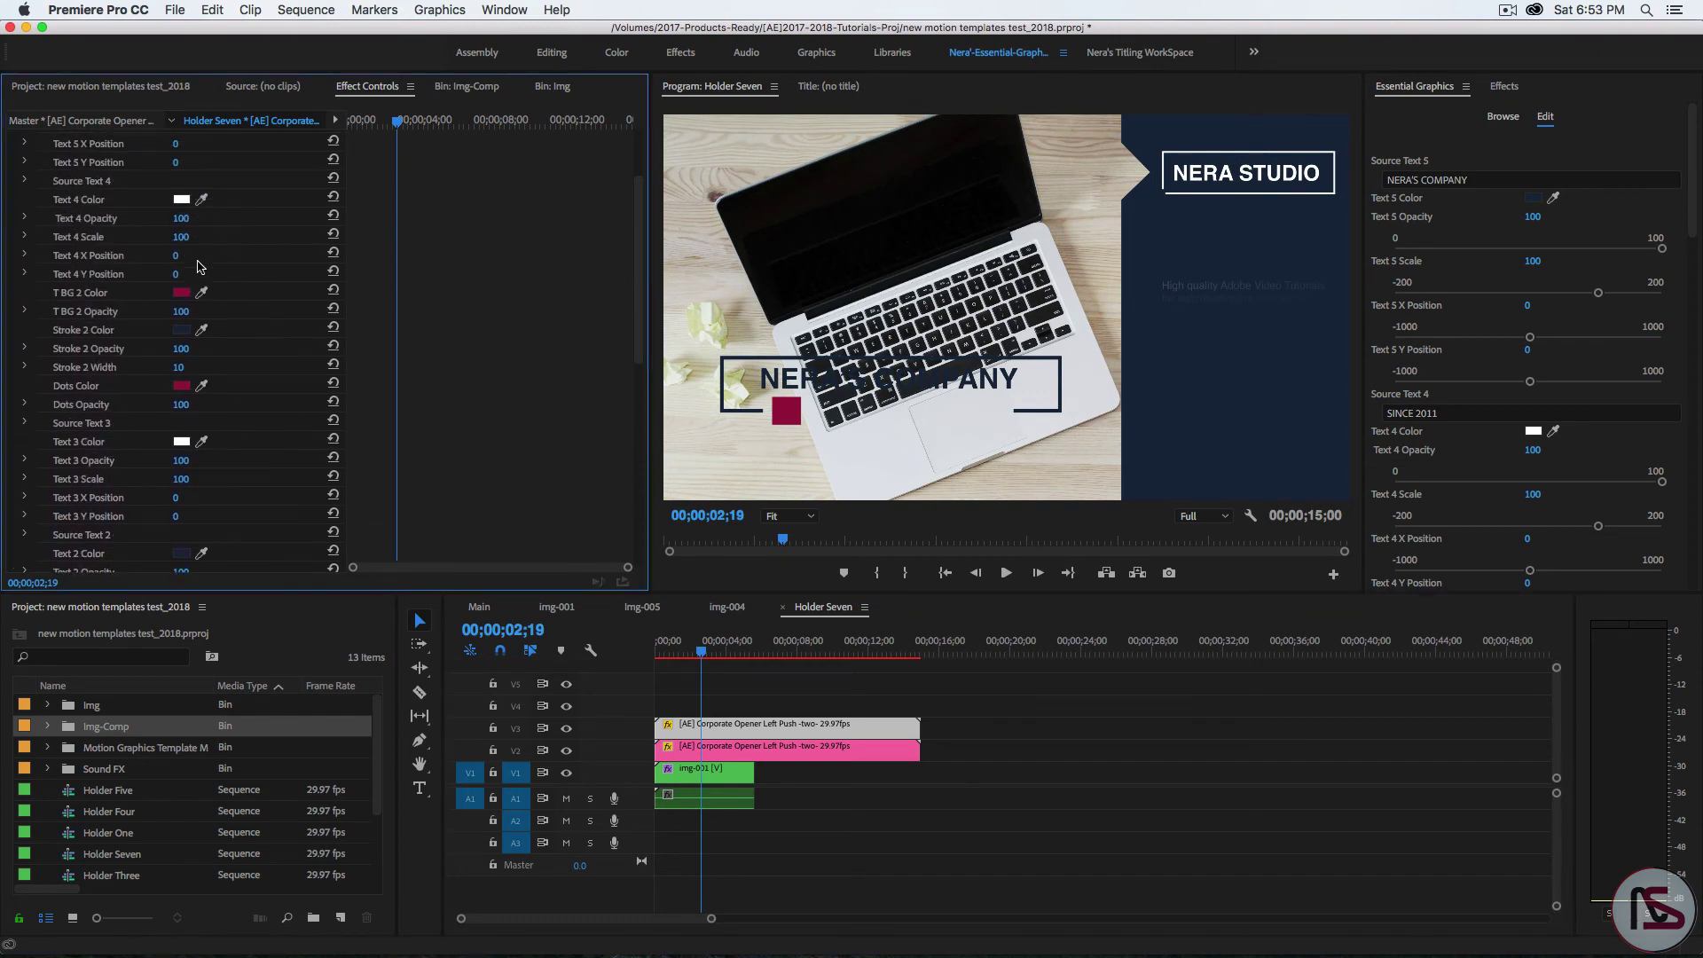
{"action": "scroll", "coordinate": [635, 337], "scroll_direction": "up", "scroll_amount": 1}
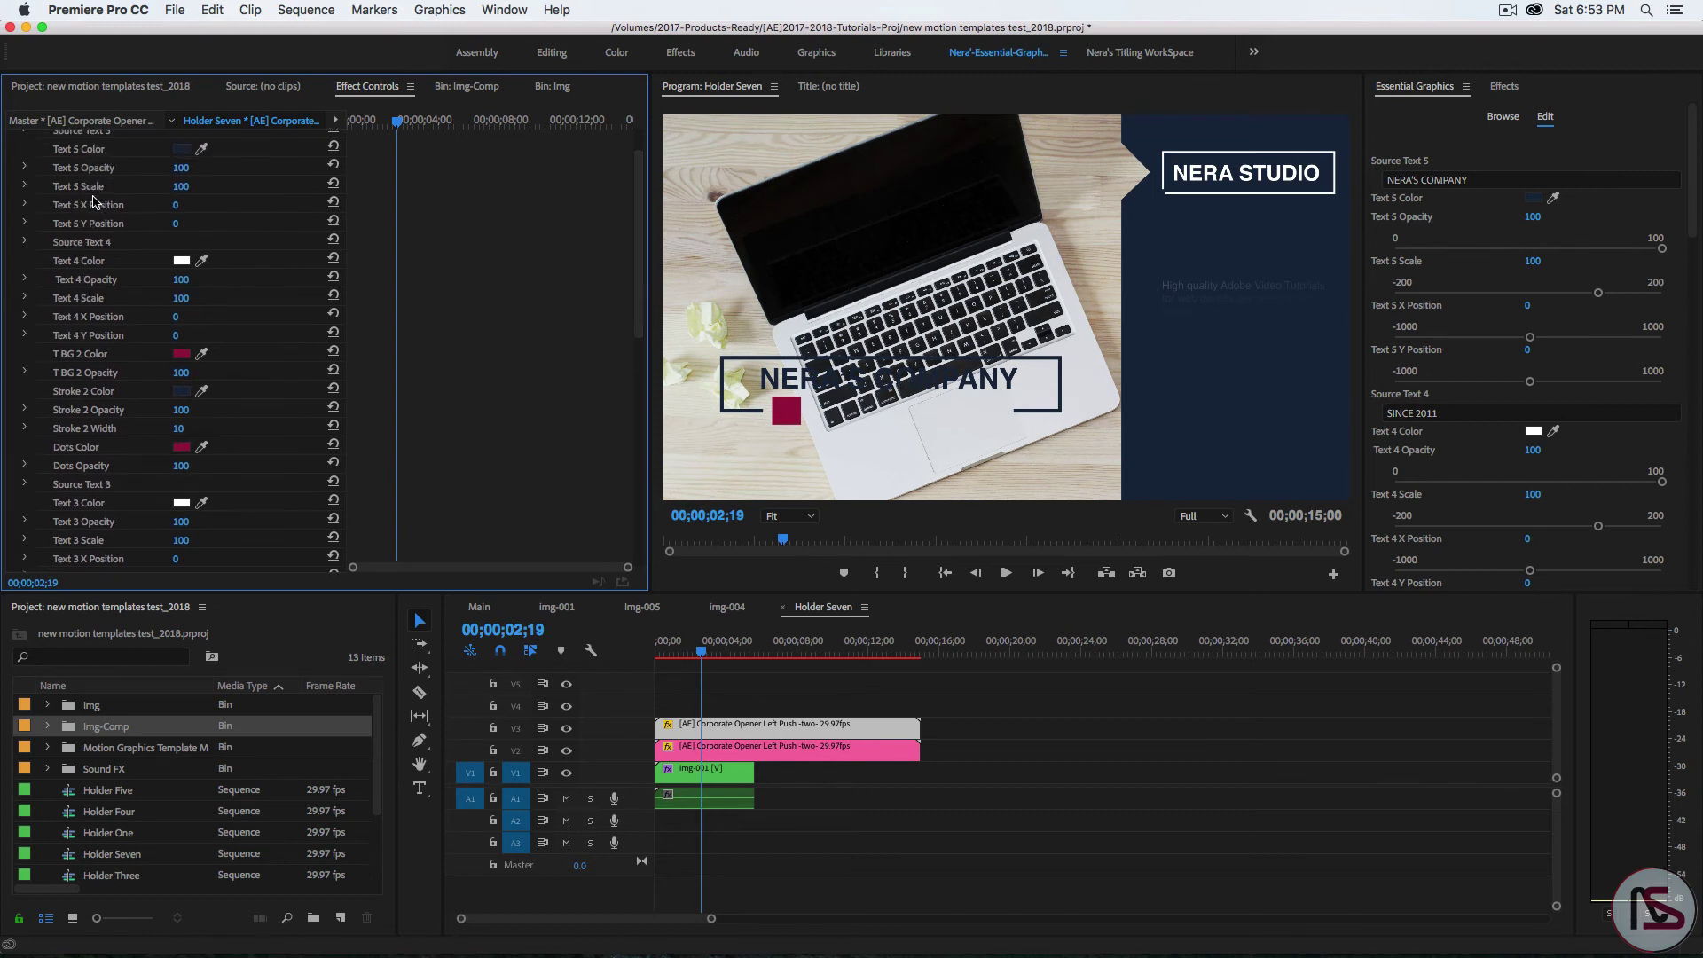
{"action": "left_click", "coordinate": [25, 243]}
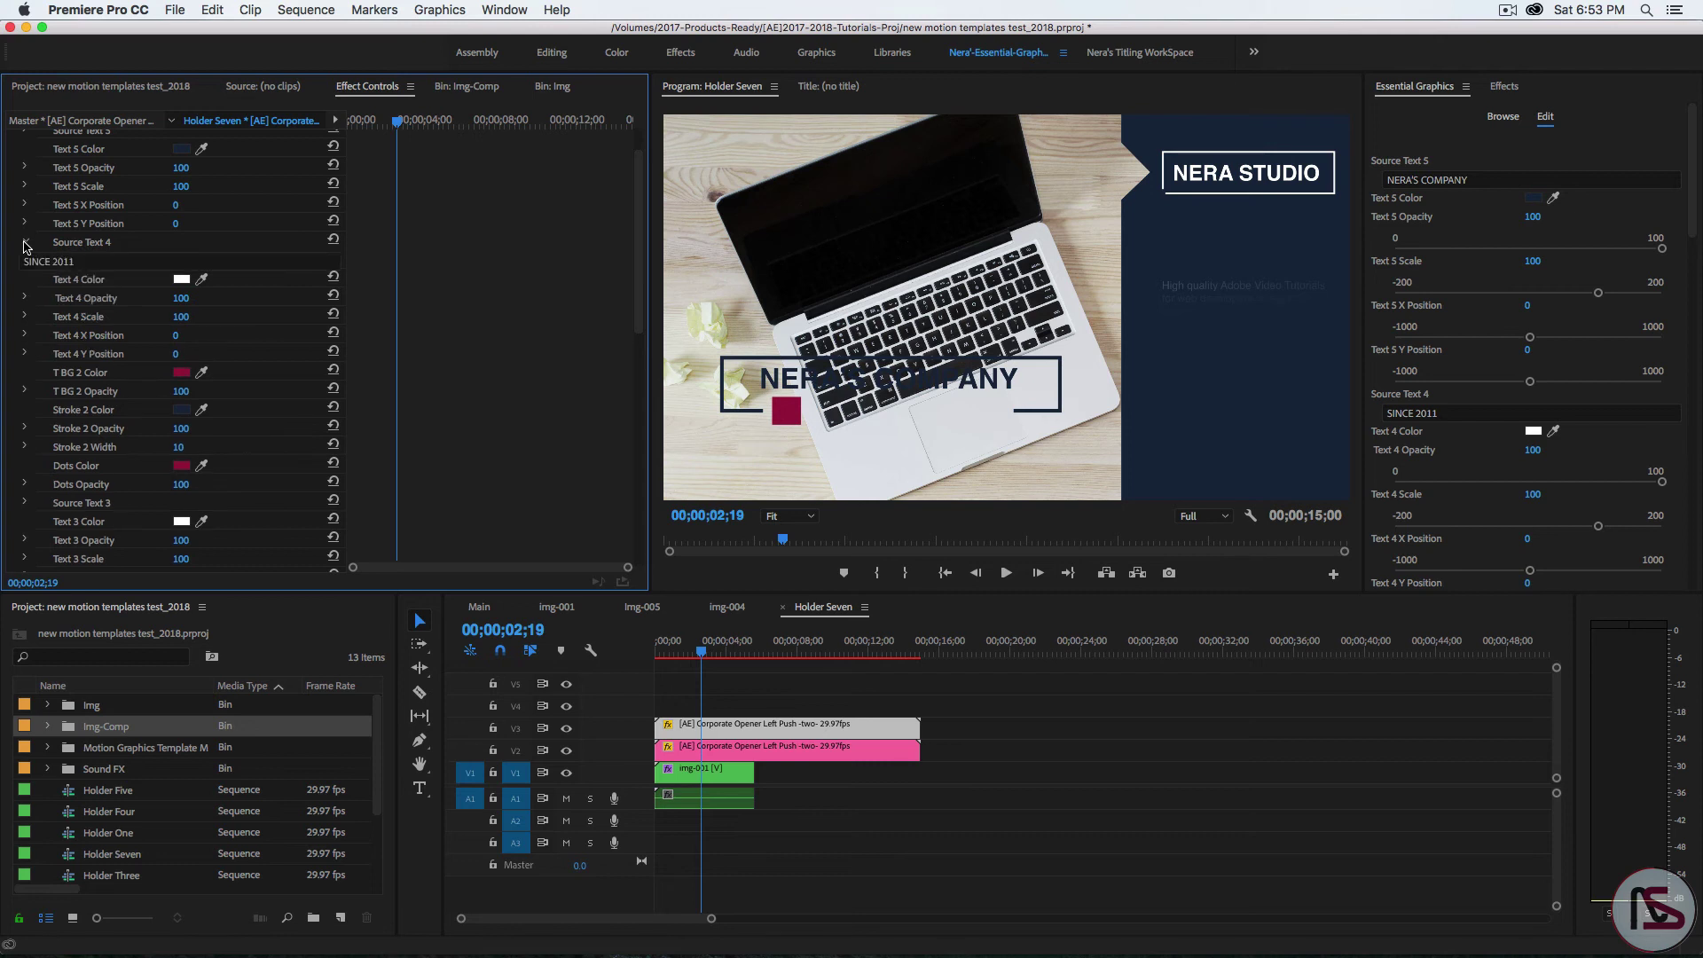
{"action": "scroll", "coordinate": [25, 239], "scroll_direction": "up", "scroll_amount": 3}
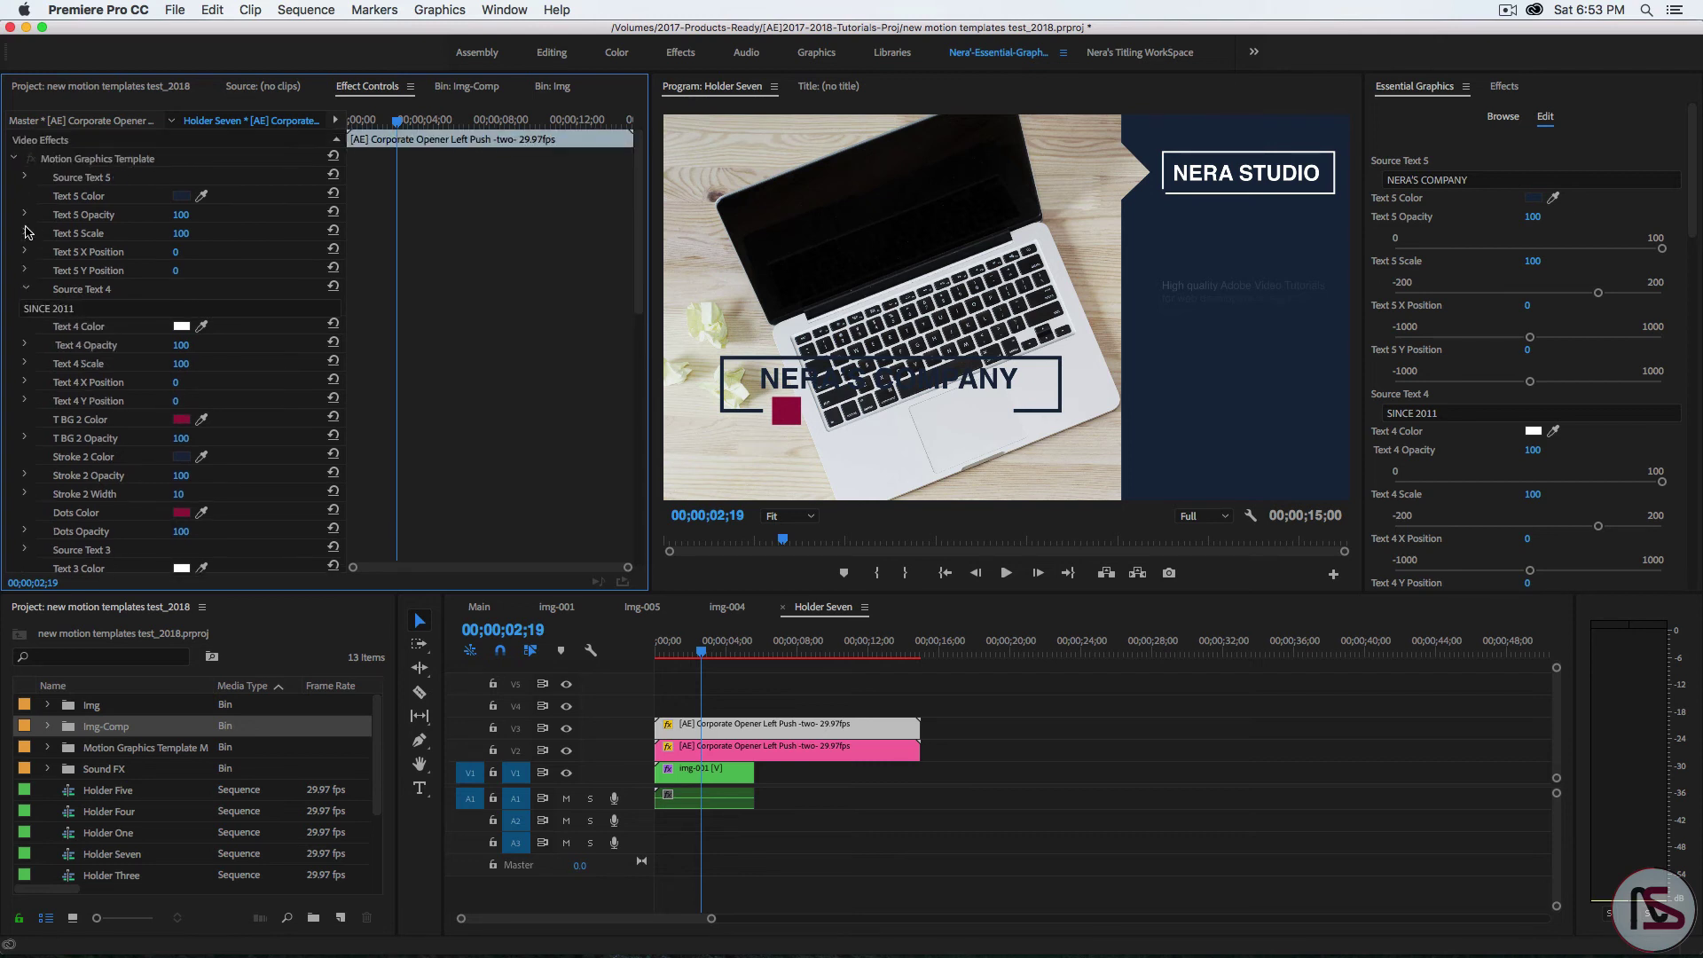
{"action": "left_click", "coordinate": [26, 178]}
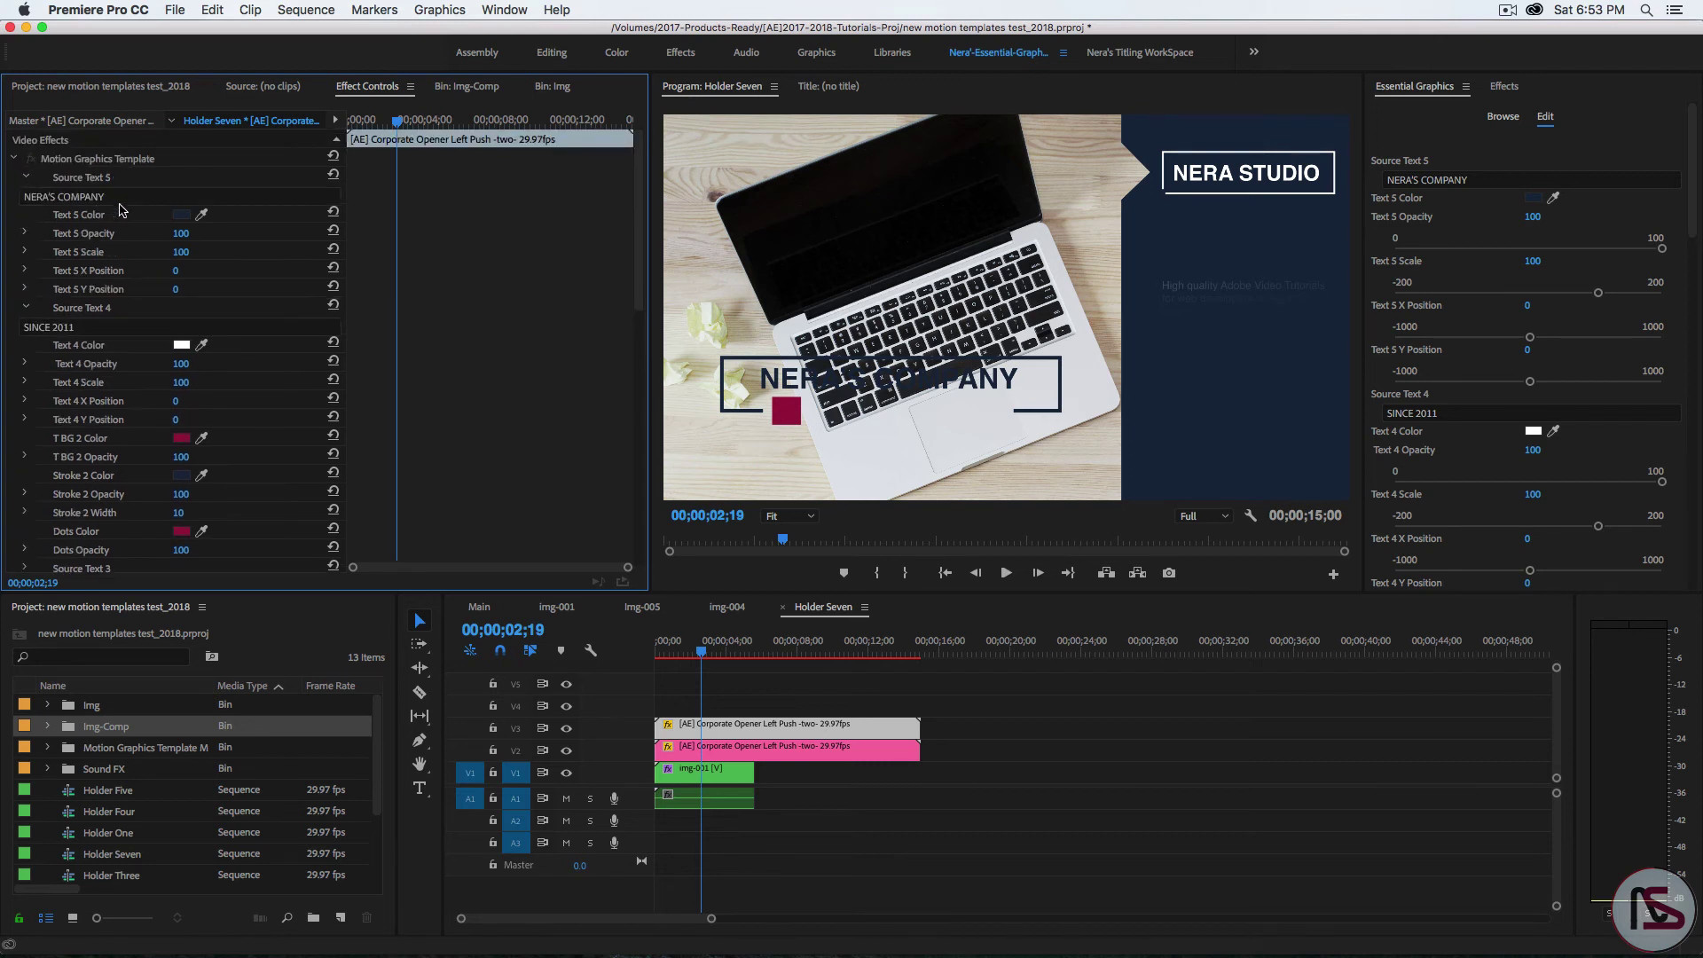
{"action": "left_click", "coordinate": [181, 215]}
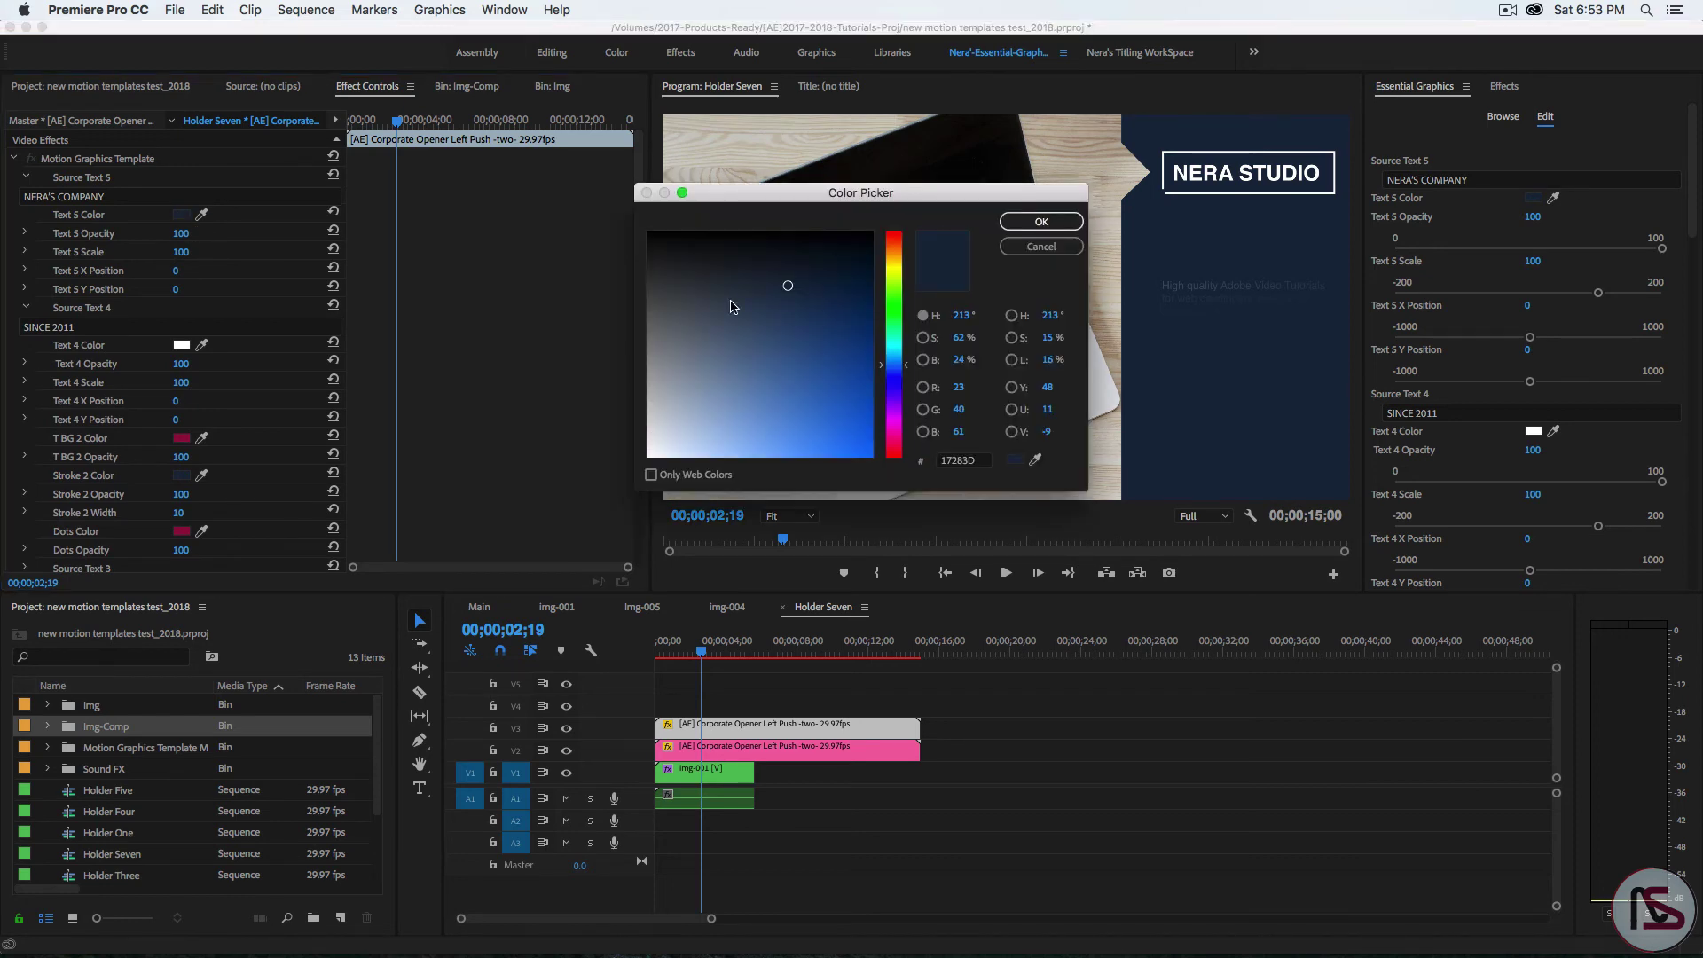
{"action": "left_click", "coordinate": [896, 310]}
{"action": "left_click_drag", "start_coordinate": [849, 386], "coordinate": [869, 397]}
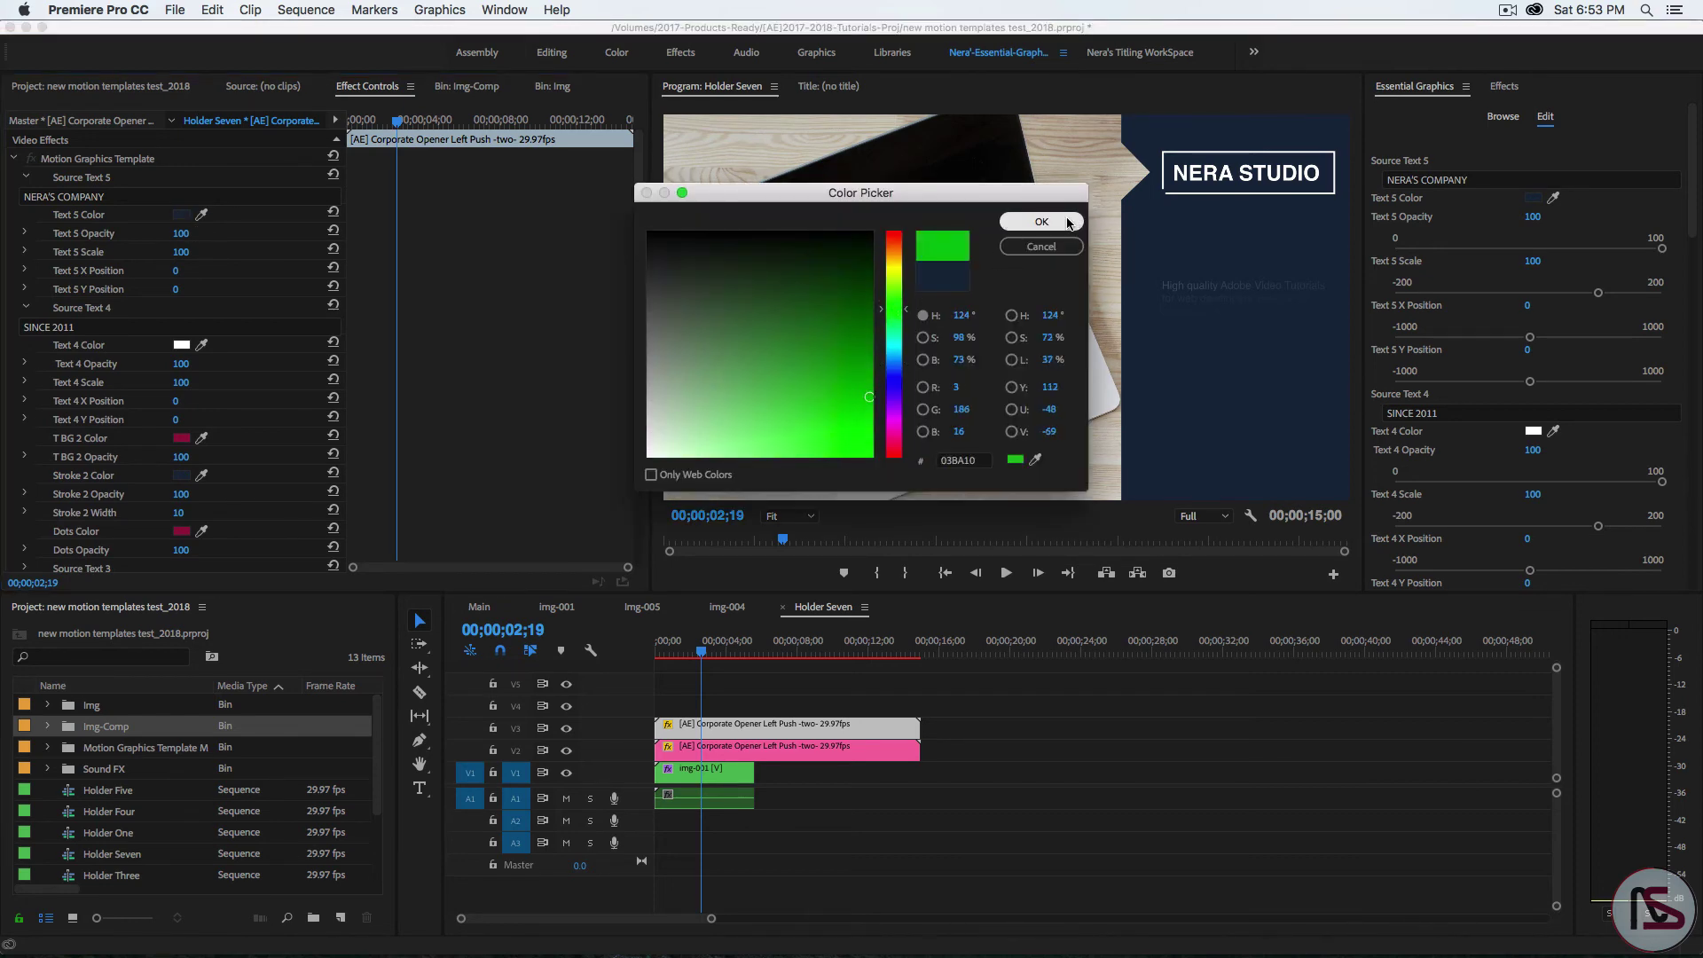
{"action": "left_click", "coordinate": [1072, 221]}
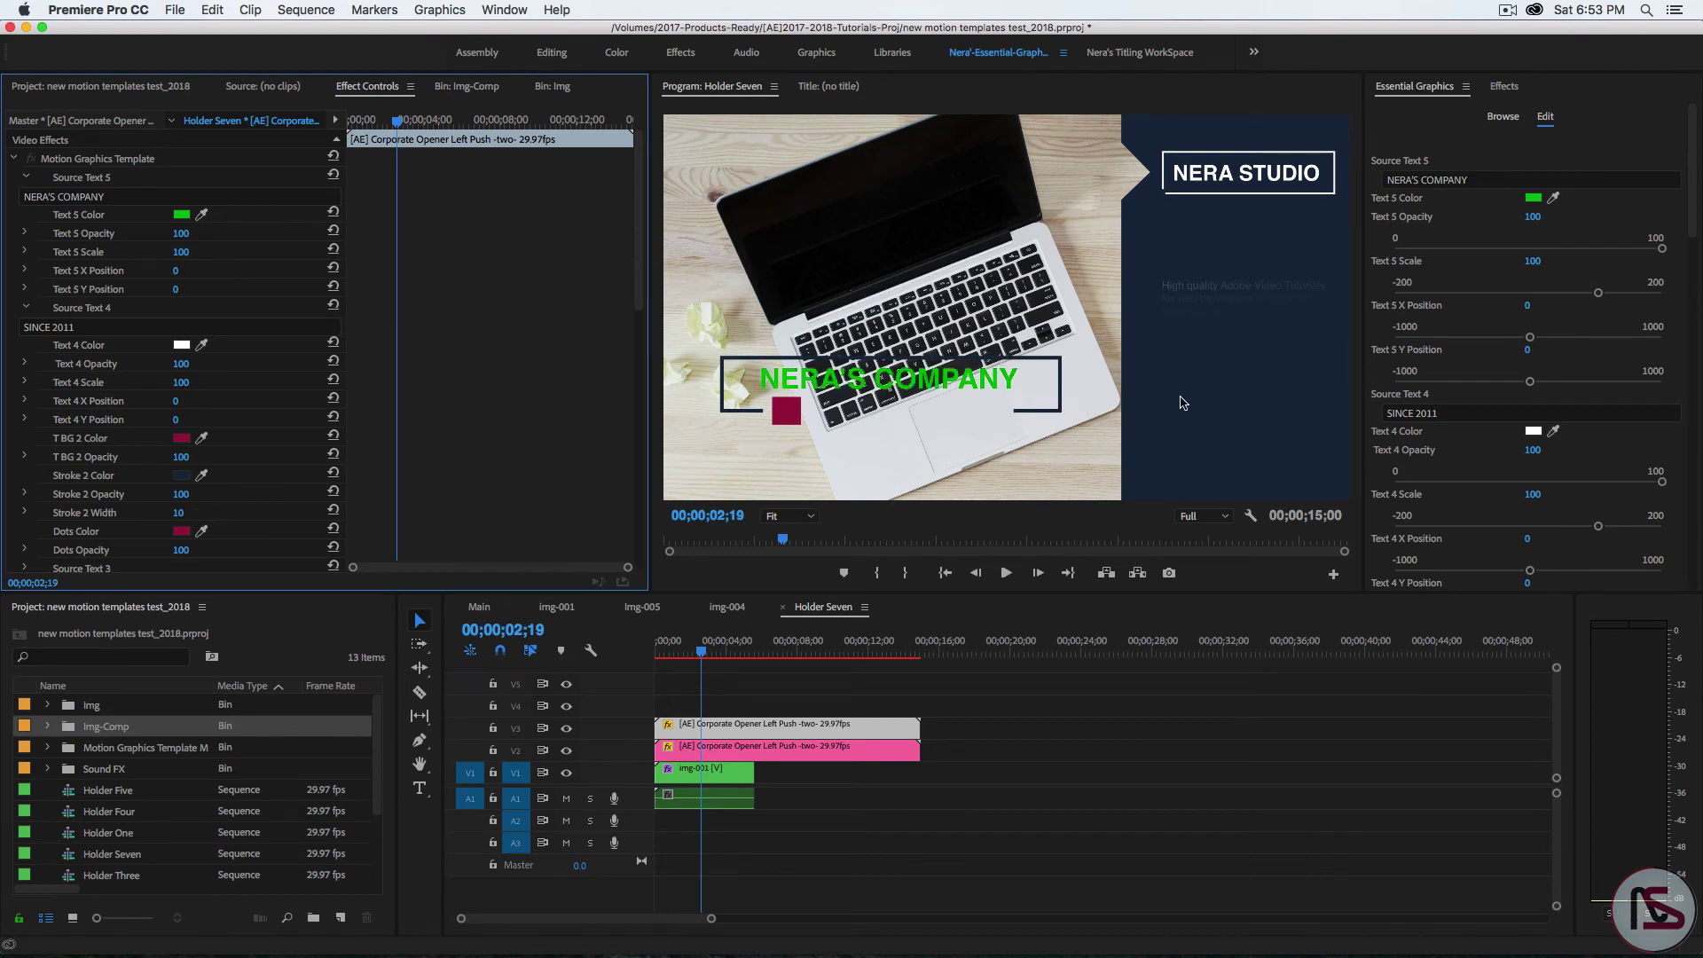
{"action": "left_click_drag", "start_coordinate": [702, 648], "coordinate": [700, 686]}
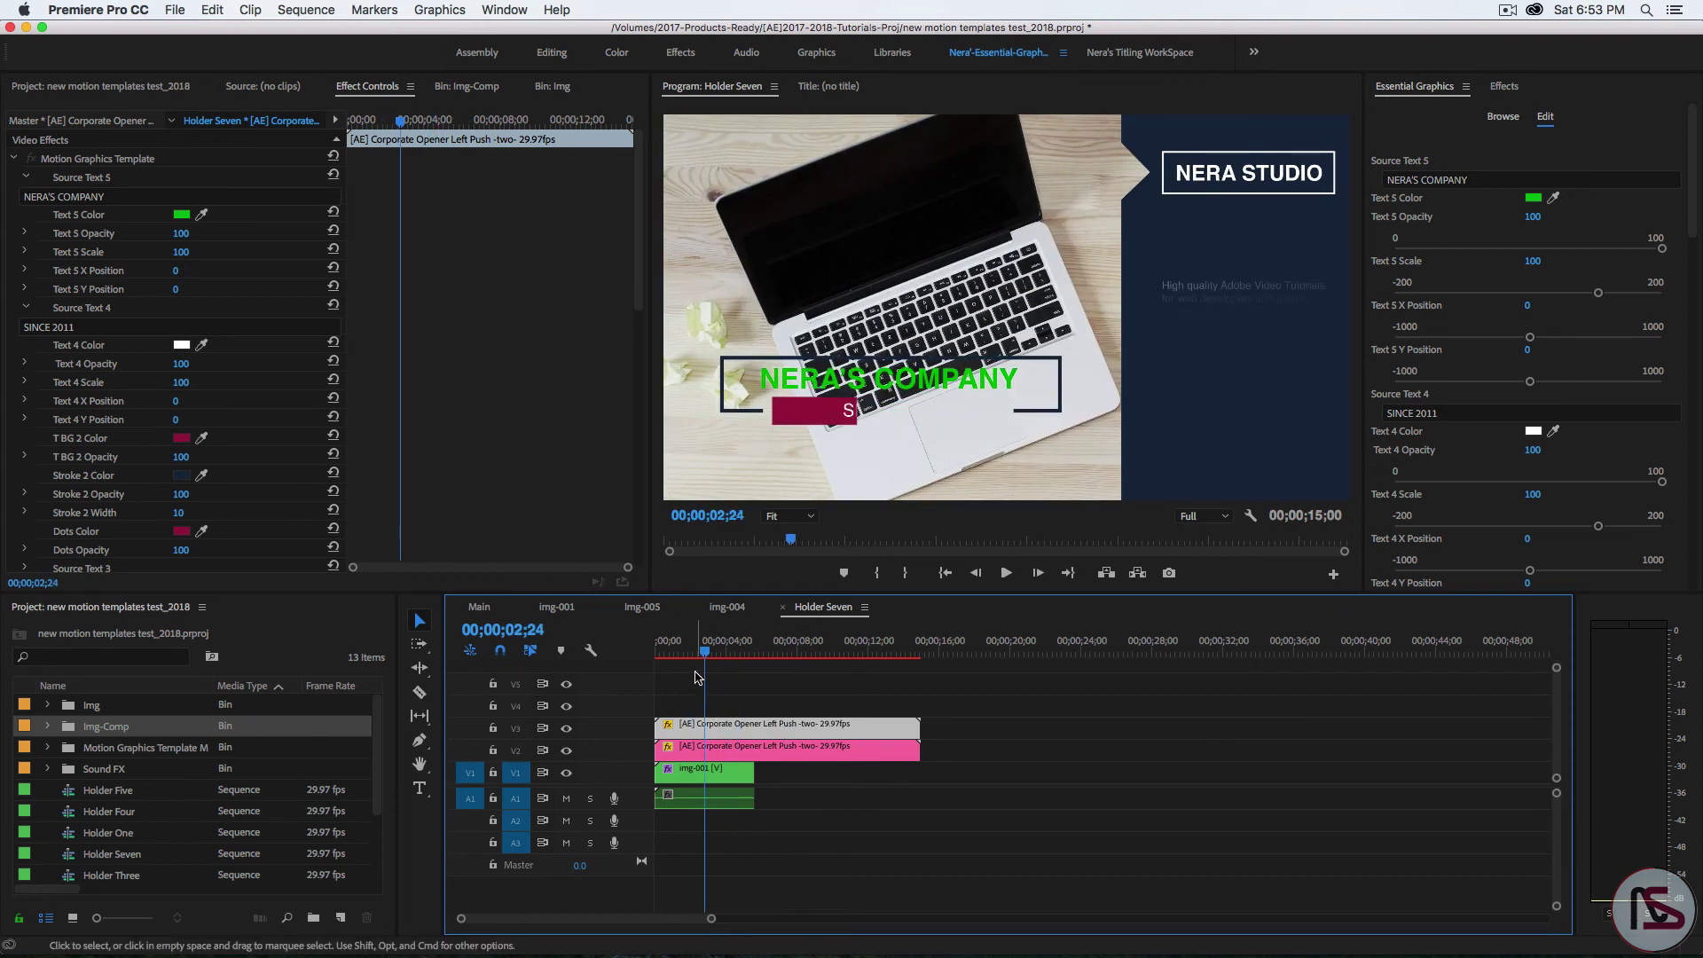
View the Main sequence's opening title at 00;00;01;14 and locate the Title Intro Corporate template in Nera's Package
{"action": "left_click", "coordinate": [492, 610]}
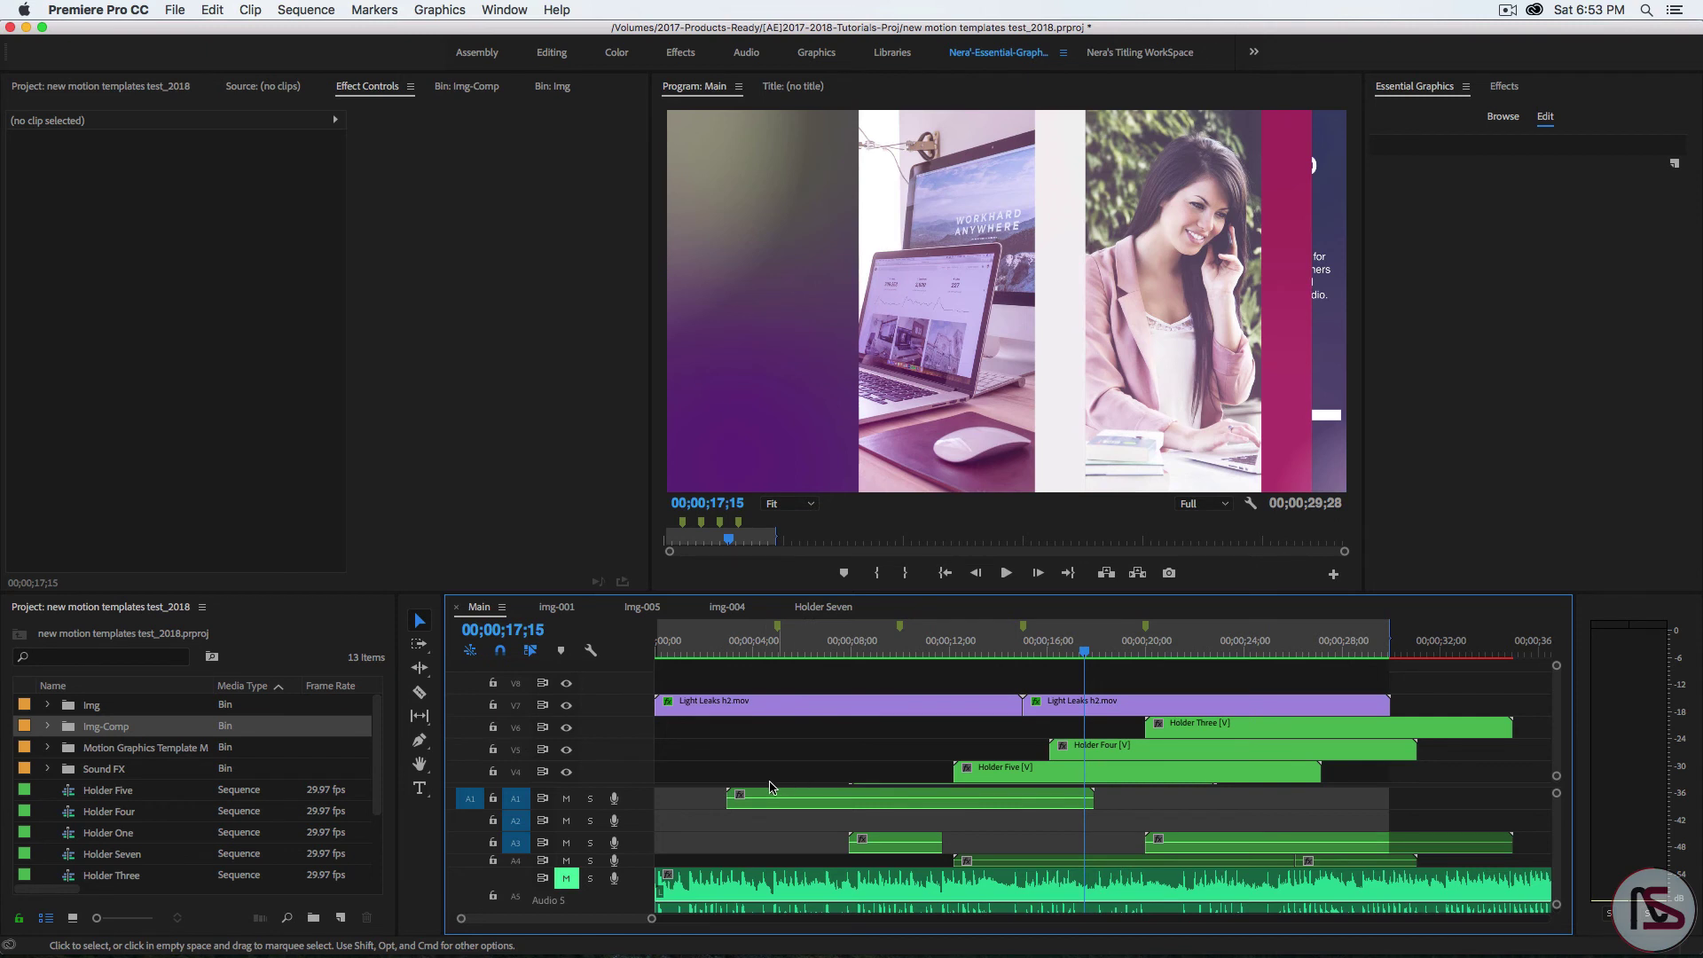
{"action": "left_click", "coordinate": [691, 653]}
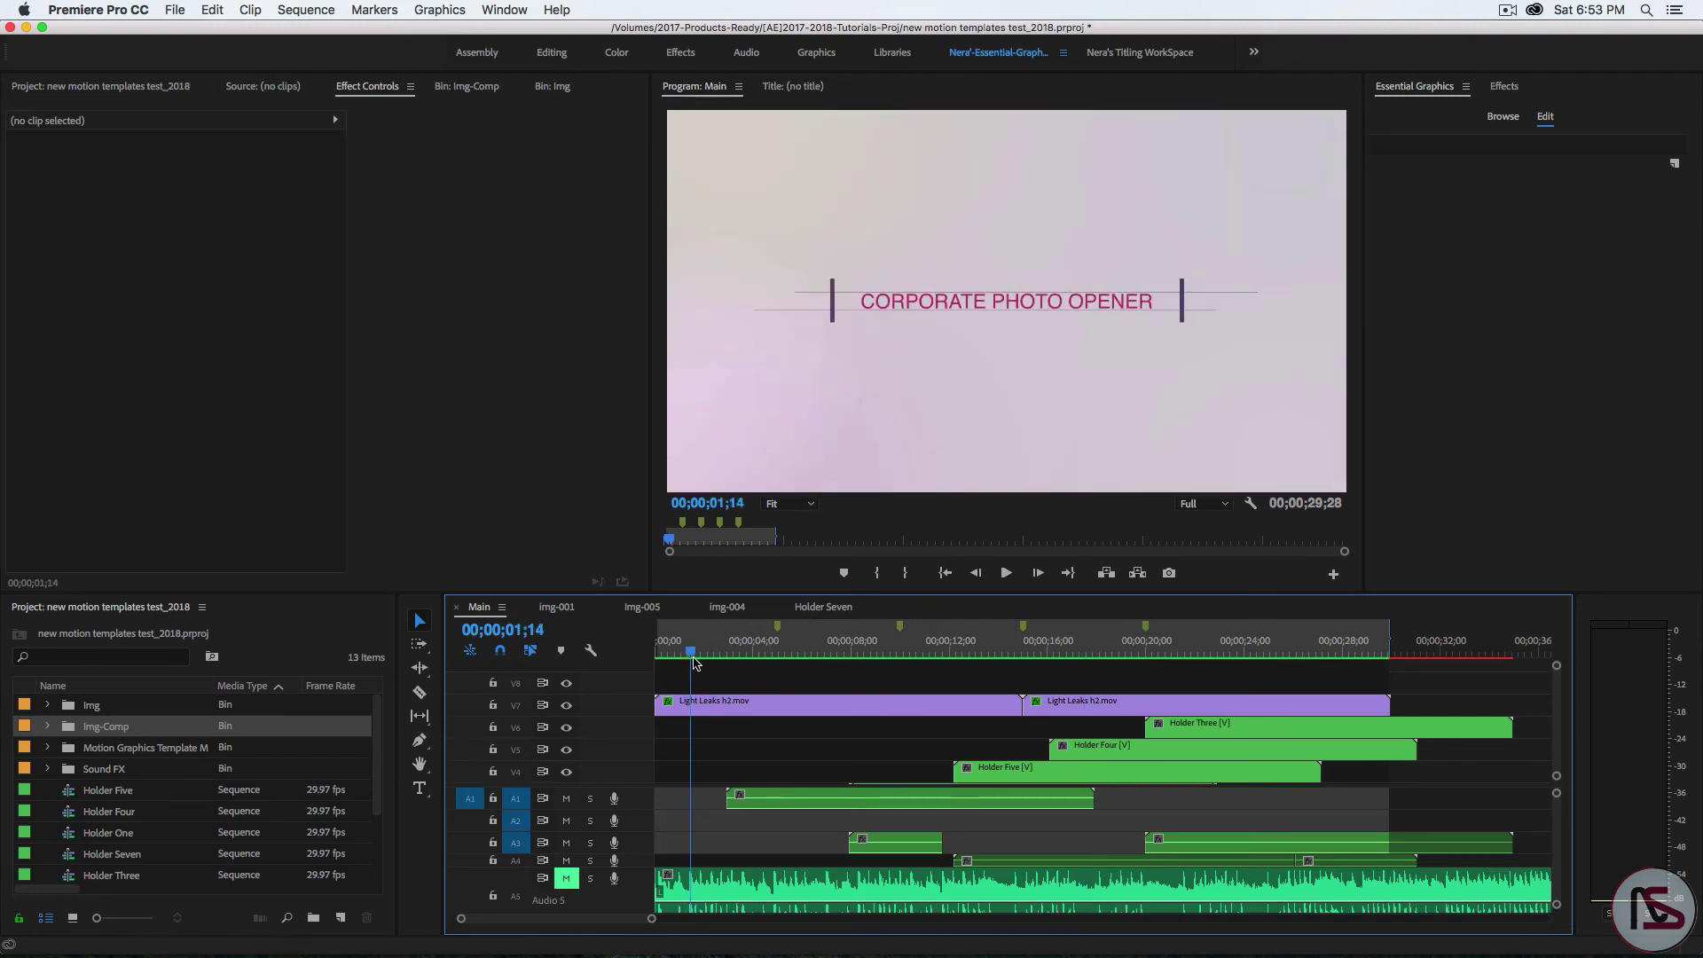
{"action": "left_click", "coordinate": [1502, 117]}
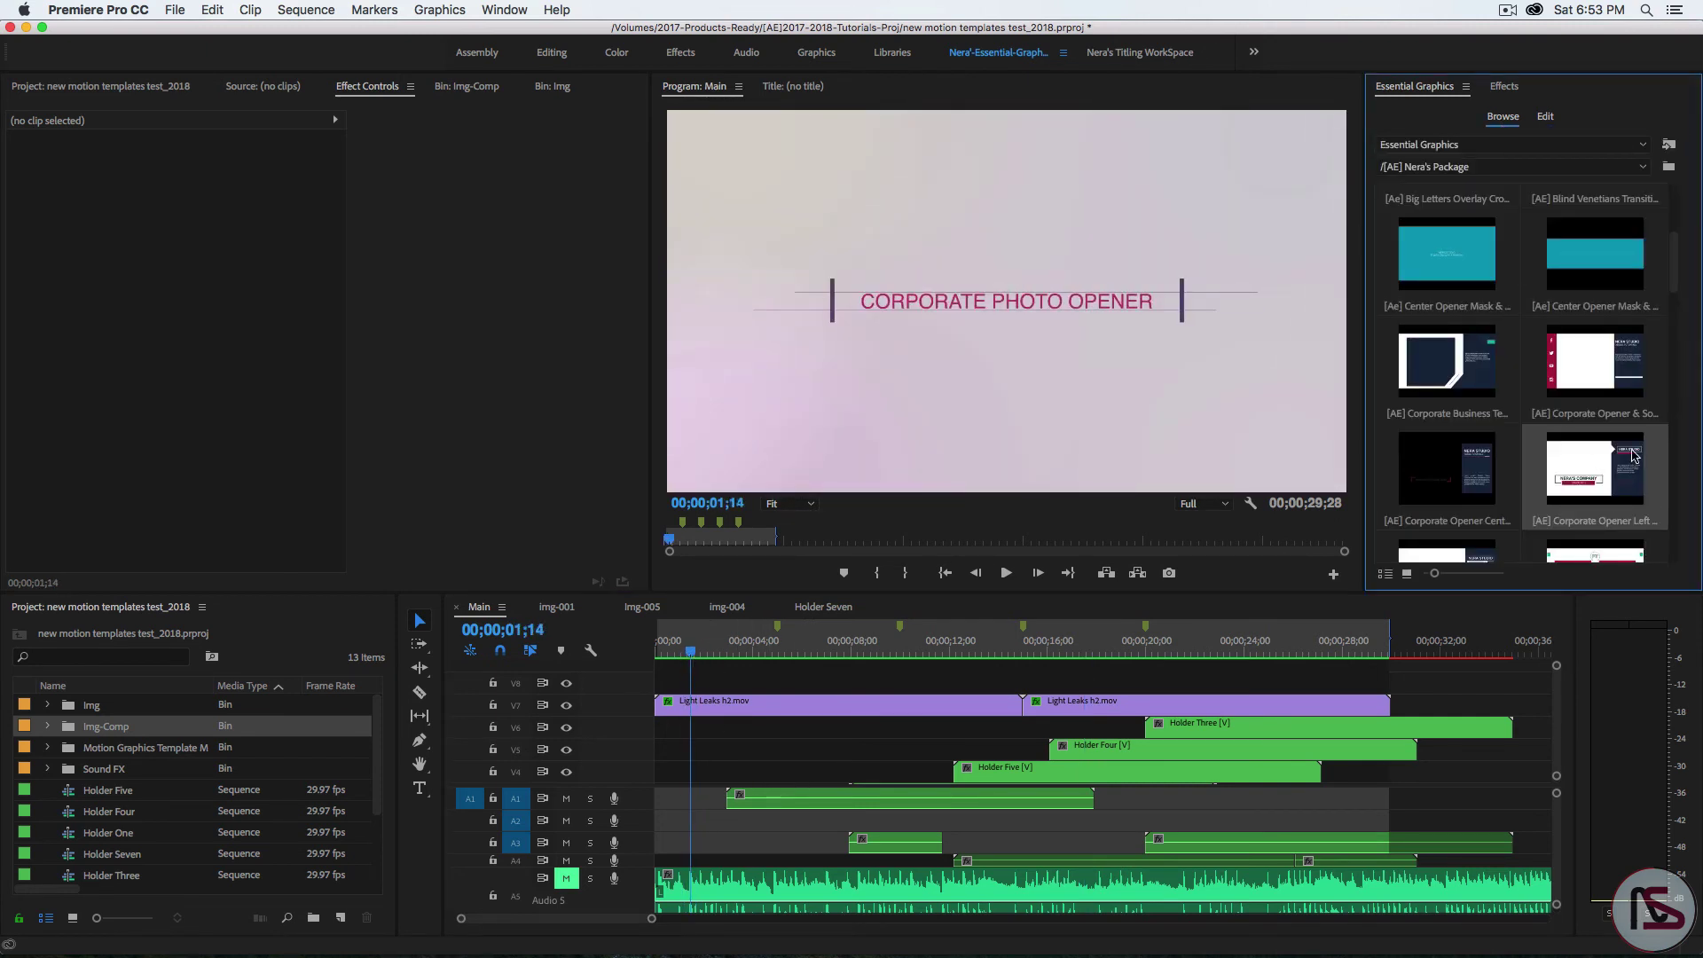
{"action": "scroll", "coordinate": [1634, 456], "scroll_direction": "down", "scroll_amount": 10}
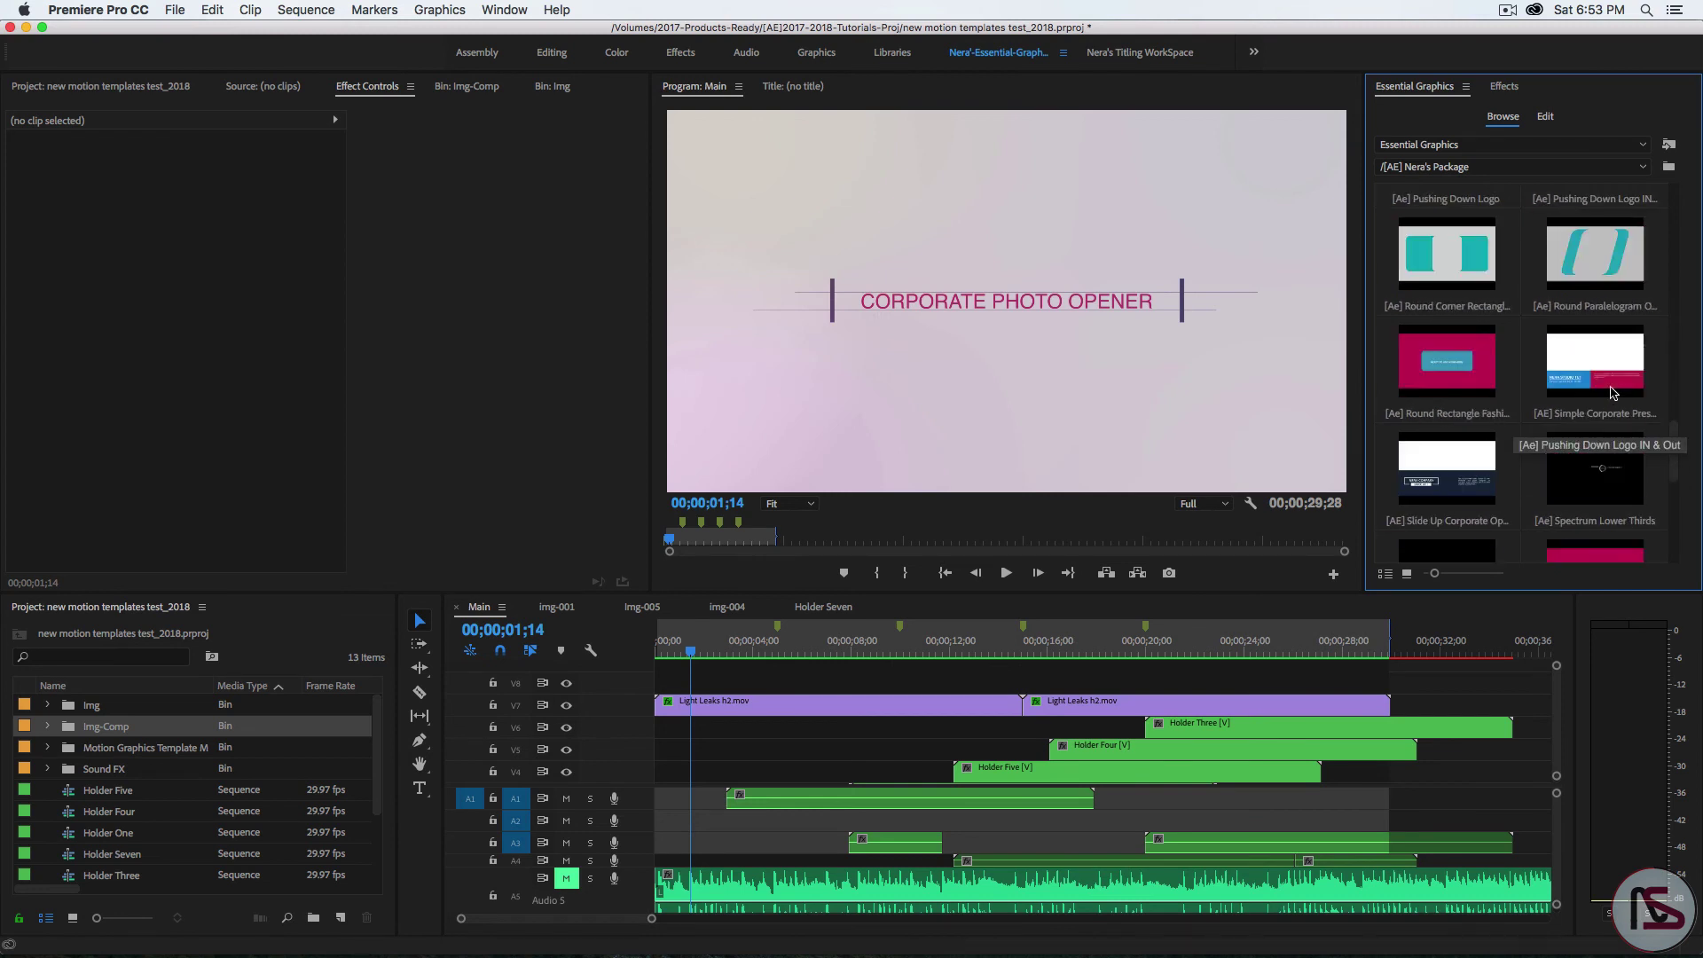
{"action": "scroll", "coordinate": [1607, 292], "scroll_direction": "down", "scroll_amount": 5}
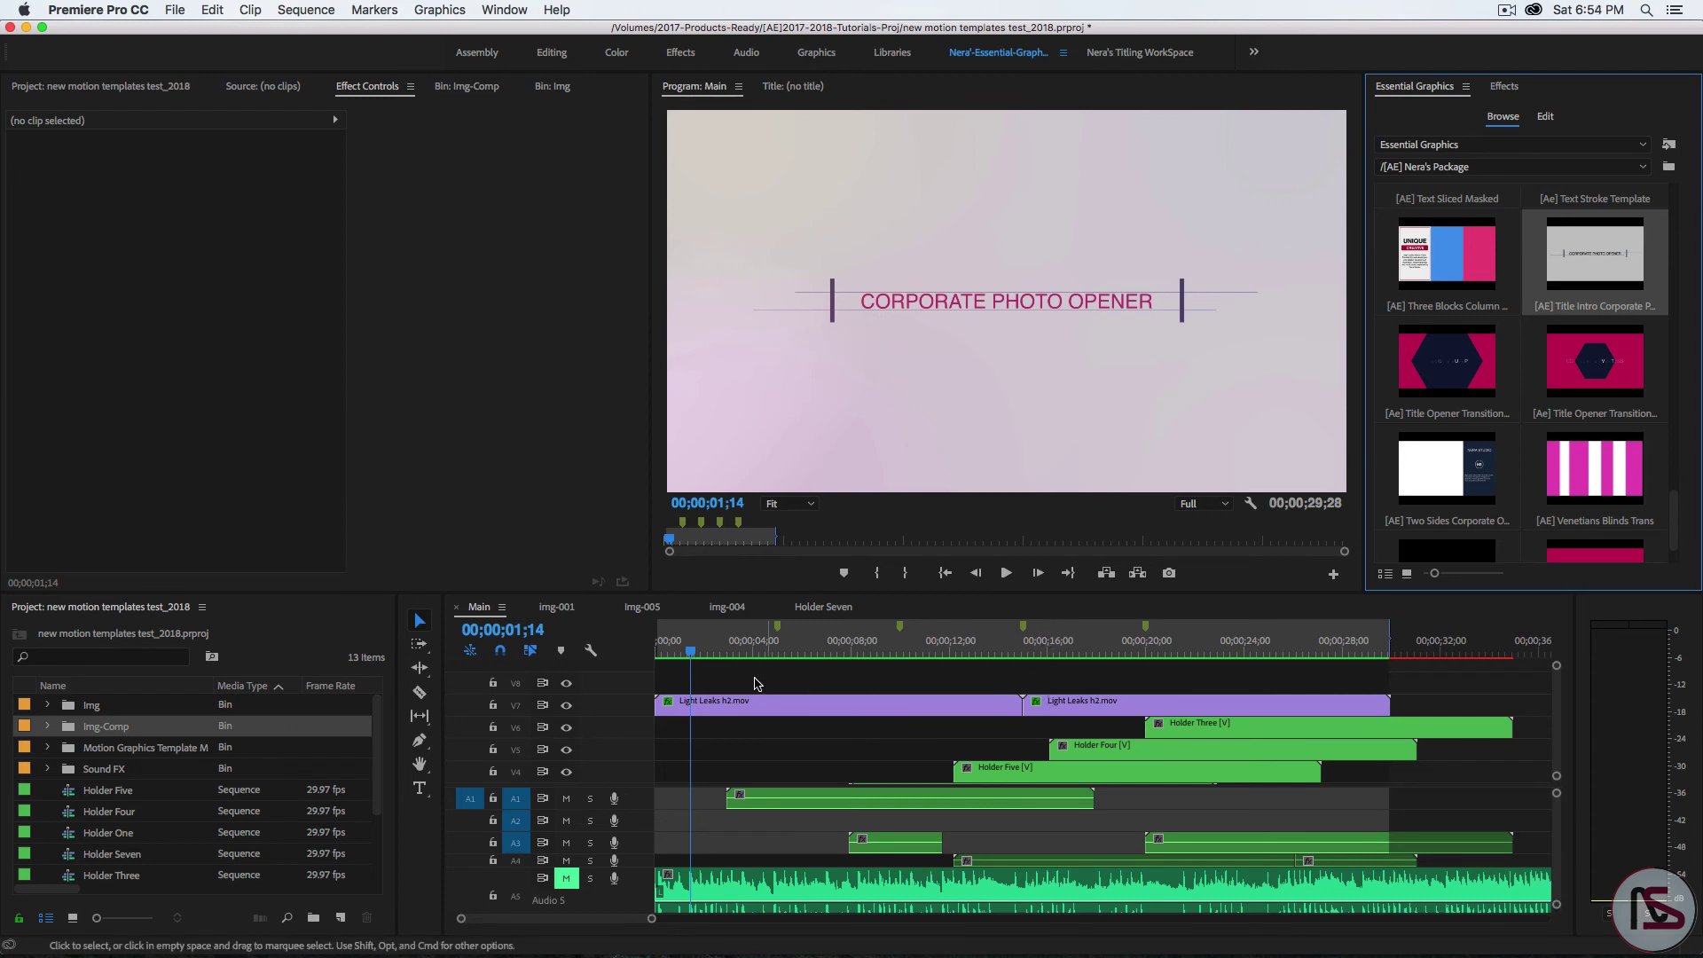
Examine the opacity, Blend Mode options and 4-Color Gradient settings of the first Light Leaks h2.mov clip on track V7
{"action": "left_click", "coordinate": [749, 707]}
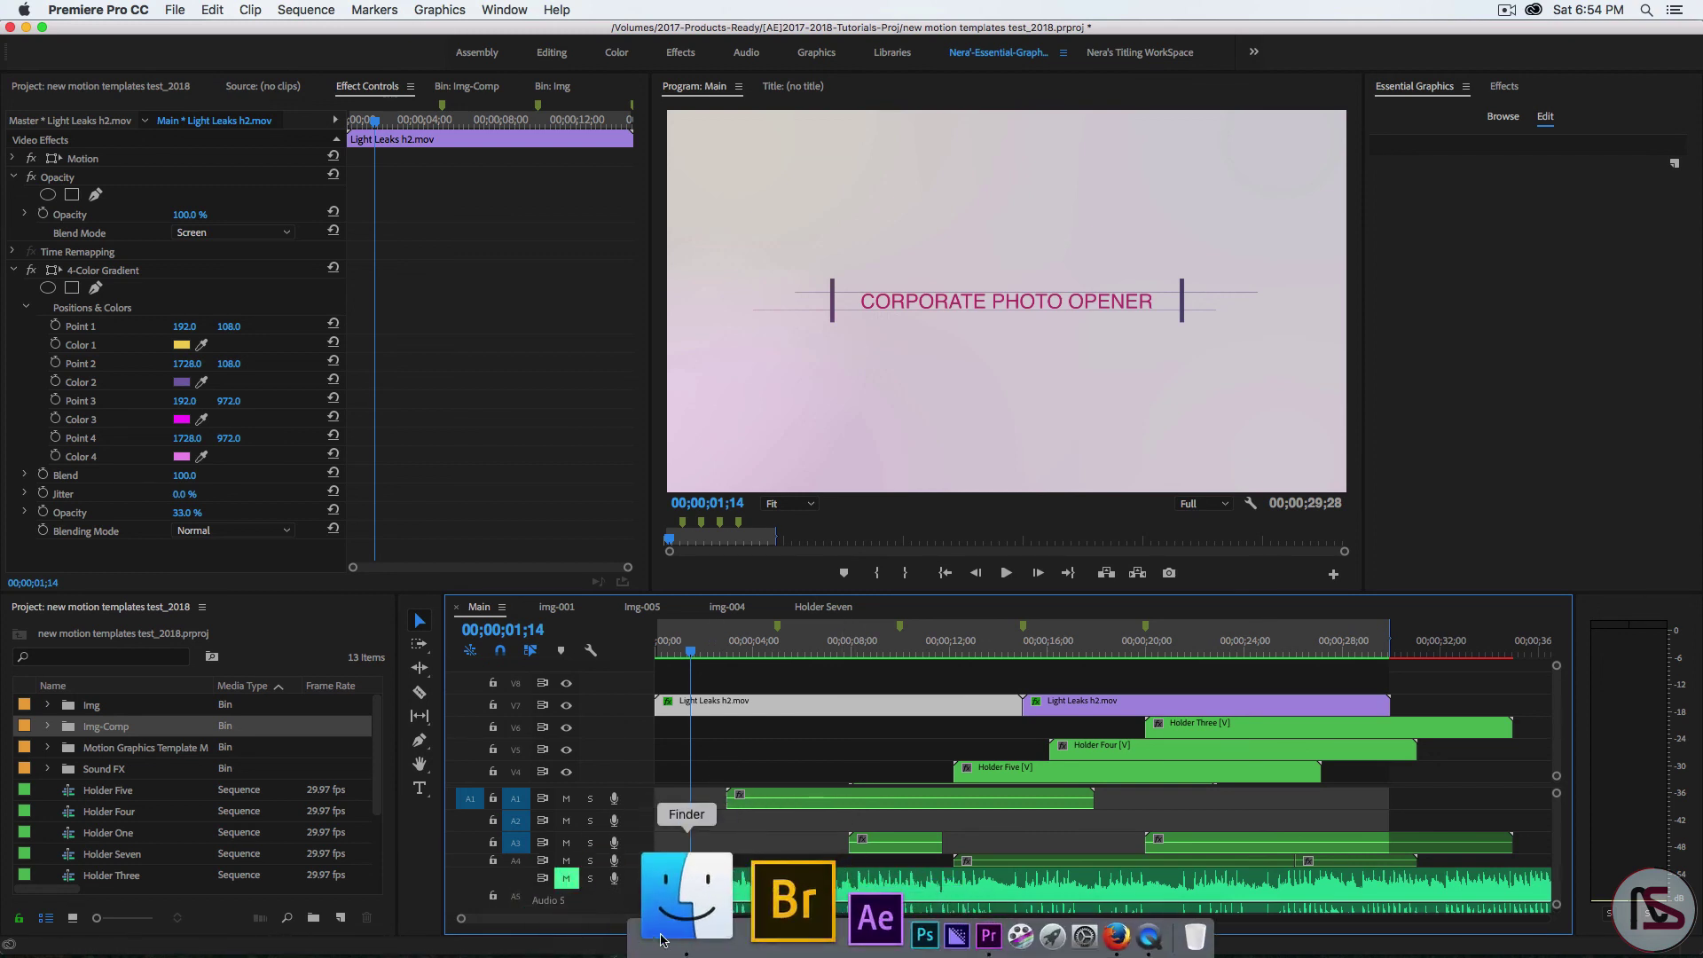
{"action": "left_click", "coordinate": [663, 931]}
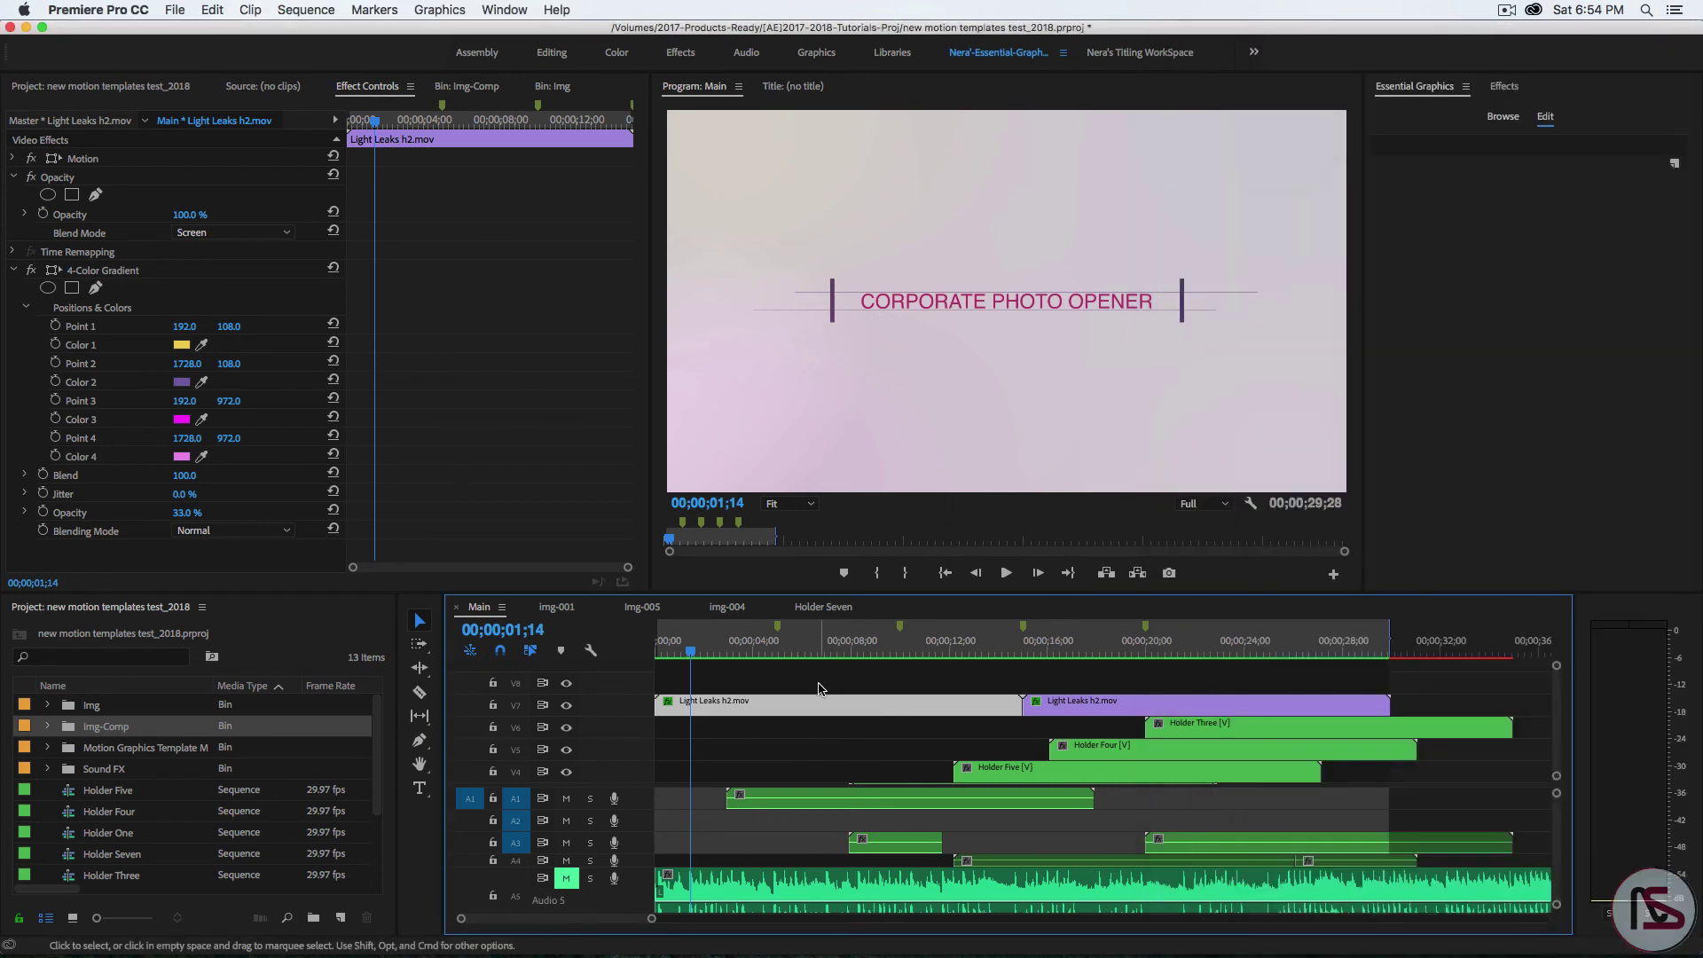
{"action": "left_click", "coordinate": [822, 688]}
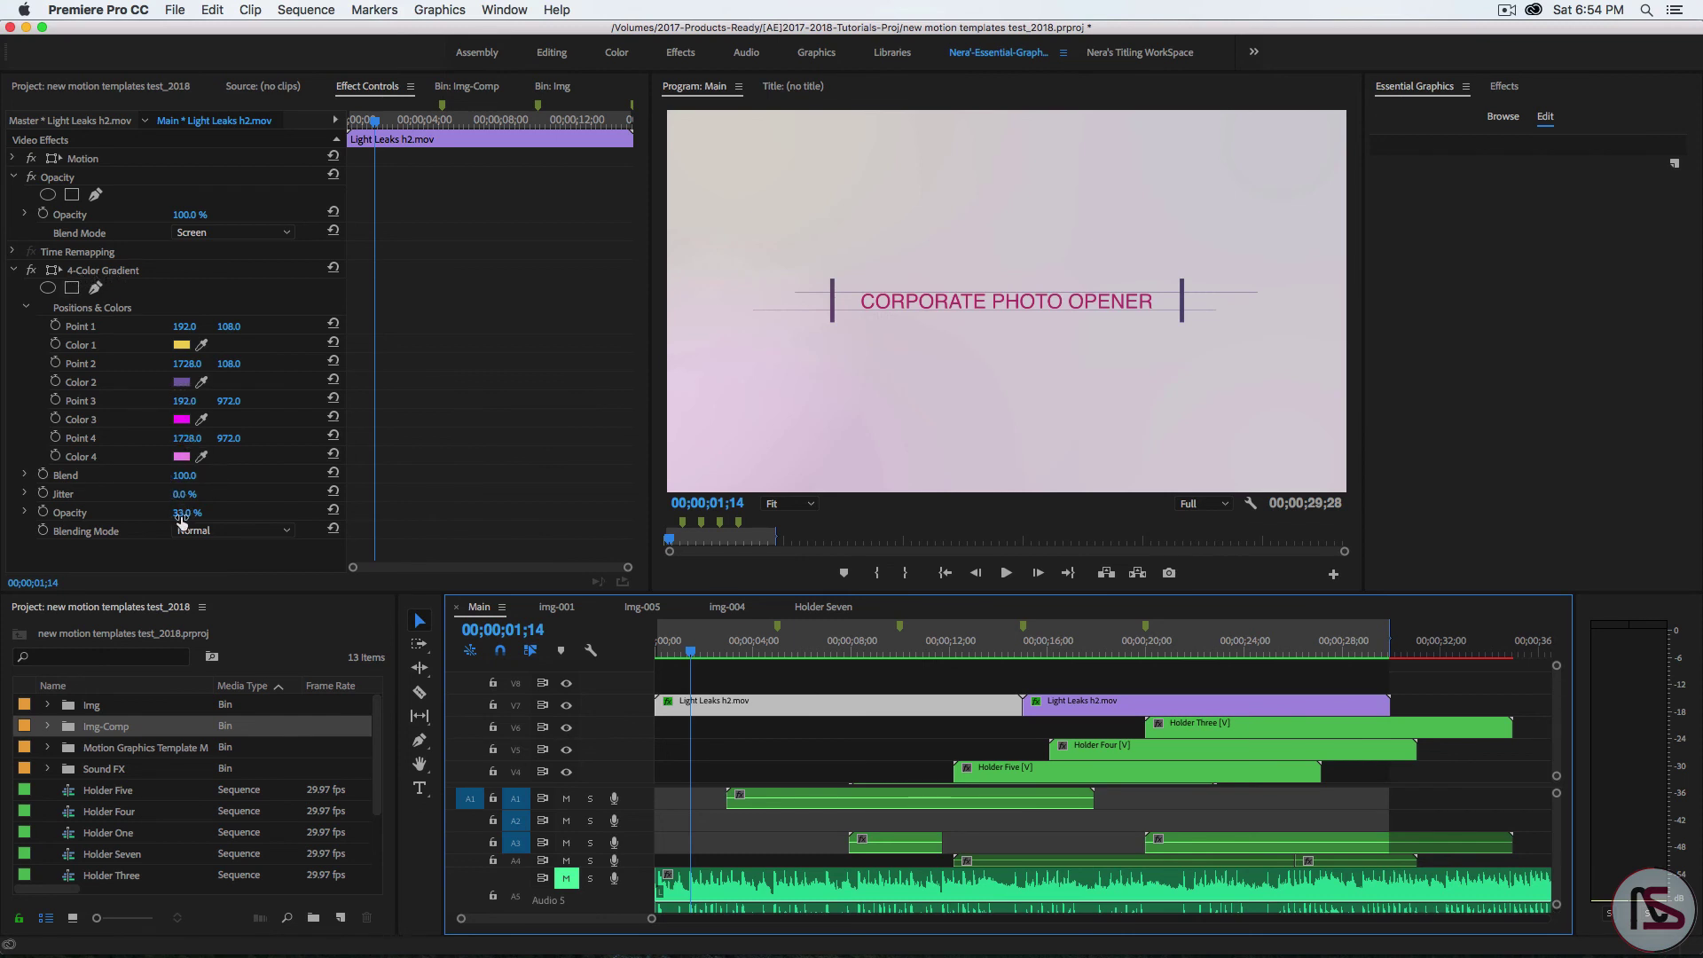
{"action": "left_click", "coordinate": [26, 214]}
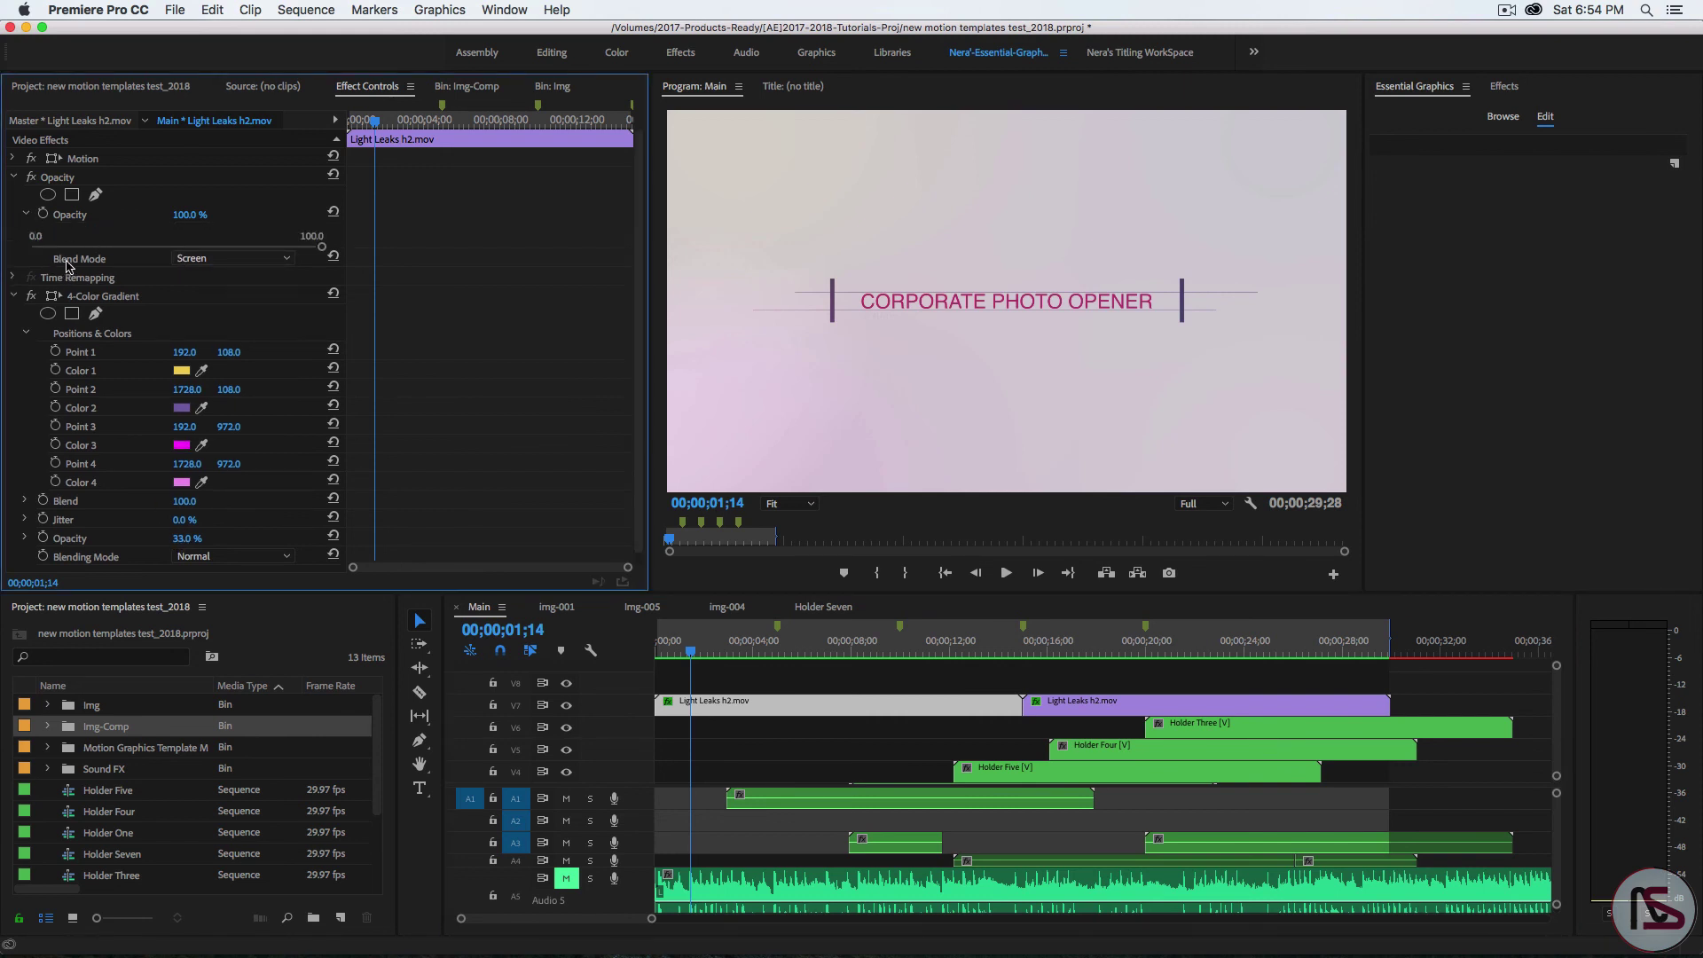
{"action": "left_click", "coordinate": [214, 258]}
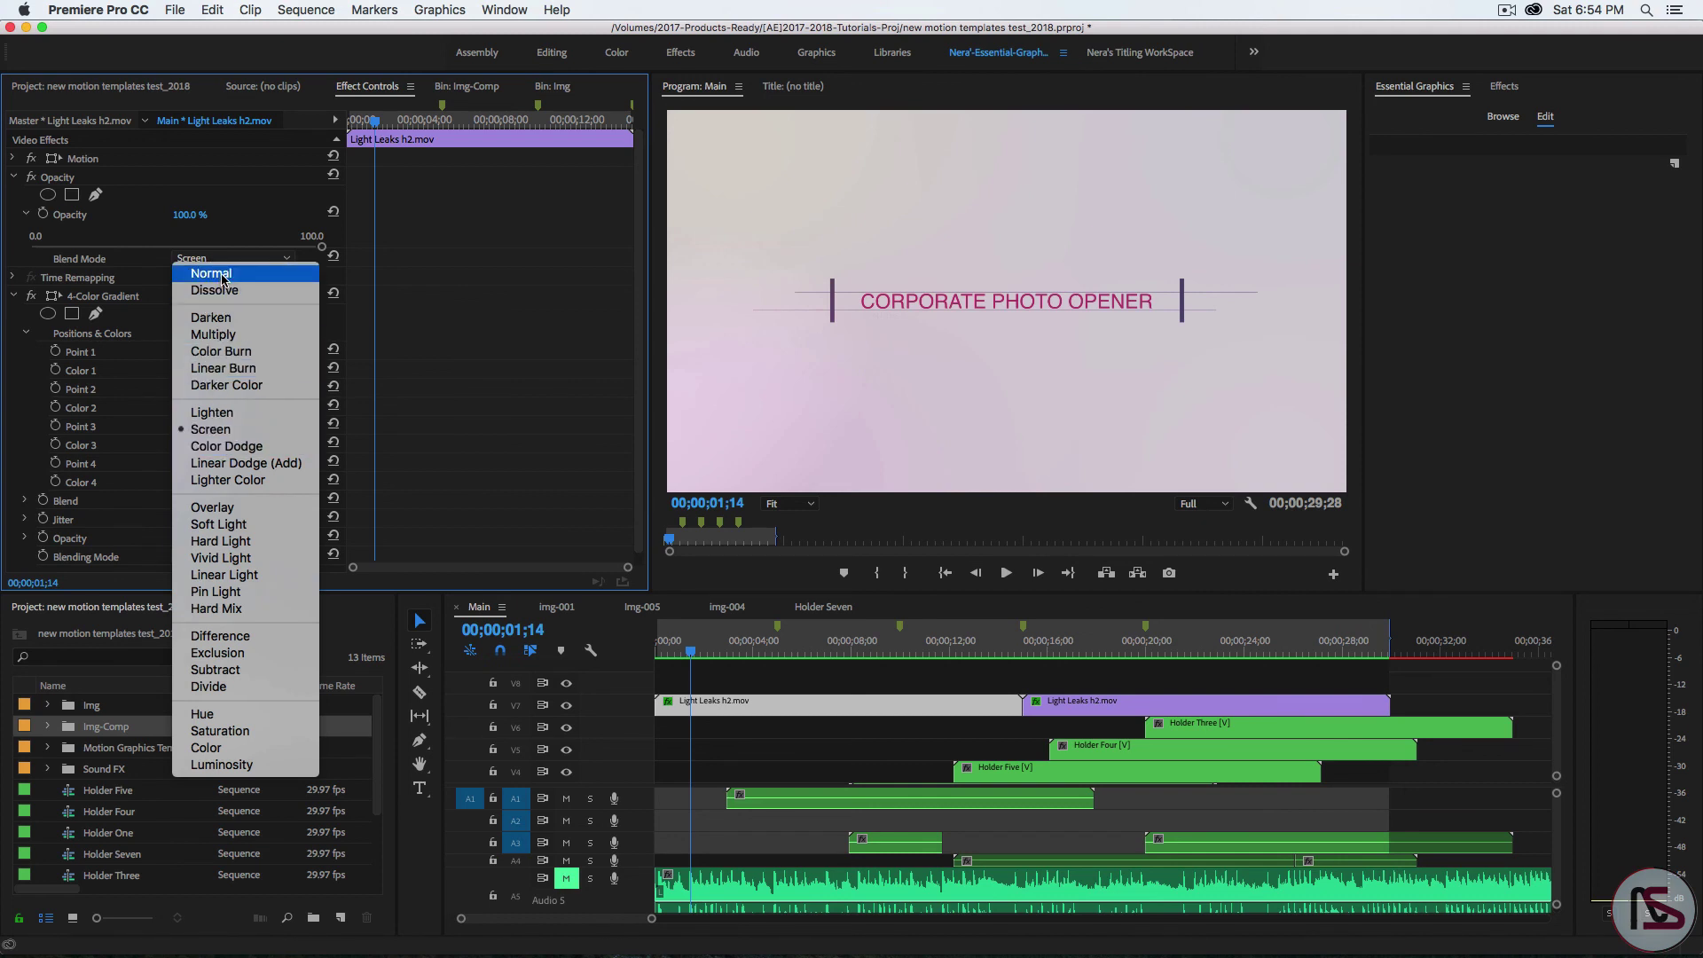
{"action": "left_click", "coordinate": [536, 476]}
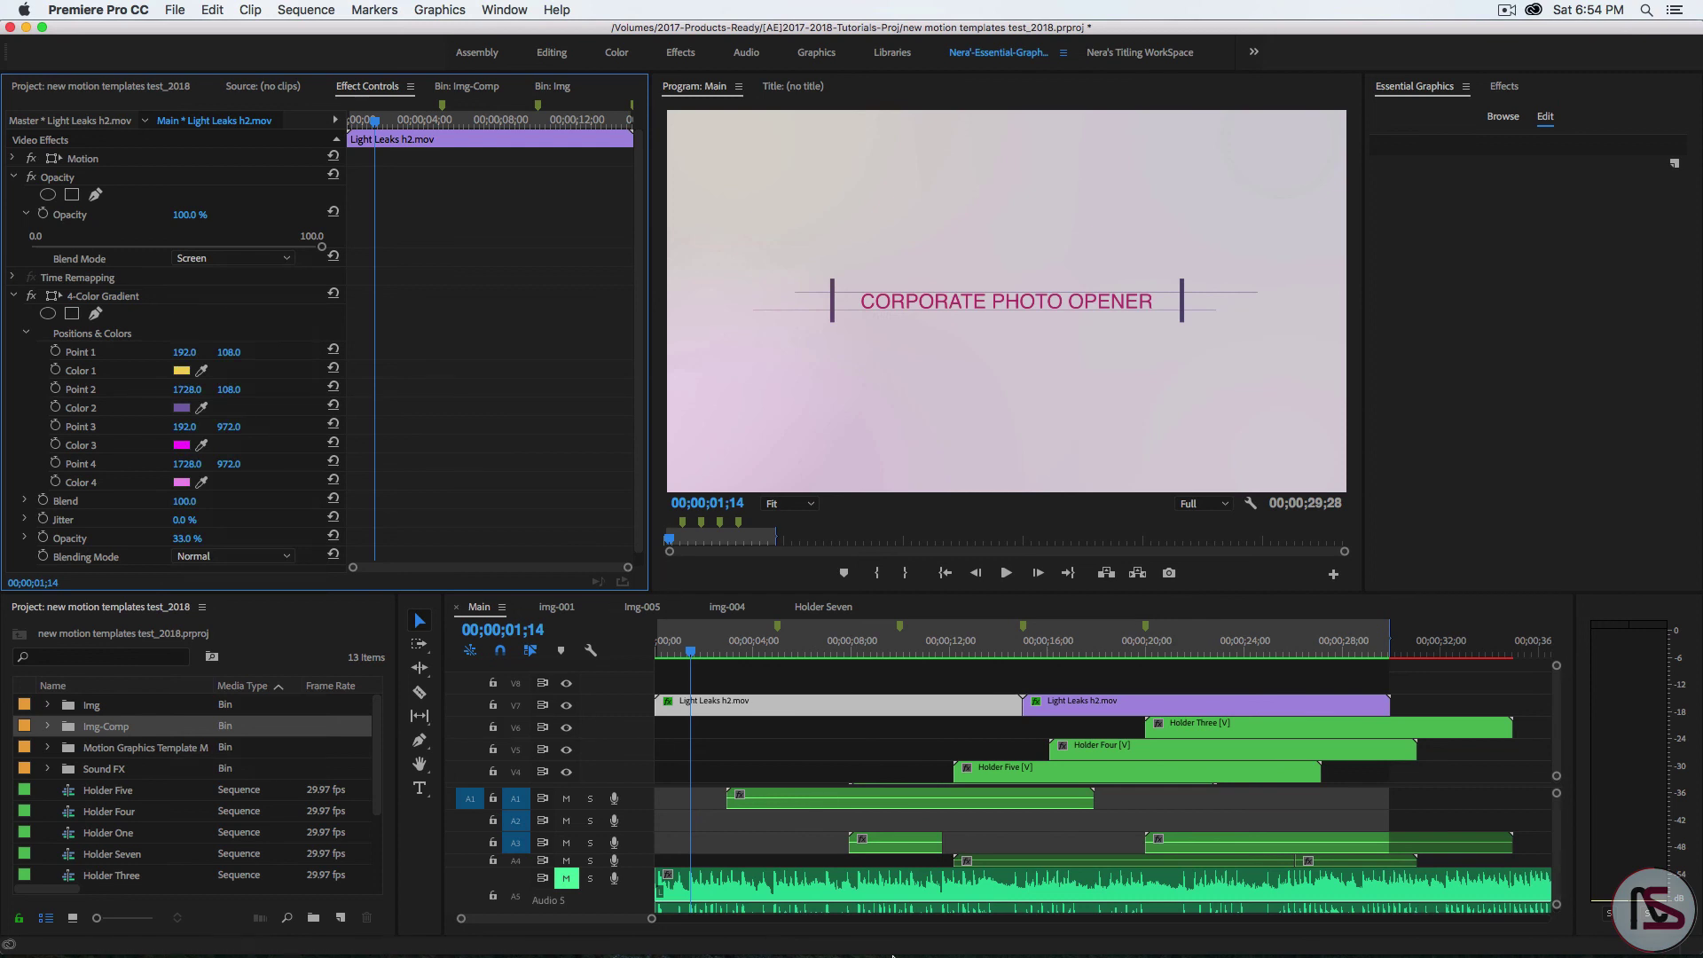
Switch to Firefox and look through the asset packs and latest tutorials on the Nera Studio home page
{"action": "left_click", "coordinate": [956, 927]}
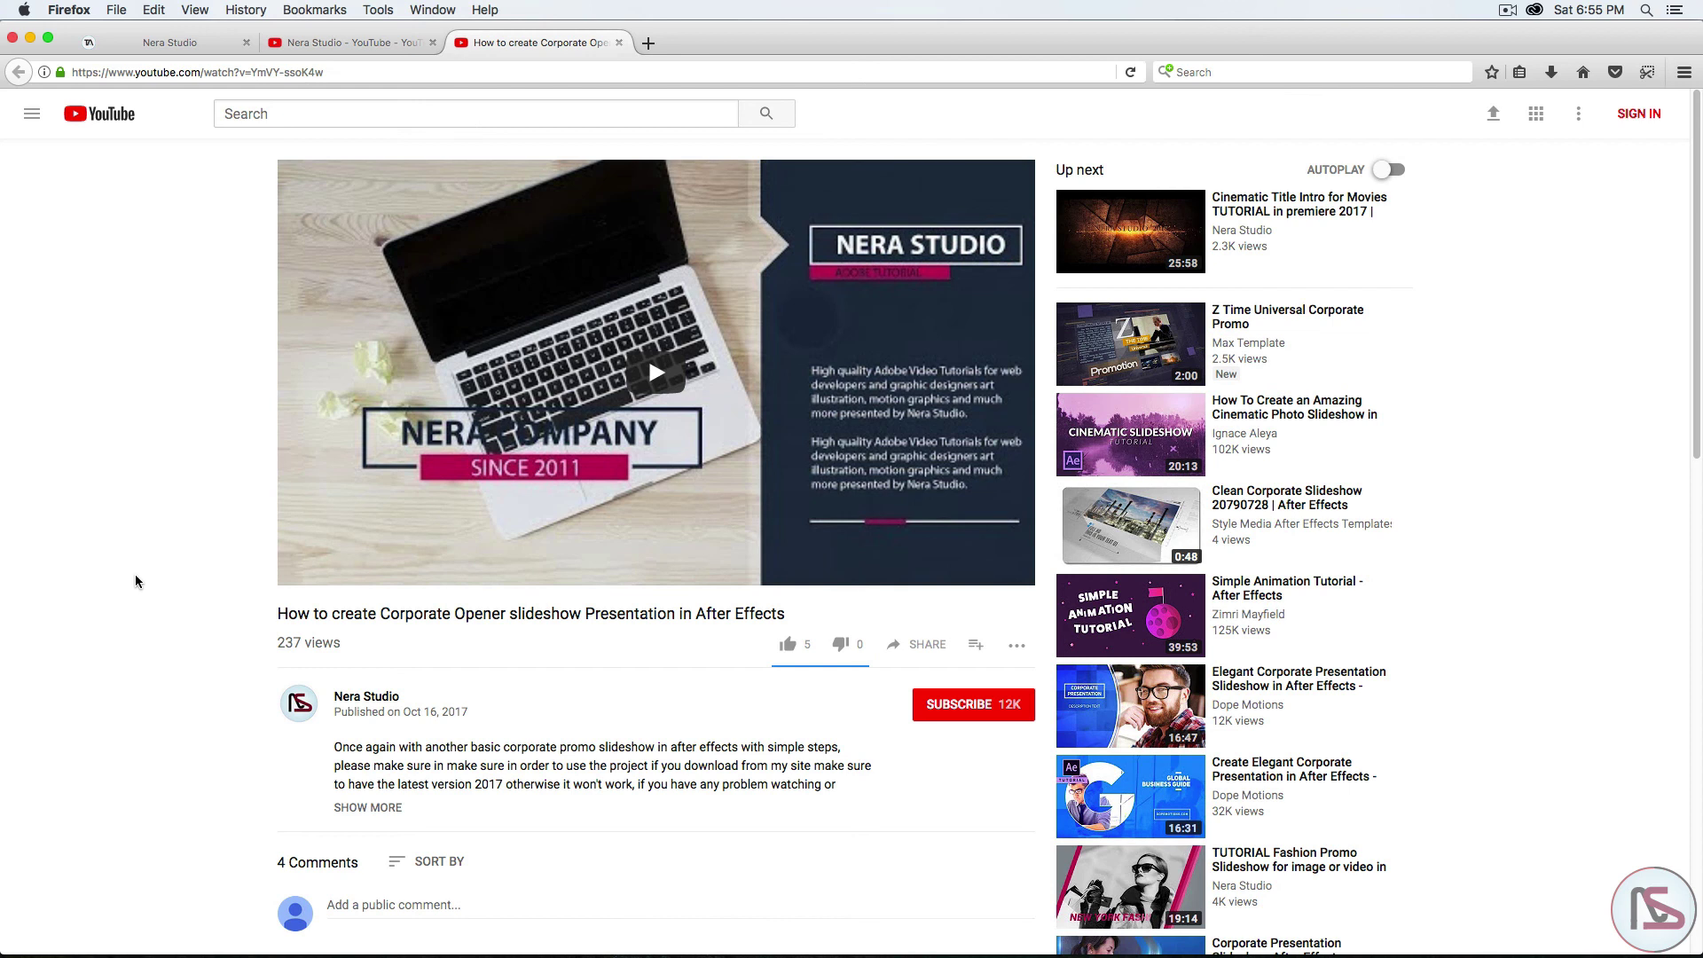
{"action": "left_click", "coordinate": [147, 43]}
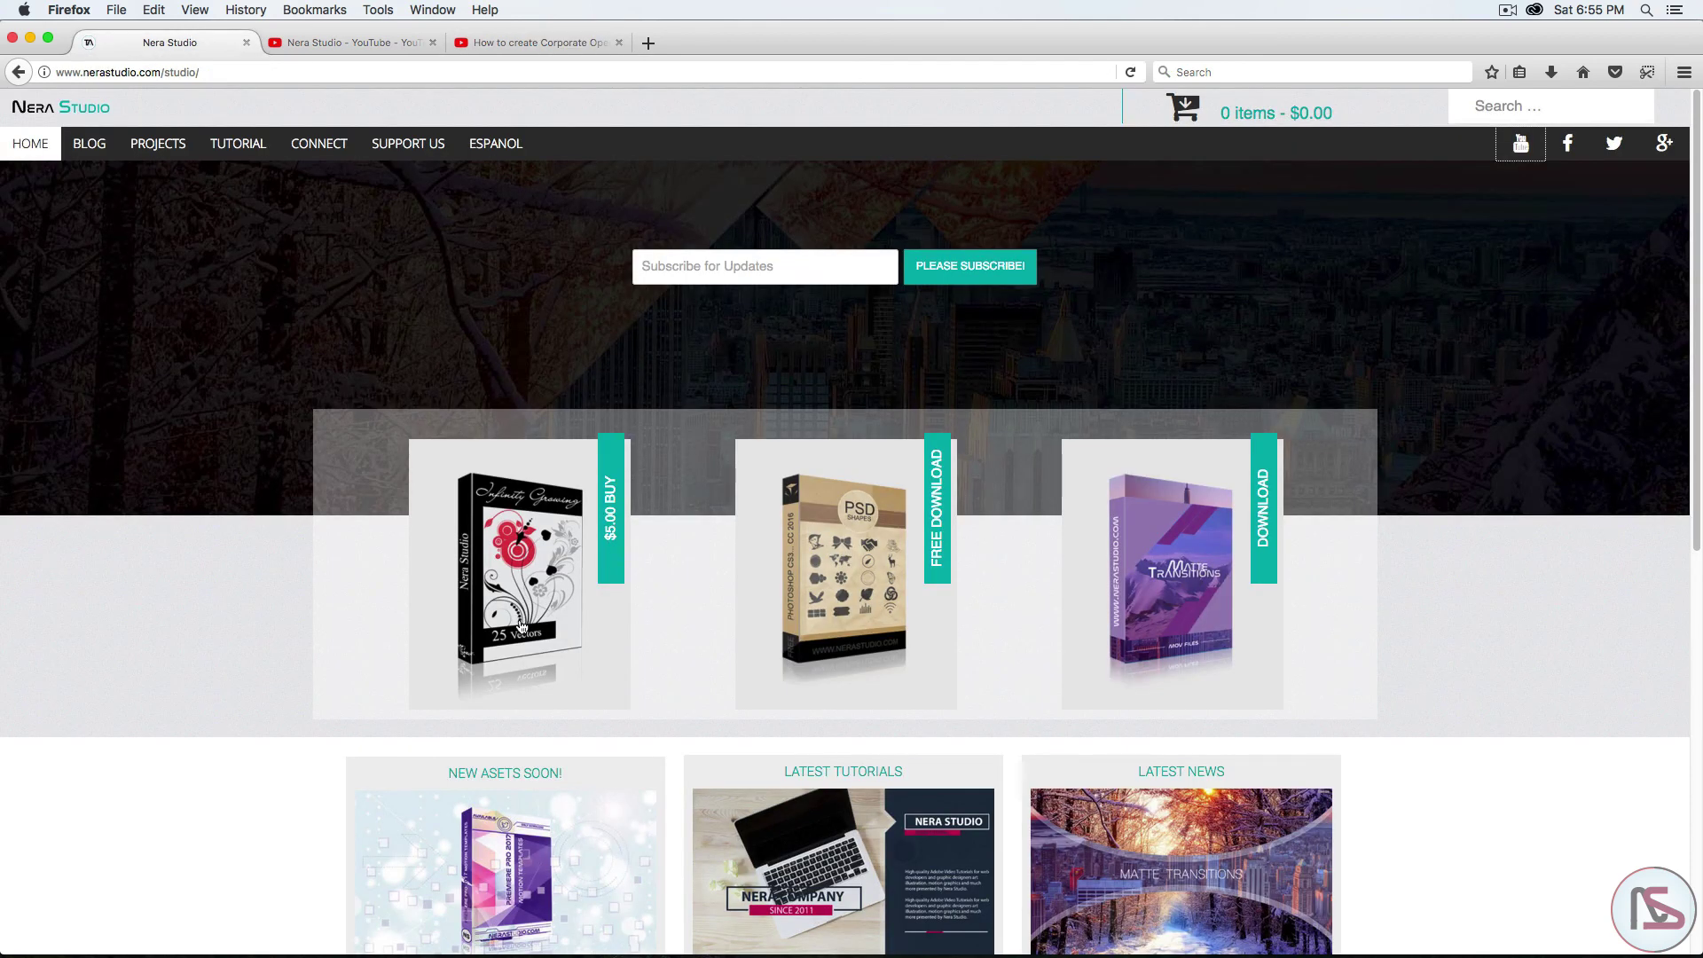
{"action": "scroll", "coordinate": [521, 626], "scroll_direction": "down", "scroll_amount": 5}
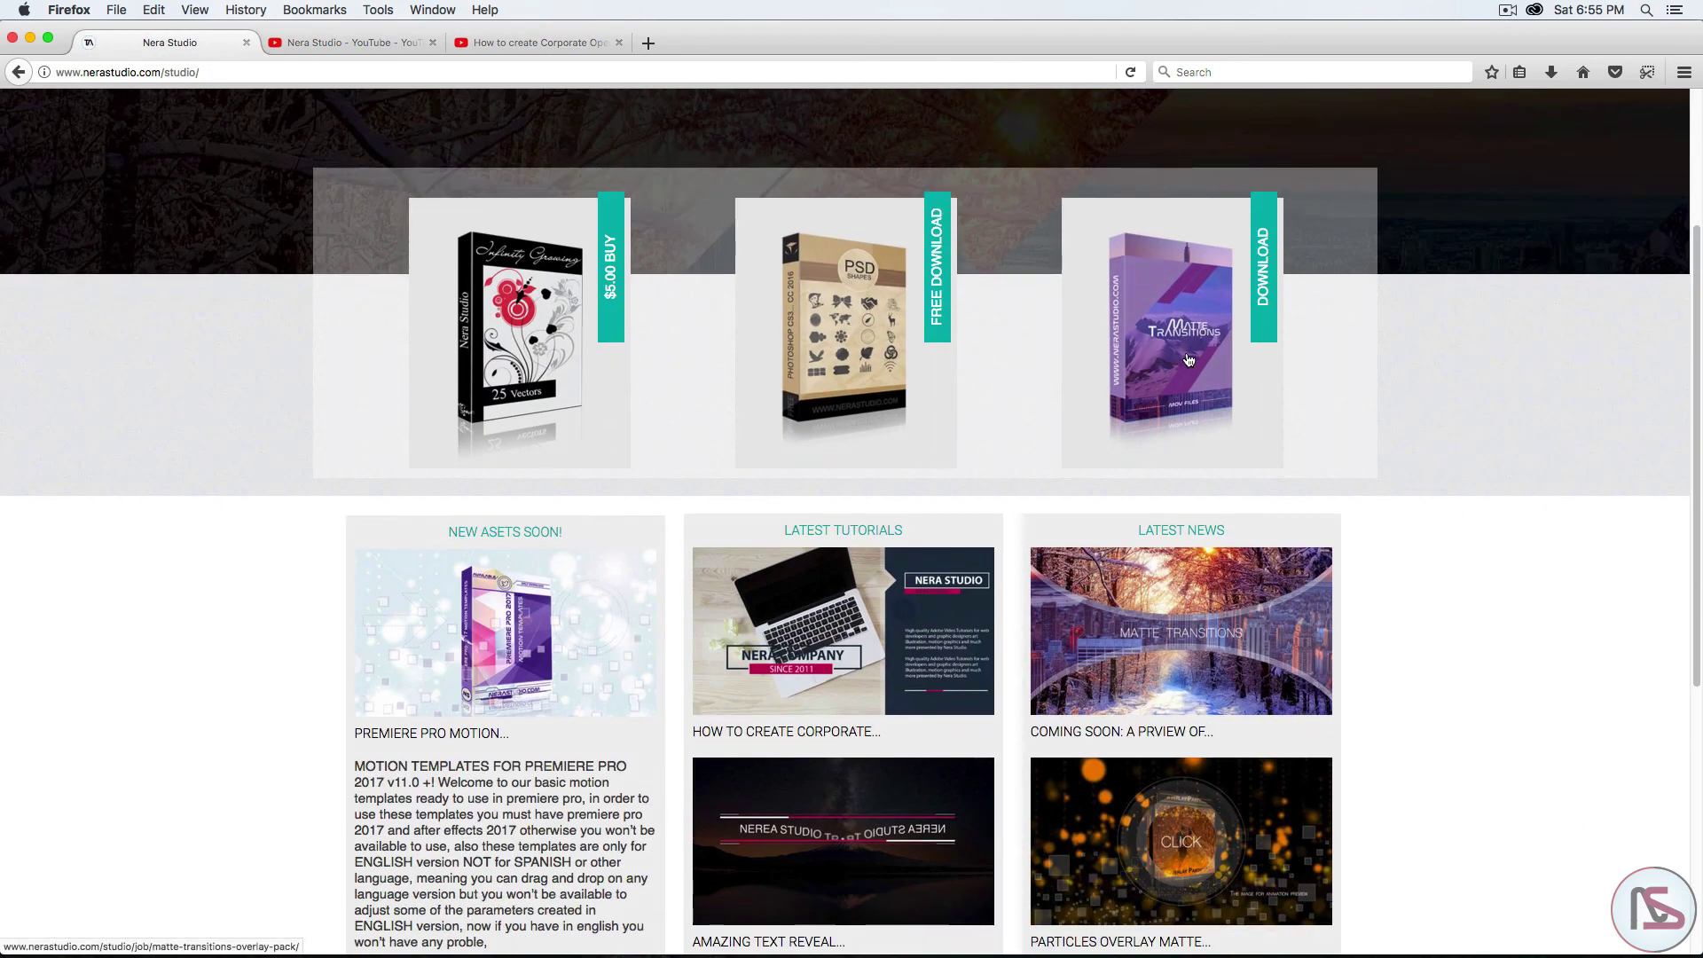